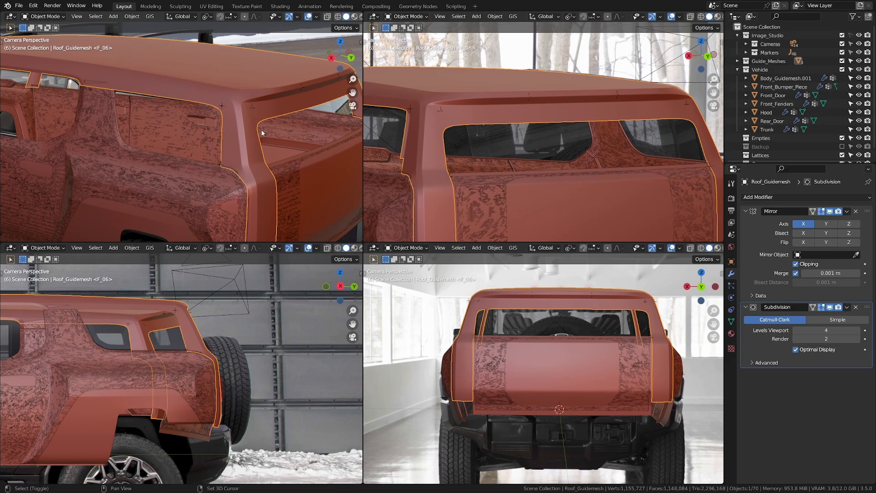
- Duplicate the roof guide mesh in place, move the copy to the Vehicle collection, and exclude the Guide_Meshes collection
key("shift+d")
right_click(277, 111)
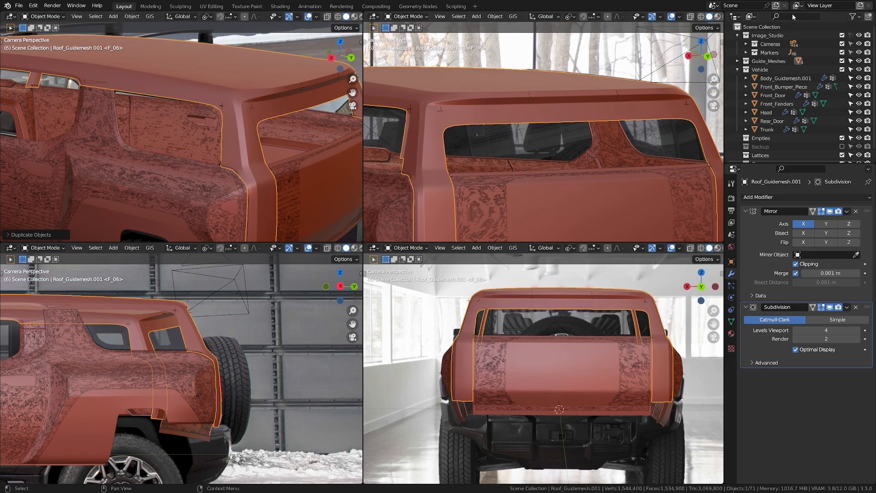
key("m")
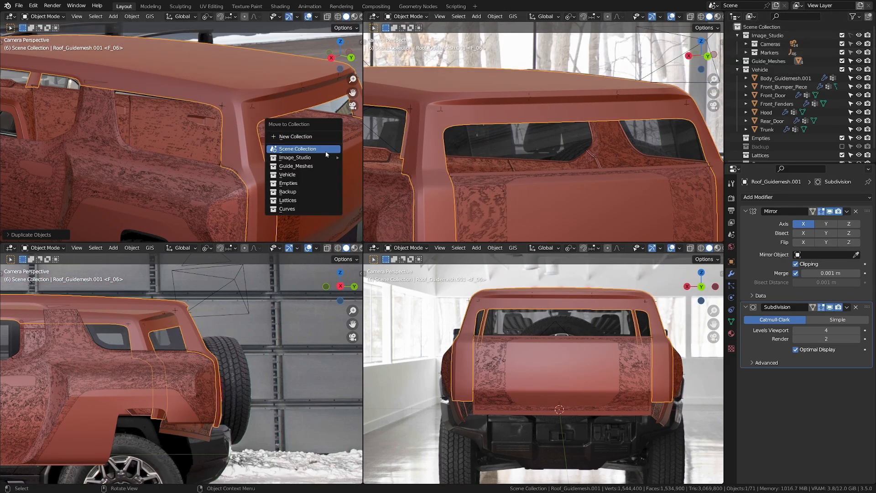
left_click(322, 176)
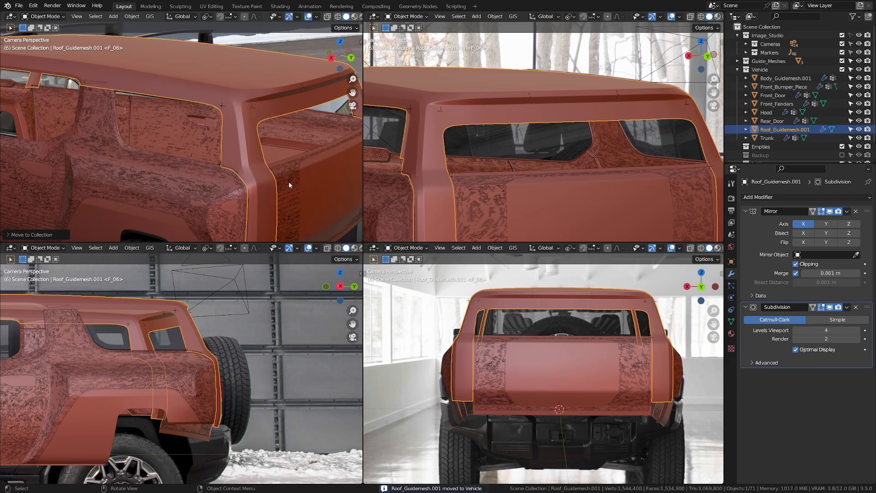
left_click(842, 60)
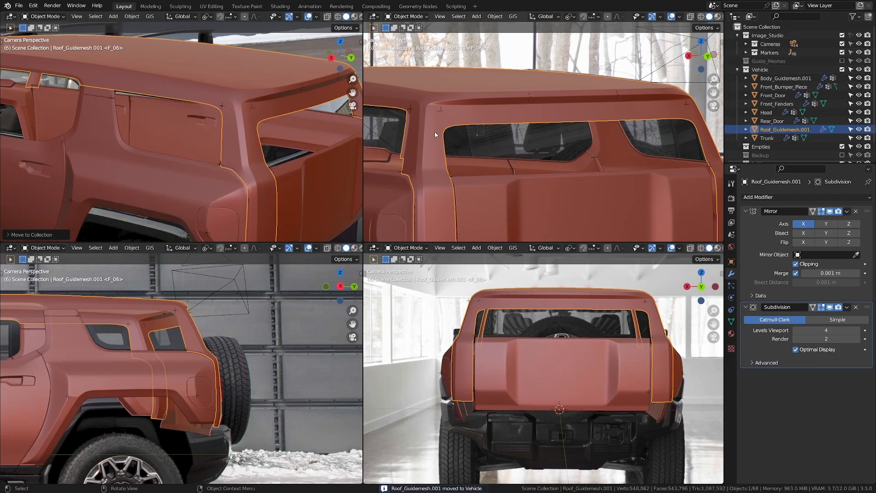
- Show the roof copy in wireframe and delete the crosswise edge loop on the roof just ahead of the rear pillar
middle_click_drag(274, 137, 203, 149)
key("z")
left_click(240, 132)
scroll(240, 132, "up", 2)
key("Tab")
scroll(203, 148, "up", 2)
left_click(182, 113, "alt")
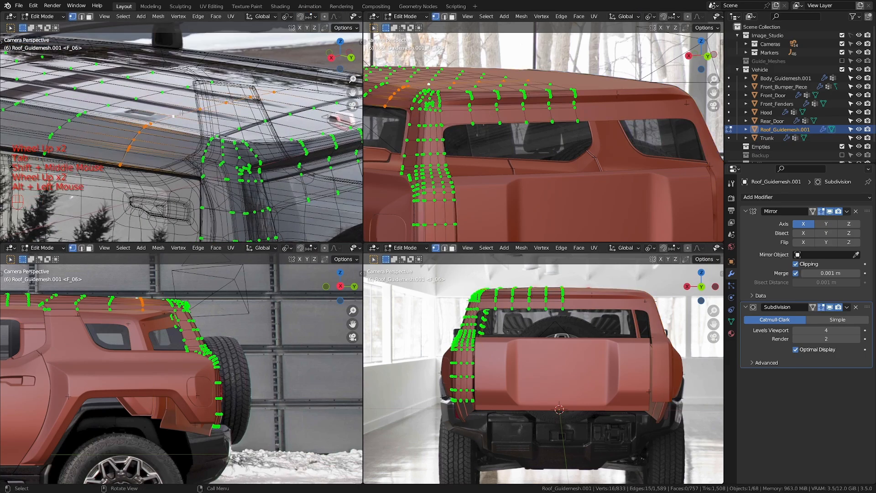
scroll(182, 113, "down", 2)
middle_click_drag(181, 113, 278, 115, "shift")
scroll(279, 115, "up", 1)
key("x")
left_click(279, 115)
- Delete the linked front section of the roof mesh, keeping the rear part around the back window
middle_click_drag(197, 127, 200, 124, "shift")
middle_click_drag(201, 124, 164, 131, "shift")
key("a")
key("a")
key("l")
scroll(205, 120, "down", 2)
scroll(250, 115, "up", 1)
key("x")
left_click(273, 110)
- Delete the horizontal edge loop across the rear pillar, just above the taillight
scroll(247, 137, "up", 2)
scroll(206, 137, "up", 2)
scroll(164, 131, "up", 1)
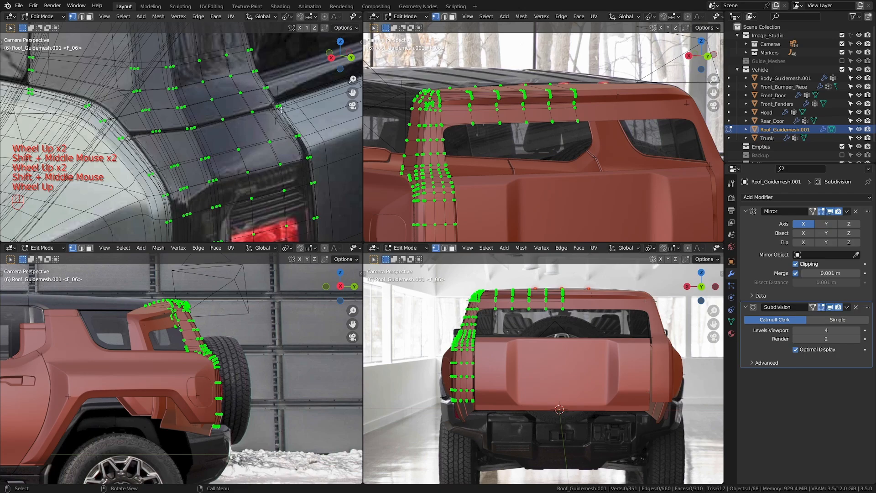
left_click(224, 146, "alt")
key("x")
left_click(273, 113)
middle_click_drag(273, 113, 211, 121, "shift")
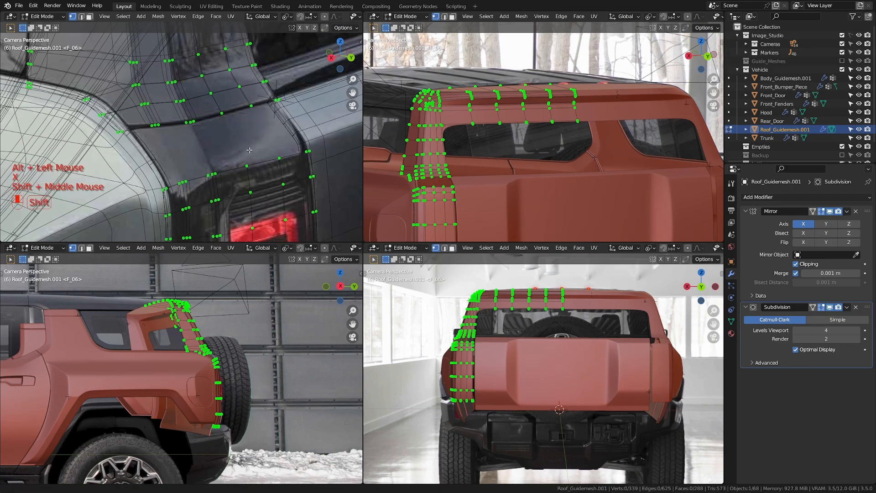
- Delete the linked lower section of the roof mesh that covers the taillight
scroll(211, 121, "down", 2)
key("l")
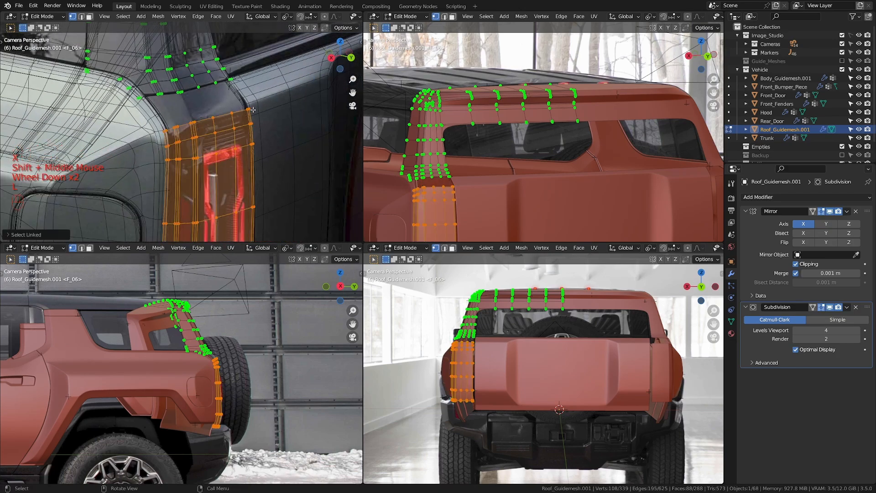
key("x")
left_click(197, 127)
- Examine how the remaining roof piece's lower edge meets the rear upper corner of the body side
scroll(197, 127, "down", 1)
scroll(235, 147, "up", 1)
middle_click_drag(197, 126, 203, 89, "shift")
key("a")
scroll(235, 148, "down", 1)
scroll(223, 141, "up", 2)
scroll(224, 142, "down", 2)
scroll(168, 129, "up", 1)
middle_click_drag(179, 193, 221, 146, "shift")
scroll(183, 166, "down", 1)
scroll(183, 166, "up", 1)
key("a")
key("a")
key("a")
scroll(172, 191, "up", 1, "shift")
scroll(171, 191, "down", 1, "shift")
scroll(221, 146, "up", 2)
key("z")
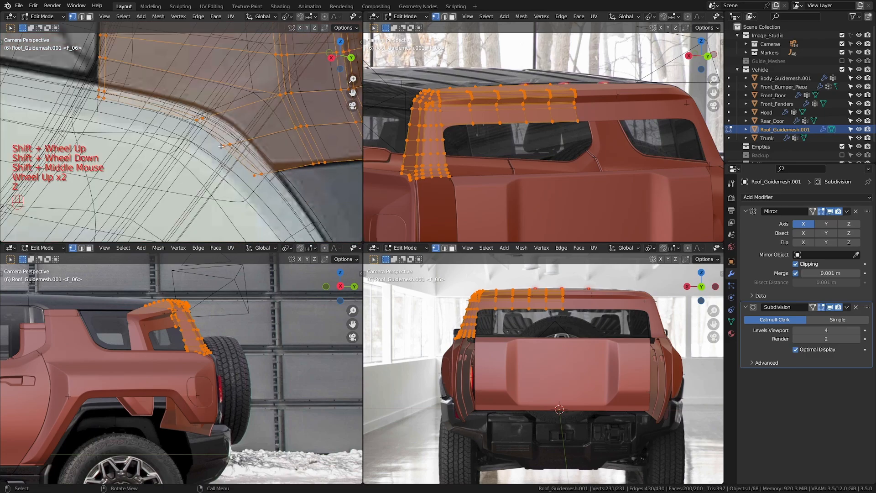
scroll(221, 146, "down", 2)
scroll(221, 146, "up", 2)
- Open the rear body side mesh for editing and compare its upper rear corner with the reference photo
key("Tab")
left_click(237, 118)
scroll(190, 128, "down", 3)
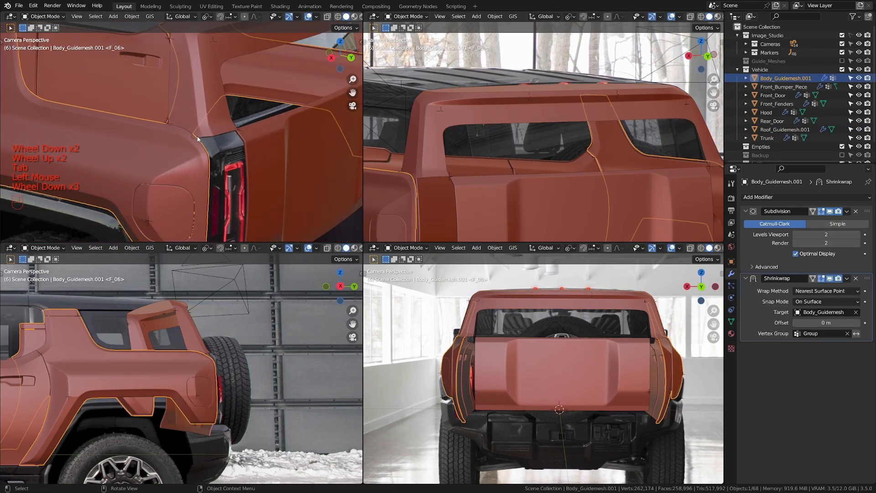
scroll(190, 129, "up", 3)
key("Tab")
key("z")
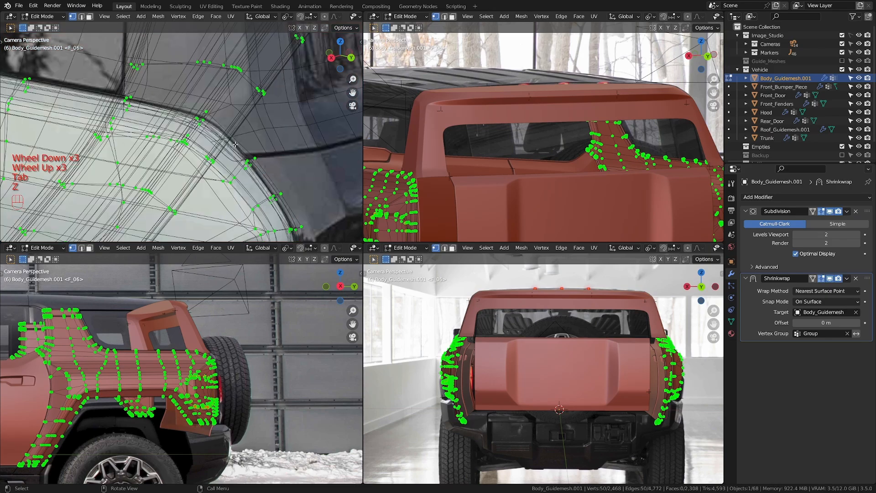
scroll(208, 154, "down", 2)
key("z")
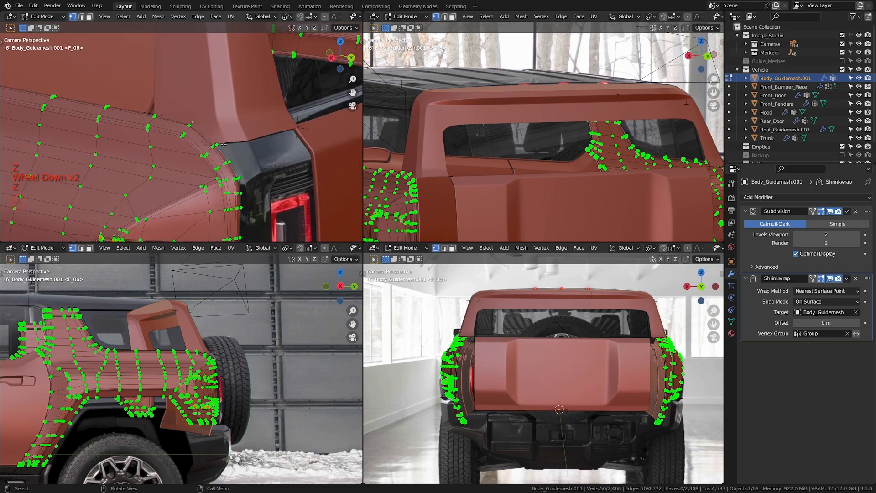
- Duplicate the five-vertex path along the body side's upper rear edge and separate it into its own object
key("KP_0")
middle_click_drag(223, 144, 256, 151)
key("ctrl+space")
middle_click_drag(438, 294, 430, 263, "shift")
scroll(433, 287, "up", 3)
scroll(429, 263, "up", 2)
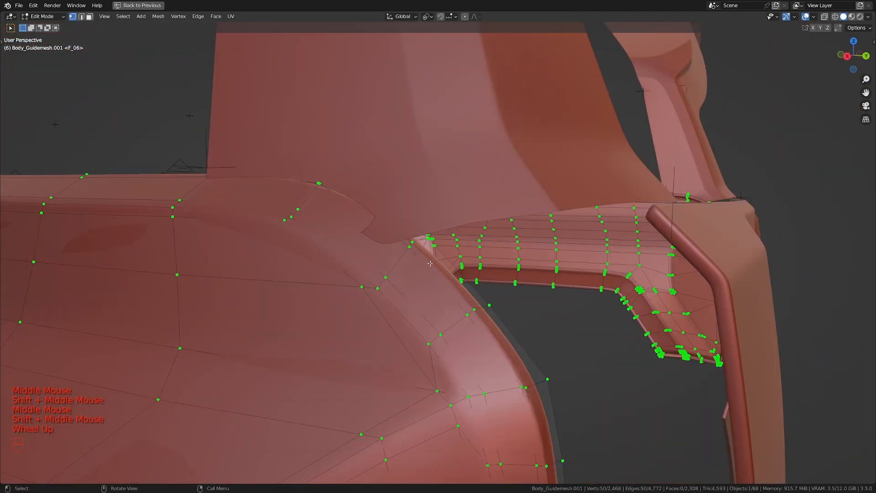
left_click(473, 309)
middle_click_drag(473, 309, 432, 285, "shift")
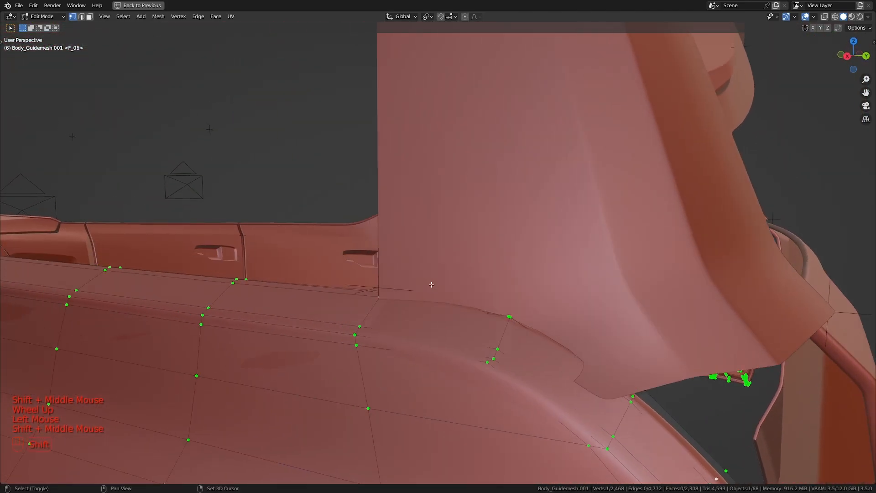
left_click(235, 278, "ctrl")
key("shift+d")
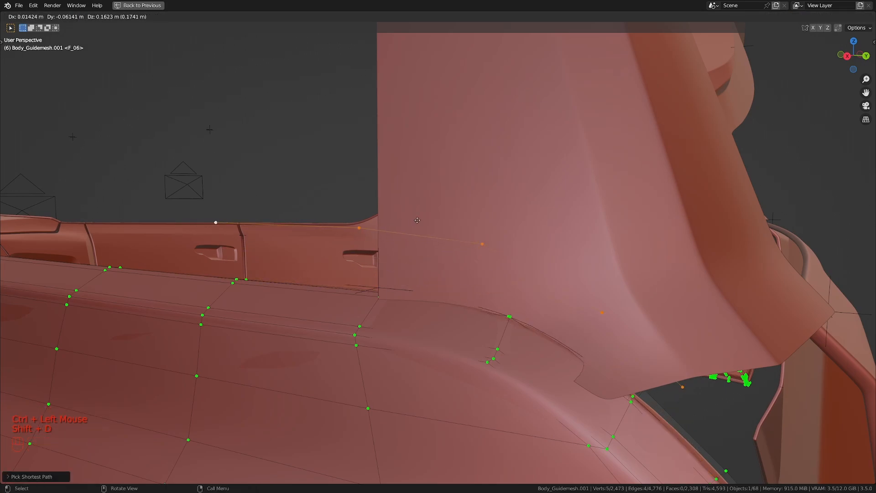
right_click(432, 227)
key("p")
left_click(445, 229)
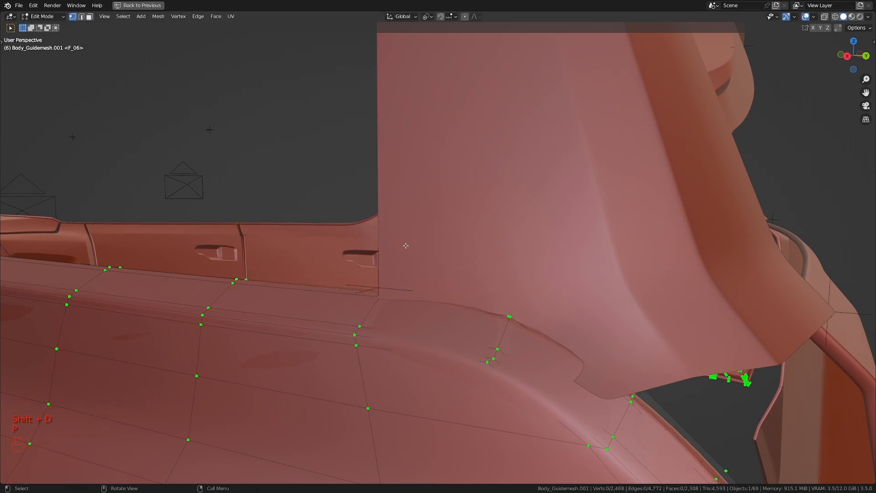
- Select the separated edge strip and open it for editing
key("Tab")
key("z")
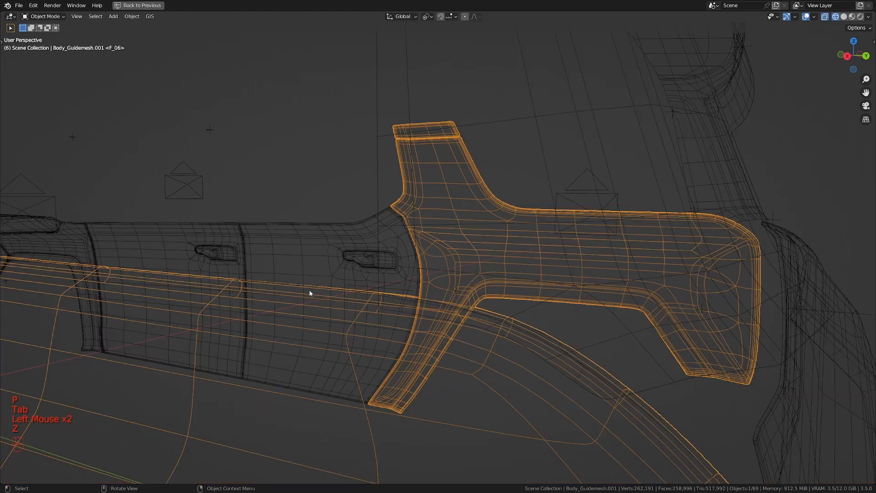
left_click(332, 288)
left_click(332, 288)
key("z")
scroll(333, 288, "down", 2)
mouse_move(333, 288)
middle_mouse_down()
mouse_move(381, 293)
mouse_move(319, 274)
mouse_move(405, 227)
mouse_move(468, 253)
middle_mouse_up()
scroll(469, 252, "up", 2)
key("Tab")
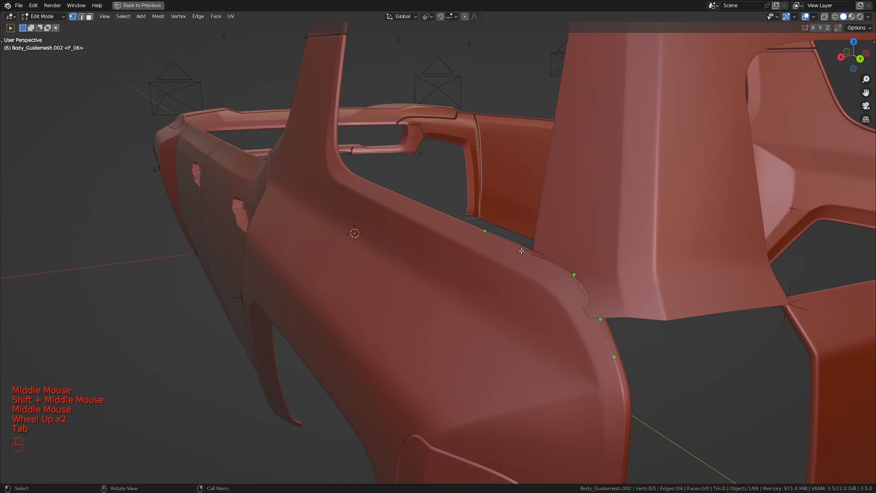
- Move all the strip's vertices outward from the body along the X axis by about 0.3 m
middle_click_drag(580, 299, 552, 285, "shift")
scroll(552, 285, "down", 1)
middle_click_drag(552, 285, 521, 273)
key("a")
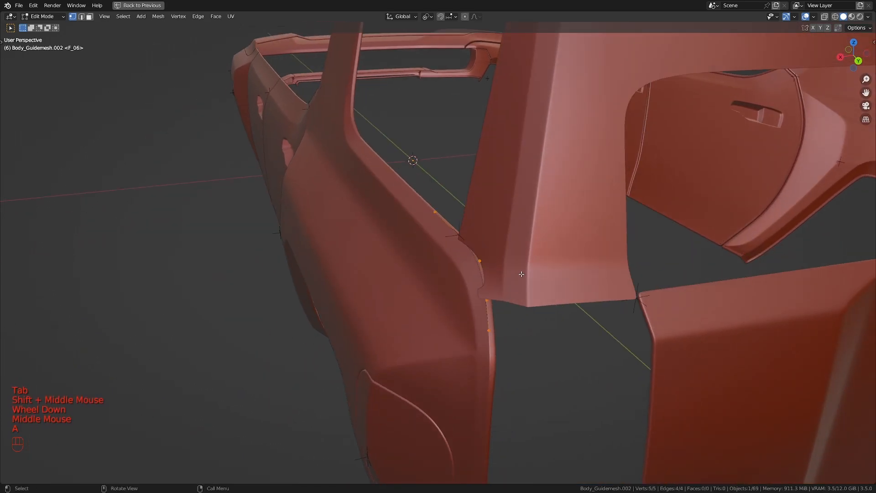
key("g")
key("x")
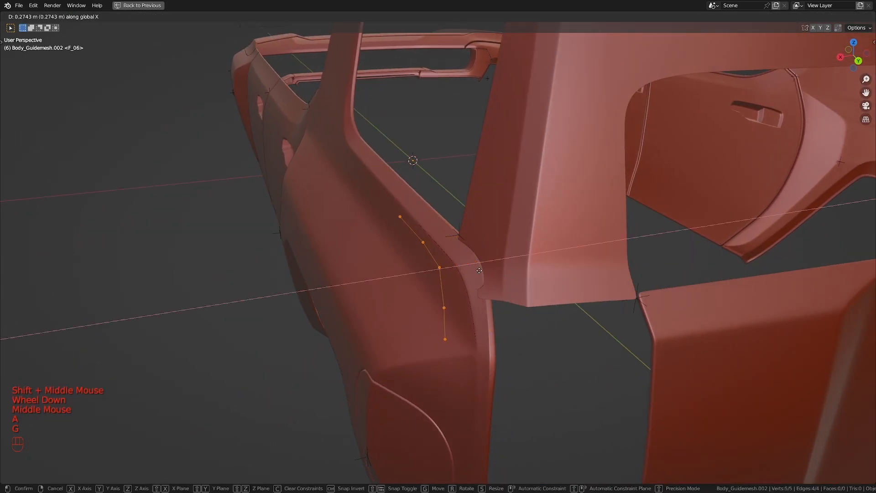
left_click(478, 271)
- Extrude the strip's edges inward along the X axis so the surface crosses the base of the roof pillar
key("e")
key("x")
left_click(521, 263)
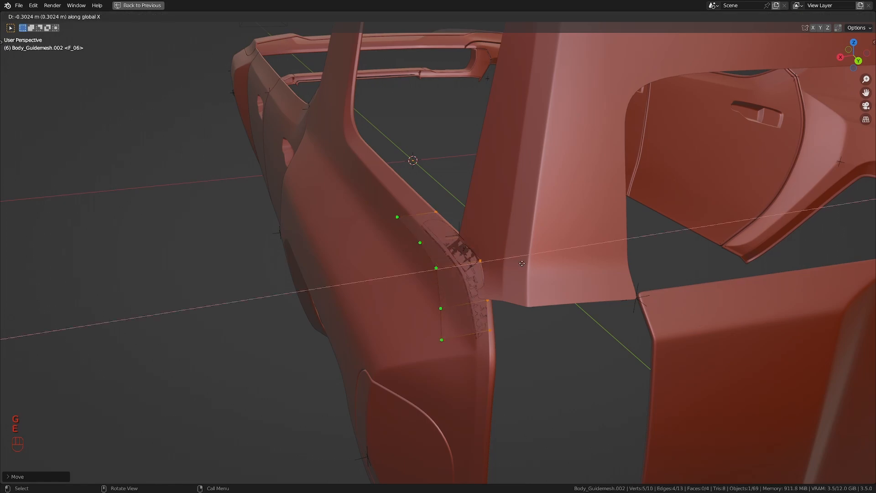
left_click(563, 247)
- Remove the Subdivision and Shrinkwrap modifiers from the extruded strip
key("ctrl+space")
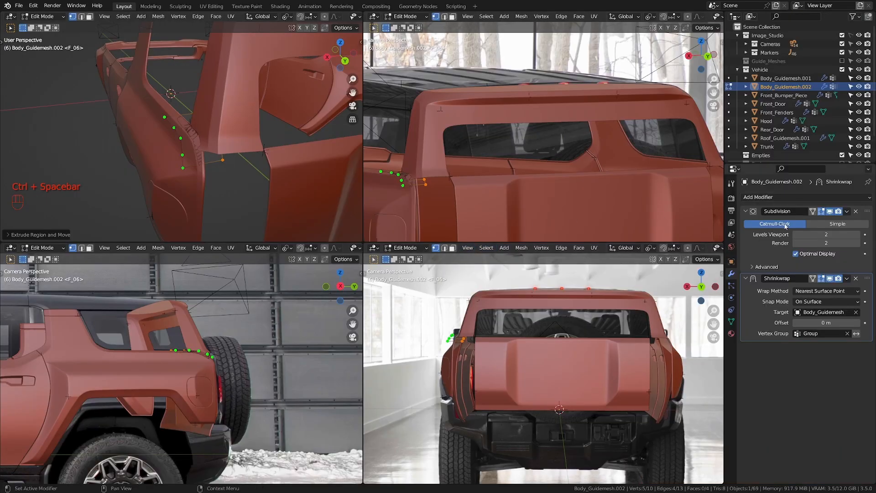
left_click(857, 213)
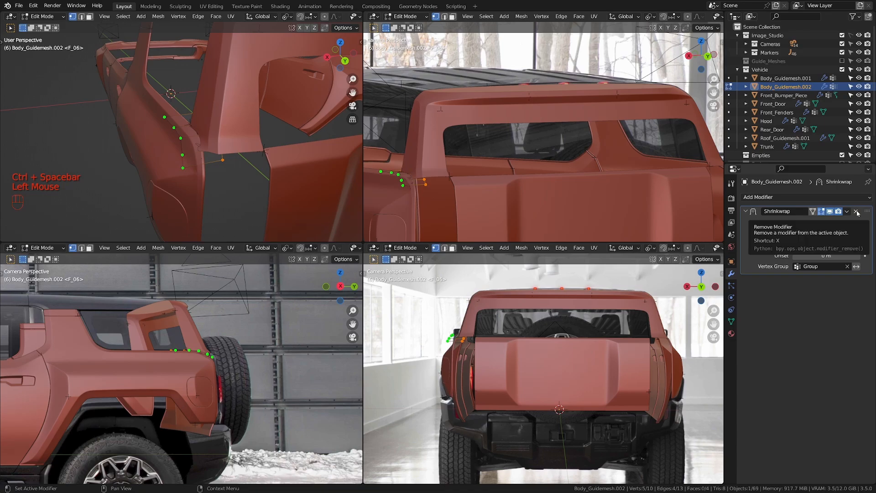
left_click(857, 213)
- Recalculate the normals of all the strip's faces
key("ctrl+space")
middle_click_drag(323, 195, 365, 221)
scroll(273, 228, "up", 3)
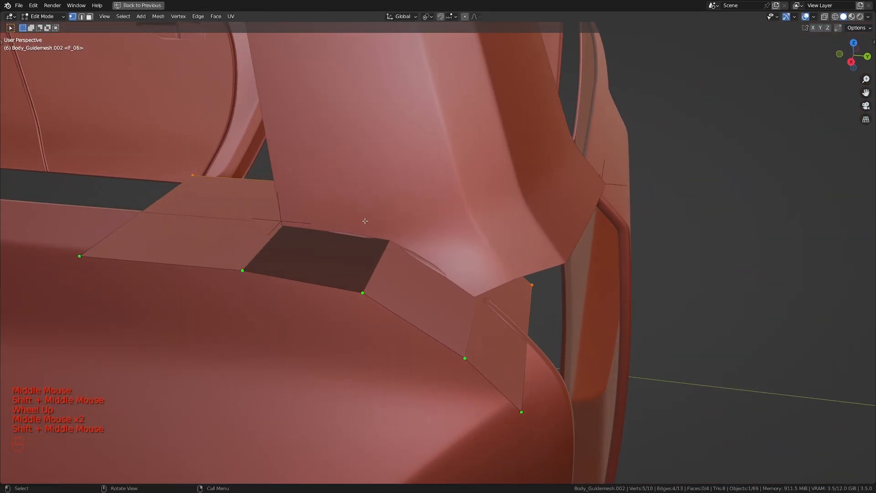
key("a")
key("shift+n")
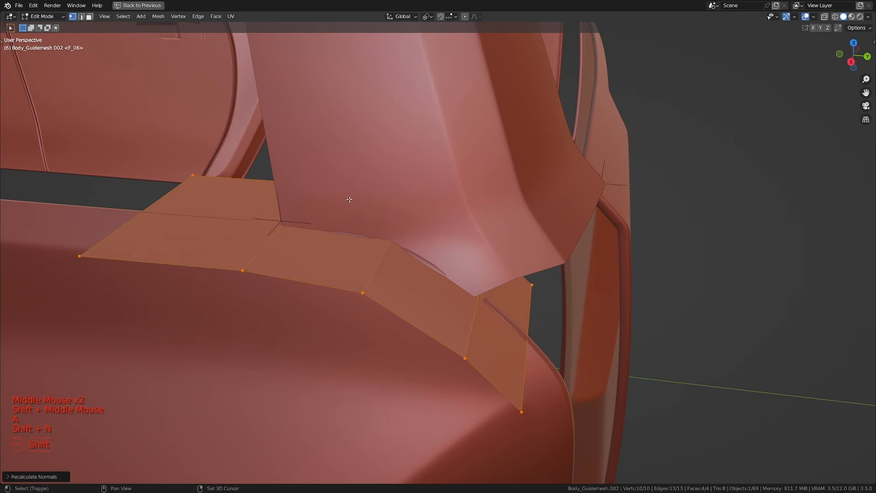
middle_click_drag(382, 238, 504, 278, "shift")
- Leave the strip's mesh editing and hide the rear body side mesh
key("Tab")
scroll(502, 260, "down", 2)
scroll(549, 226, "up", 2)
key("h")
- Add a Difference Boolean modifier to the rear roof piece, with the extruded strip as its cutter object
left_click(474, 272)
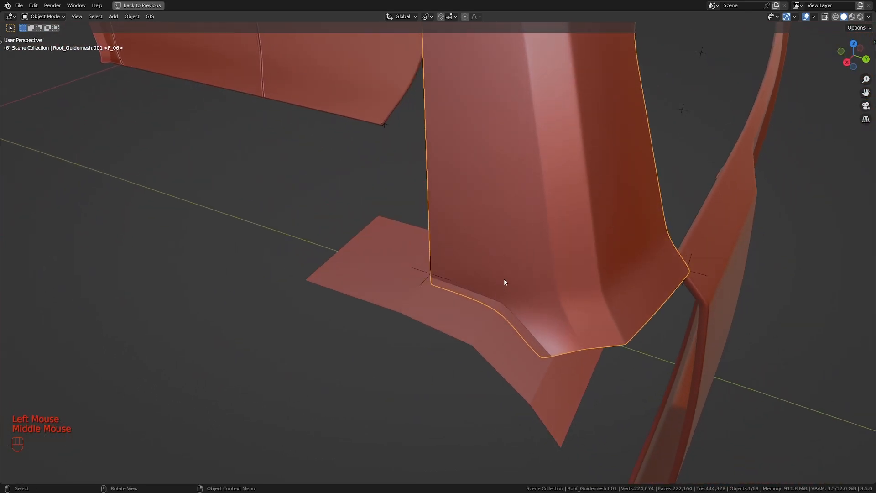
key("ctrl+space")
left_click(773, 189)
left_click(781, 195)
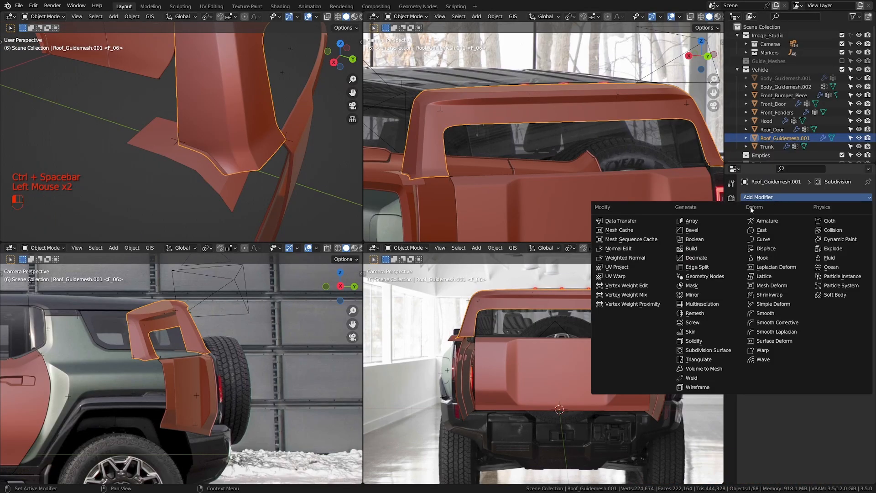
left_click(694, 239)
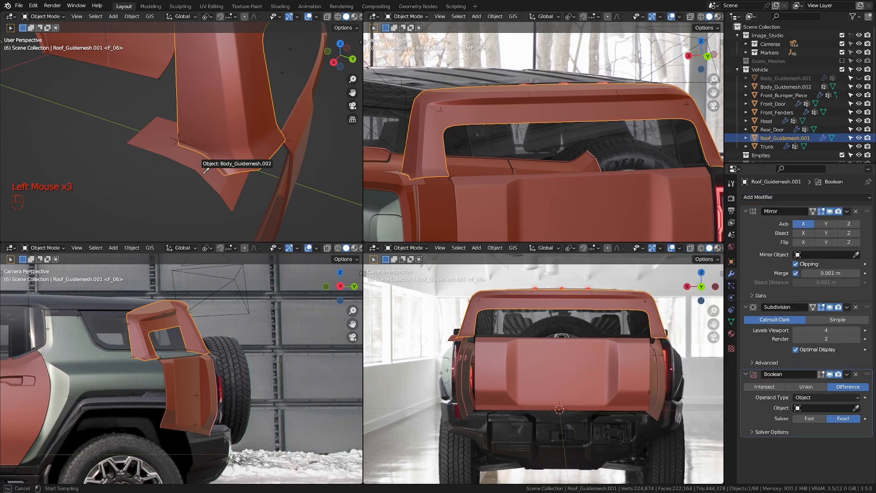
- Check the cut at the pillar's base and apply the Boolean modifier to the roof piece
key("ctrl+space")
middle_click_drag(308, 199, 352, 232)
middle_click_drag(442, 279, 447, 286, "shift")
scroll(446, 286, "down", 2)
scroll(440, 264, "up", 1)
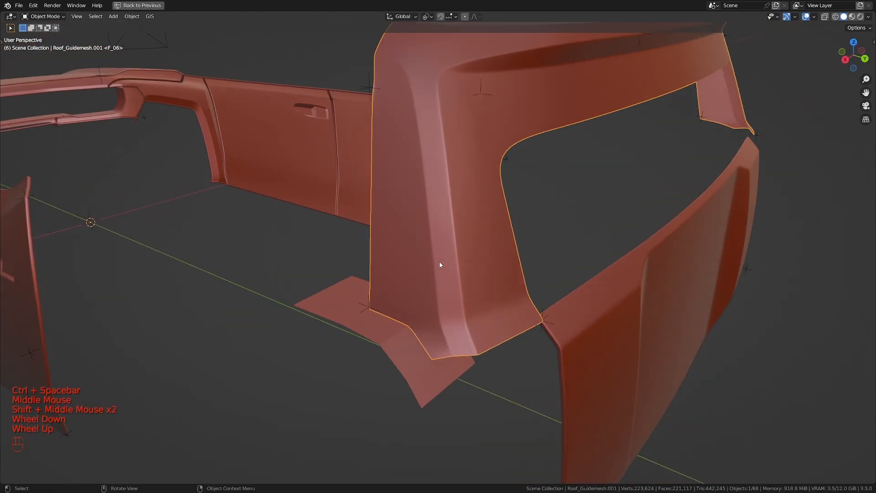
key("ctrl+space")
key("ctrl+a")
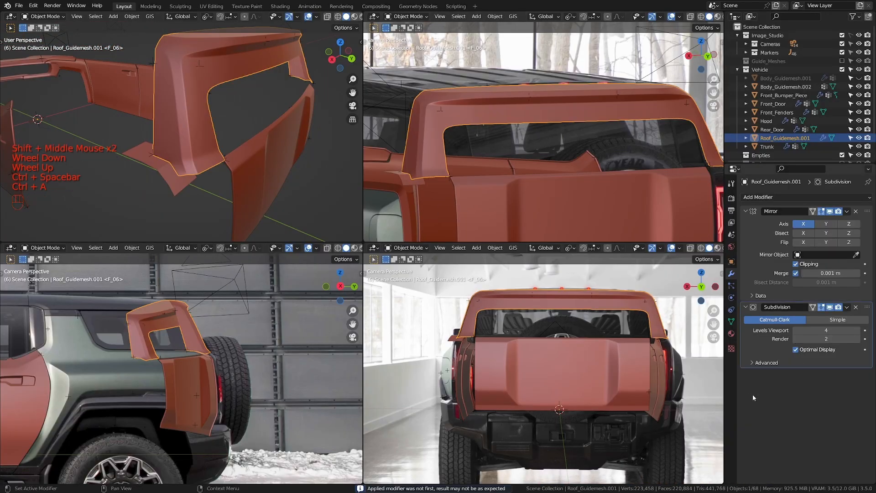
- Move the cutter strip to the Backup collection
key("ctrl+space")
middle_click_drag(267, 169, 416, 292)
scroll(370, 266, "up", 1)
left_click(370, 268)
scroll(416, 292, "up", 1)
key("m")
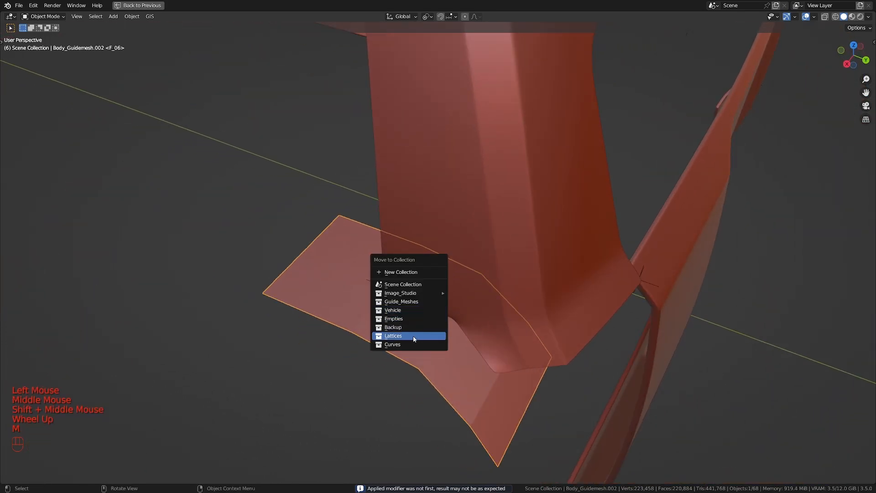
left_click(393, 327)
- Open the roof piece in wireframe for editing and merge the two close vertices at the cut edge's first bend, at last
middle_click_drag(393, 327, 542, 295)
scroll(487, 260, "up", 2)
left_click(486, 261)
key("Tab")
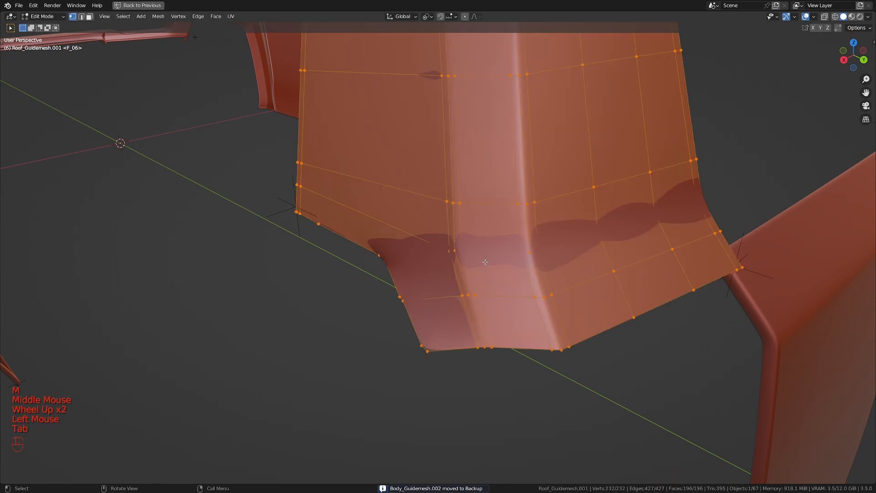
key("z")
middle_click_drag(461, 259, 477, 250, "shift")
scroll(467, 261, "up", 1)
scroll(468, 262, "up", 2)
left_click(478, 249)
left_click(478, 248, "shift")
key("m")
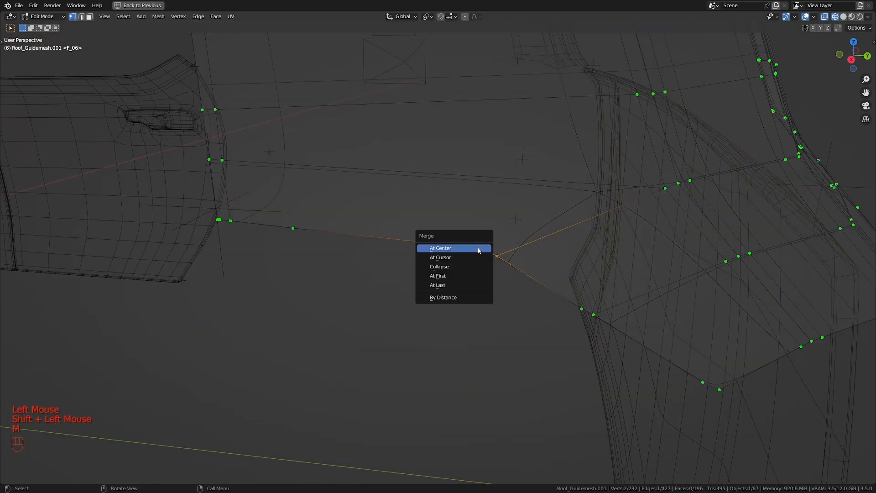
left_click(454, 283)
- Merge the next pair of close vertices further down the pillar's cut edge
middle_click_drag(592, 311, 549, 297, "shift")
left_click(547, 298)
left_click(532, 291, "shift")
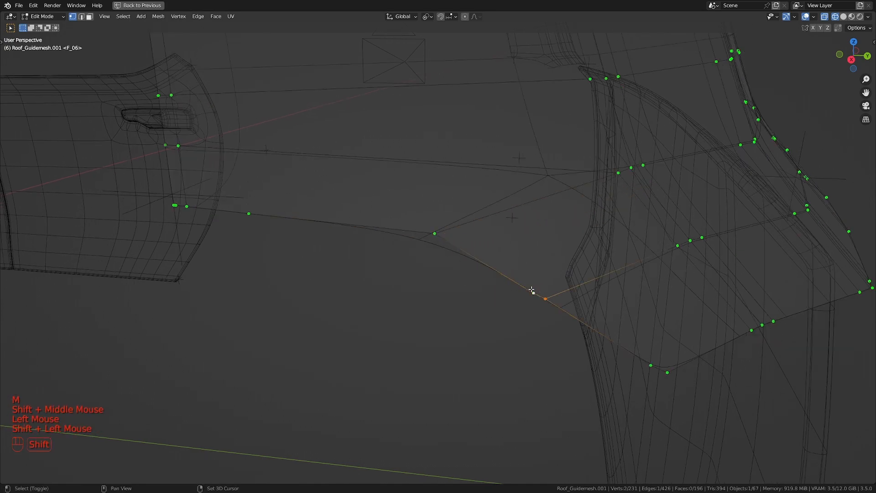
key("m")
left_click(532, 289)
- Merge the two close vertices at the lower rear corner of the pillar's cut edge
middle_click_drag(661, 361, 535, 325, "shift")
left_click(525, 330)
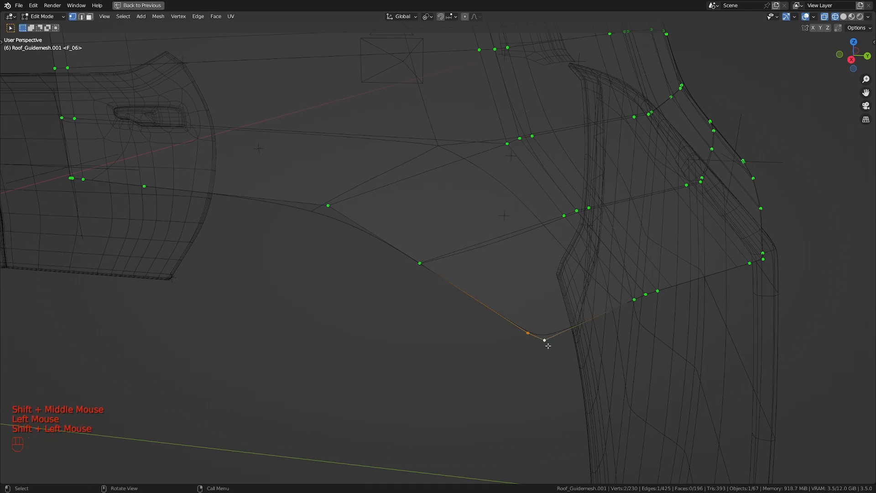
key("m")
left_click(549, 349)
middle_click_drag(549, 349, 414, 337, "shift")
key("a")
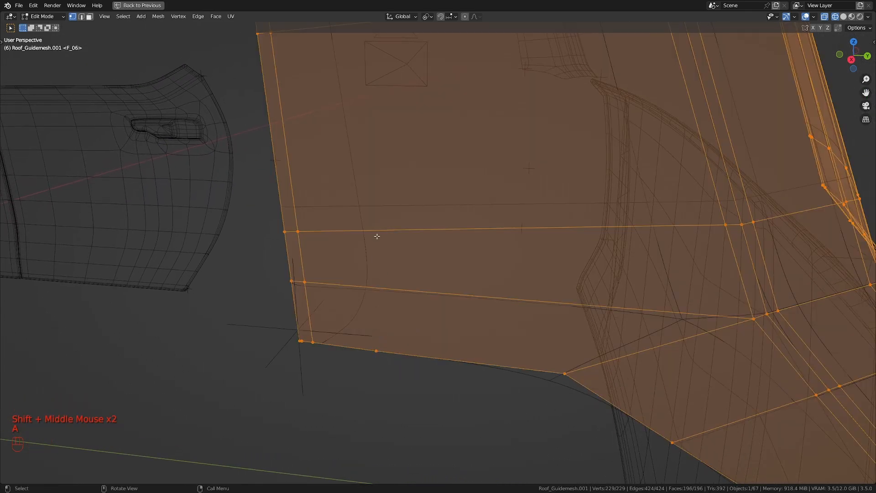
- Merge the close vertices at the pillar's front bottom corner, at last
scroll(382, 280, "down", 2)
scroll(410, 237, "up", 1)
middle_click_drag(382, 279, 447, 278, "shift")
scroll(425, 273, "up", 2)
scroll(447, 278, "up", 1)
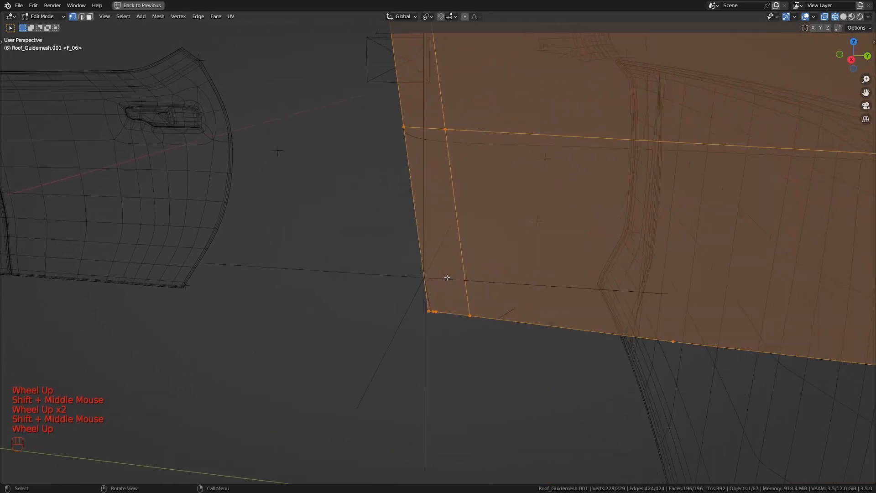
left_click(431, 308)
left_click(428, 312, "shift")
key("m")
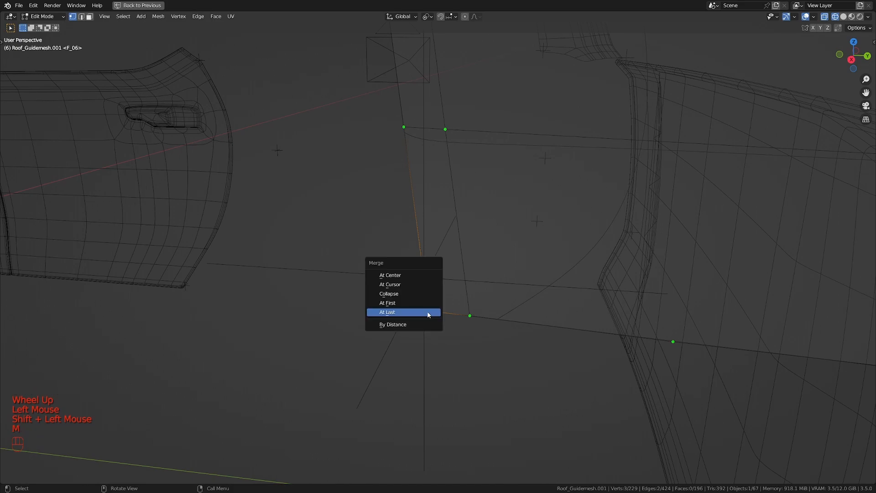
left_click(428, 311)
- Merge all vertices of the roof piece by distance and leave its mesh editing
scroll(487, 307, "down", 2)
key("a")
middle_click_drag(487, 306, 390, 292, "shift")
scroll(490, 286, "down", 1)
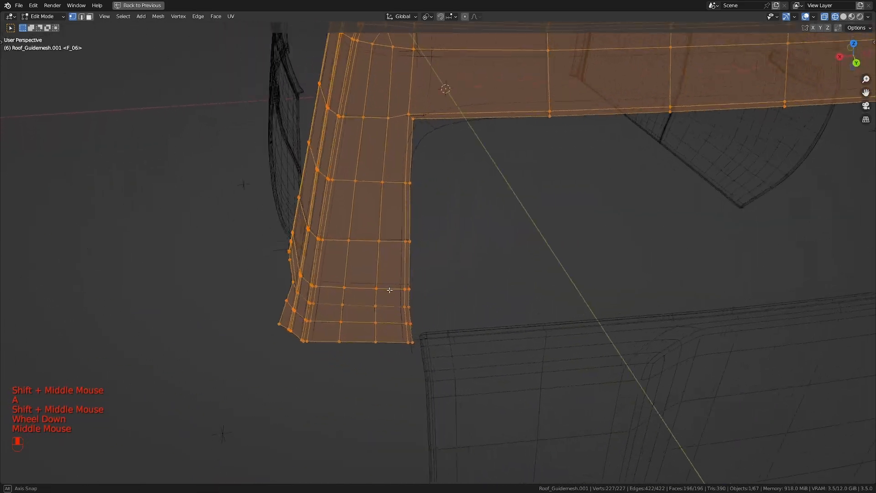
middle_click_drag(446, 269, 488, 255, "shift")
middle_click_drag(488, 255, 451, 247)
scroll(452, 247, "up", 1)
middle_click_drag(451, 247, 432, 287, "shift")
middle_click_drag(432, 287, 426, 293)
key("m")
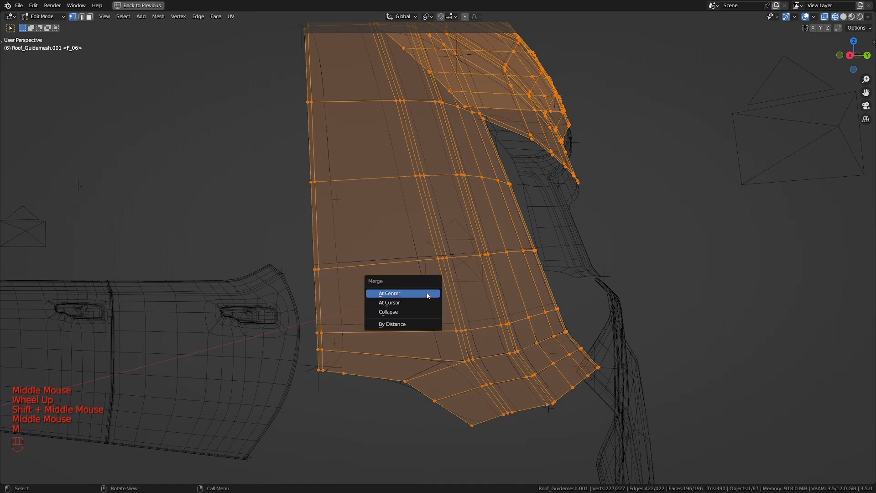
left_click(401, 326)
key("Tab")
- Reveal all hidden objects and reopen the roof piece for editing at the pillar's base beside the body side
middle_click_drag(401, 327, 434, 296, "shift")
middle_click_drag(433, 297, 499, 260)
key("alt+h")
scroll(499, 273, "up", 2)
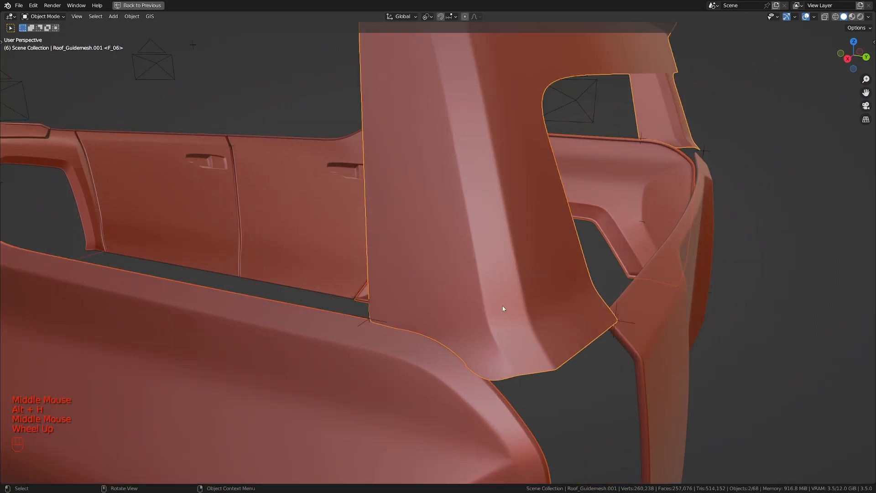
left_click(502, 307)
middle_click_drag(503, 307, 515, 248)
key("Tab")
scroll(488, 209, "up", 3)
middle_click_drag(515, 248, 349, 297, "shift")
scroll(487, 266, "up", 3)
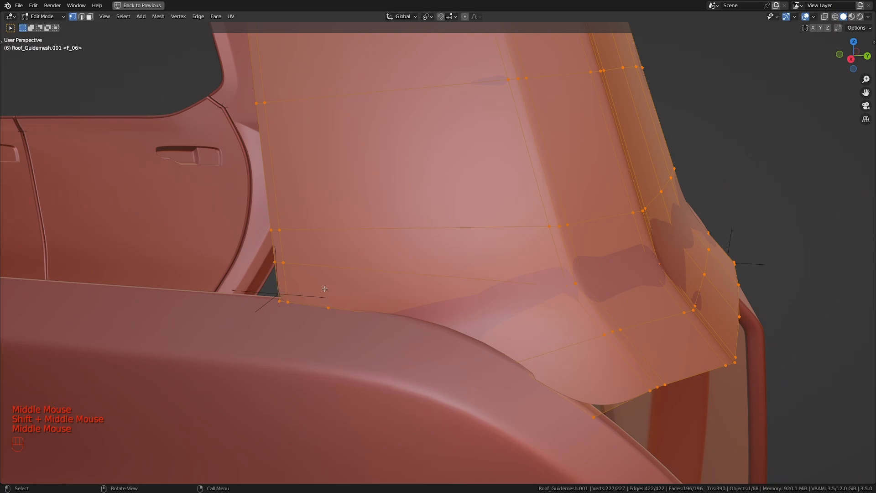
scroll(337, 301, "down", 3)
scroll(397, 302, "up", 2)
middle_click_drag(406, 303, 361, 251, "shift")
scroll(360, 252, "up", 1)
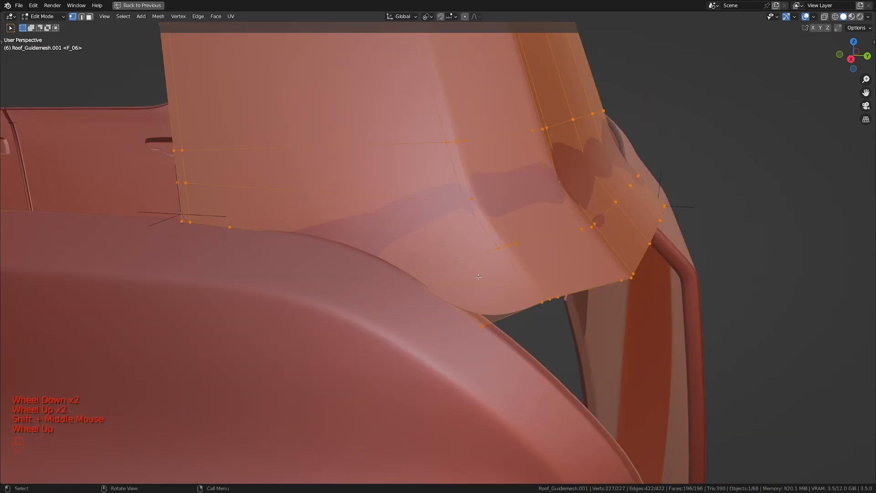
- Add a loop cut running down the pillar in wireframe and slide it toward the pillar's front edge
key("z")
mouse_move(465, 258)
middle_mouse_down()
mouse_move(473, 256)
mouse_move(456, 274)
middle_mouse_up()
middle_click_drag(456, 273, 397, 283)
key("ctrl+r")
scroll(482, 309, "down", 1)
scroll(397, 284, "up", 1)
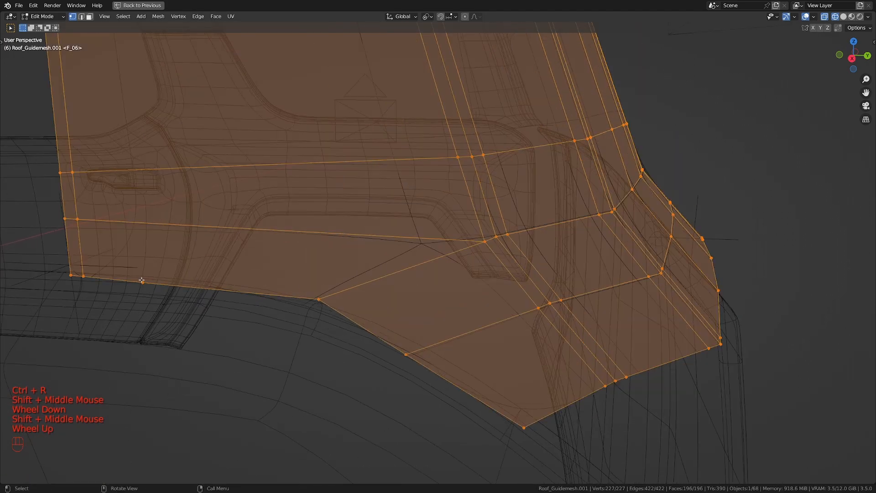
middle_click_drag(174, 264, 424, 305, "shift")
scroll(415, 283, "down", 4)
scroll(400, 363, "down", 1)
middle_click_drag(409, 261, 387, 315, "shift")
scroll(395, 311, "up", 1)
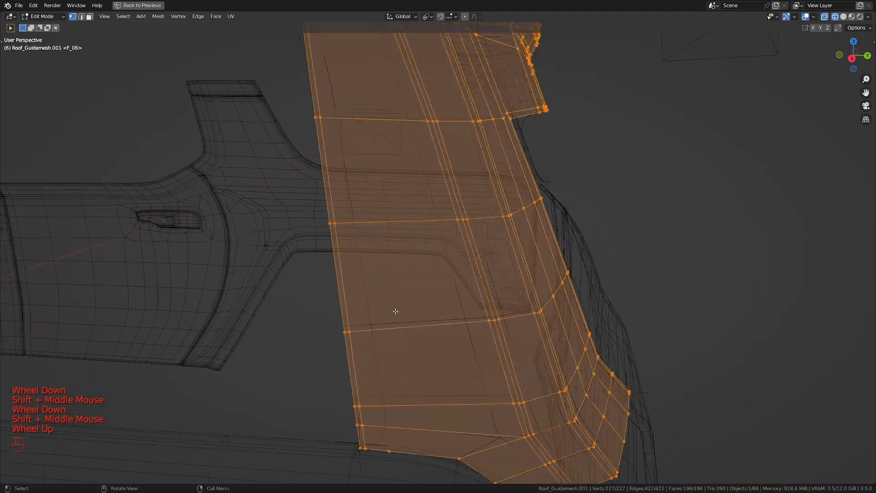
key("ctrl+r")
left_click_drag(378, 224, 337, 220)
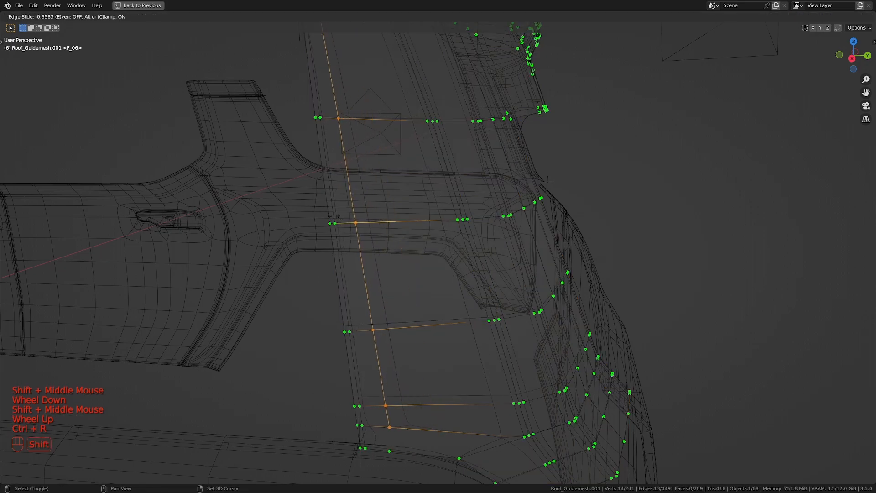
left_click(310, 198)
scroll(310, 198, "down", 2)
middle_click_drag(310, 198, 401, 305, "shift")
middle_click_drag(401, 305, 413, 276, "shift")
scroll(412, 275, "up", 1)
mouse_move(413, 276)
middle_mouse_down()
mouse_move(407, 265)
mouse_move(411, 282)
middle_mouse_up()
scroll(411, 256, "down", 1)
middle_click_drag(408, 205, 419, 265)
middle_click_drag(419, 264, 422, 330)
middle_click_drag(414, 219, 437, 350, "shift")
scroll(437, 350, "up", 2)
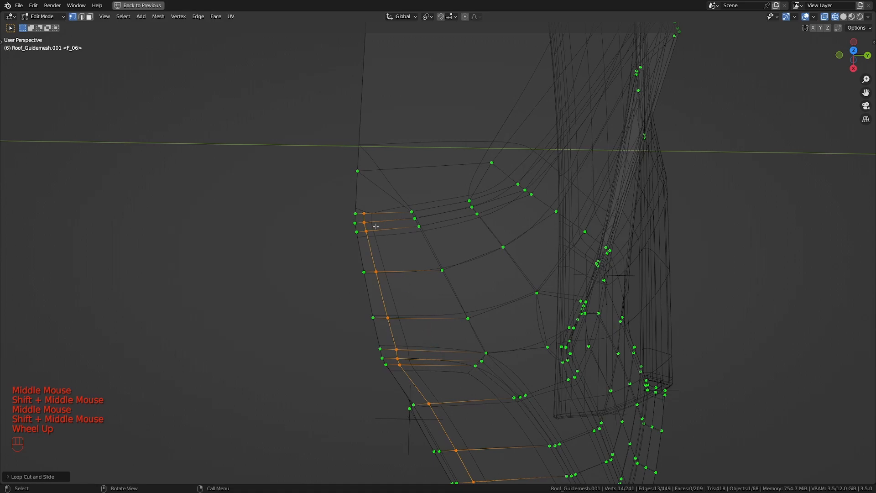
middle_click_drag(375, 226, 411, 310, "shift")
scroll(413, 313, "down", 1)
scroll(413, 313, "up", 1)
key("ctrl+r")
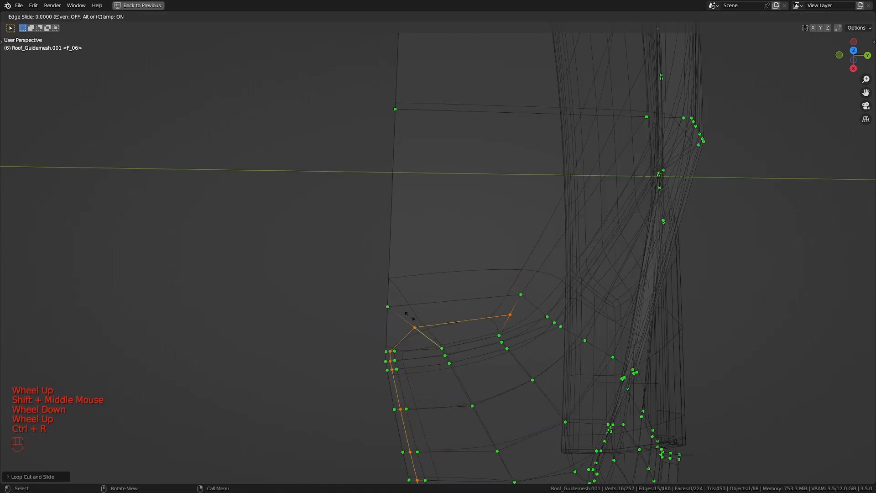
key("ctrl+z")
key("ctrl+r")
right_click(449, 104)
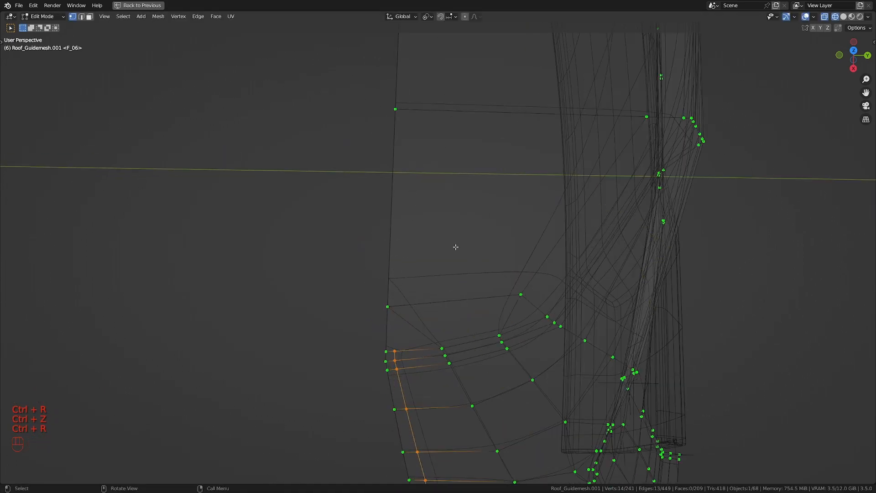
- Switch to solid shading and hide the vertex on the roof's bend where the diagonal edge ends
scroll(458, 292, "down", 1)
mouse_move(465, 324)
middle_mouse_down("shift")
mouse_move(459, 291)
mouse_move(451, 311)
middle_mouse_up("shift")
key("z")
left_click(404, 300)
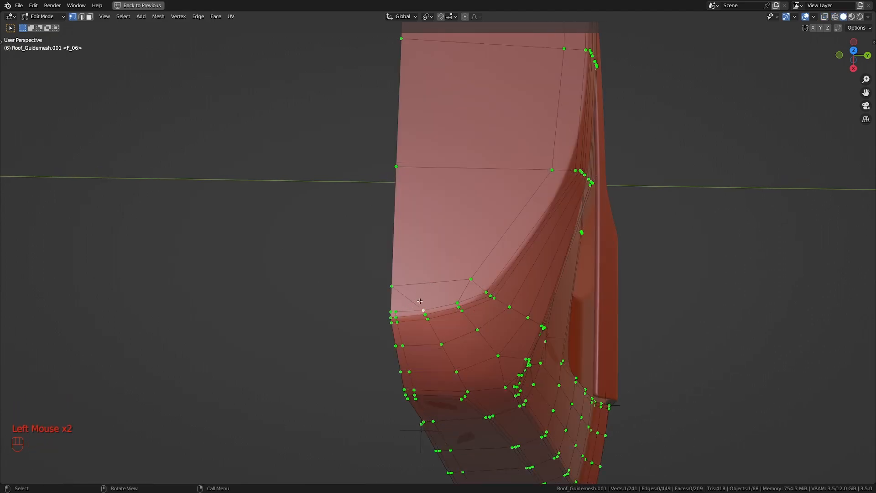
key("h")
- Add two loop cuts across the flat roof surface near its front edge, ending at the bend, and reveal the hidden geometry
key("ctrl+r")
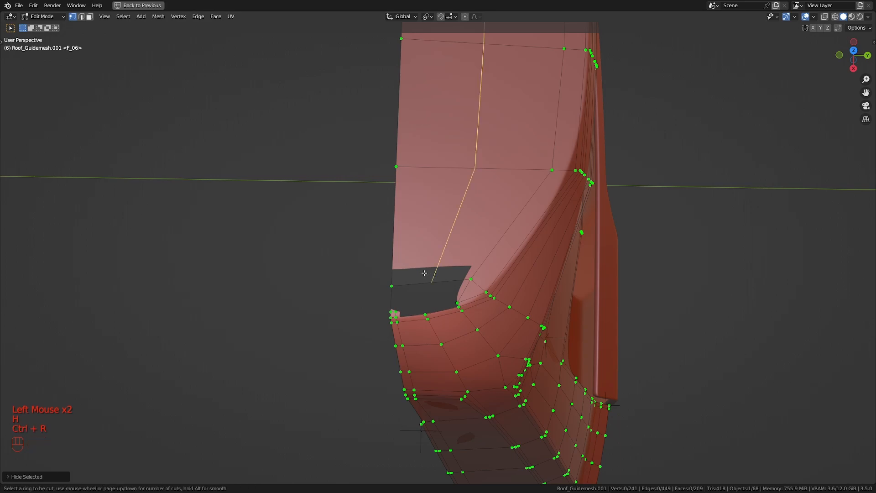
left_click(417, 273)
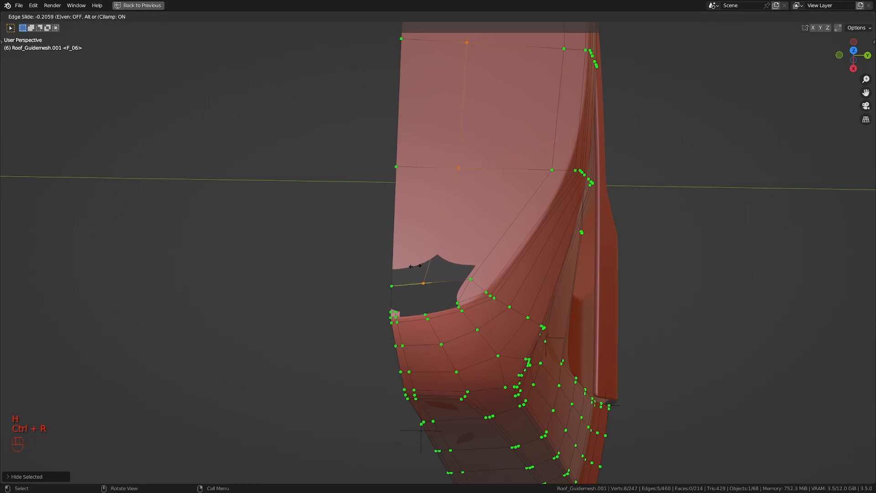
left_click(415, 266)
key("ctrl+r")
left_click(412, 281)
left_click(409, 284)
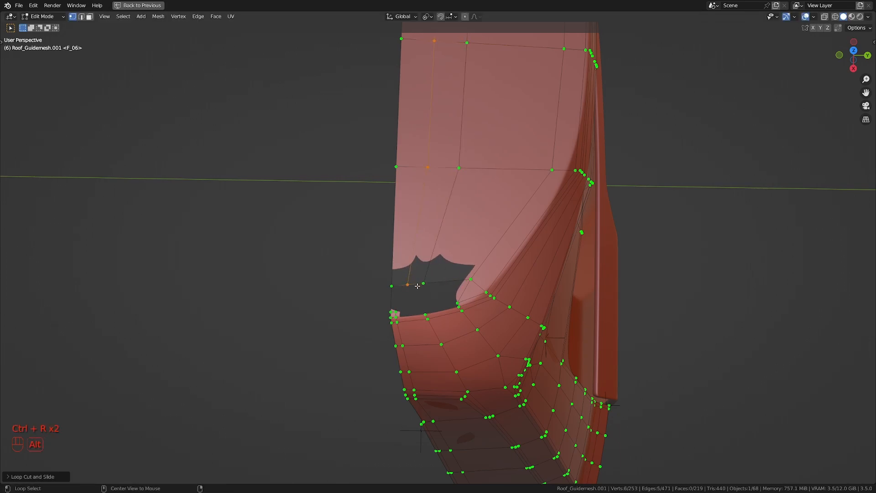
key("alt+h")
- Connect the ends of both new roof loops to the matching pillar vertices along the roof's bend
middle_click_drag(417, 286, 452, 274, "shift")
scroll(451, 274, "up", 1, "shift")
scroll(451, 274, "up", 2)
left_click(449, 300)
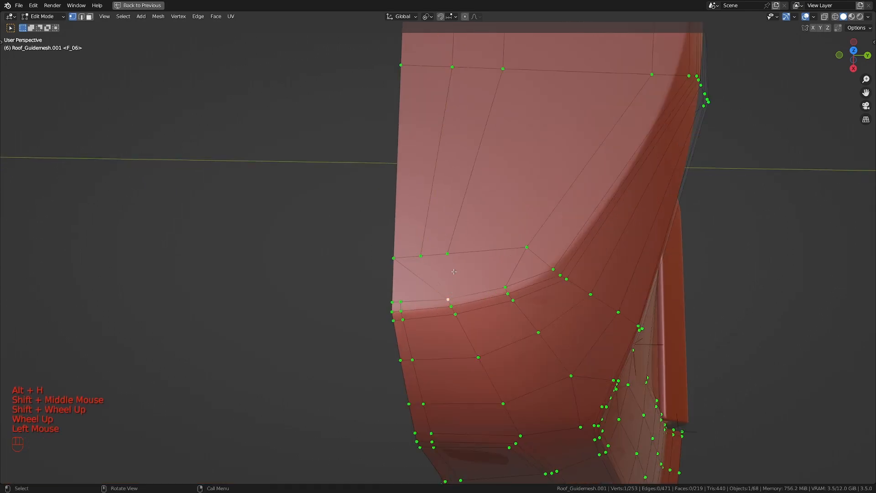
left_click(449, 258, "shift")
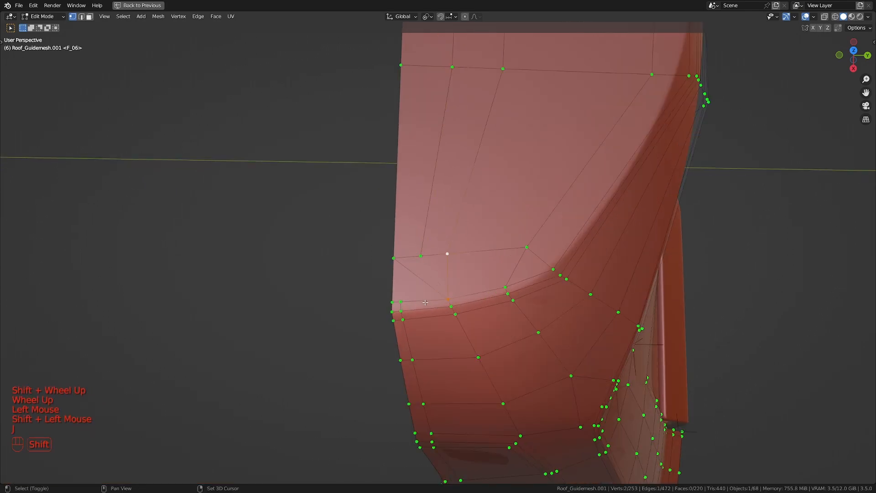
middle_click_drag(426, 276, 438, 296, "shift")
key("j")
key("j")
- Dissolve the leftover diagonal edge at the roof's front corner and clear the selection
scroll(448, 250, "down", 1)
scroll(437, 297, "up", 2)
mouse_move(438, 296)
middle_mouse_down()
mouse_move(426, 304)
mouse_move(438, 273)
mouse_move(443, 286)
middle_mouse_up()
left_click(387, 305)
left_click(480, 365, "ctrl")
key("x")
left_click(483, 395)
key("a")
key("a")
- Connect the end of the pillar's new loop to the vertex directly below it on the cut edge
scroll(457, 292, "down", 2)
scroll(444, 285, "up", 1)
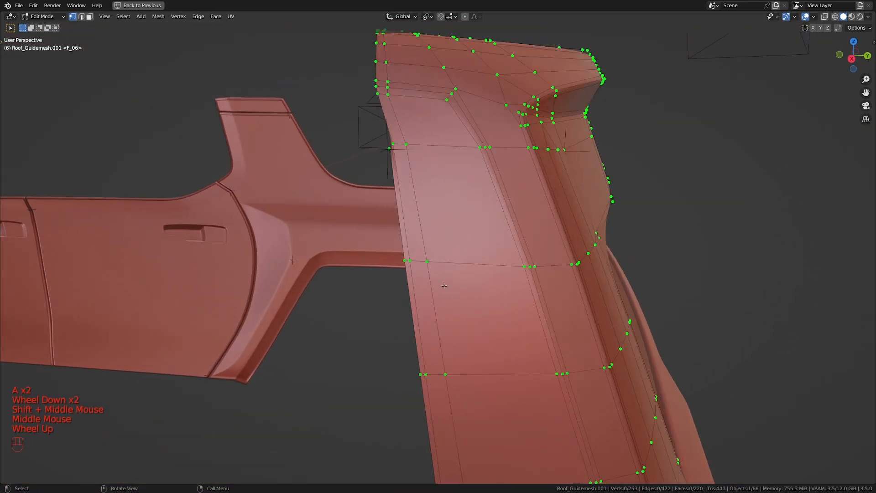
scroll(443, 286, "down", 2)
middle_click_drag(469, 342, 444, 295, "shift")
scroll(452, 313, "up", 2)
scroll(451, 304, "up", 1)
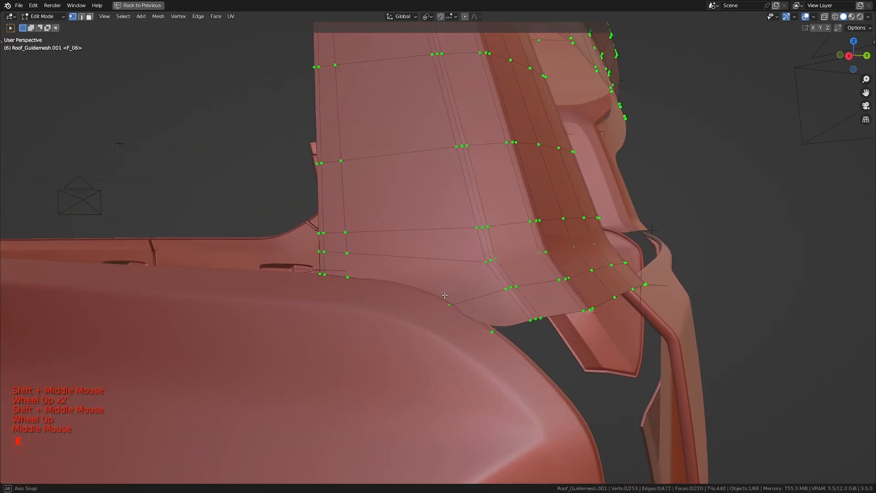
key("z")
scroll(456, 296, "up", 2)
key("a")
left_click(308, 286)
left_click(298, 247, "shift")
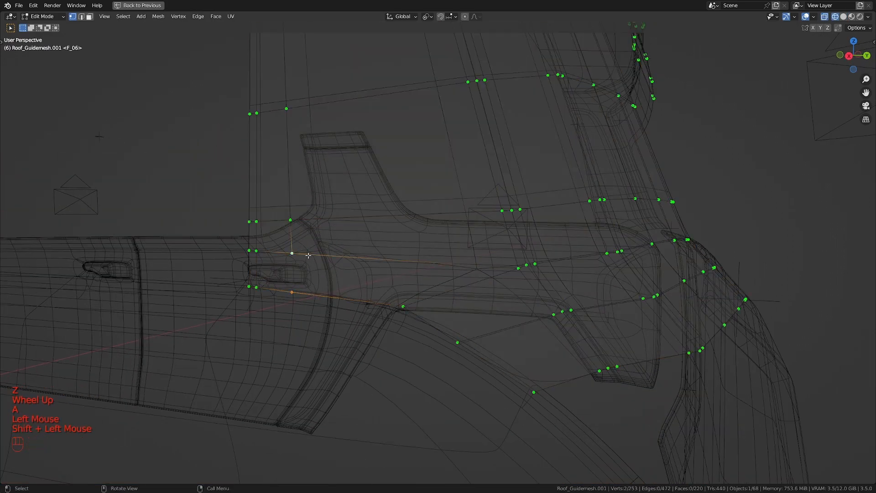
key("j")
- Add a loop cut along the pillar's base with Even and Flipped on, slid close to the cut edge
middle_click_drag(289, 254, 265, 236, "shift")
key("ctrl+r")
left_click(405, 279)
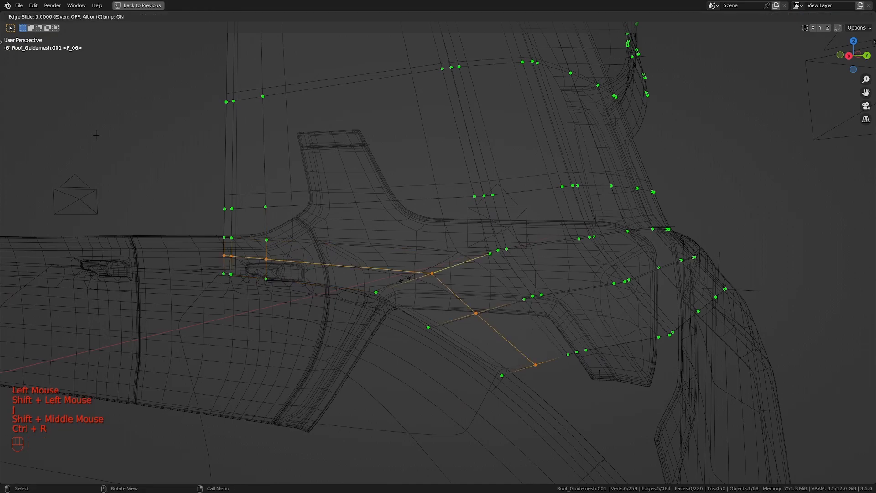
key("e")
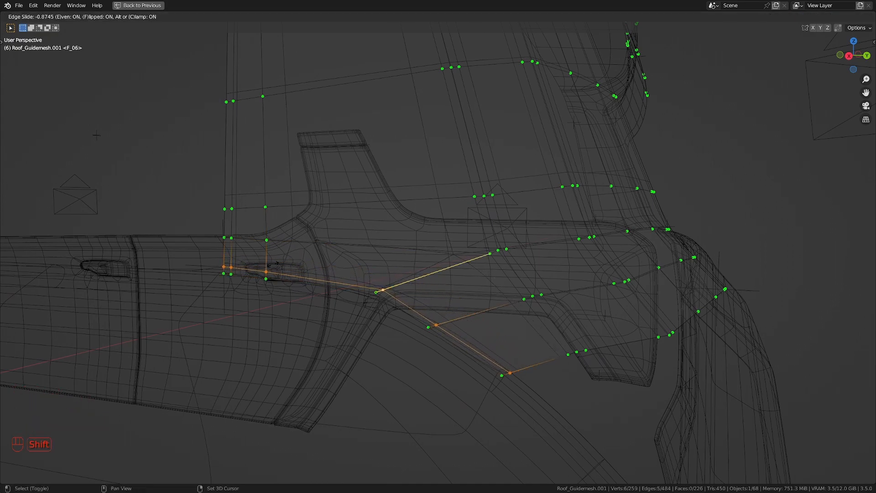
left_click(265, 262)
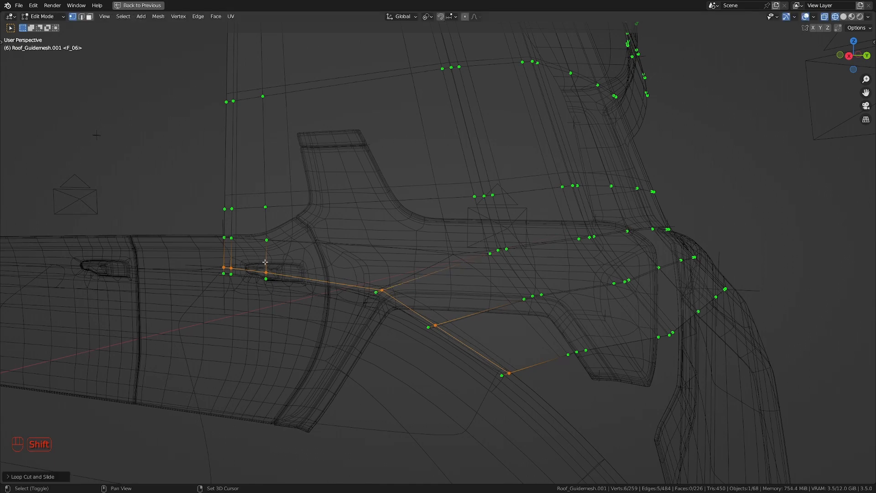
key("z")
key("x")
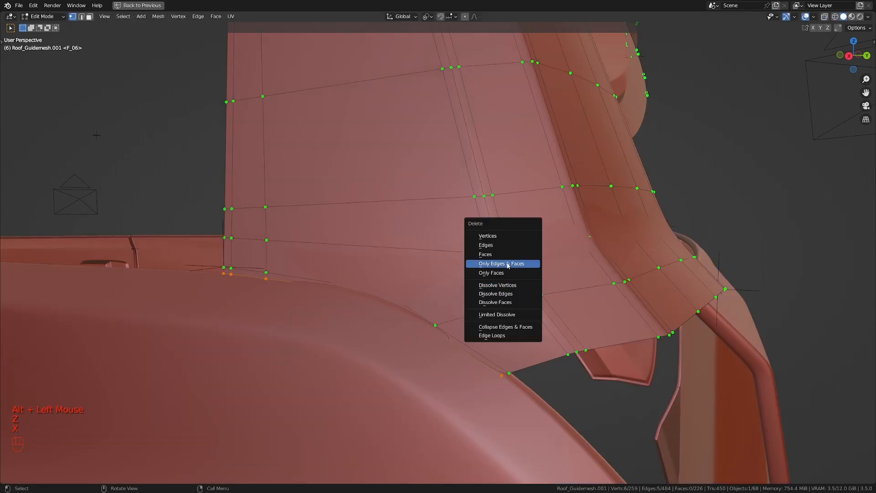
key("z")
- Slide the new base loop's vertex at the cut edge's first bend to match the body side's curve
scroll(179, 334, "up", 1)
left_click(357, 302)
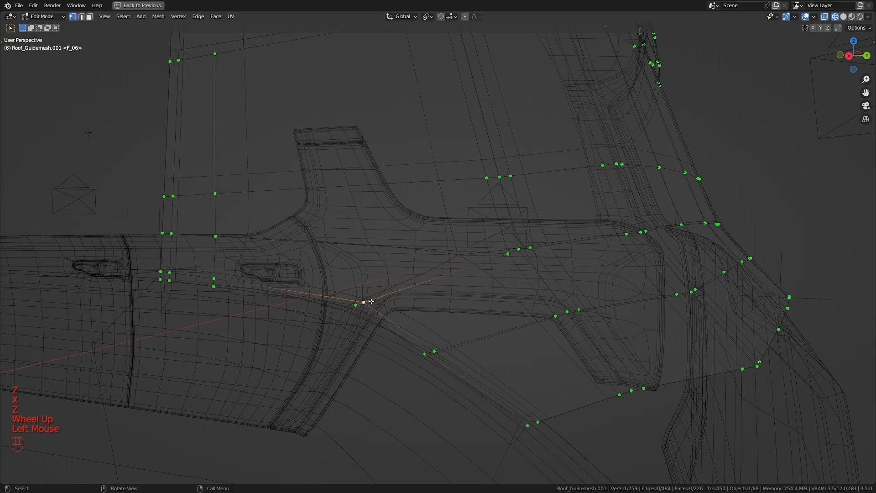
key("g")
key("g")
left_click(363, 295)
key("g")
key("g")
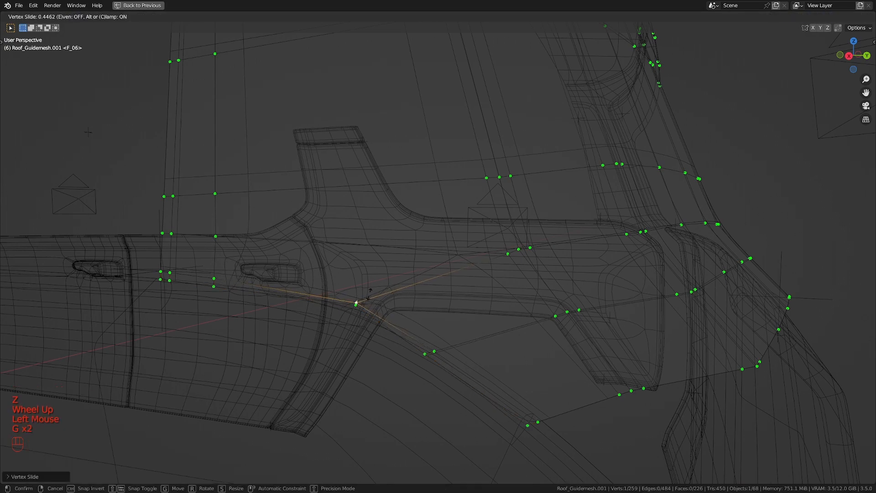
left_click(381, 265)
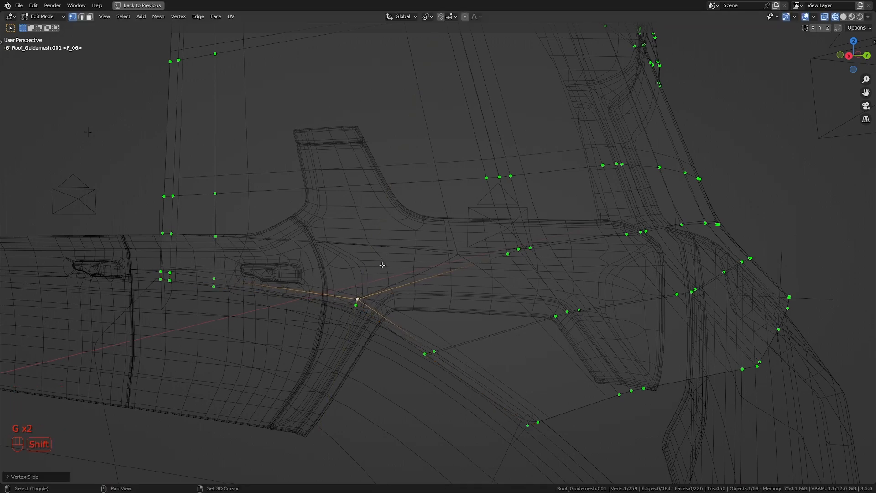
key("a")
left_click(360, 298)
key("g")
key("g")
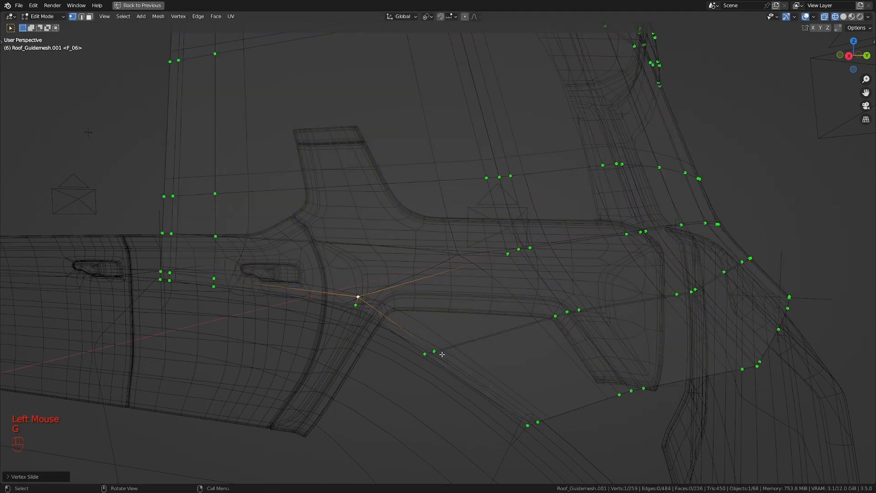
- Slide the base loop's next vertex further down the pillar closer to the cut edge
key("c")
key("g")
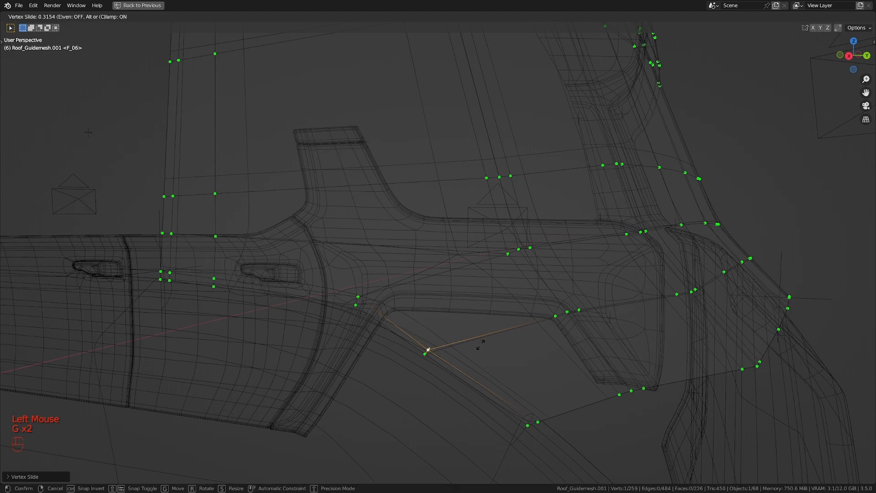
left_click(510, 315)
key("a")
- Delete the vertices of the pillar's lowest cut edge beneath the new base loop, and inspect the shaded result in Object Mode
scroll(474, 343, "down", 1)
middle_click_drag(458, 345, 467, 349, "shift")
scroll(420, 315, "up", 1)
mouse_move(423, 303)
middle_mouse_down("shift")
mouse_move(419, 315)
mouse_move(413, 300)
middle_mouse_up("shift")
key("z")
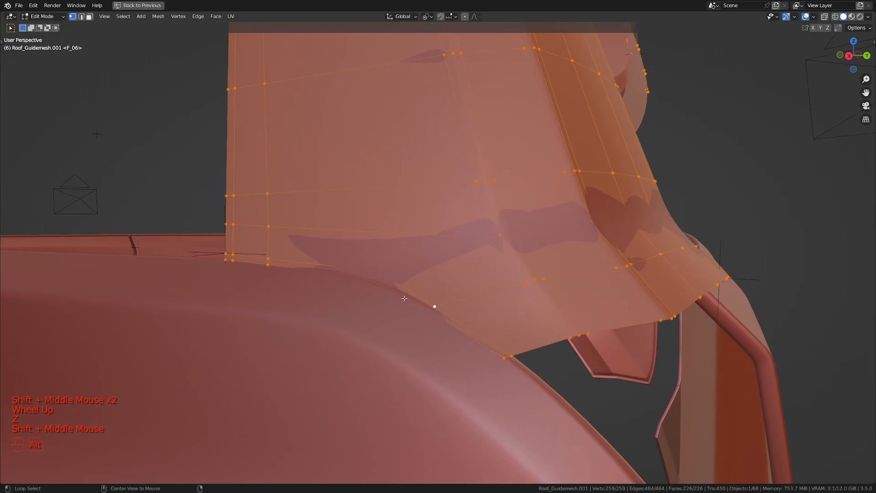
left_click(405, 298, "alt")
key("x")
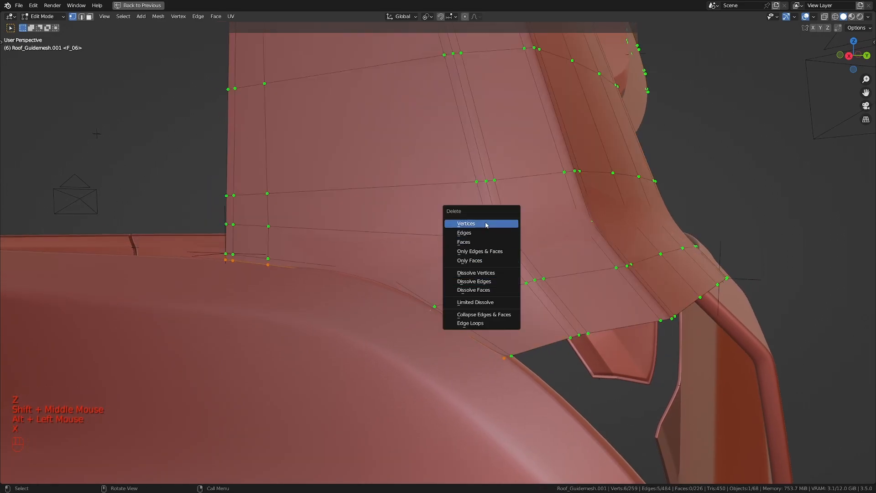
left_click(485, 225)
scroll(491, 297, "down", 2)
key("Tab")
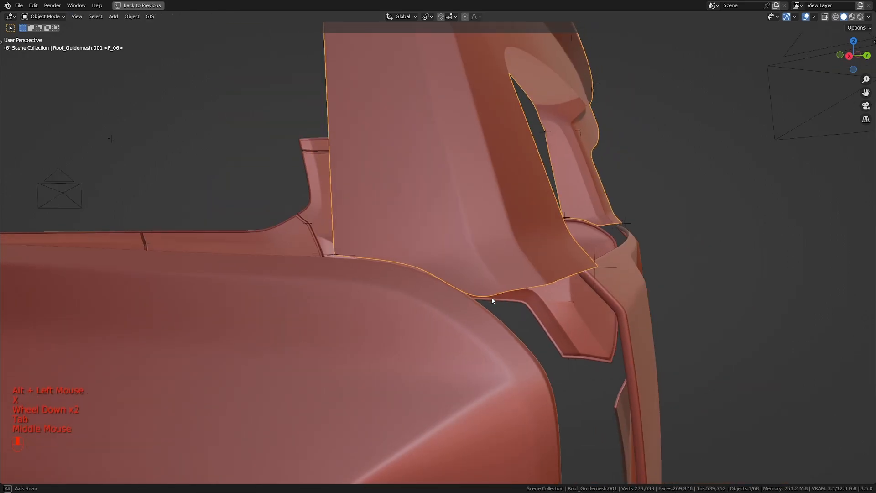
middle_click_drag(491, 297, 468, 295)
- Merge the pillar base edge's middle curve vertex into the neighbouring vertex nearer the side window
key("Tab")
key("z")
middle_click_drag(487, 371, 533, 356)
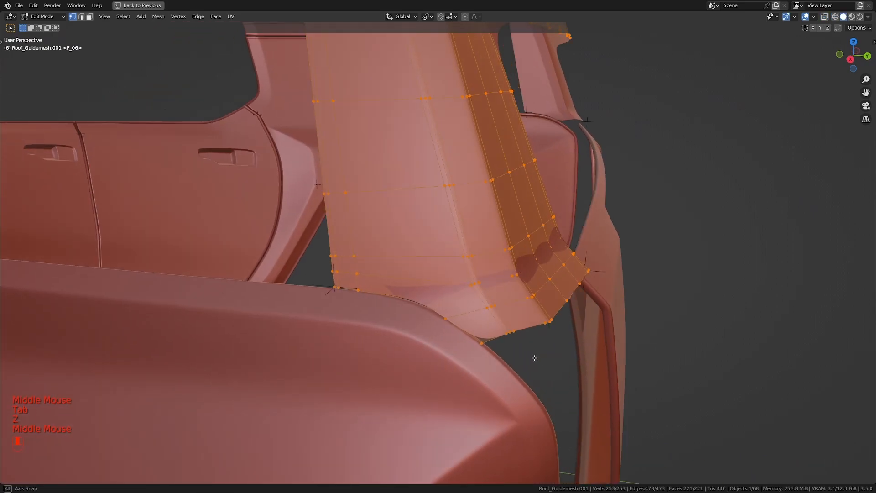
scroll(472, 357, "up", 2)
key("z")
left_click(445, 360)
left_click(407, 324, "shift")
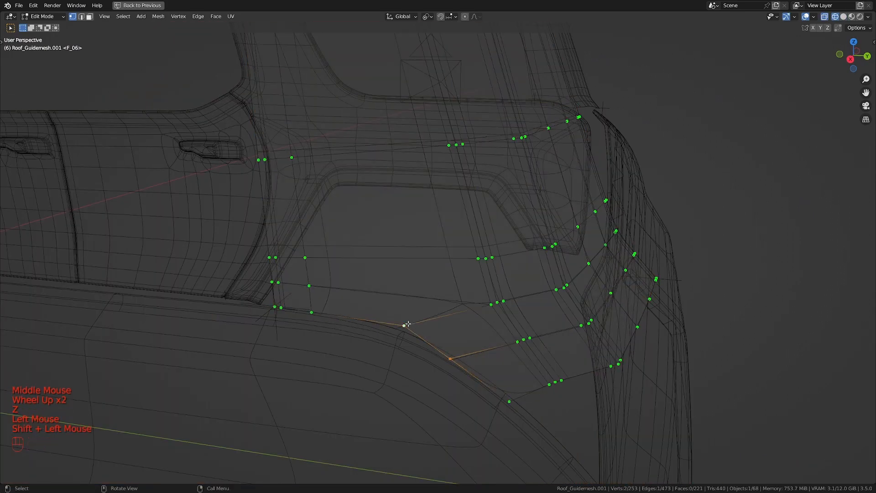
key("m")
left_click(403, 312)
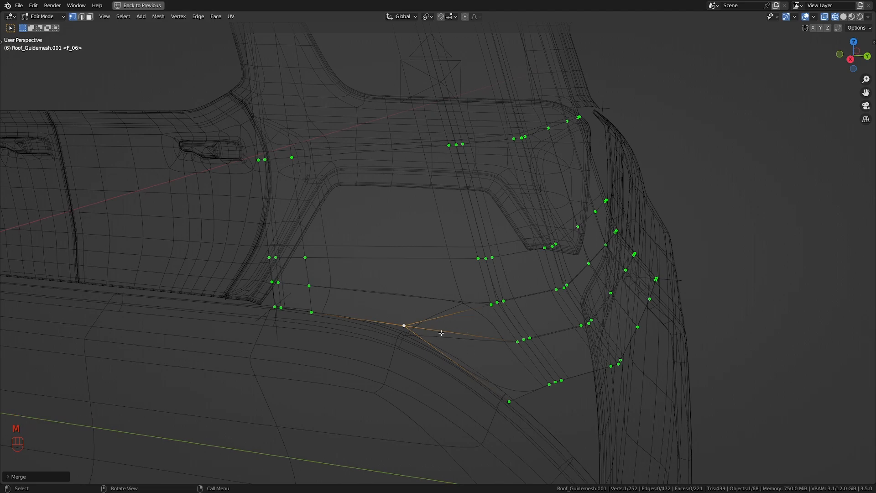
- Dissolve the vertical edge loop running closest behind the pillar's front edge with Dissolve Edges
middle_click_drag(441, 332, 511, 365, "shift")
scroll(460, 392, "down", 2)
left_click(465, 395, "alt")
scroll(467, 393, "down", 1)
scroll(529, 360, "up", 1)
key("x")
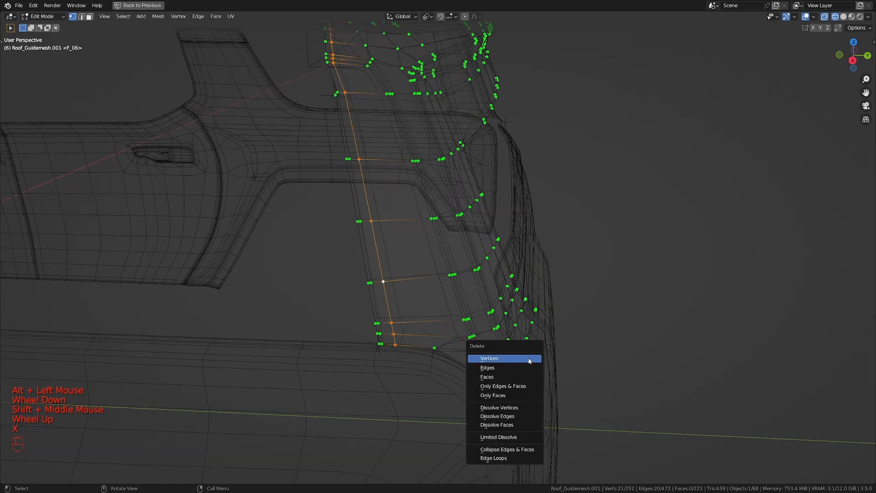
left_click(515, 415)
- Delete the outermost column of vertices along the pillar's front edge and check the shaded panel
scroll(483, 375, "up", 1)
middle_click_drag(515, 414, 483, 350, "shift")
scroll(460, 364, "down", 1)
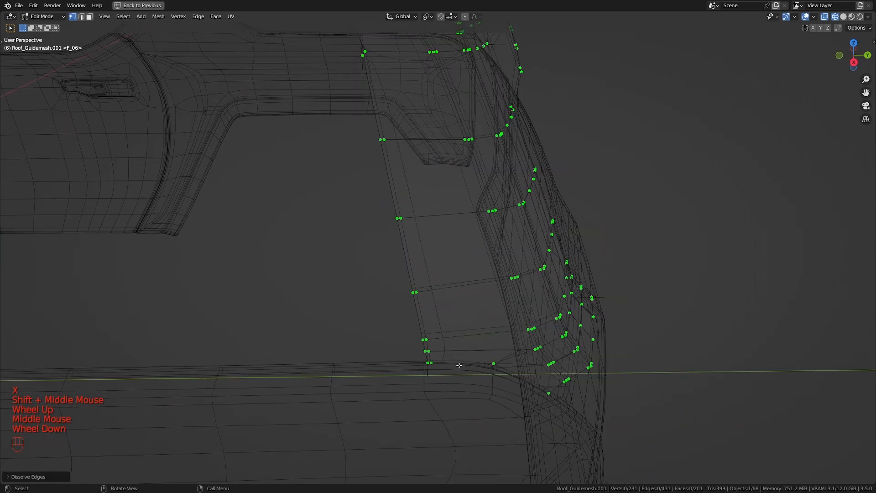
key("x")
left_click(530, 223)
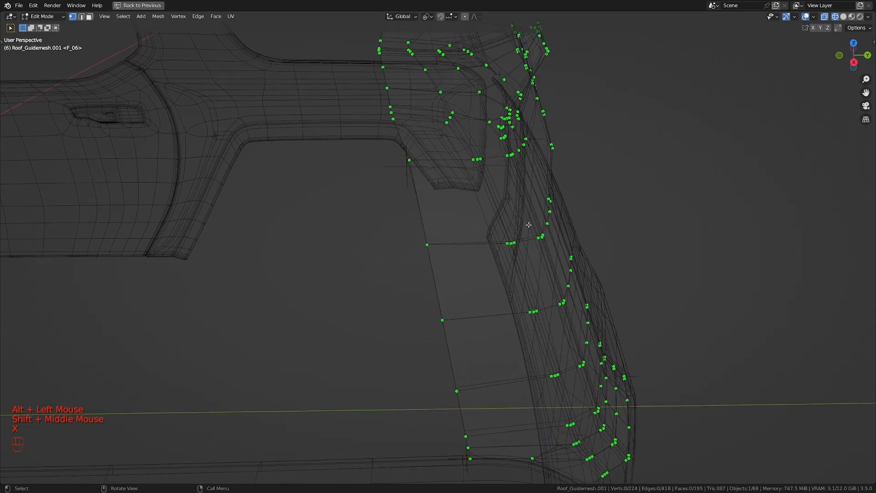
mouse_move(530, 223)
middle_mouse_down("shift")
mouse_move(508, 332)
mouse_move(546, 333)
middle_mouse_up("shift")
key("z")
key("Tab")
key("Tab")
- In the wireframe camera view, edge-slide the three lowest vertices of the pillar's front edge onto the reference photo's window seam
scroll(545, 332, "down", 3)
middle_click_drag(475, 328, 433, 369, "shift")
key("KP_0")
key("z")
scroll(453, 339, "down", 2)
scroll(451, 338, "up", 1)
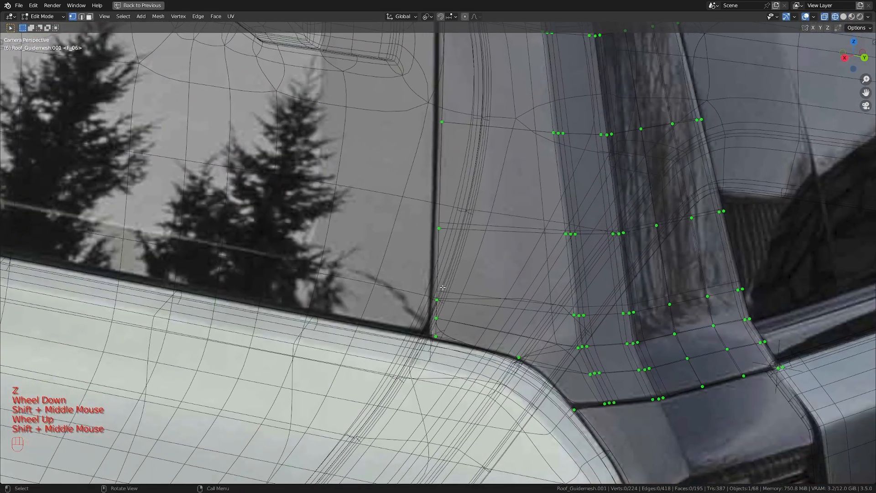
scroll(433, 369, "up", 1)
left_click(431, 322, "ctrl")
middle_click_drag(431, 322, 432, 282, "shift")
scroll(432, 283, "up", 1)
key("g")
key("g")
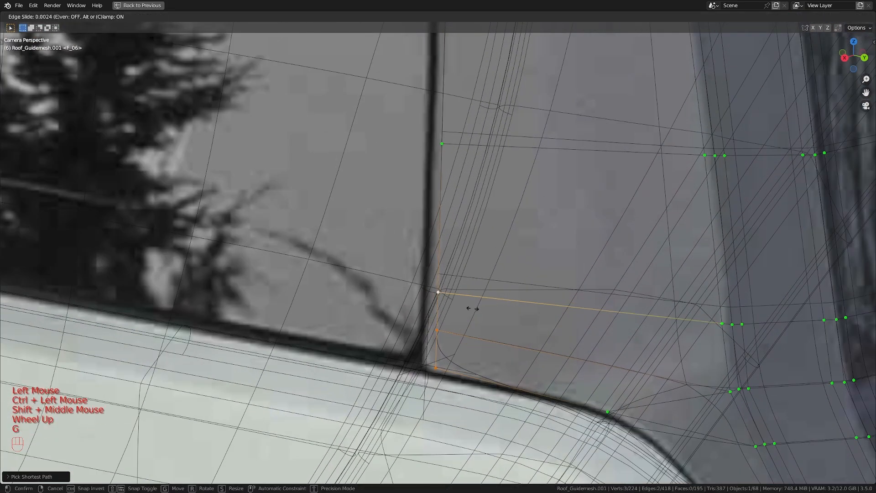
left_click(405, 273)
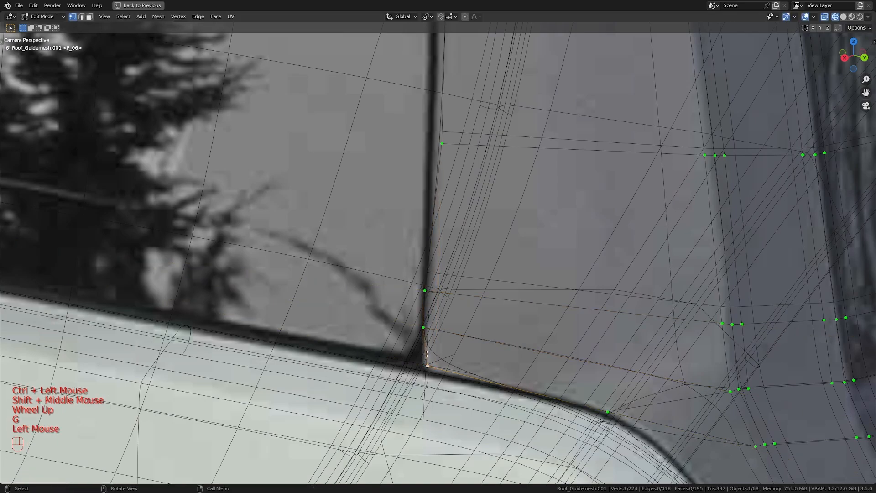
- Slide the pillar's bottom front corner vertex and the vertex above it individually to match the dark seam
key("g")
key("g")
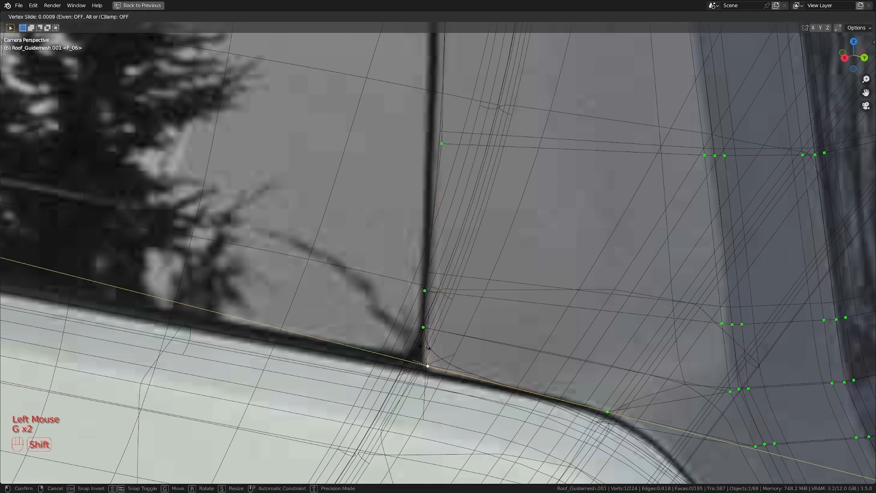
middle_click_drag(428, 348, 424, 361, "shift")
scroll(424, 360, "up", 1)
left_click(420, 378)
key("g")
key("g")
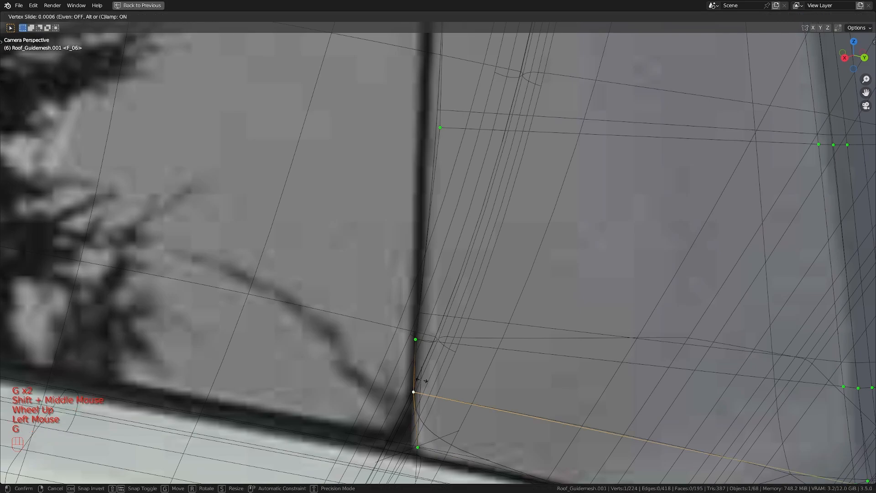
left_click(410, 342)
- Slide the next two vertices further up the pillar's front edge onto the reference seam
scroll(410, 342, "up", 1)
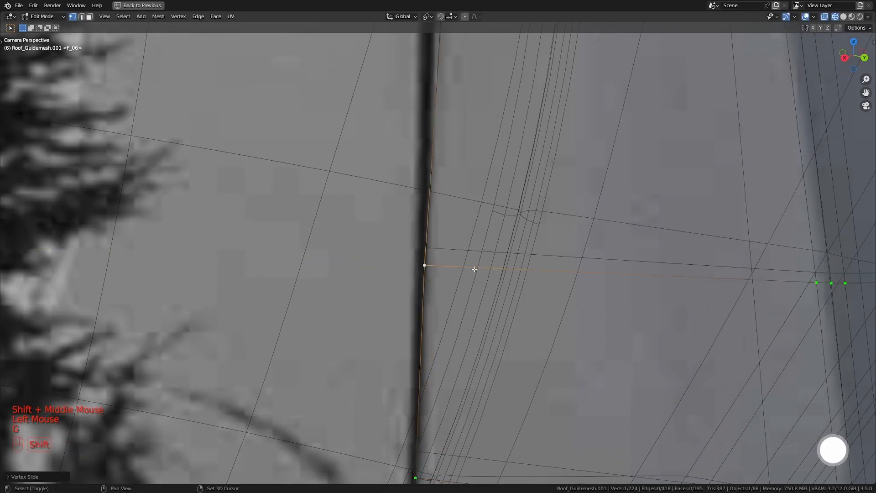
middle_click_drag(410, 342, 403, 368, "shift")
scroll(406, 218, "down", 2)
left_click(446, 275)
key("g")
key("g")
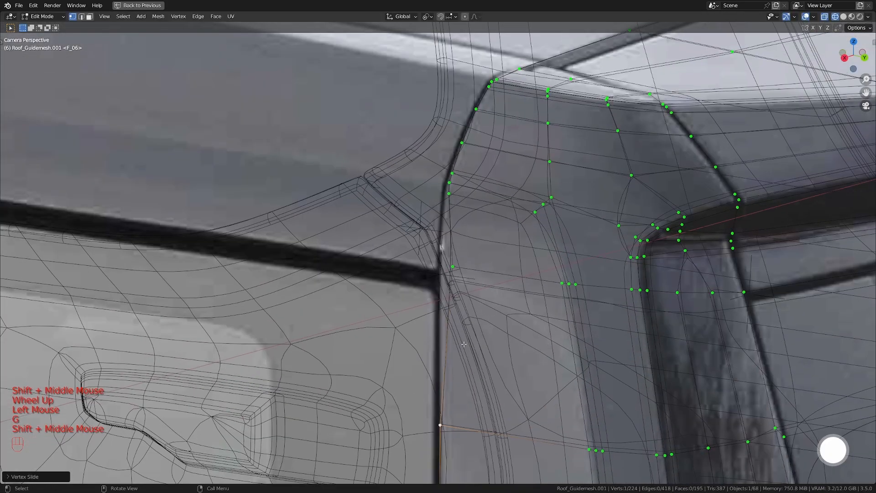
left_click(442, 266)
key("g")
key("g")
left_click(371, 218)
- Slide and fine-tune the front-edge vertex at the start of the pillar's upper bend onto the seam
middle_click_drag(402, 205, 400, 313, "shift")
scroll(399, 313, "up", 3)
left_click(457, 320)
key("g")
key("g")
left_click(445, 314)
scroll(444, 314, "up", 1)
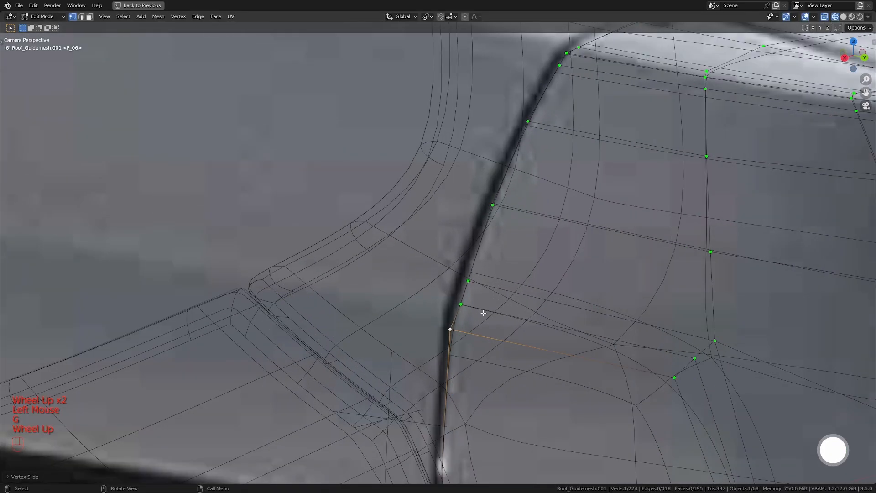
left_click(452, 329)
key("g")
key("g")
left_click(451, 329)
- Slide the two closely spaced vertices just above the bend so they follow the curved seam
key("g")
key("g")
left_click(463, 304)
left_click(462, 305)
key("g")
key("g")
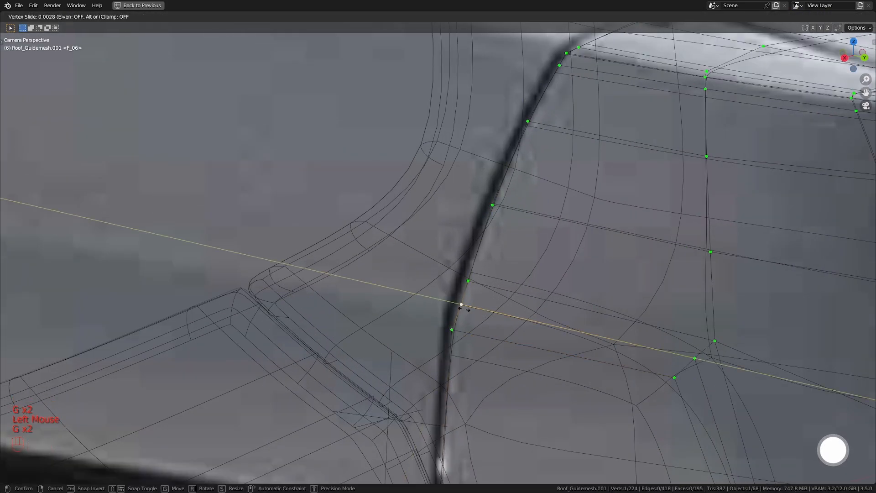
left_click(459, 303)
left_click(467, 281)
key("g")
key("g")
left_click(464, 280)
- Slide the remaining front-edge vertices below the roof corner onto the photo's dark seam
middle_click_drag(450, 263, 425, 381, "shift")
key("g")
key("g")
left_click(482, 289)
left_click(439, 330)
middle_click_drag(439, 329, 426, 391, "shift")
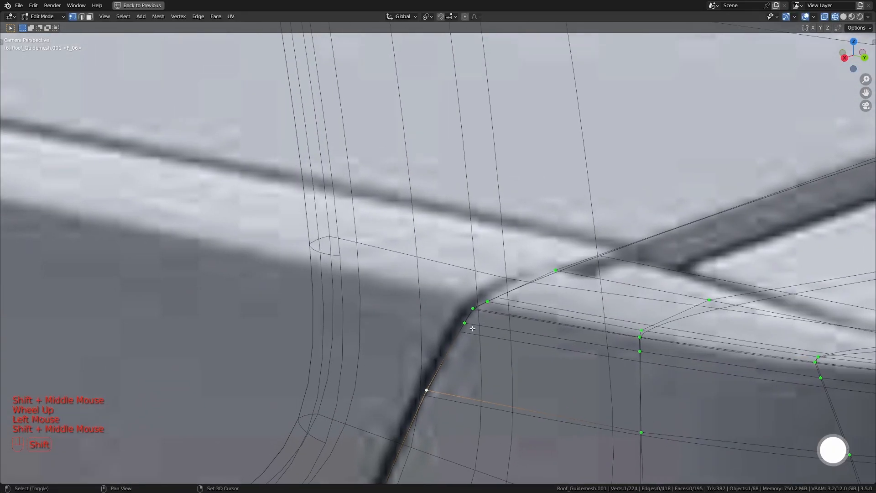
left_click(463, 323)
- Slide the roof edge vertex beside the pillar's top corner inward along the roof's front edge to the seam junction
scroll(465, 264, "down", 4)
key("ctrl+space")
scroll(245, 166, "down", 1)
scroll(245, 166, "up", 1)
middle_click_drag(196, 315, 149, 272, "shift")
key("z")
scroll(492, 137, "up", 4)
key("z")
scroll(201, 355, "up", 3)
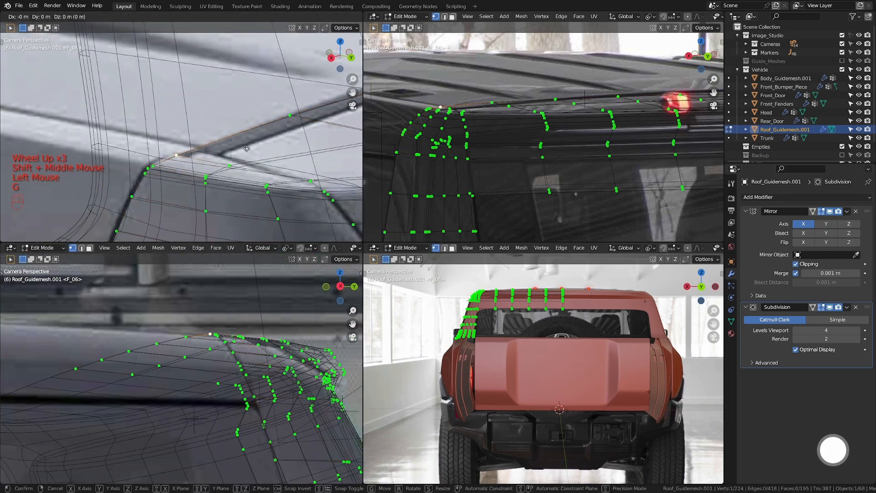
left_click(199, 148)
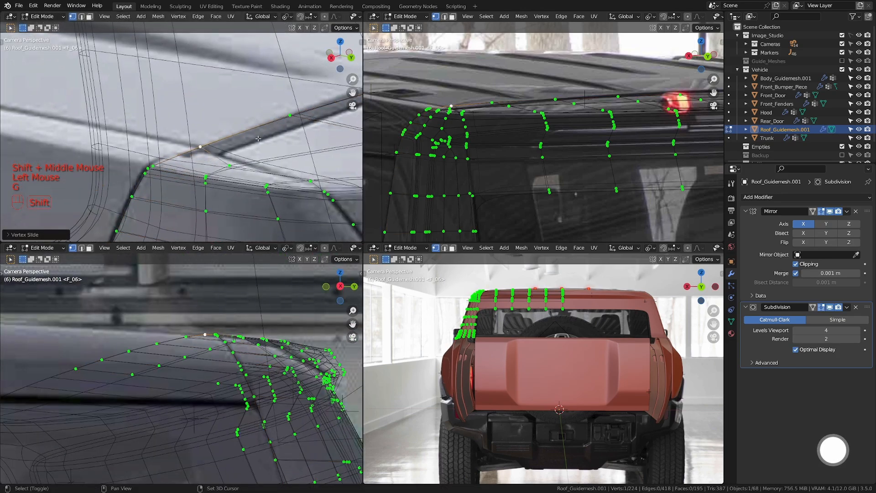
- Slide the roof's front-edge vertices nearest the centreline so they follow the seam across the roof
key("g")
key("g")
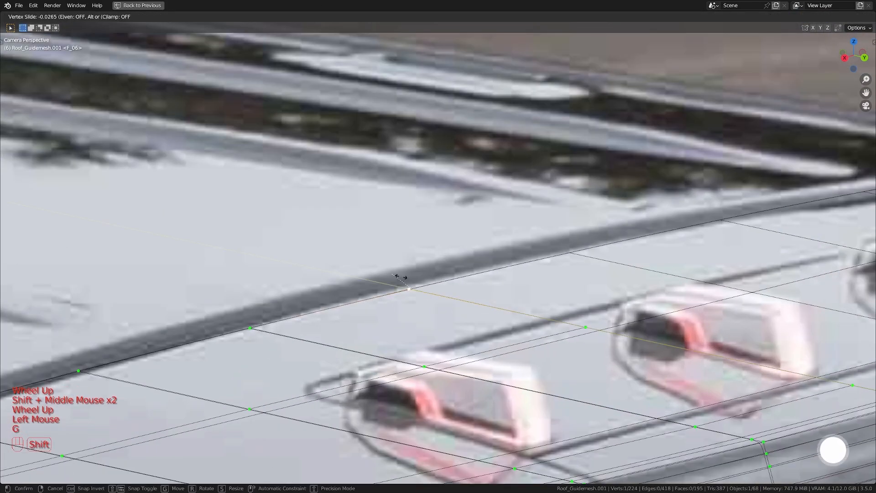
scroll(541, 240, "up", 2)
left_click(541, 240)
key("g")
key("g")
middle_click_drag(365, 288, 572, 200, "shift")
left_click(568, 201)
key("g")
key("g")
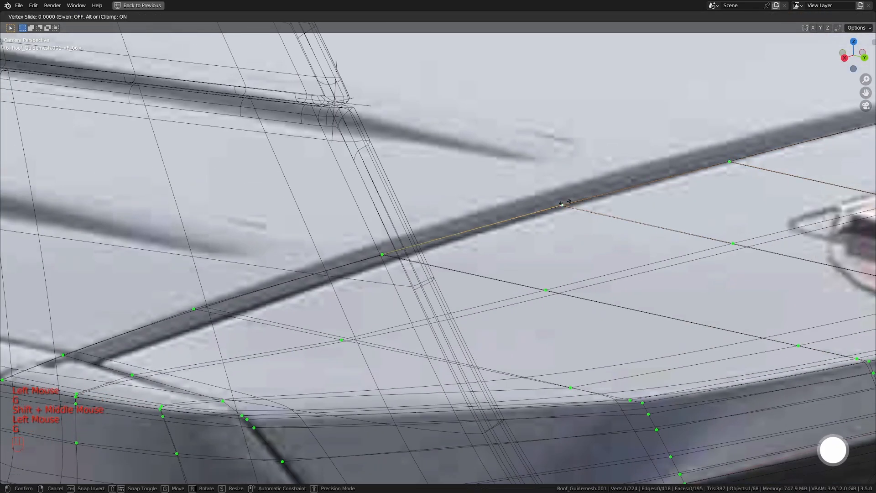
- Slide the neighbouring roof front-edge vertex closer to the pillar to match the roof seam
middle_click_drag(401, 251, 516, 216, "shift")
left_click(516, 219)
key("g")
key("g")
left_click(498, 219)
key("g")
key("g")
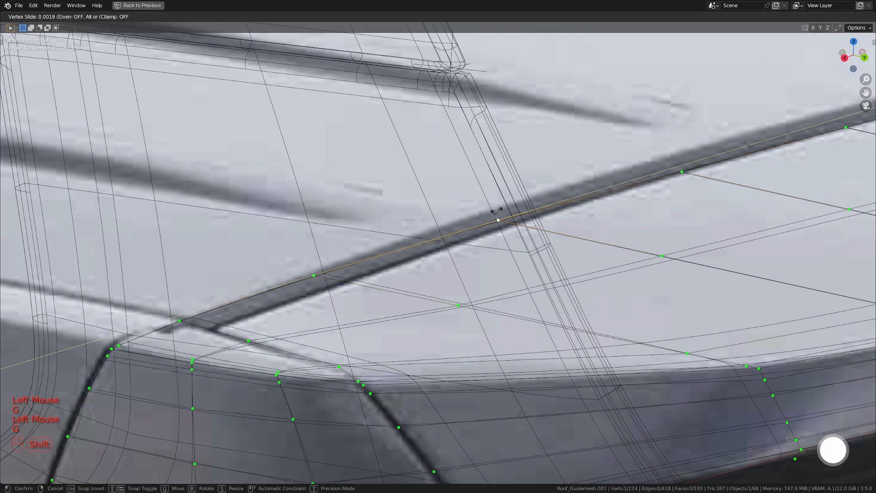
- Fine-tune the next roof front-edge vertex toward the centreline by sliding it along its crosswise edge
key("g")
scroll(487, 200, "down", 2)
middle_click_drag(602, 196, 479, 234, "shift")
scroll(483, 233, "up", 3)
right_click(491, 217)
left_click(514, 221)
key("g")
key("g")
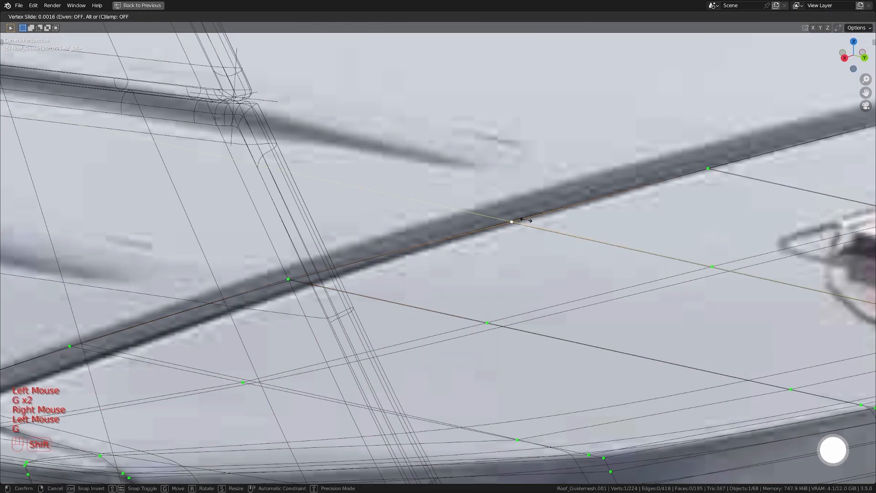
- In top view, straighten the roof's front-edge vertices from the centreline to near the pillar by scaling them to 0 along Y
scroll(476, 202, "down", 2)
key("KP_7")
middle_click_drag(476, 202, 465, 292, "shift")
scroll(465, 292, "up", 2)
middle_click_drag(292, 306, 489, 315, "shift")
scroll(228, 314, "down", 2)
left_click(185, 314)
middle_click_drag(577, 316, 599, 312, "shift")
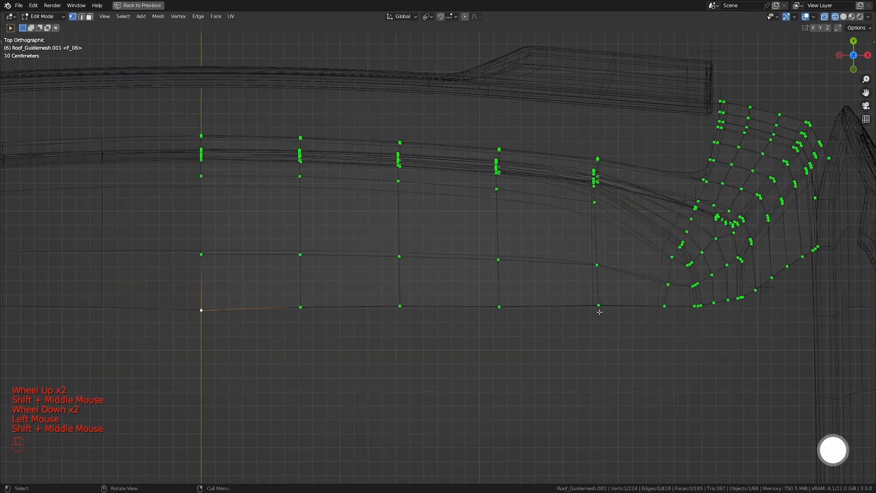
left_click(205, 311, "ctrl")
key("s")
key("y")
key("0")
left_click(213, 311)
- In the camera view, slide the two front-edge vertices nearest the roof corner to follow the reference seam
key("KP_0")
scroll(213, 310, "down", 1)
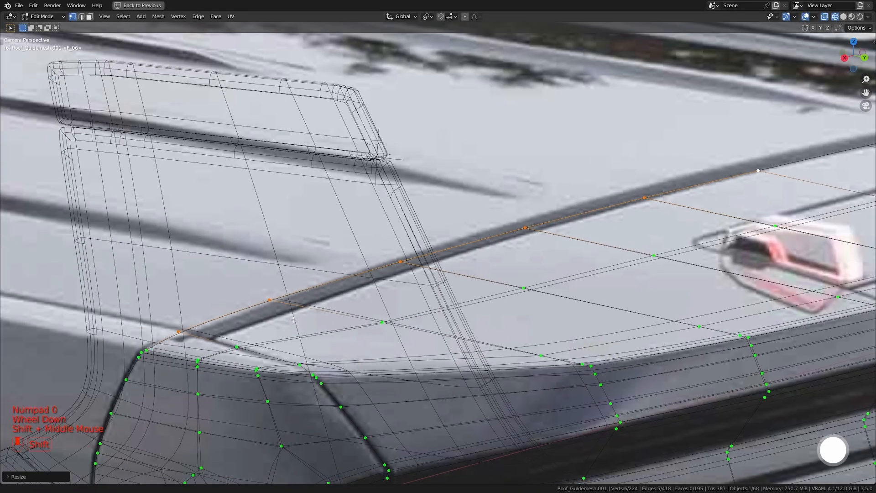
left_click(233, 329)
middle_click_drag(182, 333, 284, 323, "shift")
scroll(283, 323, "up", 1)
key("g")
key("g")
left_click(326, 344)
left_click(357, 305)
key("g")
key("g")
left_click(361, 305)
middle_click_drag(361, 305, 243, 332, "shift")
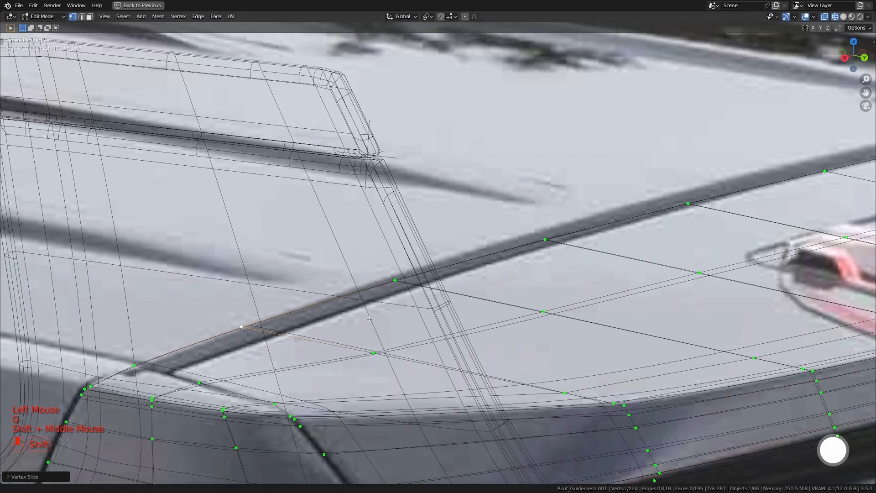
- In top view, slide the roof's front-edge vertex just inboard of the corner along its lengthwise edge to smooth the outline
scroll(339, 296, "down", 2)
key("KP_7")
key("a")
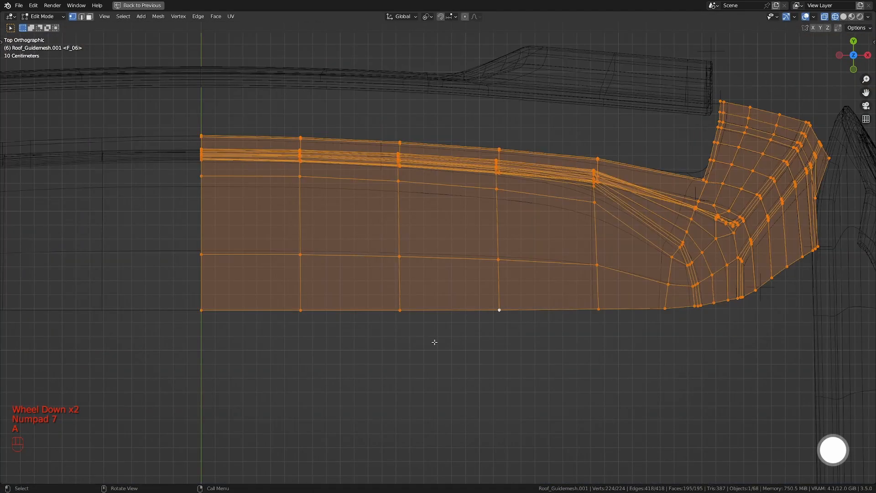
left_click(392, 328)
scroll(299, 336, "up", 2)
middle_click_drag(299, 336, 321, 317, "shift")
left_click(320, 316)
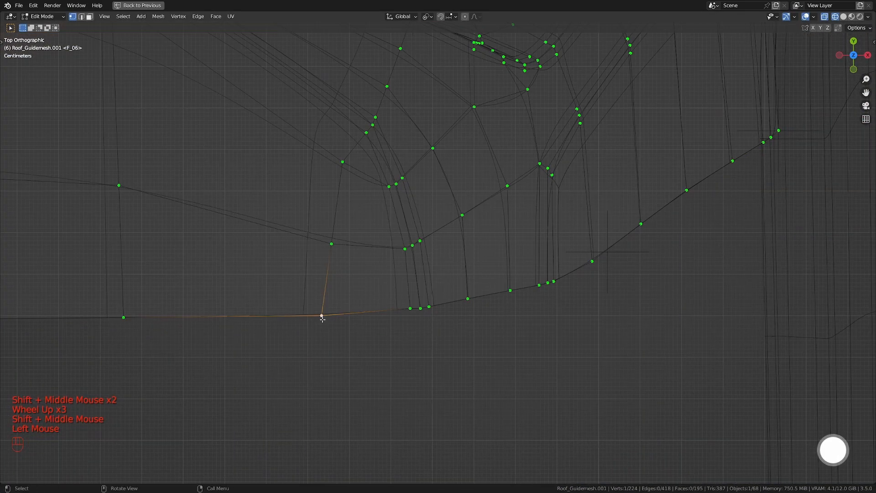
key("g")
key("g")
key("g")
left_click(436, 374)
- Slide the innermost of the three closely spaced front-edge corner vertices along its lengthwise edge, using the camera view to identify it
left_click(461, 352)
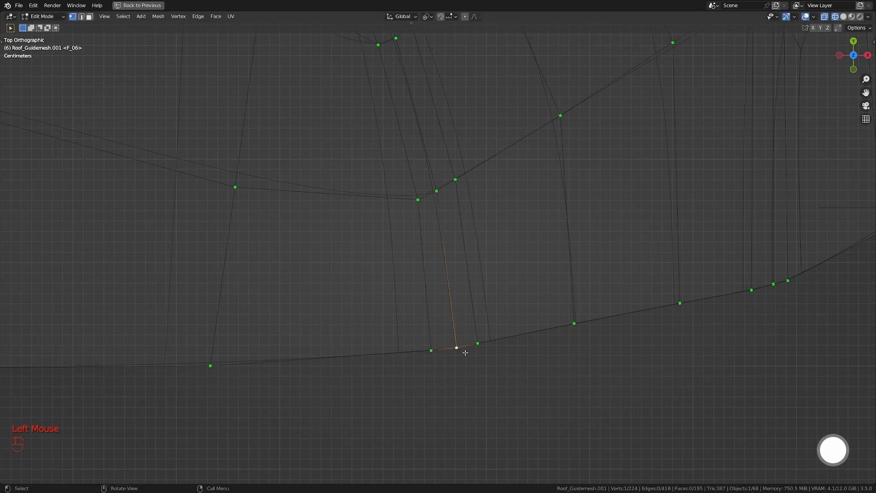
key("KP_0")
middle_click_drag(228, 319, 424, 228, "shift")
scroll(422, 225, "up", 3)
left_click(417, 223)
key("KP_7")
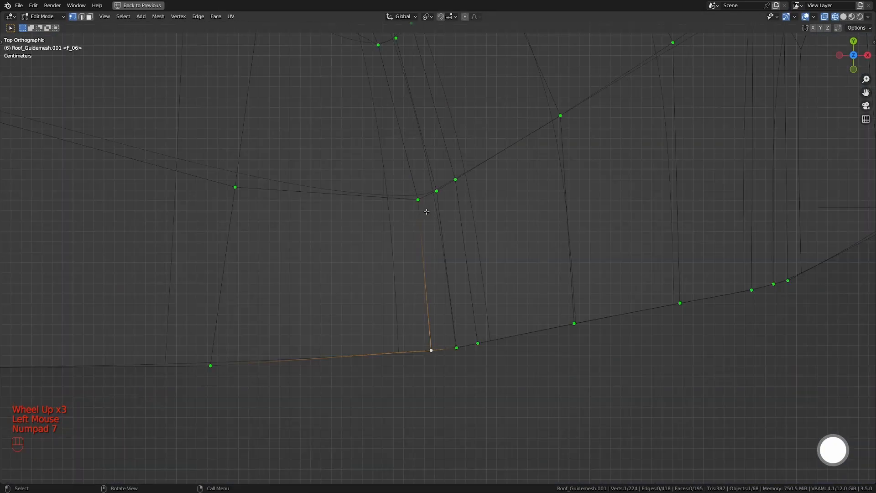
key("g")
key("g")
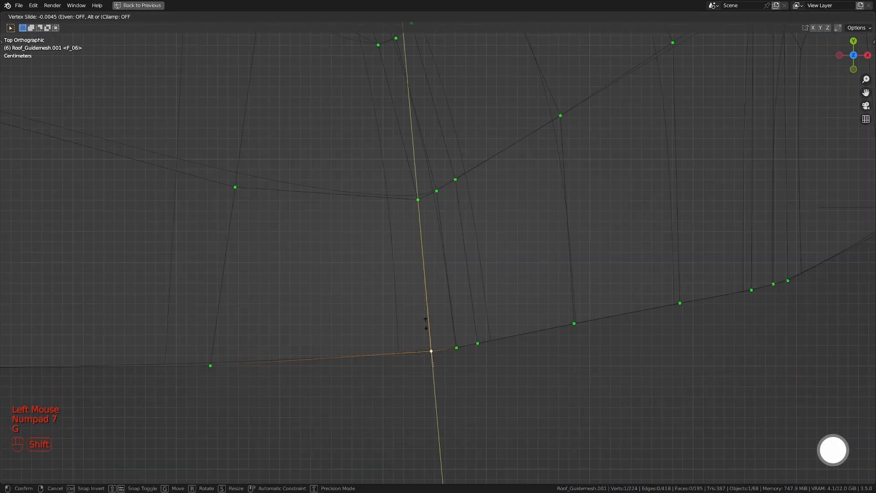
left_click(425, 321, "alt")
- Slide the middle and outer vertices of the same close trio along their edges to even out the corner curve
left_click(456, 349)
key("g")
key("g")
left_click(458, 350, "alt")
left_click(482, 344)
left_click(486, 357)
key("KP_0")
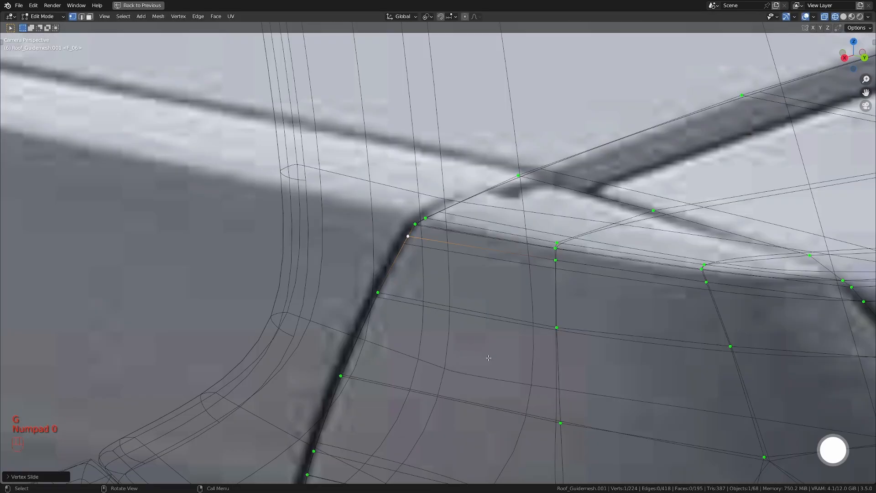
- In top view, slide the two vertices between the corner's two close trios so they follow a smooth curve
scroll(488, 357, "down", 1)
key("KP_7")
middle_click_drag(507, 317, 404, 330, "shift")
left_click(403, 331)
key("g")
key("g")
left_click(406, 338)
left_click(489, 314)
key("g")
key("g")
left_click(489, 326, "alt")
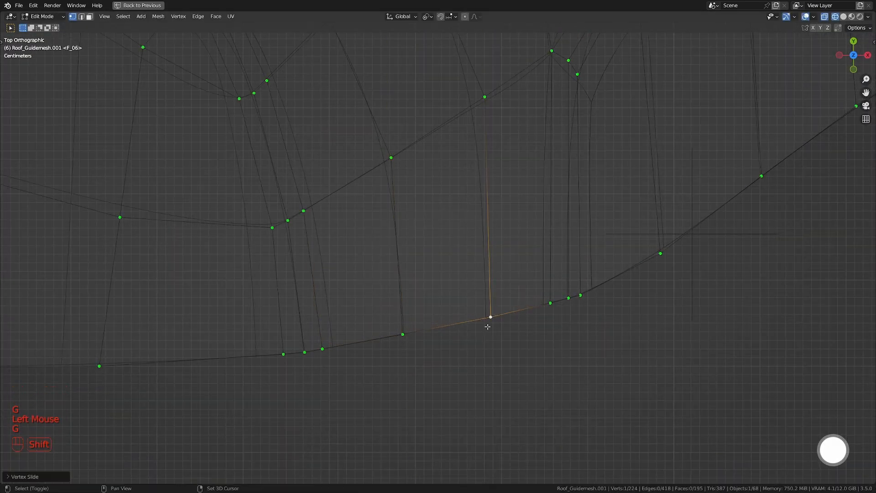
- Slide the first vertex of the second close trio along its edge to continue the smooth corner curve
left_click(549, 303)
key("g")
key("g")
left_click(533, 309, "alt")
- In top view, snap the 3D cursor to the outermost end vertex of the pillar's side border
key("KP_0")
scroll(509, 322, "down", 3)
key("KP_7")
scroll(509, 321, "down", 3)
middle_click_drag(509, 322, 465, 246, "shift")
key("KP_0")
scroll(479, 331, "down", 2)
key("KP_7")
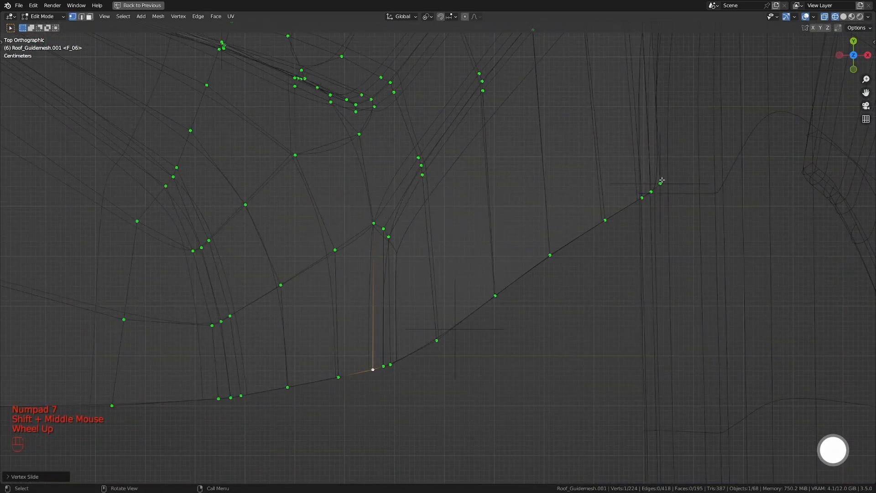
left_click(661, 181)
key("shift+s")
key("KP_2")
- Straighten the border from the end vertex to just past the corner trio by scaling Y to 0 and shearing along Y
left_click(383, 366, "ctrl")
left_click(437, 341, "ctrl")
left_click(437, 341, "shift")
key("s")
key("y")
key("KP_0")
key("Return")
key("ctrl+alt+shift+s")
key("y")
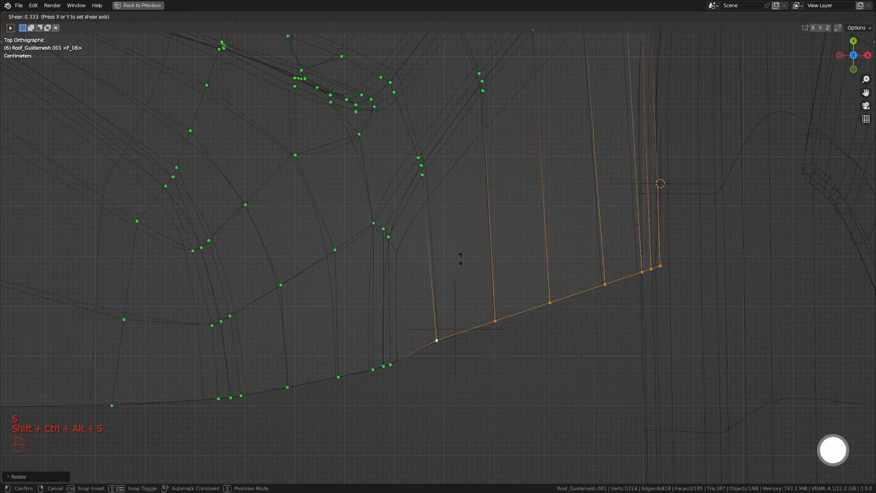
left_click(467, 183)
- In the camera view, examine how the roof front edge, corner and pillar border line up with the reference seams
key("KP_0")
middle_click_drag(469, 182, 435, 209, "shift")
scroll(435, 210, "down", 2)
mouse_move(436, 209)
middle_mouse_down("shift")
mouse_move(398, 273)
mouse_move(386, 183)
mouse_move(420, 158)
middle_mouse_up("shift")
scroll(398, 273, "up", 2)
key("z")
key("z")
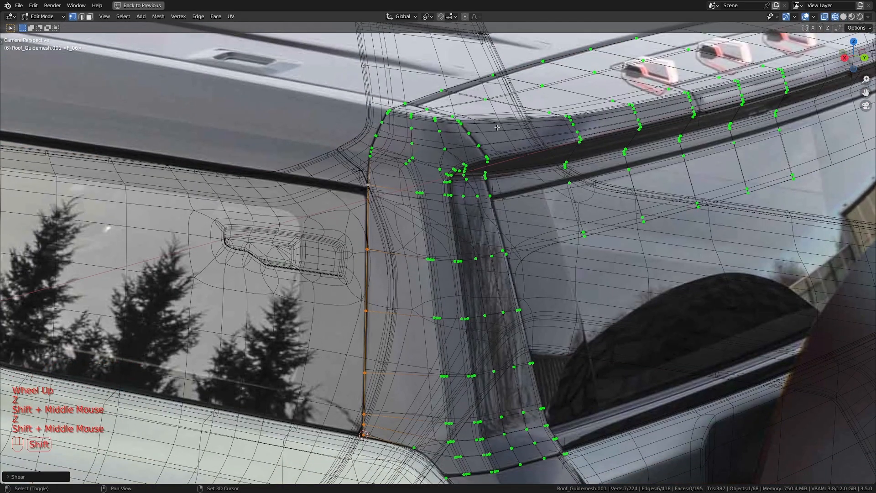
middle_click_drag(497, 127, 438, 196, "shift")
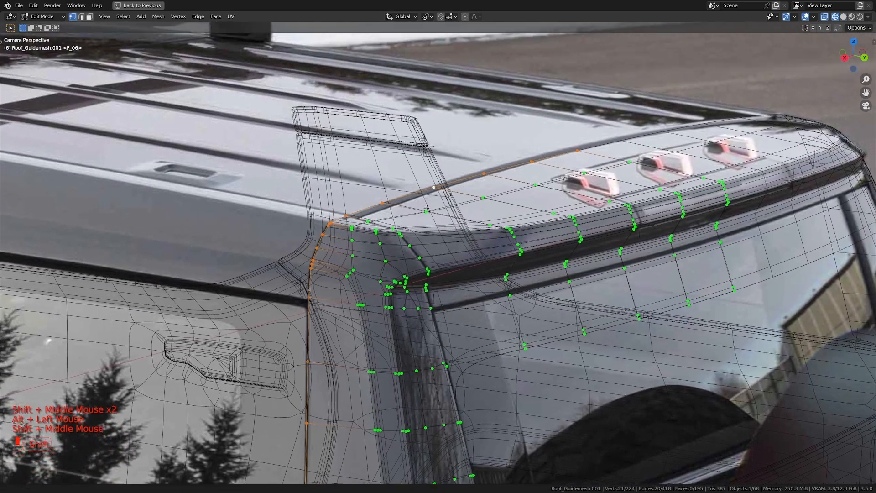
scroll(438, 196, "up", 3)
middle_click_drag(390, 228, 347, 241, "shift")
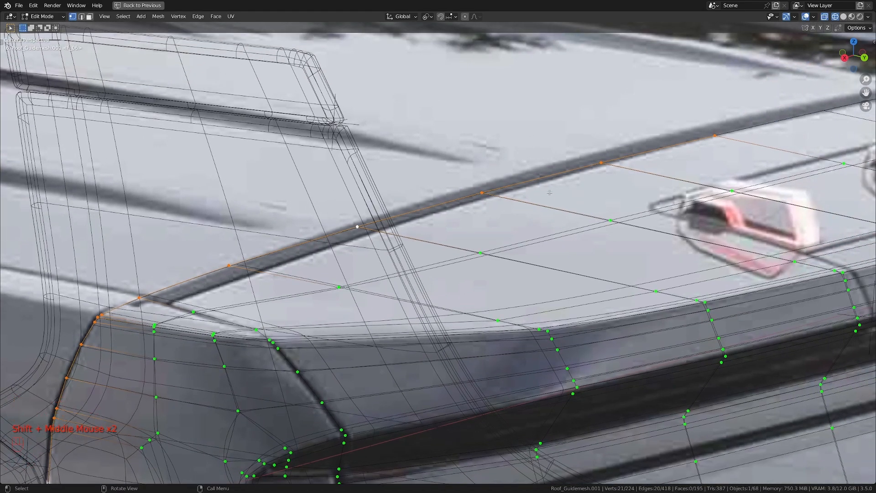
scroll(662, 155, "down", 2)
middle_click_drag(299, 281, 293, 286, "shift")
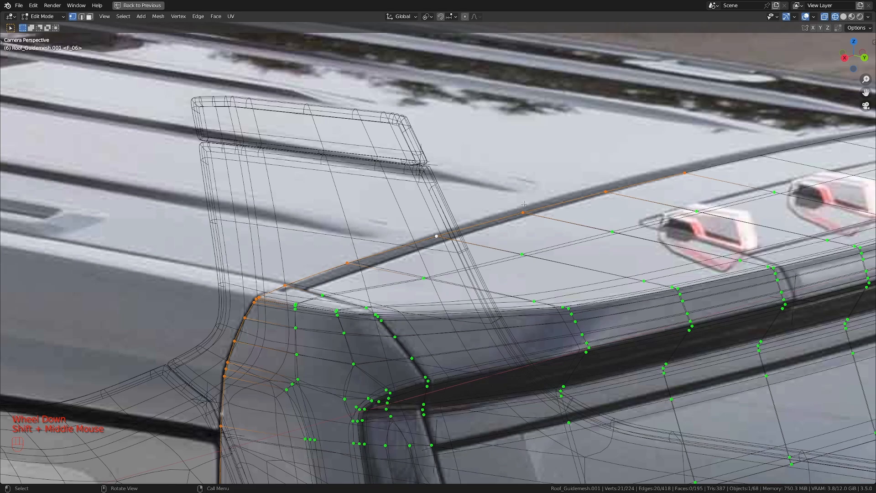
scroll(523, 204, "up", 2)
middle_click_drag(434, 221, 261, 303, "shift")
scroll(344, 251, "down", 1)
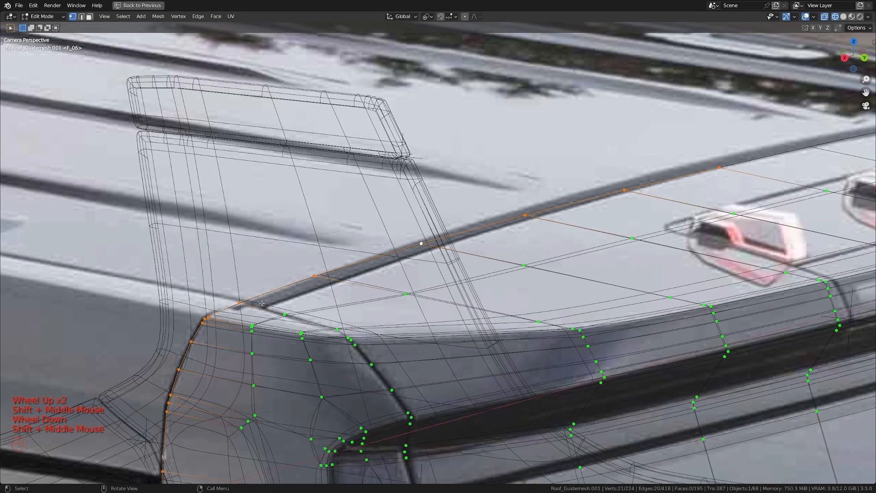
scroll(386, 258, "up", 2)
middle_click_drag(372, 268, 442, 100, "shift")
scroll(440, 105, "up", 1)
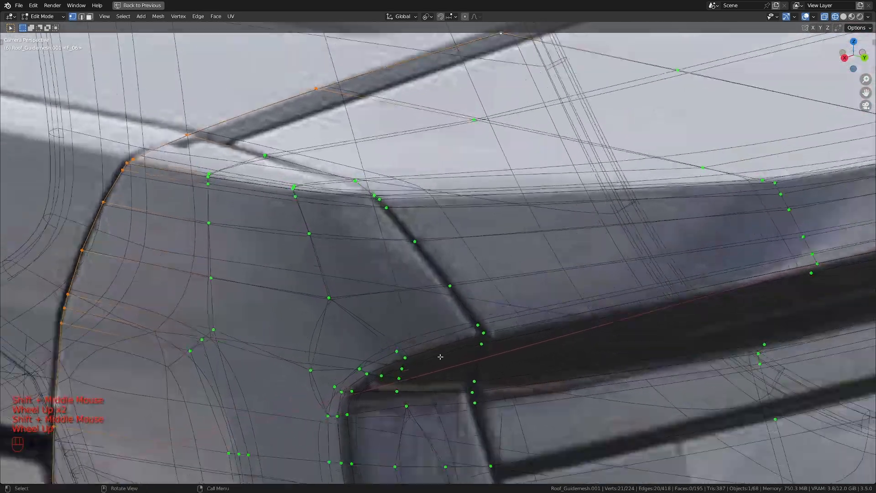
key("a")
middle_click_drag(304, 167, 338, 219, "shift")
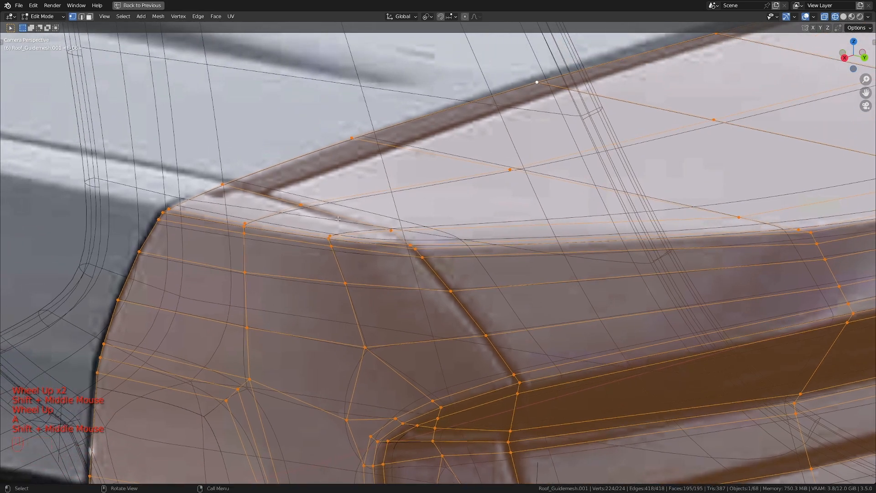
left_click(224, 184)
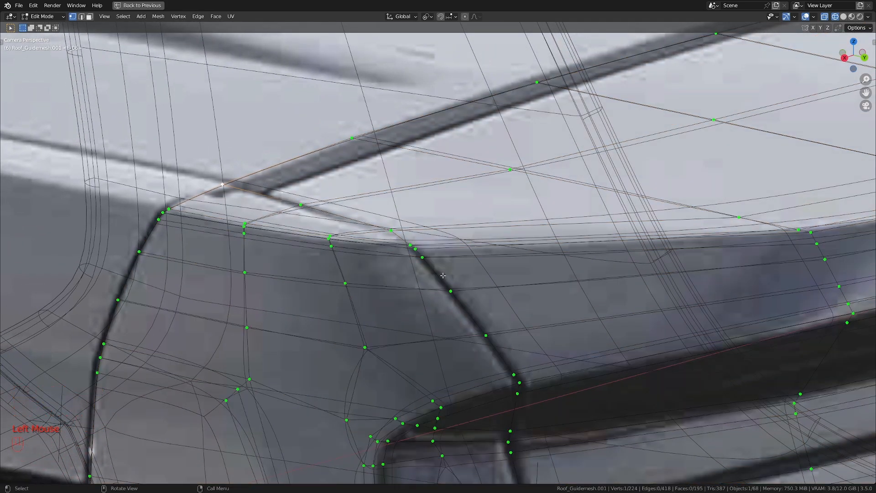
- Merge the two neighbouring vertices on the pillar's window-side border, where the window strip meets it, using At Last
middle_click_drag(503, 356, 404, 242, "shift")
scroll(493, 327, "down", 3)
scroll(437, 263, "up", 2)
key("a")
scroll(404, 243, "up", 1)
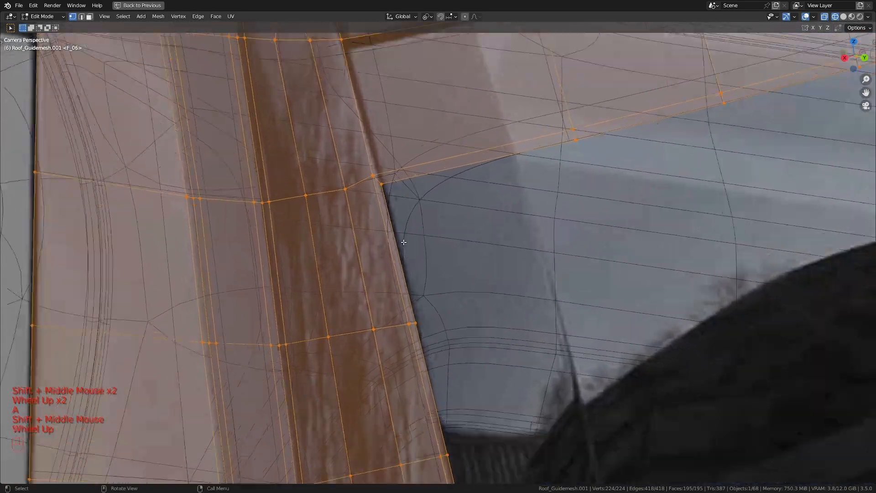
left_click(372, 177)
left_click(384, 190, "shift")
key("m")
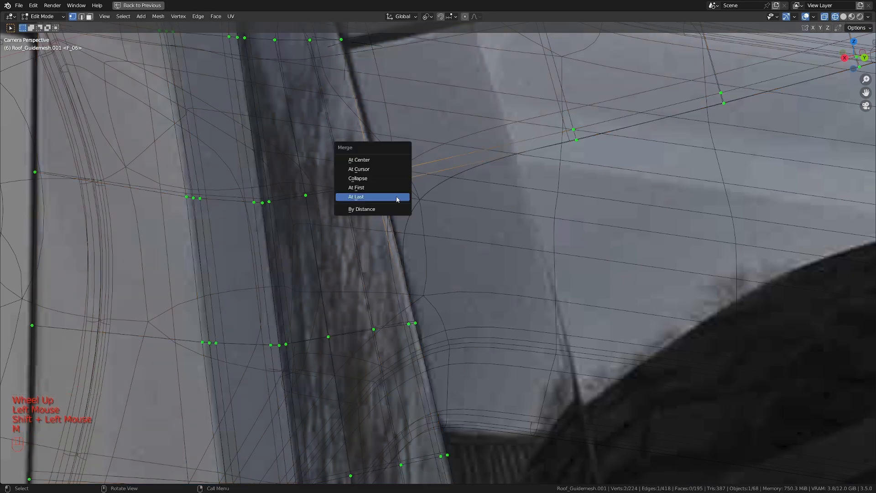
left_click(397, 198)
- Dissolve the inner edge loop running down the pillar's window-side border below the merged vertex
scroll(397, 199, "down", 2)
scroll(391, 208, "up", 2)
middle_click_drag(397, 199, 483, 259, "shift")
key("x")
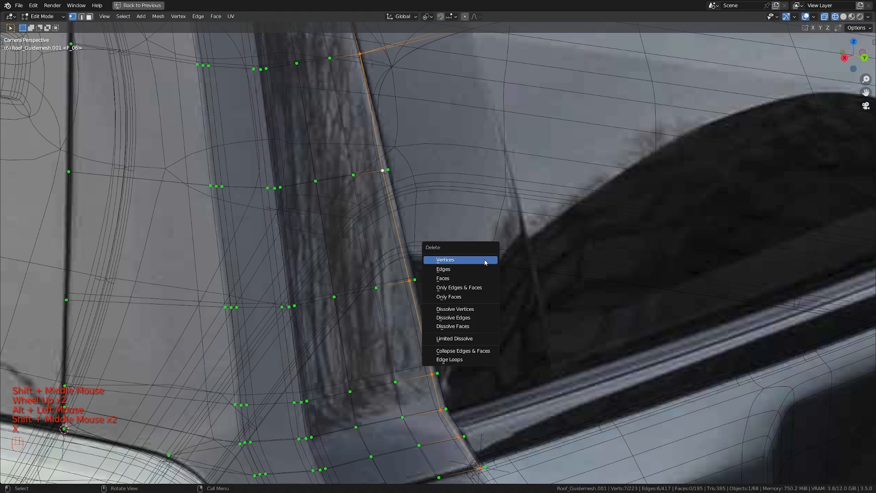
left_click(475, 321)
- Select the window-side border from below the merged vertex to the pillar's lower corner and edge-slide it slightly inward
middle_click_drag(475, 321, 480, 345, "shift")
left_click(393, 195)
middle_click_drag(458, 423, 448, 389, "shift")
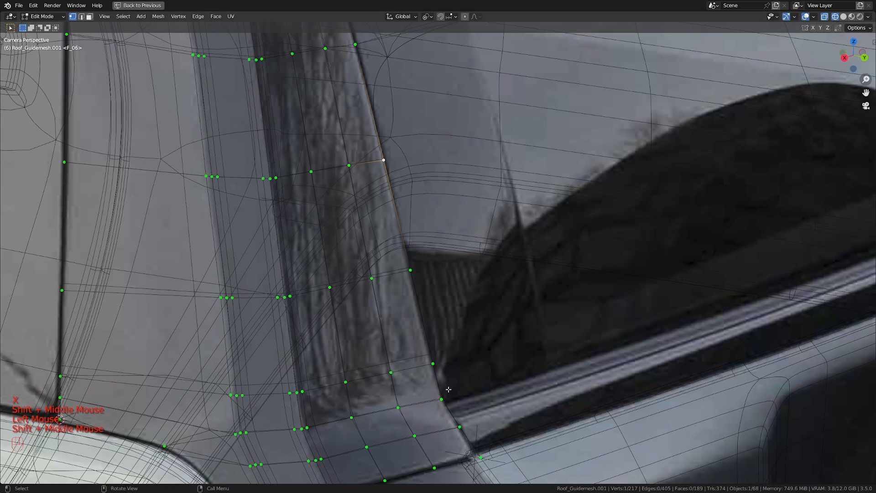
left_click(476, 452, "ctrl")
middle_click_drag(476, 452, 460, 364, "shift")
key("g")
key("g")
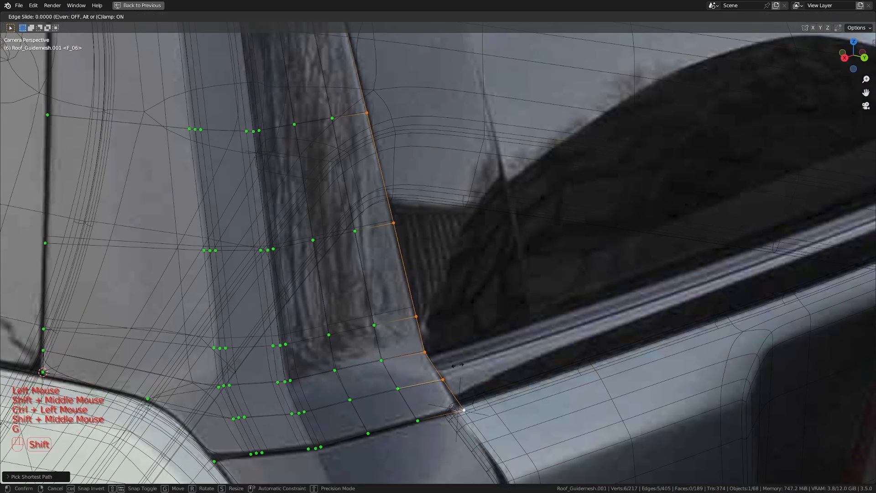
left_click(448, 361)
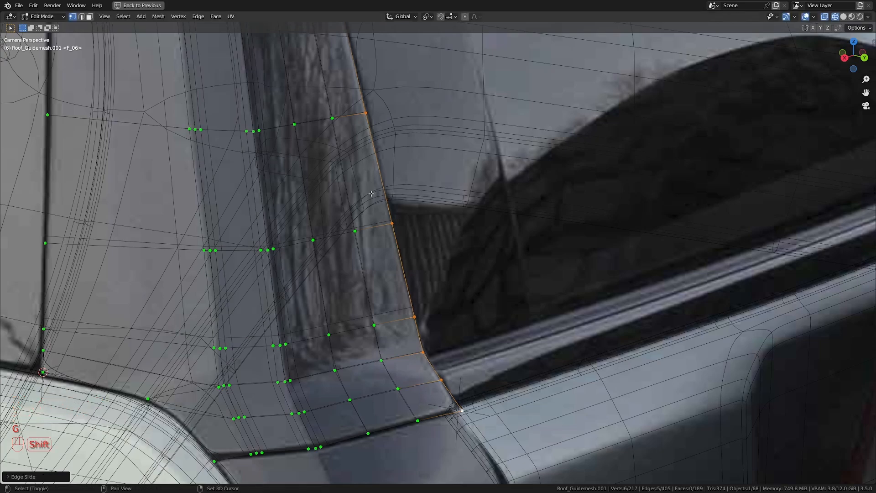
- Slide the merged window-side vertex along its crosswise edge to align it with the pillar's seam
middle_click_drag(395, 137, 429, 335, "shift")
scroll(410, 273, "up", 3)
middle_click_drag(343, 162, 365, 219, "shift")
left_click(366, 220)
key("g")
key("g")
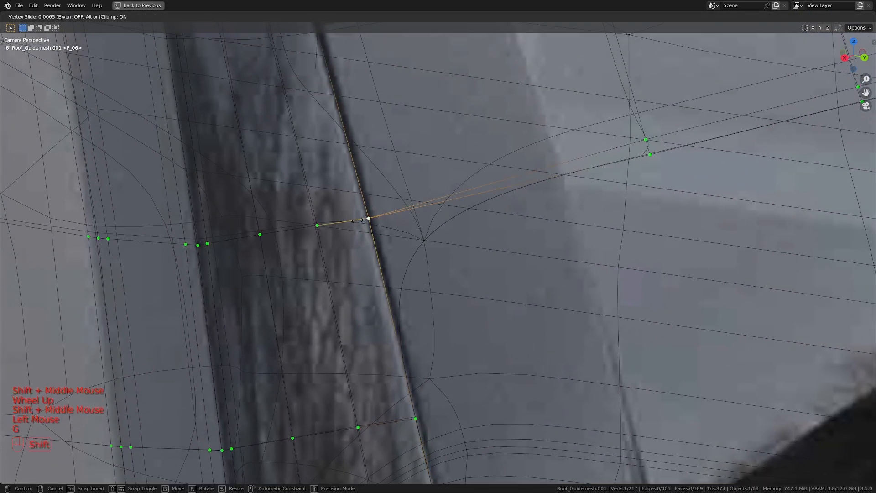
left_click(347, 217)
- Delete the lowest double row of vertices extending across the rear window from the pillar
scroll(388, 215, "down", 3)
middle_click_drag(465, 178, 425, 214, "shift")
scroll(431, 216, "up", 1)
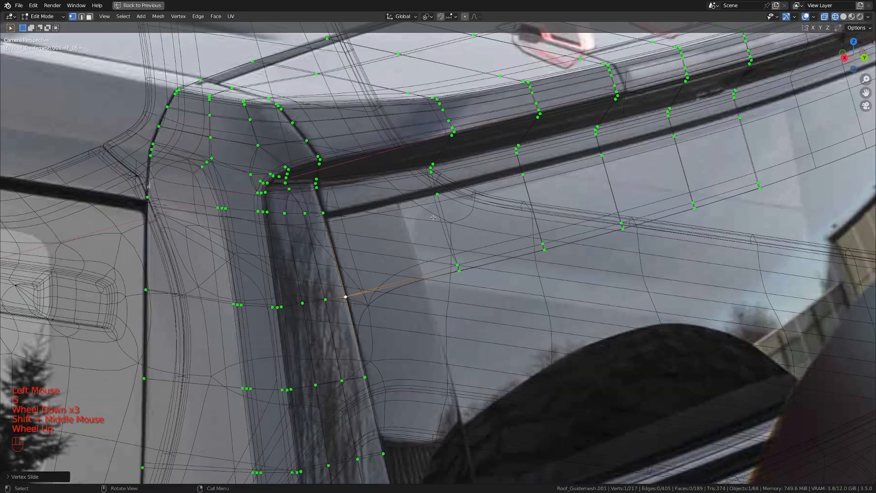
left_click_drag(438, 235, 550, 274)
left_click(621, 224, "shift")
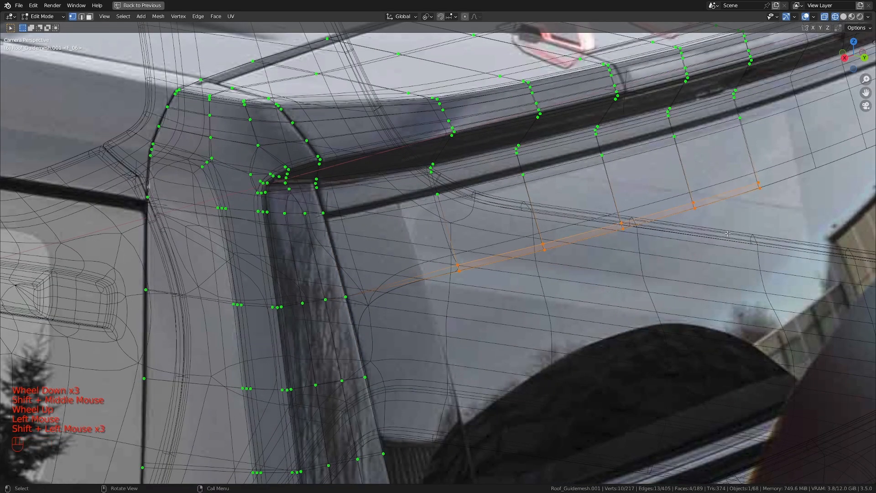
key("x")
left_click(687, 176)
- Slide the first two lower-edge vertices beside the pillar upward to follow the seam above the rear window
middle_click_drag(687, 176, 488, 280, "shift")
scroll(489, 279, "up", 1)
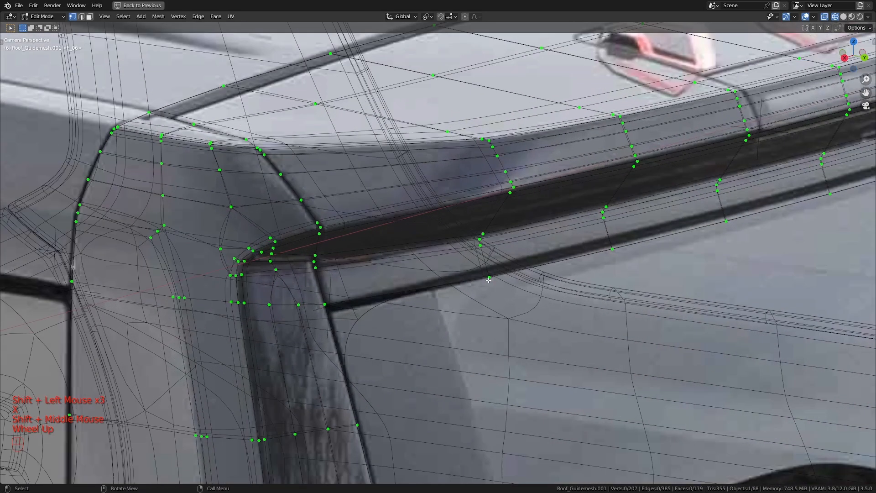
left_click(489, 279)
scroll(488, 280, "up", 1)
key("g")
key("g")
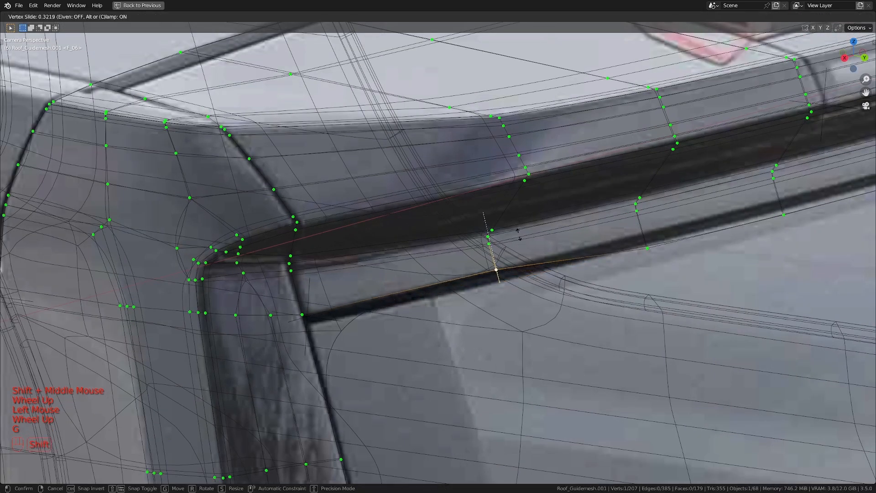
left_click(518, 235)
middle_click_drag(647, 256, 560, 302, "shift")
left_click(560, 302)
key("g")
key("g")
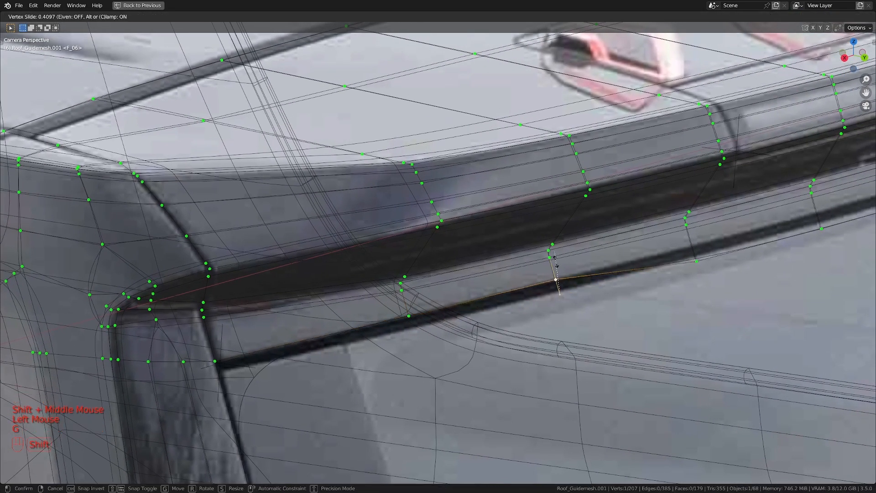
left_click(555, 260)
- Fine-tune the same two lower-edge vertices by sliding them again along their vertical edges to match the window seam
left_click(409, 316)
key("g")
key("g")
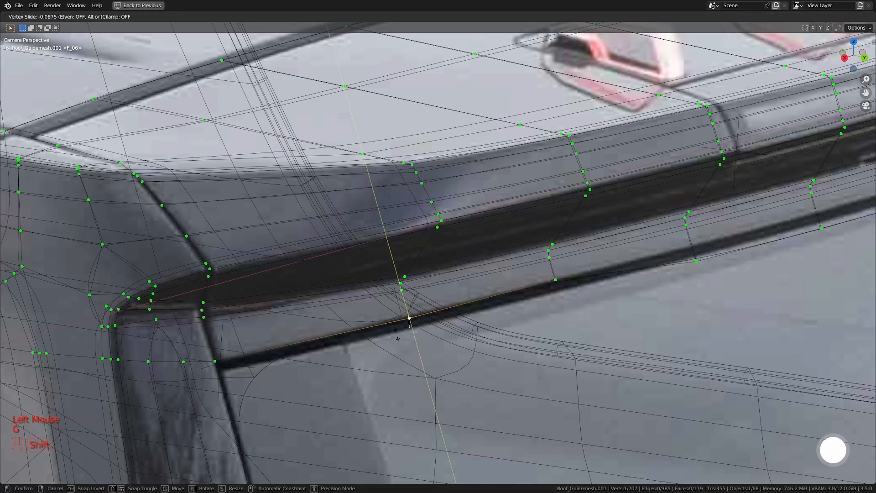
left_click(400, 335)
left_click(556, 280)
key("g")
key("g")
left_click(568, 294)
- Slide the remaining lower-edge vertices towards the centreline upward along their vertical edges to follow the rear window seam
middle_click_drag(573, 294, 471, 314, "shift")
scroll(470, 314, "up", 1)
left_click(626, 273)
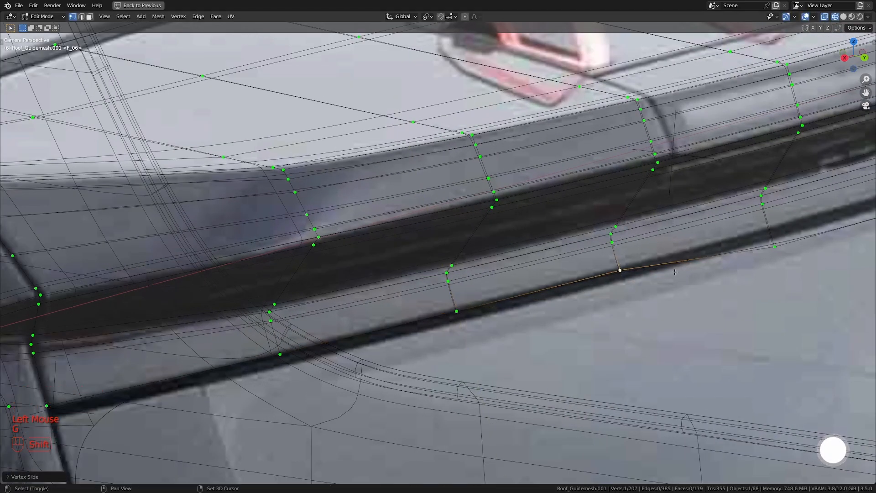
middle_click_drag(774, 247, 583, 301, "shift")
left_click(583, 301)
key("g")
key("g")
left_click(578, 280)
left_click(720, 262)
key("g")
key("g")
left_click(713, 232)
- Slide the lower-edge vertex row beside the pillar along its vertical edges to follow the rear window seam
scroll(712, 232, "down", 6)
middle_click_drag(274, 388, 525, 424, "shift")
key("ctrl+space")
scroll(524, 319, "up", 4)
key("z")
middle_click_drag(464, 391, 584, 377, "shift")
left_click(221, 176, "ctrl")
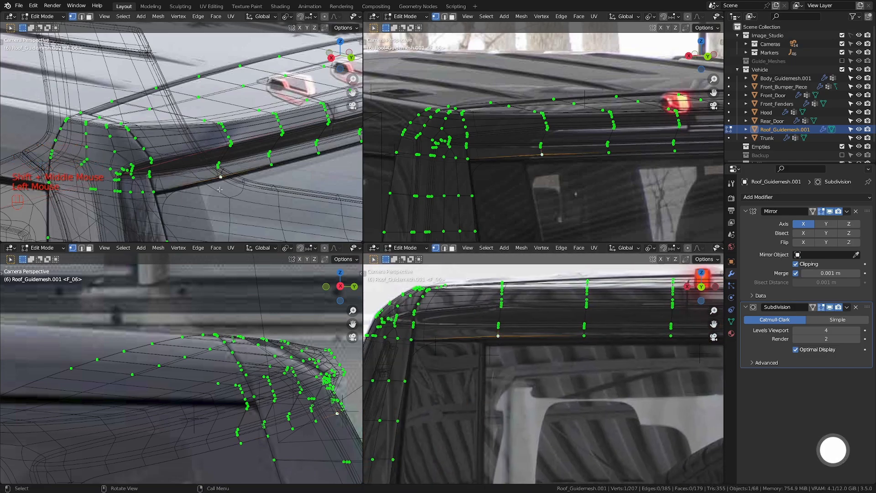
middle_click_drag(265, 177, 248, 191, "shift")
scroll(248, 190, "up", 1)
key("g")
key("g")
left_click(248, 192)
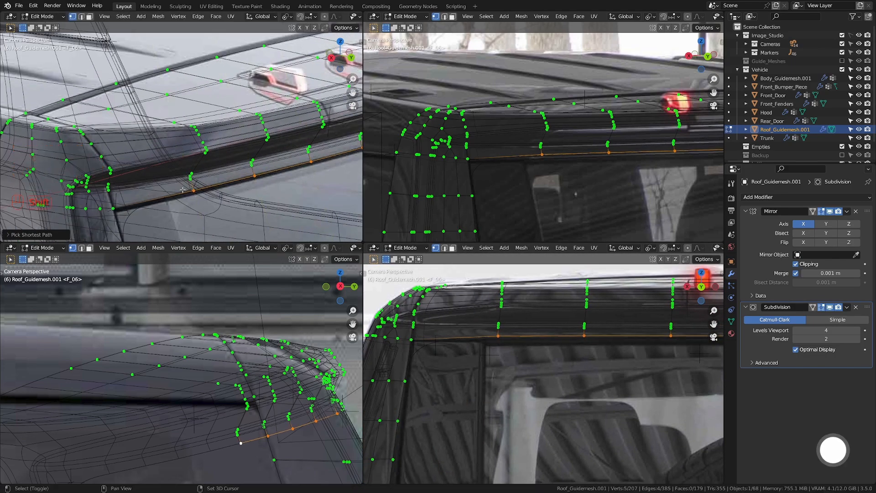
- Slide the lower corner vertex where the pillar meets the rear window onto the window seam
middle_click_drag(143, 204, 206, 192, "shift")
scroll(206, 191, "up", 1)
left_click(205, 192)
key("g")
key("g")
left_click(203, 186)
scroll(255, 182, "down", 1)
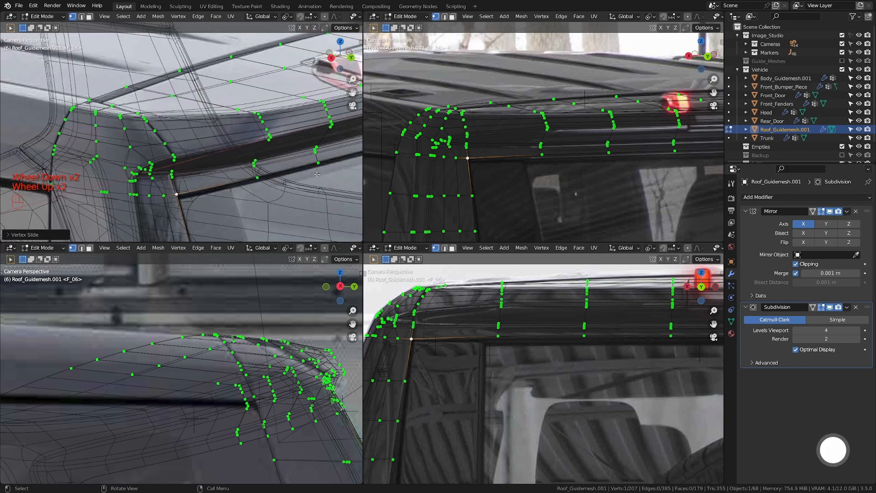
- Edge-slide the five lower-edge vertices between the pillar and the centreline to match the window seam in the second camera reference
middle_click_drag(634, 171, 456, 177, "shift")
scroll(456, 176, "down", 2)
scroll(456, 177, "up", 1)
left_click(467, 156)
middle_click_drag(392, 169, 528, 182, "shift")
left_click(683, 149, "ctrl")
key("g")
key("g")
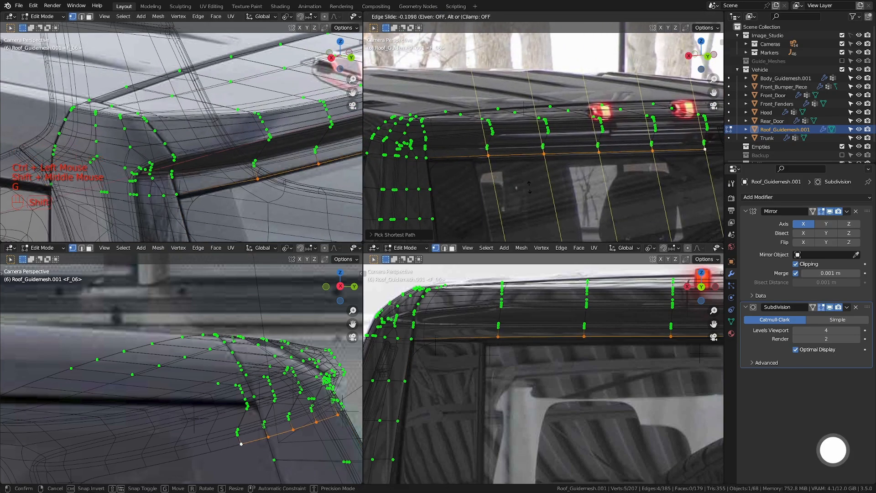
left_click(529, 187)
- Slide the outer vertex at the pillar's bottom corner along its edge to meet the body seam, checking it in side view
scroll(219, 169, "down", 2)
key("a")
middle_click_drag(206, 176, 214, 121, "shift")
scroll(207, 146, "up", 2)
scroll(210, 146, "up", 3)
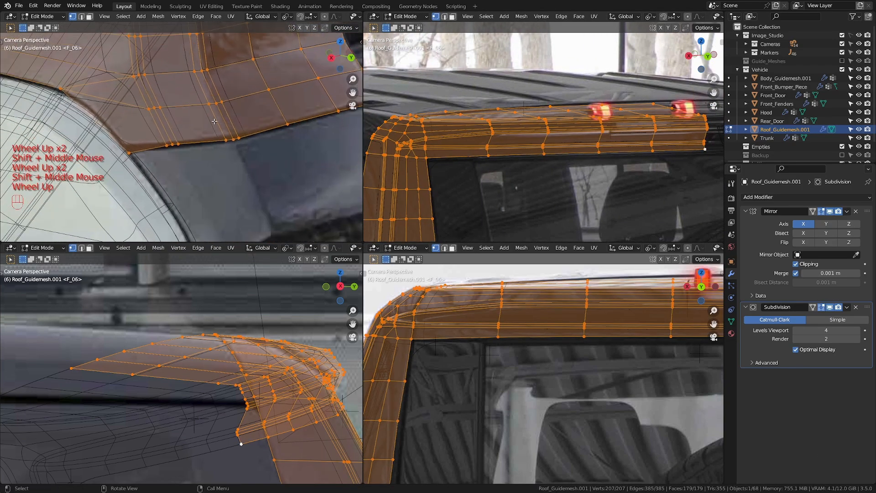
scroll(217, 143, "up", 1)
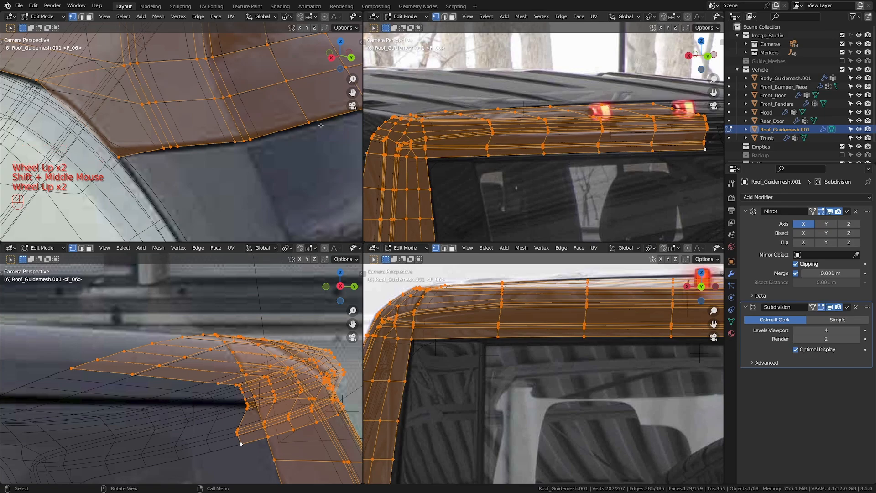
middle_click_drag(320, 126, 256, 146, "shift")
key("ctrl+space")
middle_click_drag(201, 269, 215, 219, "shift")
left_click(193, 280)
key("g")
key("g")
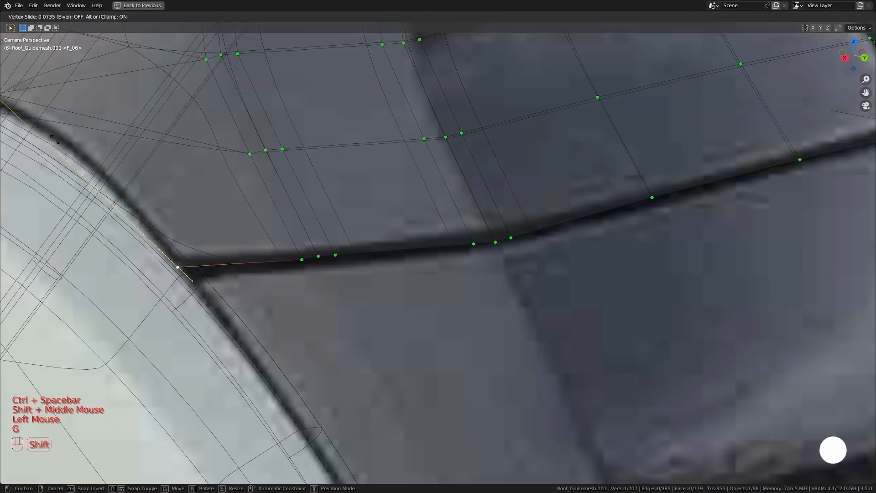
left_click(55, 139)
key("KP_3")
scroll(111, 141, "down", 4)
middle_click_drag(319, 329, 328, 256, "shift")
scroll(338, 264, "up", 2)
middle_click_drag(387, 320, 401, 262, "shift")
scroll(383, 263, "up", 2)
key("KP_0")
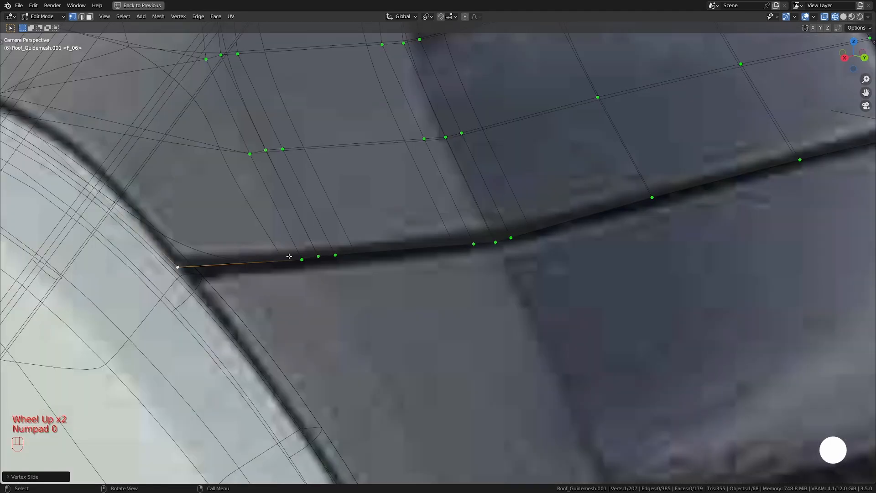
- Edge-slide the pillar's bottom vertex row, excluding the outer corner, down past the seam with clamping off
scroll(289, 257, "down", 2)
middle_click_drag(303, 256, 289, 287, "shift")
scroll(292, 288, "up", 1)
left_click(306, 295)
left_click(812, 186, "ctrl")
key("g")
key("g")
key("c")
left_click(710, 266)
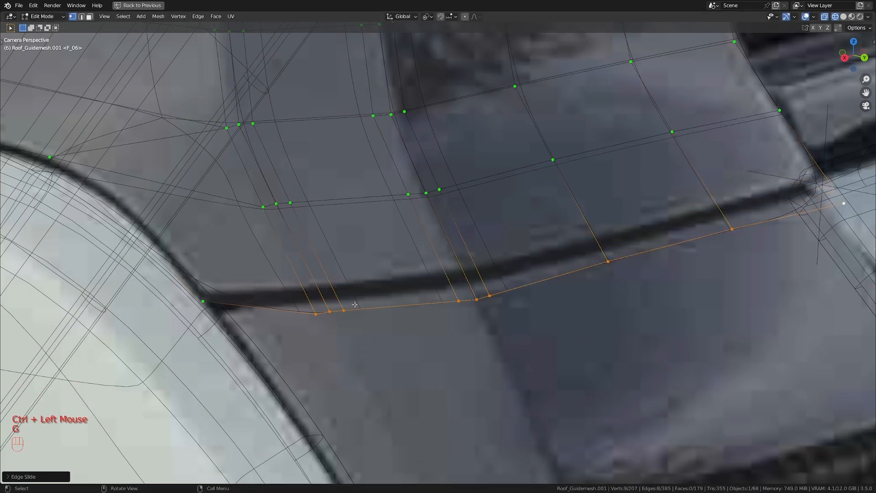
- Knife-cut a new edge across the pillar's base along the dark seam and delete the surplus vertices below it
key("k")
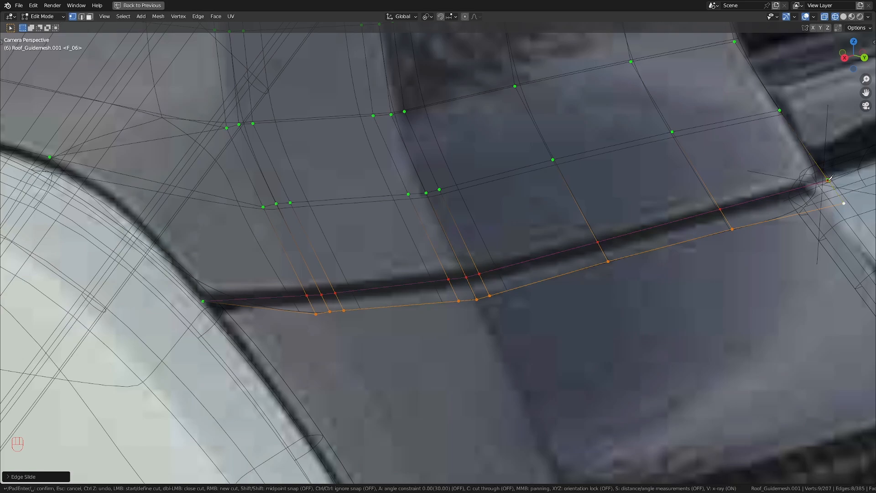
key("Return")
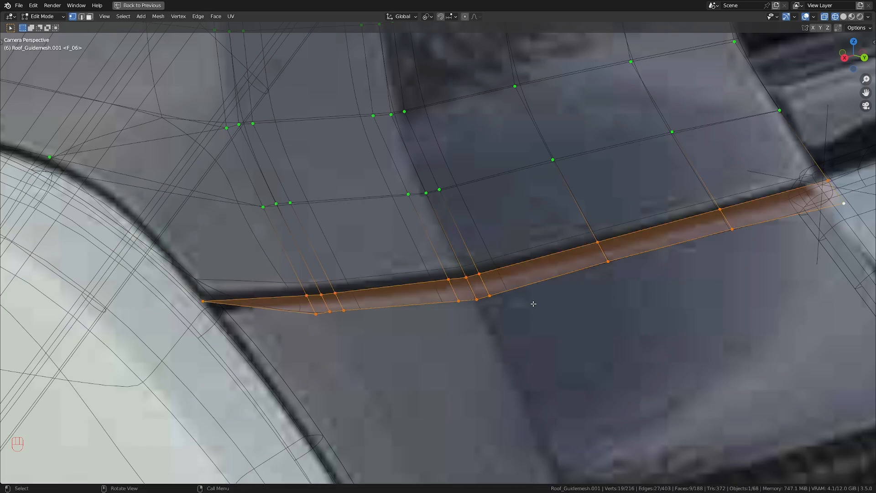
left_click(314, 315)
left_click(840, 206, "ctrl")
key("x")
left_click(680, 217)
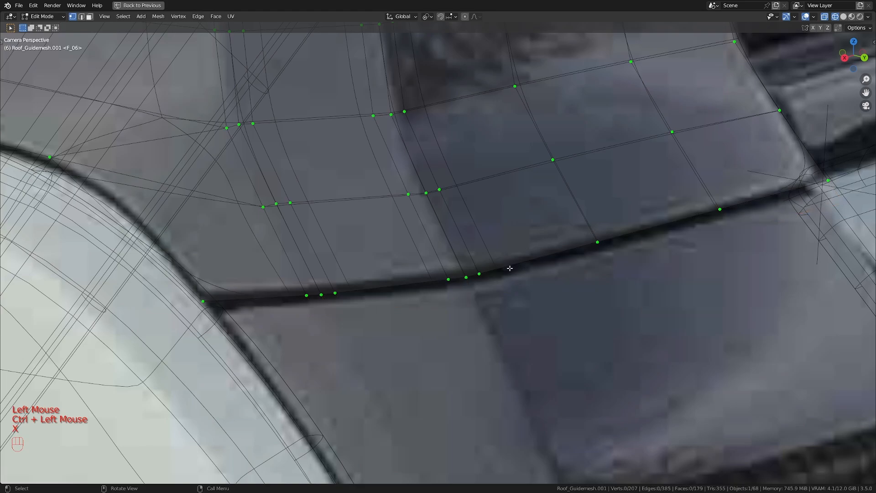
- Knife-cut another edge slightly above the pillar's bottom row, across its full width, and delete the old bottom row's vertices
middle_click_drag(376, 287, 326, 316, "shift")
scroll(337, 314, "up", 1)
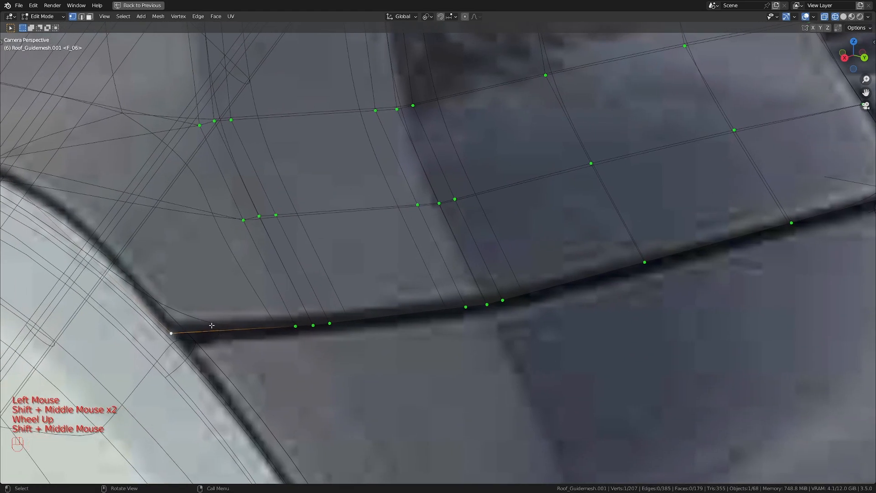
key("k")
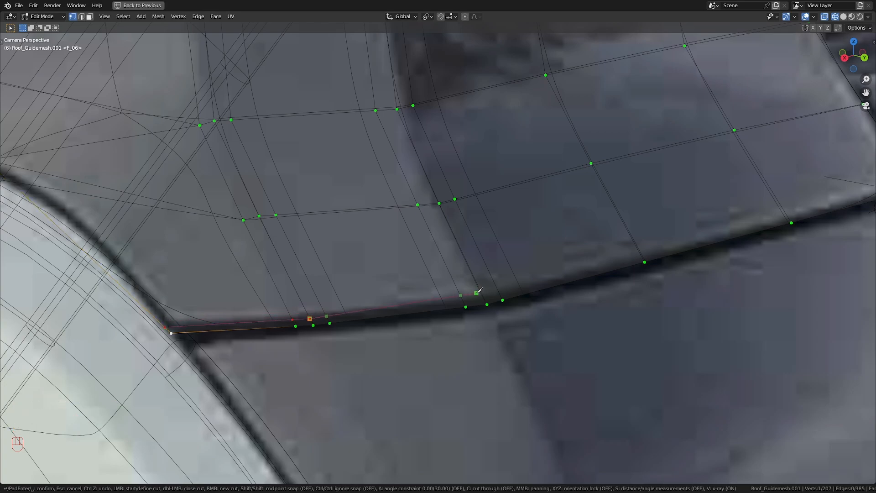
middle_click_drag(506, 288, 338, 302, "shift")
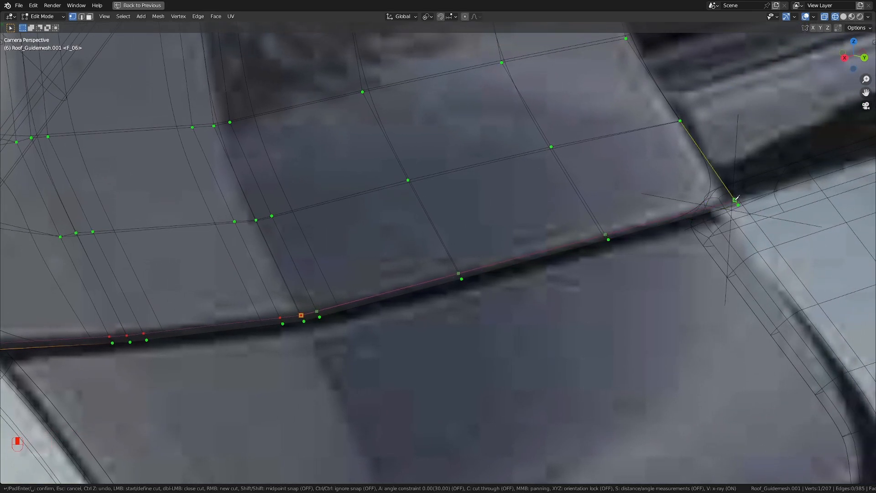
key("space")
left_click(551, 261, "alt")
middle_click_drag(553, 260, 677, 243, "shift")
key("x")
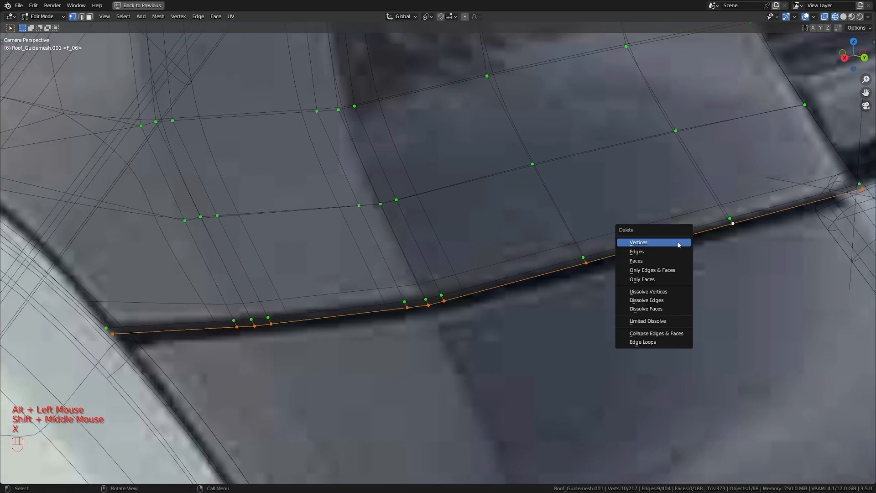
left_click(638, 242)
scroll(638, 242, "down", 2)
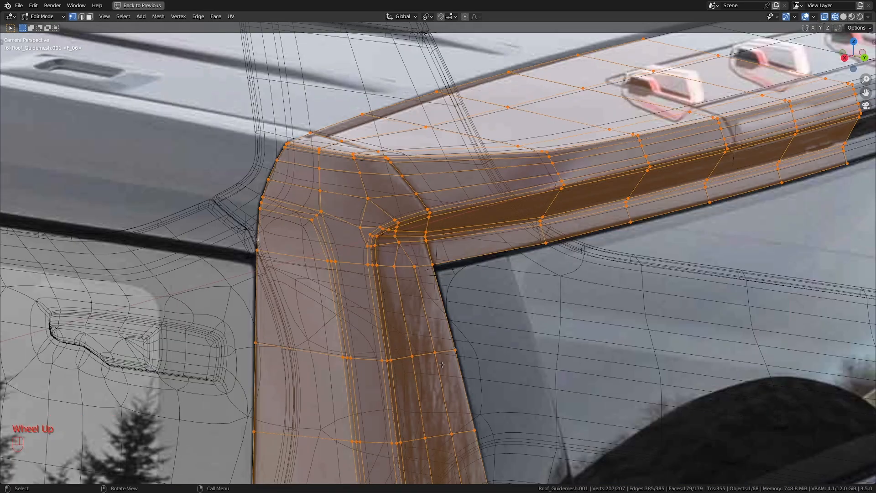
- Select the vertical edge loop running over the roof corner and down the pillar's window side, and slide it slightly
scroll(393, 331, "up", 2)
middle_click_drag(393, 332, 421, 271, "shift")
left_click(450, 289, "alt")
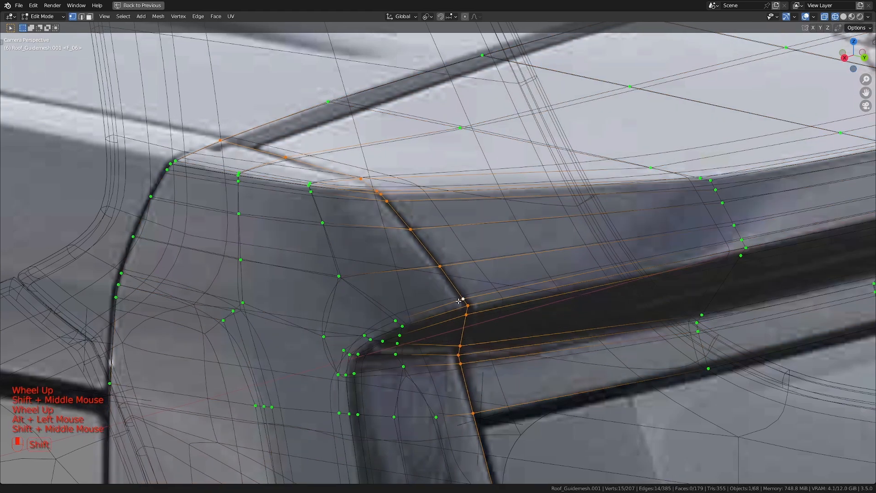
middle_click_drag(472, 309, 479, 301, "shift")
scroll(487, 349, "down", 3)
scroll(487, 349, "up", 2)
key("g")
key("g")
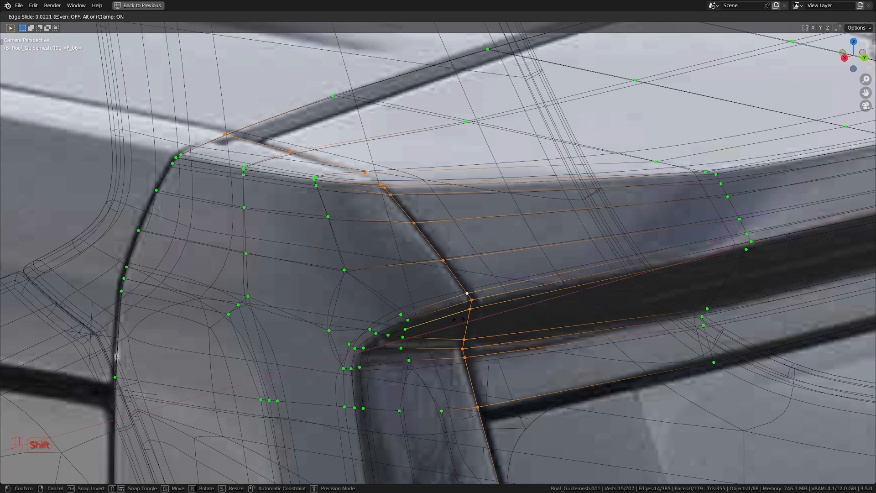
left_click(459, 320, "shift")
mouse_move(487, 312)
middle_mouse_down("shift")
mouse_move(495, 305)
mouse_move(484, 297)
middle_mouse_up("shift")
- Slide the roof vertex just above the pillar's window-side crease outward along its edge to match the roof seam
key("alt+a")
scroll(438, 257, "down", 1)
left_click(379, 198)
scroll(379, 197, "up", 3)
key("g")
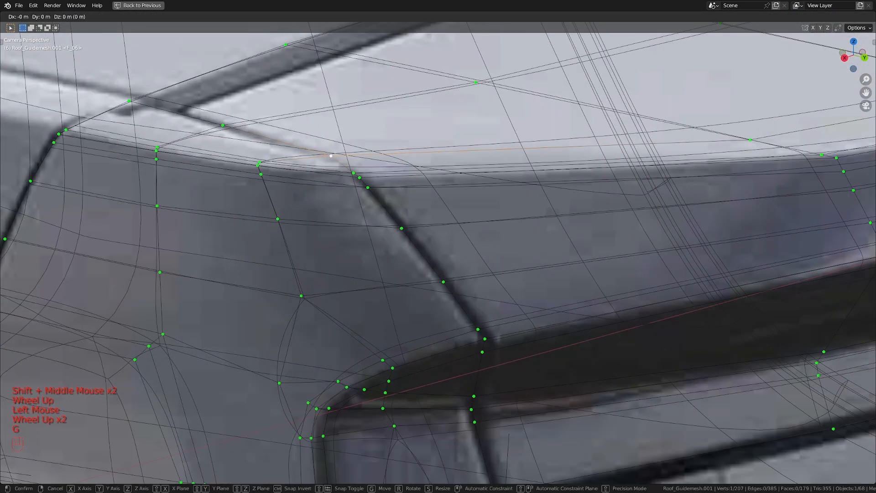
key("g")
key("shift")
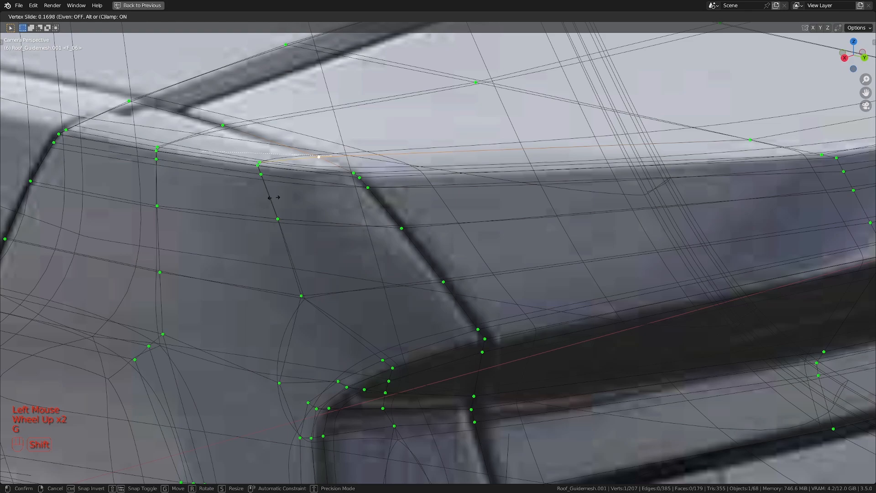
left_click(273, 197)
- Compare the roof vertex's position before and after its slide in top view, and slide it slightly back towards the rounded roof edge
key("KP_7")
mouse_move(453, 259)
middle_mouse_down("shift")
mouse_move(383, 188)
mouse_move(454, 209)
middle_mouse_up("shift")
key("z")
scroll(481, 230, "up", 2)
key("ctrl+z")
key("ctrl+shift+z")
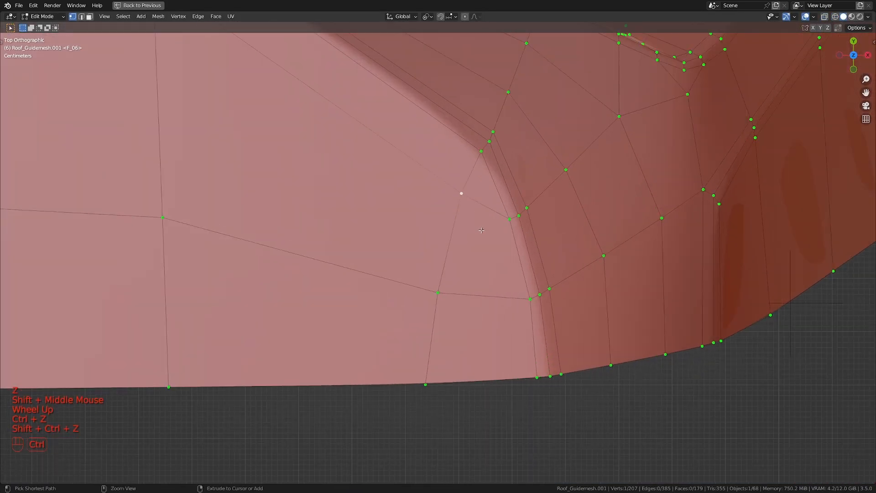
key("g")
key("shift")
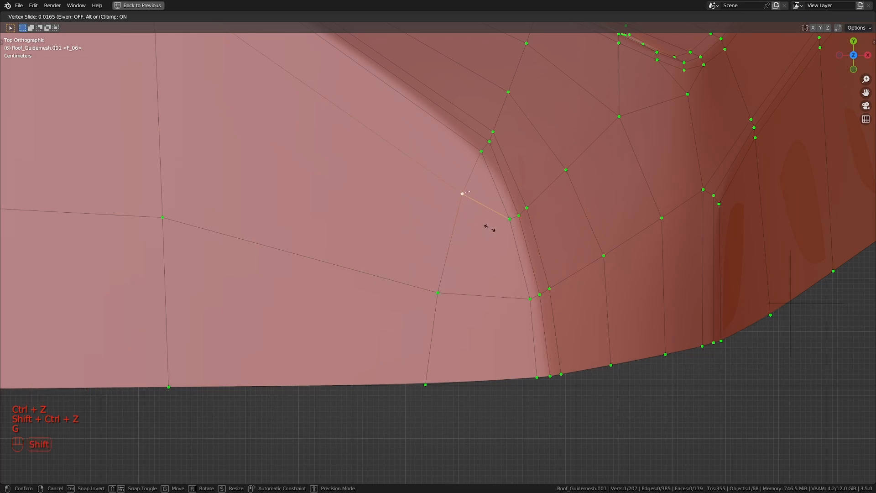
left_click(489, 227)
key("KP_0")
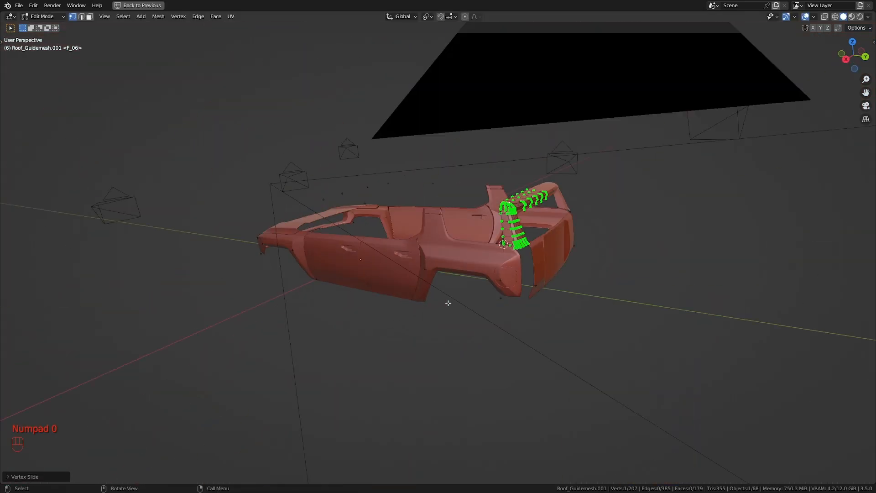
- Slide the neighbouring roof vertex nearer the body side slightly outward along its edge in the camera view
scroll(448, 303, "down", 2)
middle_click_drag(447, 302, 408, 313, "shift")
scroll(409, 313, "up", 2)
key("z")
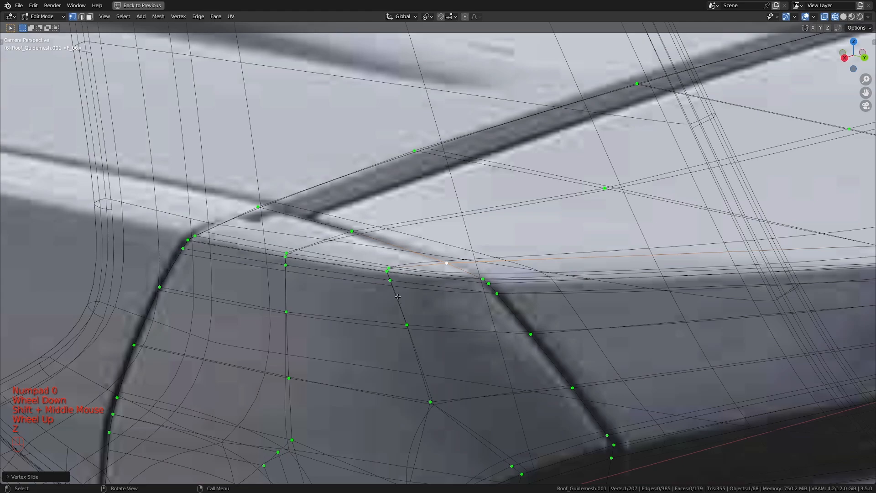
left_click(351, 232)
key("g")
key("g")
key("shift")
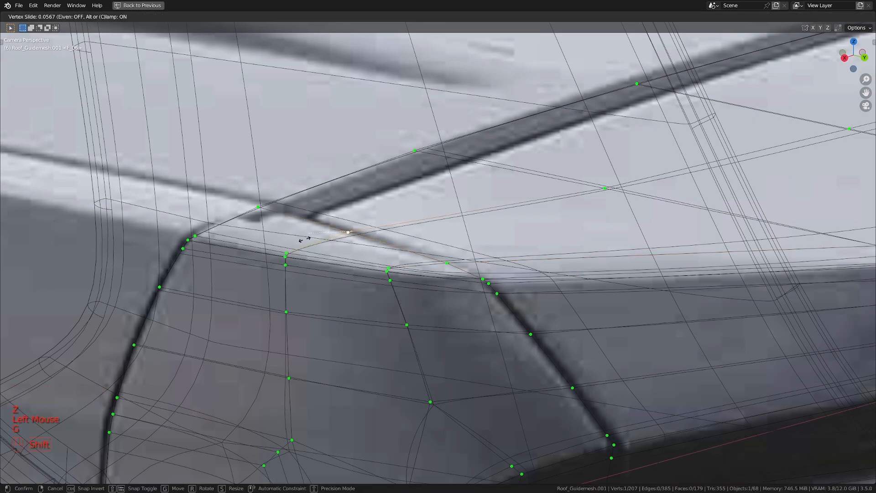
left_click(301, 238)
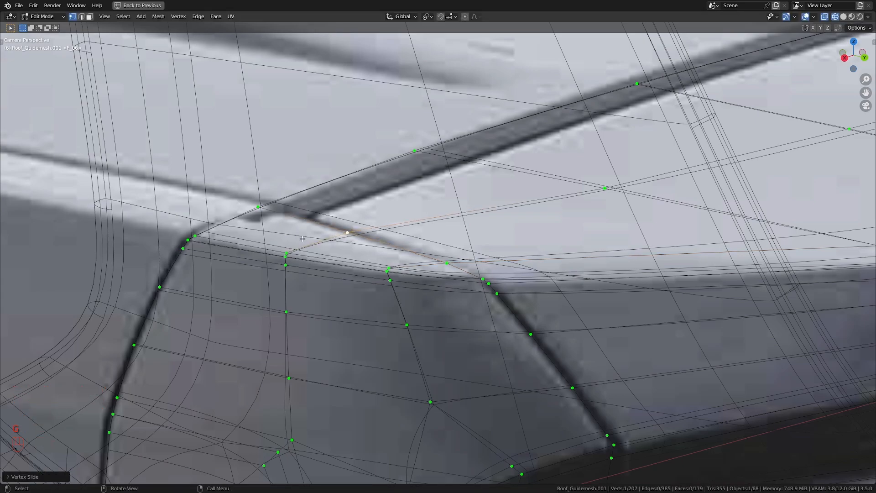
- Slide the roof vertex above the window-side crease slightly outward in top view to even out the roof edge loop
key("KP_7")
left_click(450, 206)
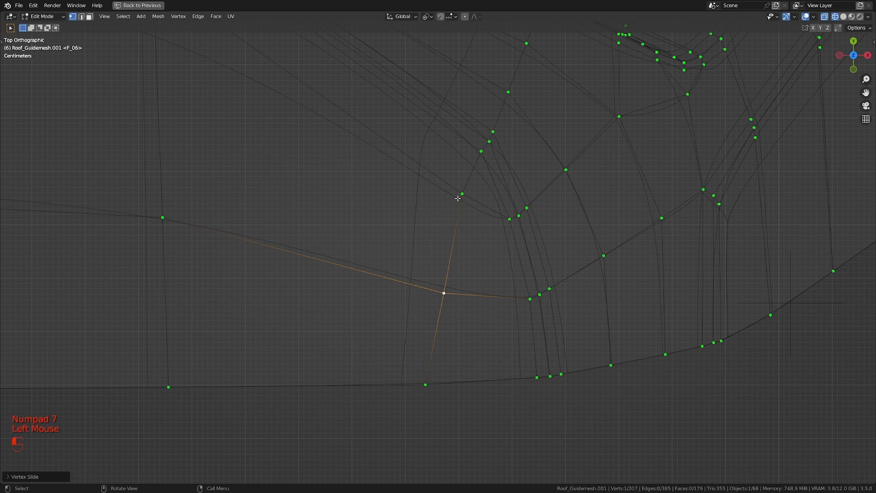
key("g")
key("g")
key("shift")
left_click(513, 239)
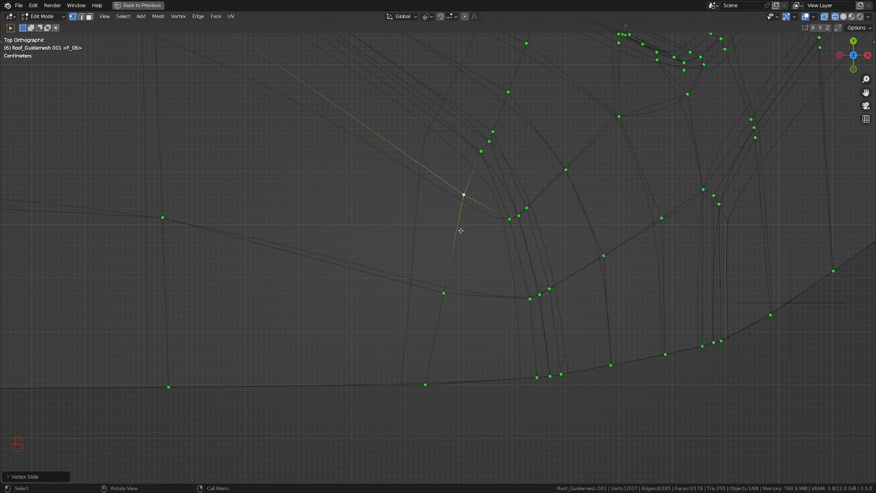
- Slide each of the three closely spaced crease vertices at the roof corner in top view to smooth their edge loop
middle_click_drag(460, 230, 461, 280, "shift")
scroll(462, 289, "up", 2)
left_click(464, 257)
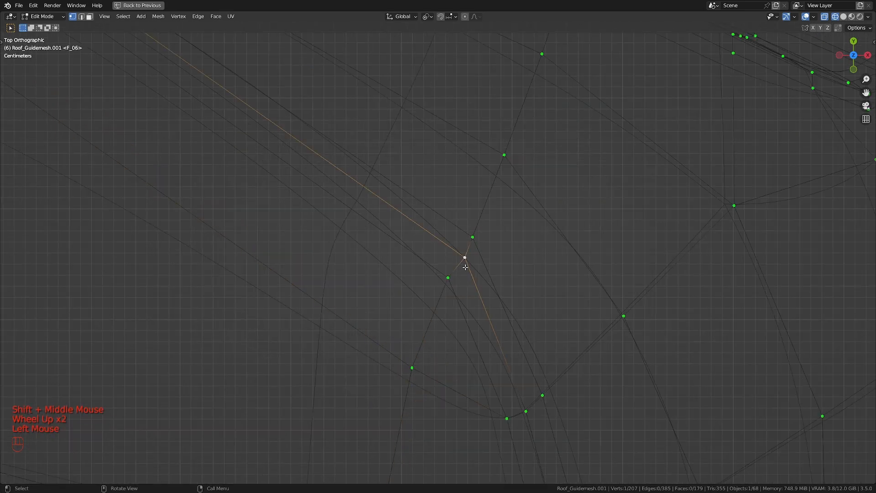
key("g")
key("g")
key("shift")
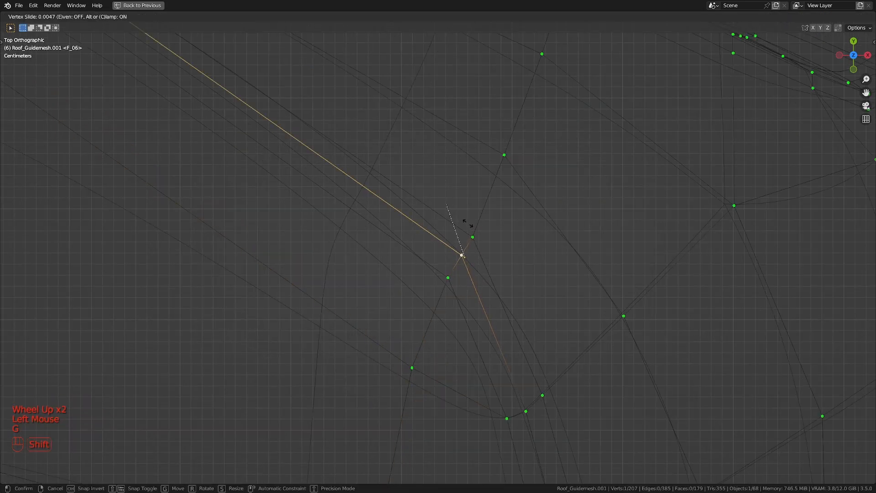
left_click(469, 224)
left_click(448, 278)
key("g")
key("g")
left_click(449, 283)
left_click(472, 237)
key("g")
key("g")
left_click(469, 230)
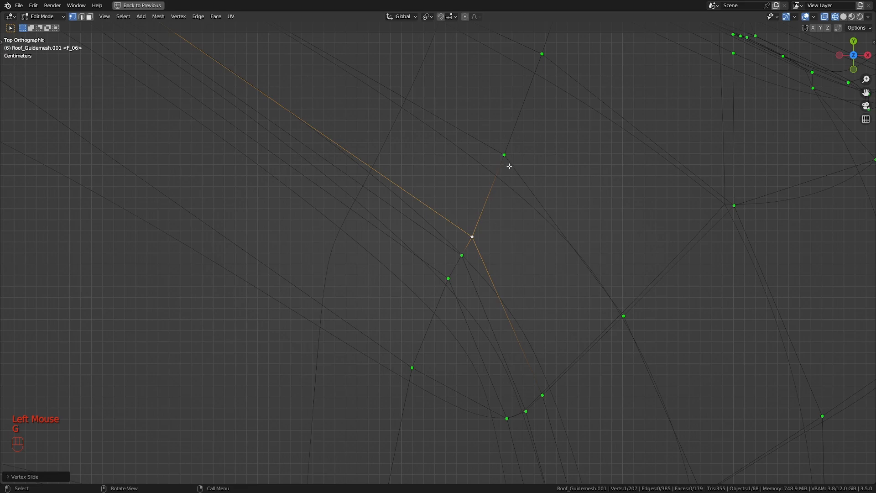
- Edge-slide the same three crease vertices together in the camera view to align them with the seam's upper end
scroll(484, 272, "down", 2)
key("a")
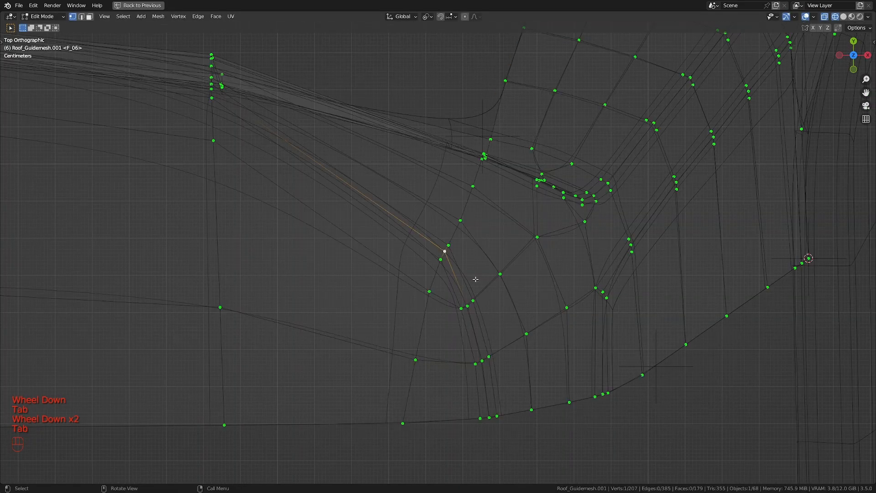
key("KP_0")
key("KP_0")
scroll(475, 279, "down", 4)
scroll(507, 318, "up", 2)
middle_click_drag(520, 324, 481, 304, "shift")
left_click(448, 263)
left_click(429, 246, "ctrl")
key("g")
key("g")
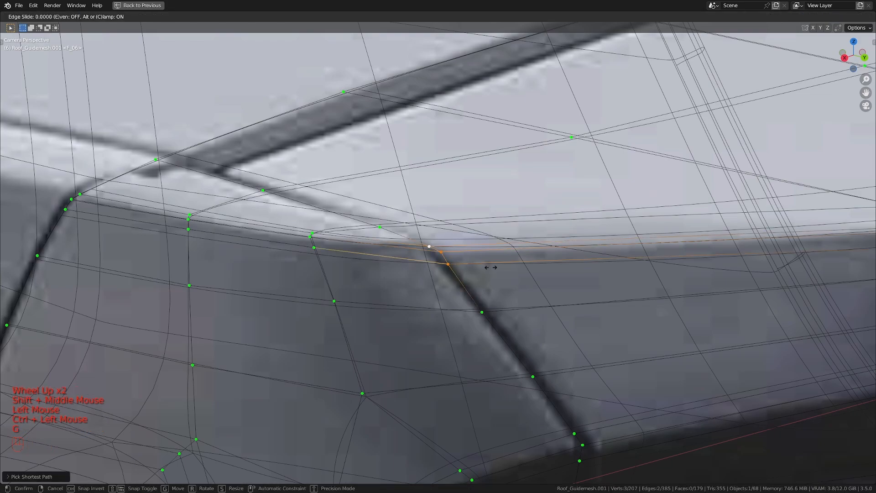
left_click(394, 256)
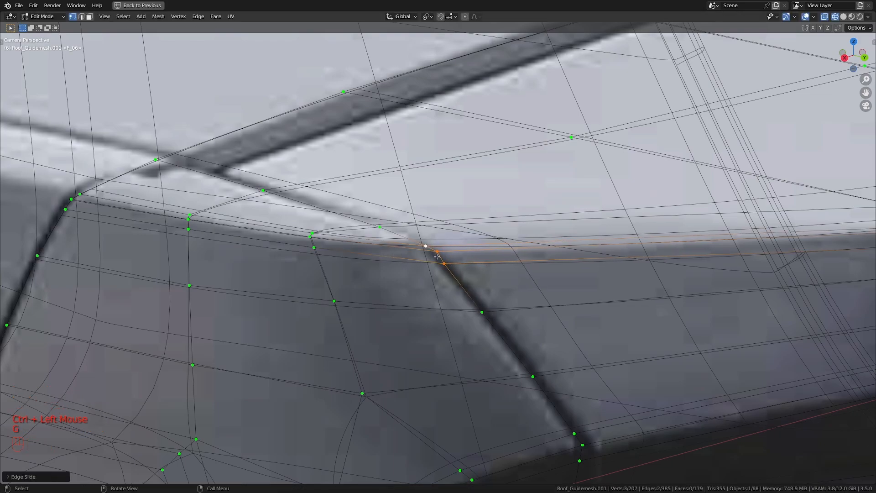
- Slide the middle of the three closely spaced crease vertices at the seam's upper end slightly along its edge
left_click(436, 252)
key("g")
key("g")
left_click(413, 255, "shift")
- Add a loop cut beside the rear pillar seam, keeping its spacing even and placing it close to the seam's edge loop
scroll(425, 255, "down", 3)
scroll(479, 251, "down", 1, "shift")
middle_click_drag(498, 249, 431, 196, "shift")
scroll(436, 194, "up", 1)
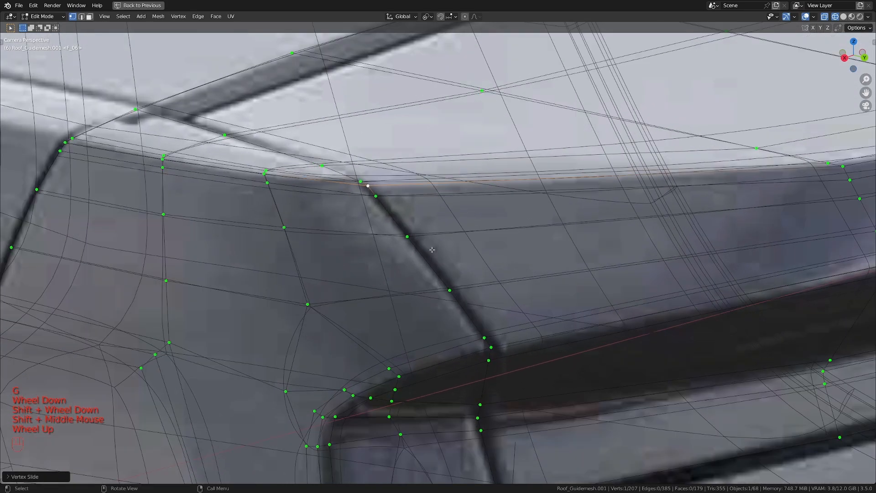
key("ctrl+r")
left_click(456, 190)
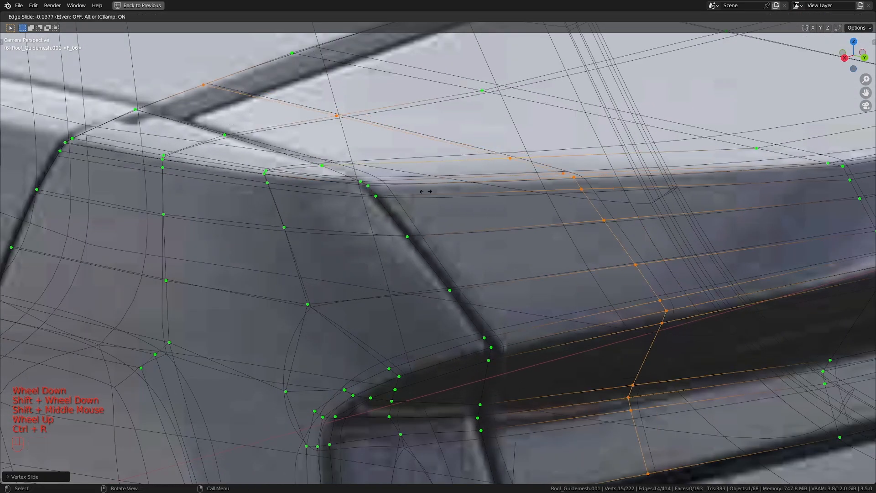
key("e")
key("f")
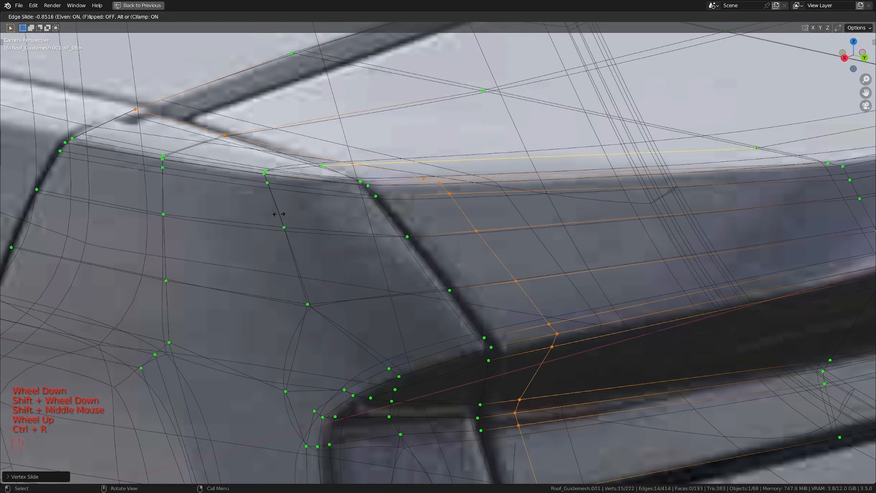
key("shift")
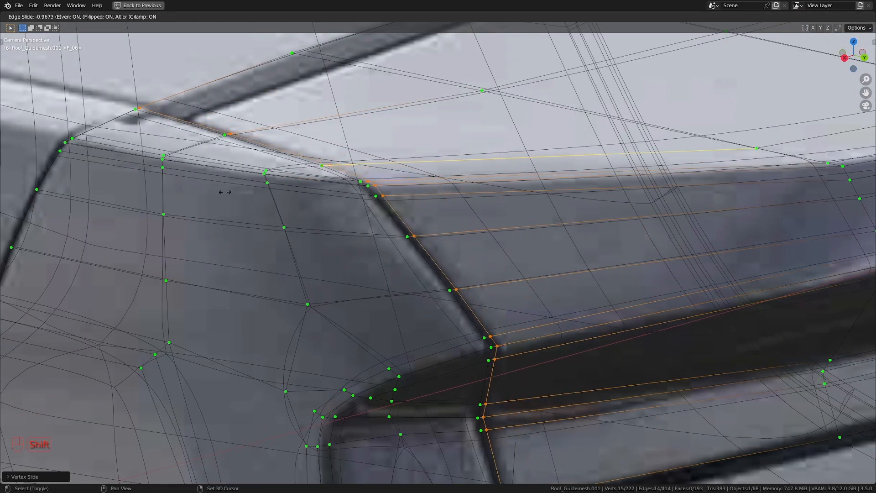
left_click(208, 180)
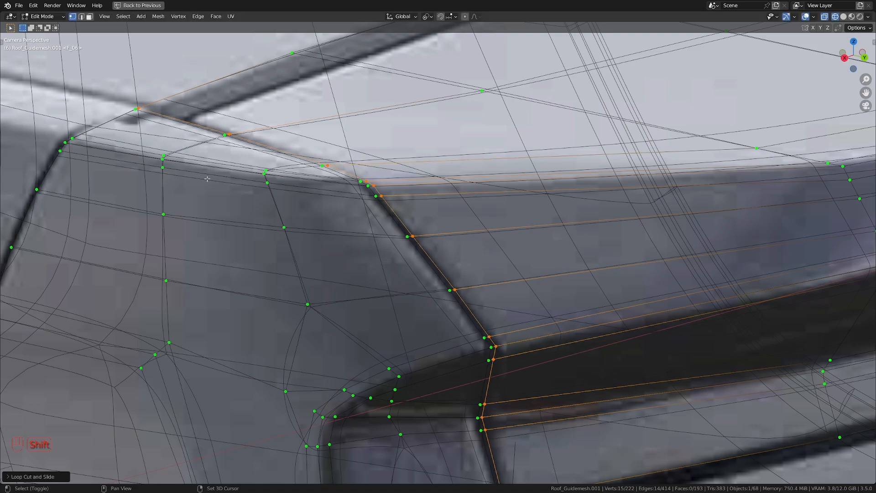
- Edge-slide the new loop evenly to the far side of the dark seam line, widening the narrow strip beside the pillar
middle_click_drag(470, 383, 420, 327, "shift")
scroll(419, 327, "up", 3)
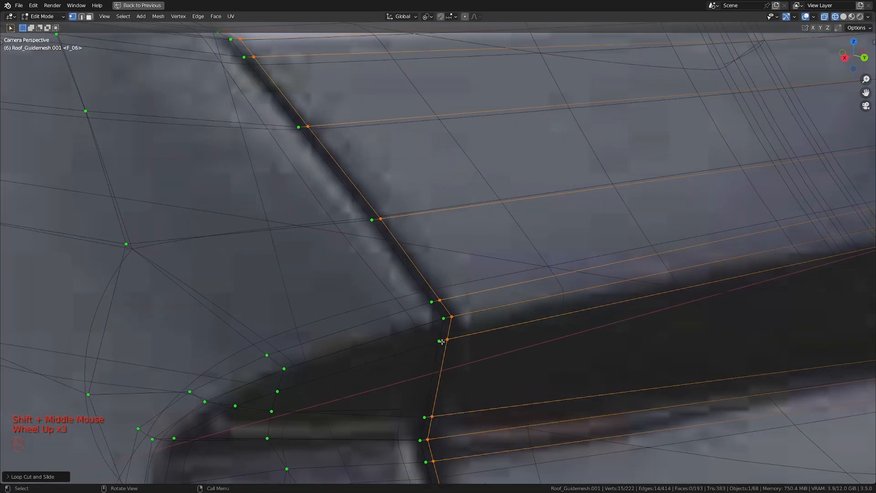
key("g")
key("g")
key("f")
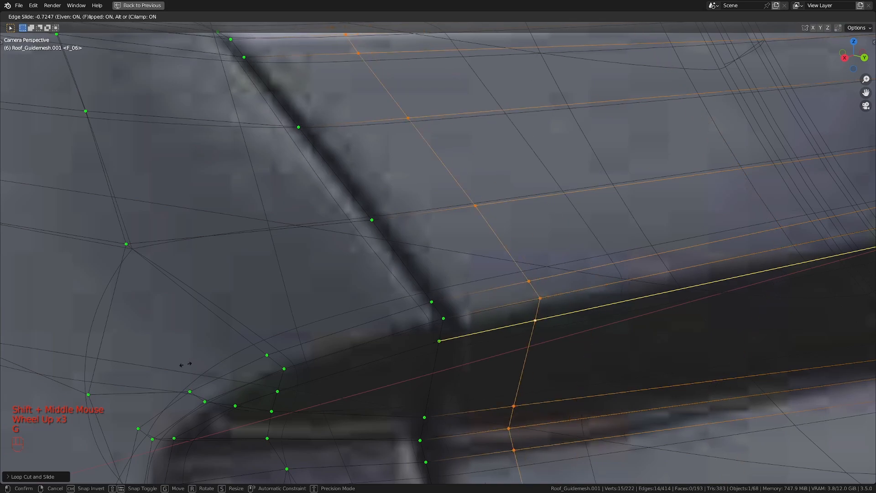
key("shift")
left_click(817, 322)
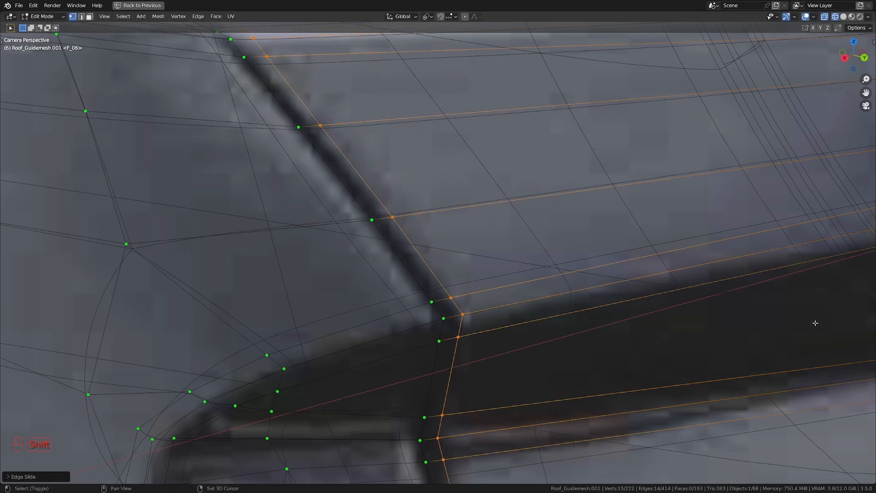
key("ctrl+z")
key("ctrl+shift+z")
- Edge-slide the new loop slightly back toward the pillar to match the strip's width to the dark seam line
scroll(614, 364, "down", 2)
scroll(614, 363, "down", 2, "shift")
scroll(463, 376, "down", 2)
scroll(463, 377, "up", 3)
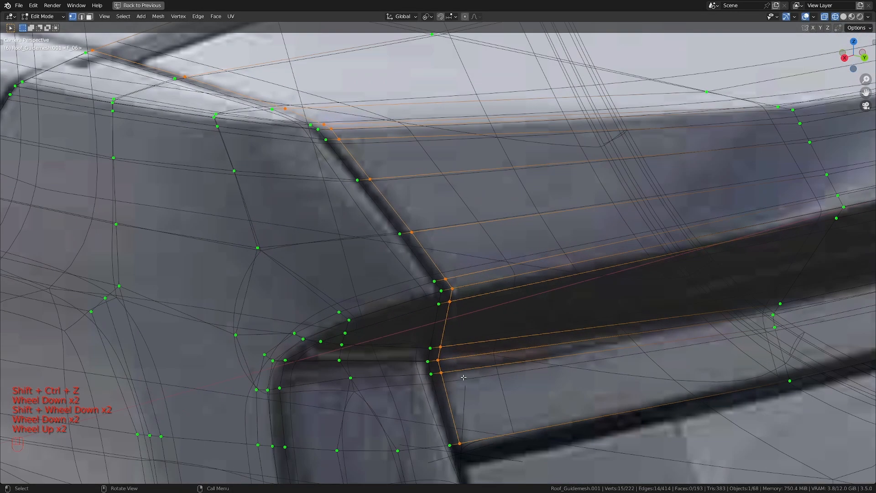
key("g")
key("g")
- Select the face strip between the two seam loops and delete its faces to open the panel gap
left_click(459, 355, "alt+shift")
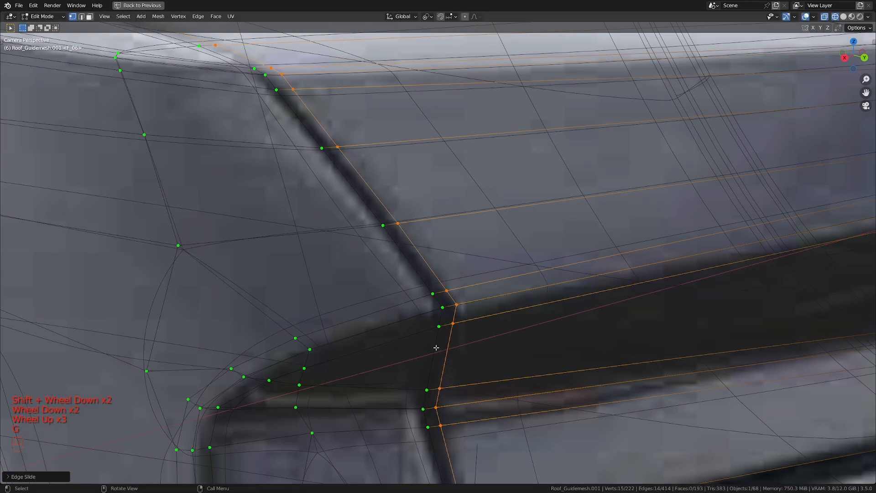
scroll(459, 354, "down", 2)
middle_click_drag(468, 408, 456, 329, "shift")
key("x")
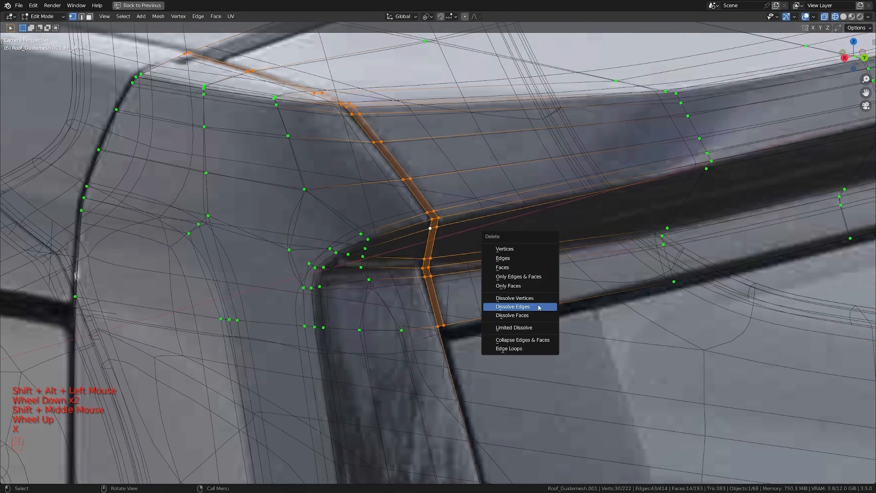
left_click(545, 268)
scroll(545, 269, "down", 2)
middle_click_drag(546, 269, 588, 315, "shift")
scroll(591, 313, "up", 1)
key("z")
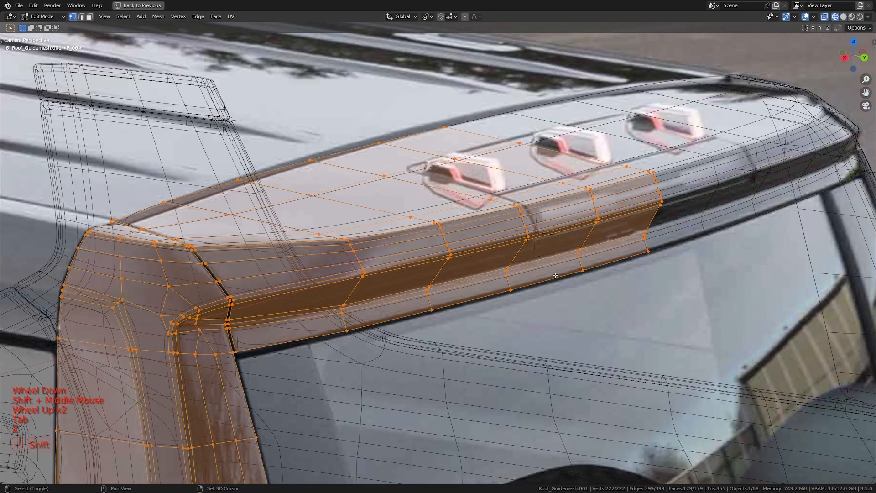
scroll(410, 286, "up", 2)
scroll(238, 226, "down", 2)
middle_click_drag(498, 166, 510, 176, "shift")
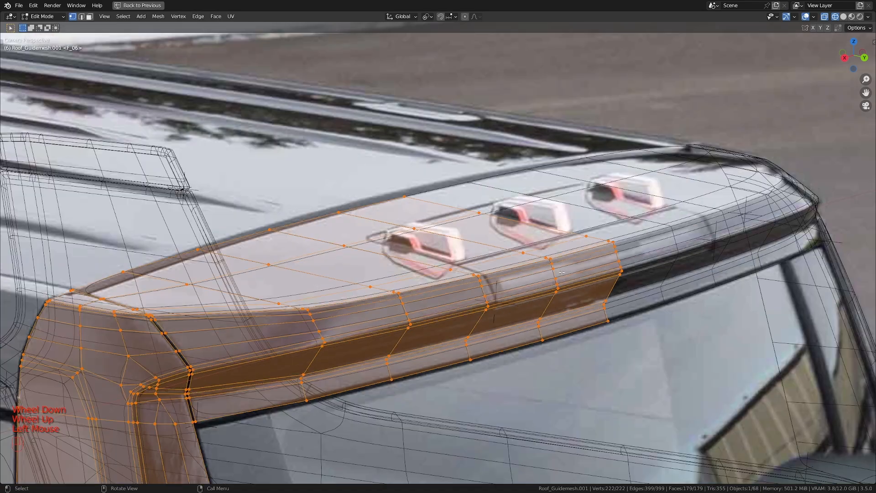
- Edge-slide the cross loop near the first roof light slightly toward the dark seam curving over the roof edge
scroll(484, 274, "up", 2)
middle_click_drag(483, 274, 384, 267, "shift")
scroll(384, 267, "up", 3)
left_click(311, 263, "alt")
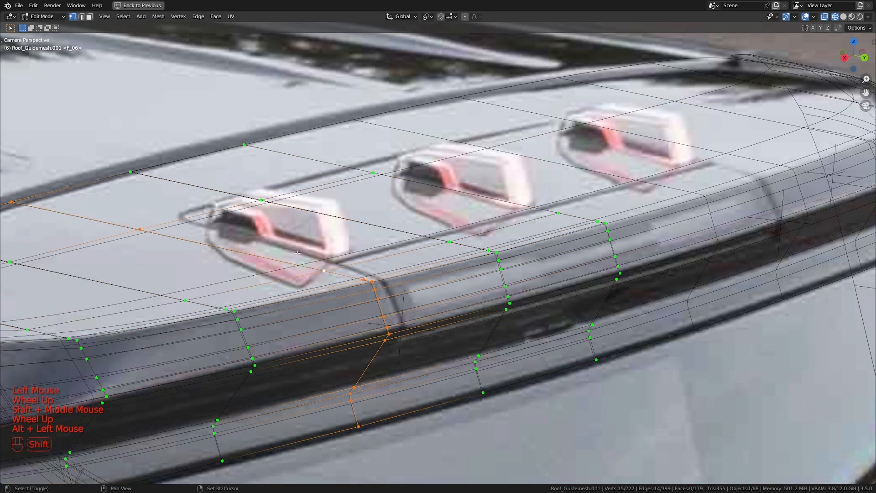
middle_click_drag(310, 264, 310, 212, "shift")
middle_click_drag(443, 291, 419, 286, "shift")
scroll(418, 287, "up", 1)
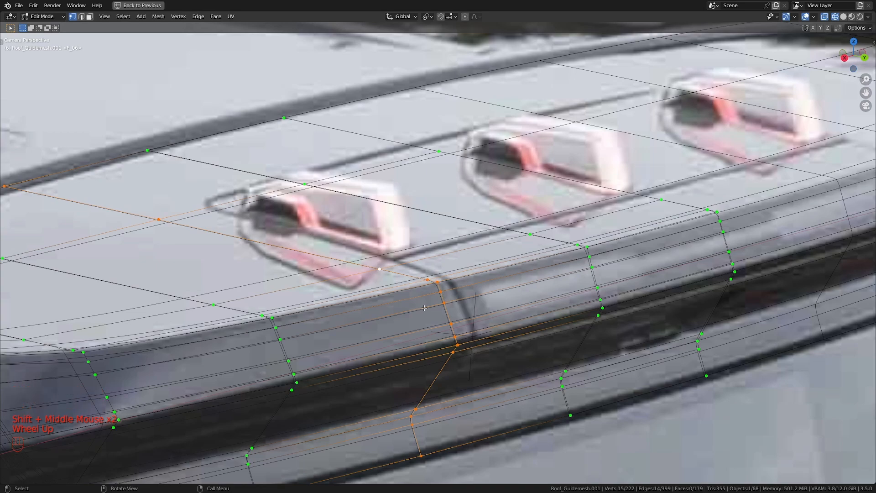
middle_click_drag(424, 308, 453, 308, "shift")
scroll(453, 308, "up", 1)
key("g")
key("g")
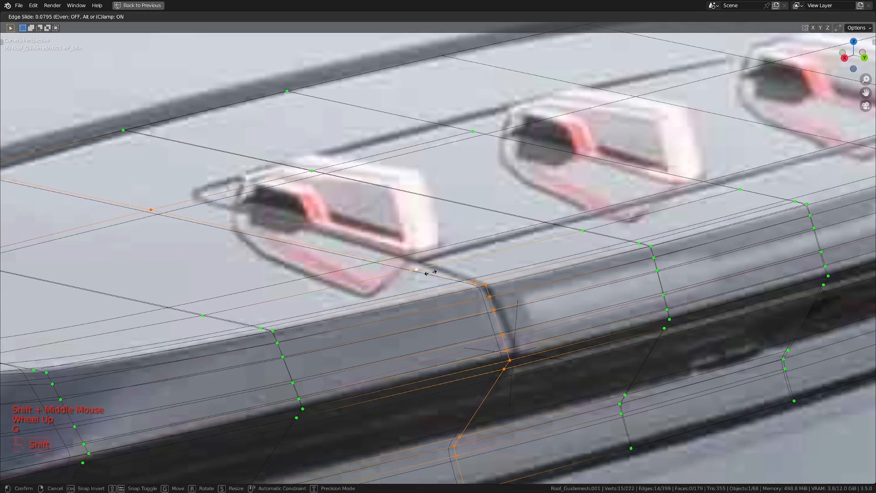
left_click(427, 271)
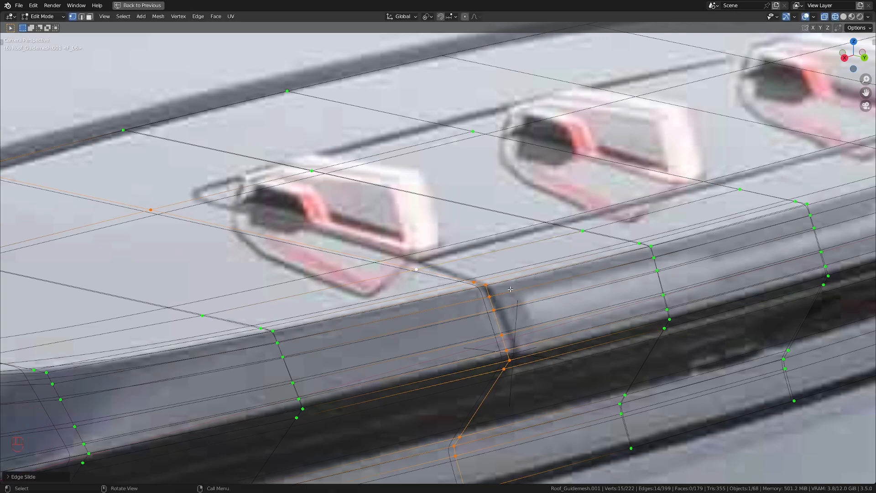
- Check the moved cross loop's alignment in top view and against the reference seam in camera view
scroll(443, 275, "down", 2)
key("KP_7")
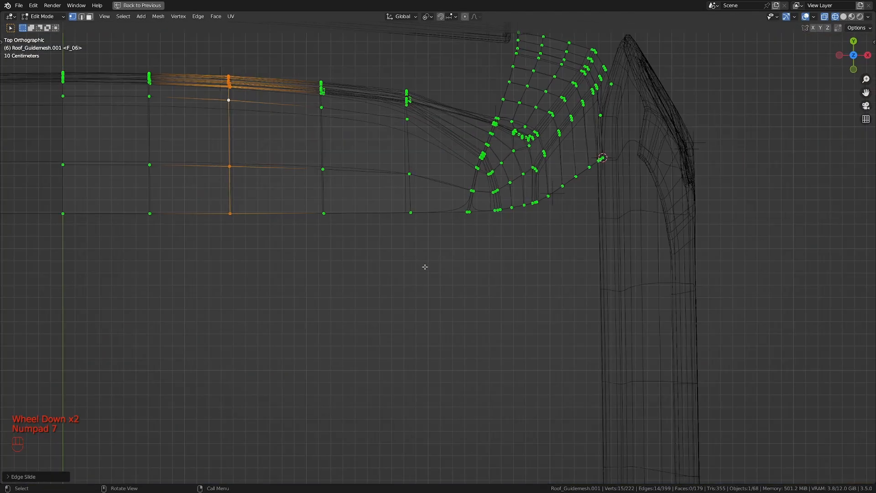
middle_click_drag(424, 264, 480, 294, "shift")
scroll(480, 294, "up", 2)
middle_click_drag(409, 309, 492, 403, "shift")
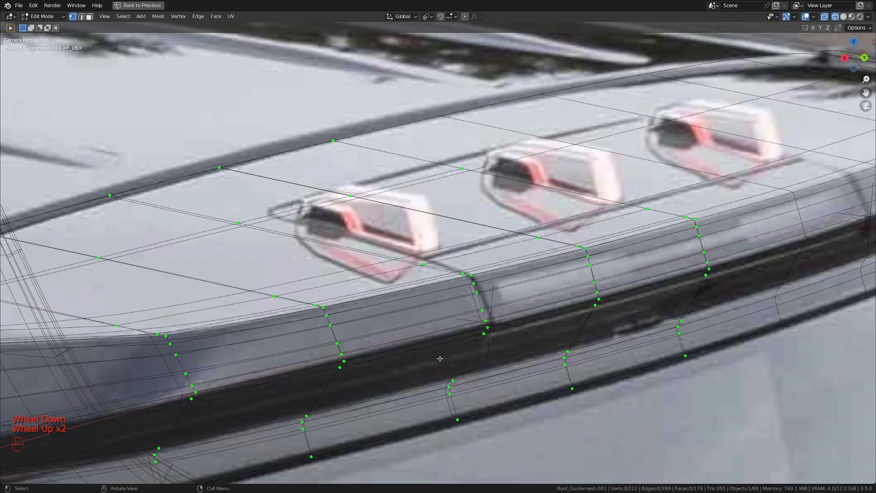
middle_click_drag(483, 302, 489, 291, "shift")
scroll(489, 290, "up", 1)
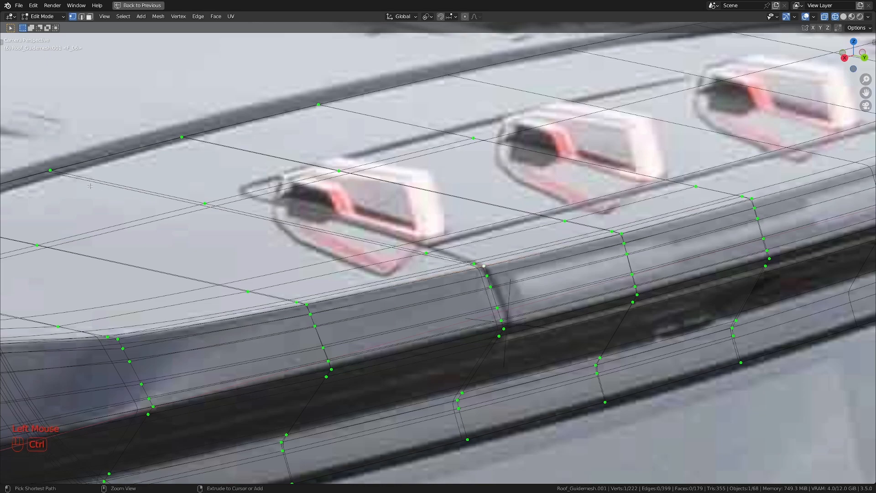
left_click(53, 171)
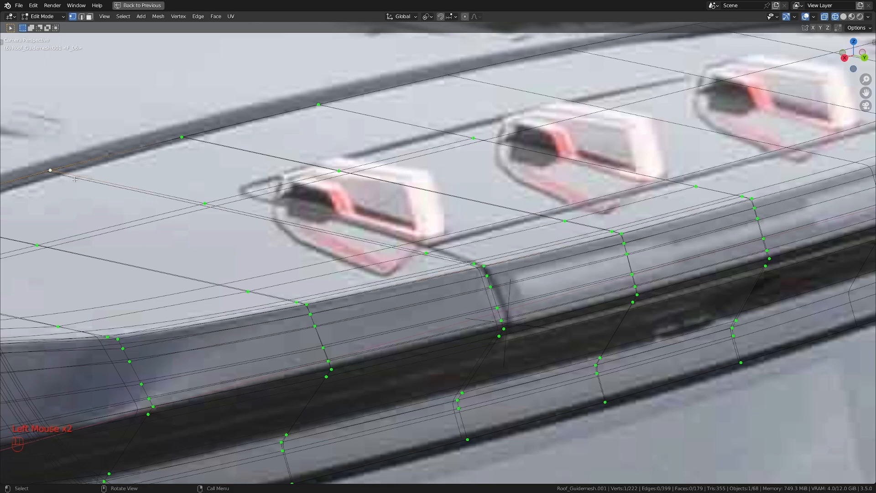
left_click(477, 264, "ctrl")
left_click(482, 265, "shift")
scroll(488, 277, "up", 1)
middle_click_drag(487, 276, 559, 302, "shift")
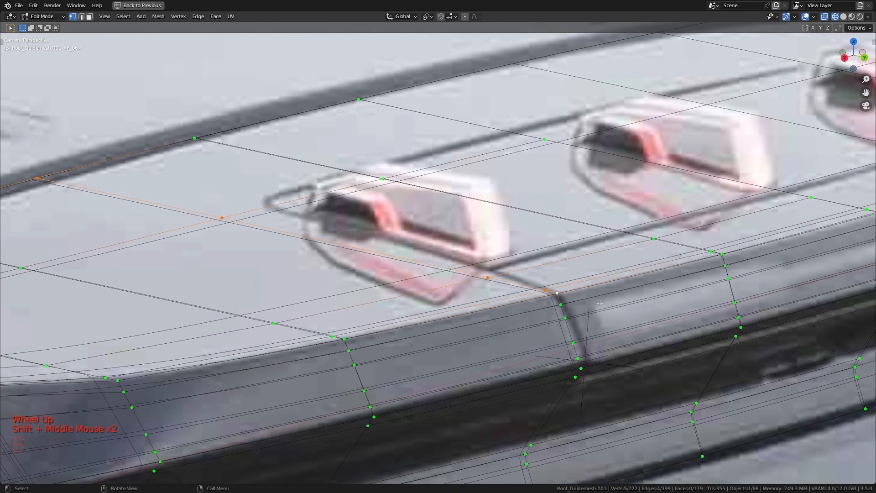
scroll(99, 219, "down", 2)
middle_click_drag(100, 219, 303, 245, "shift")
left_click(258, 216)
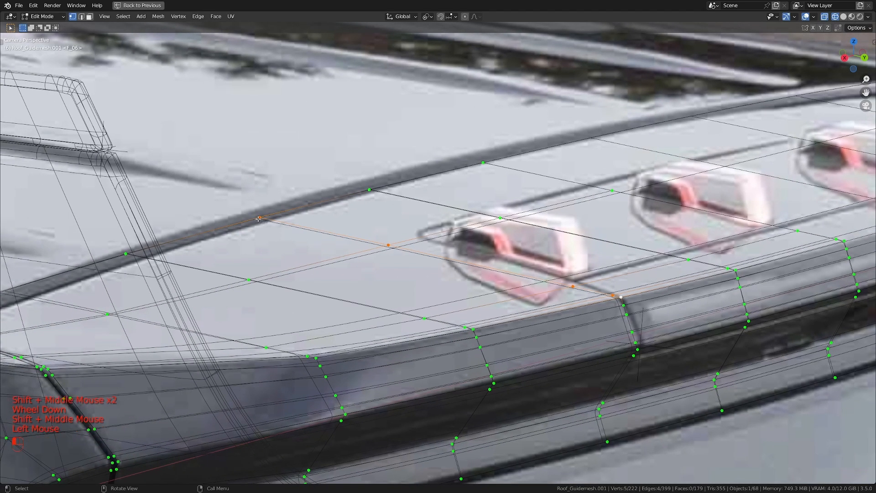
- Select the cross loop's four vertices from the inner roof vertex to the roof edge and align them by scaling along global X
left_click(389, 246)
left_click(620, 297, "ctrl")
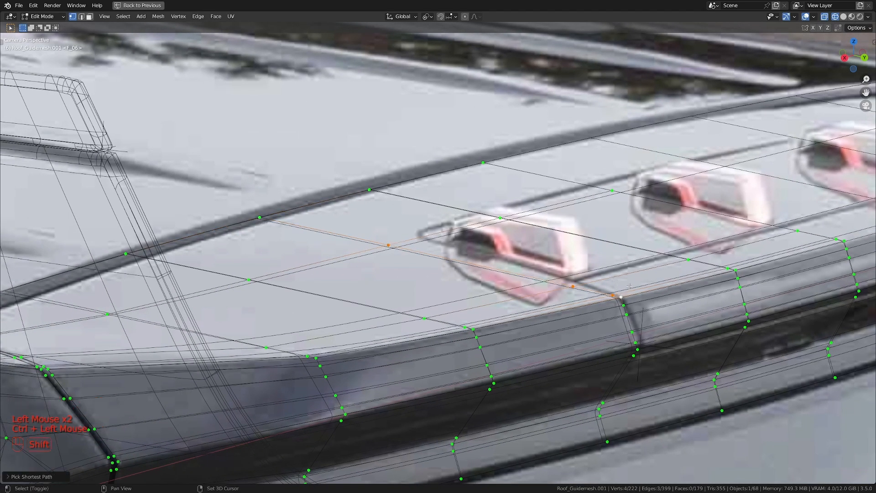
middle_click_drag(621, 297, 520, 294, "shift")
scroll(593, 291, "up", 2)
key("s")
key("x")
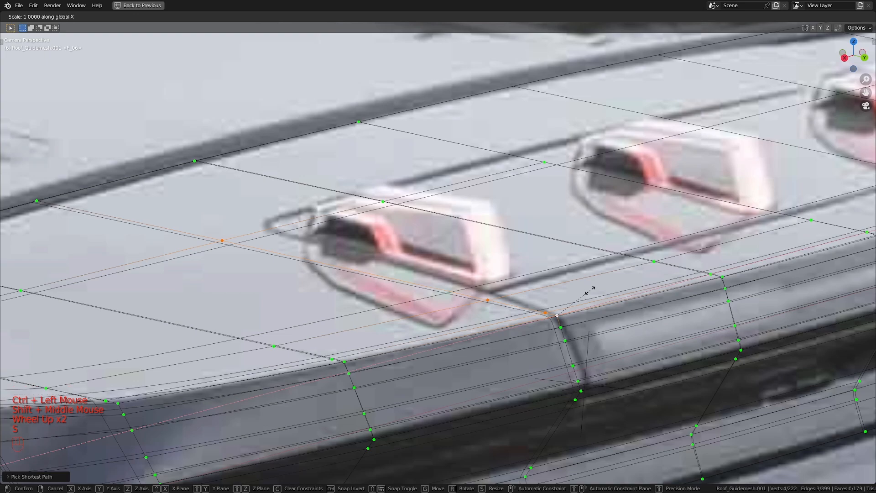
key("Return")
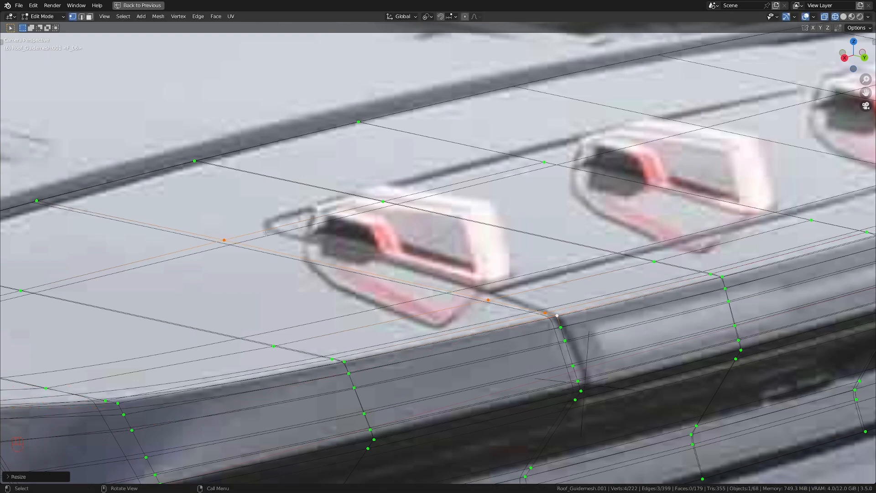
- Slide the cross loop's roof vertex beside the first roof light along its edge onto the reference seam
key("KP_7")
scroll(407, 256, "down", 2)
middle_click_drag(406, 254, 378, 233, "shift")
scroll(378, 233, "up", 2)
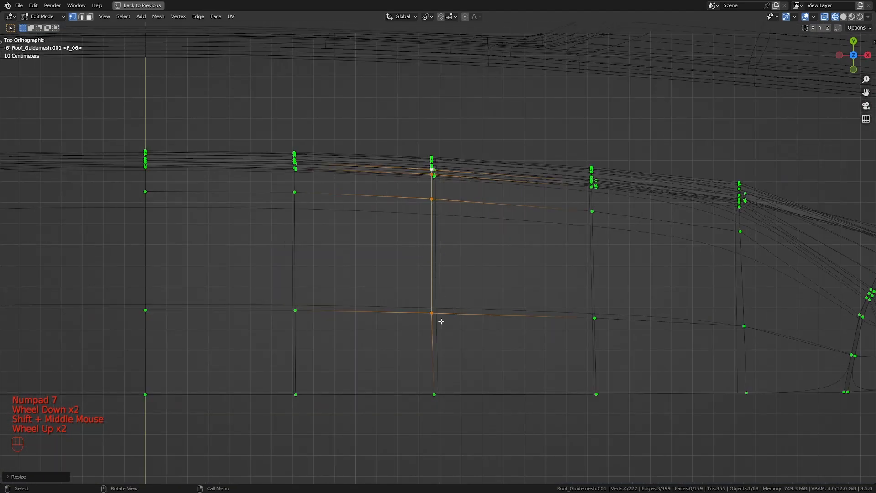
key("KP_0")
left_click(487, 300)
key("g")
key("g")
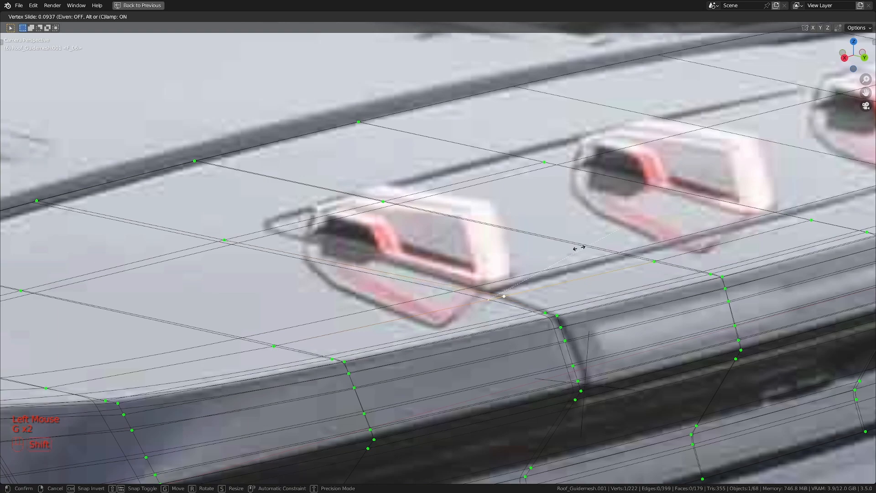
left_click(578, 249)
- Try to slide the same loop's inner roof vertex toward the first roof light and check its spacing in top view
left_click(224, 241)
key("g")
key("g")
right_click(224, 241)
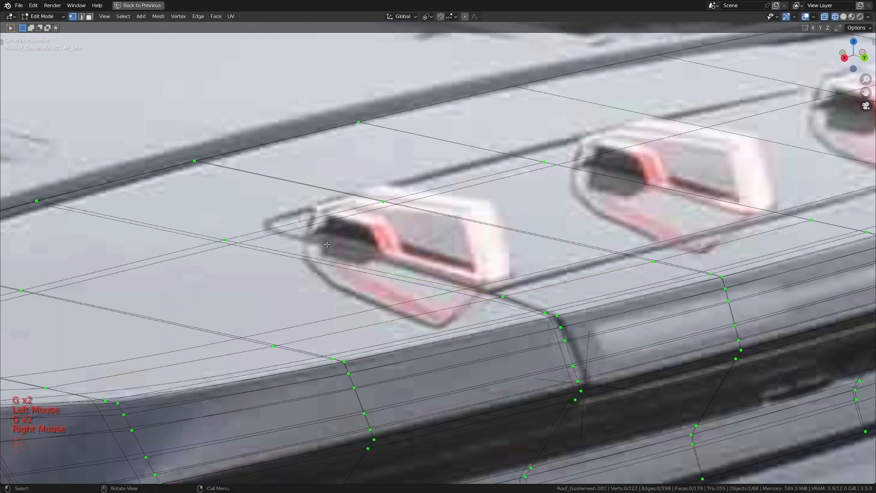
left_click(327, 244)
key("g")
key("KP_7")
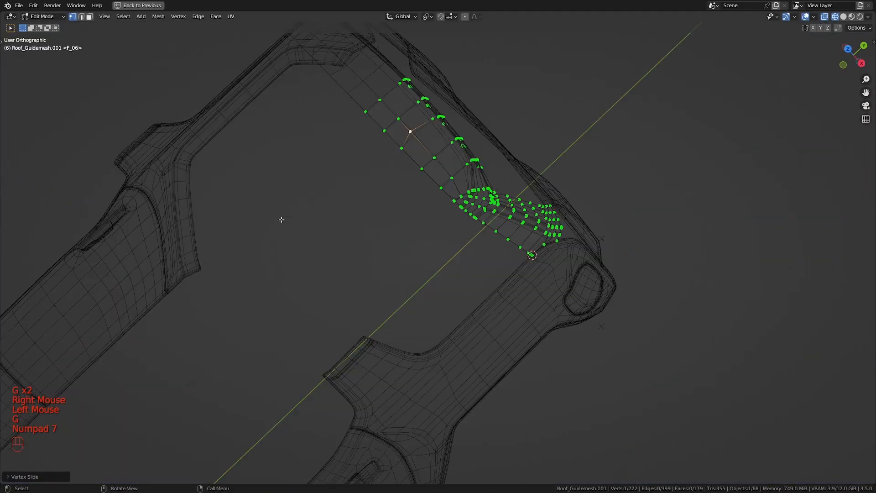
scroll(440, 212, "down", 1)
scroll(370, 299, "up", 1)
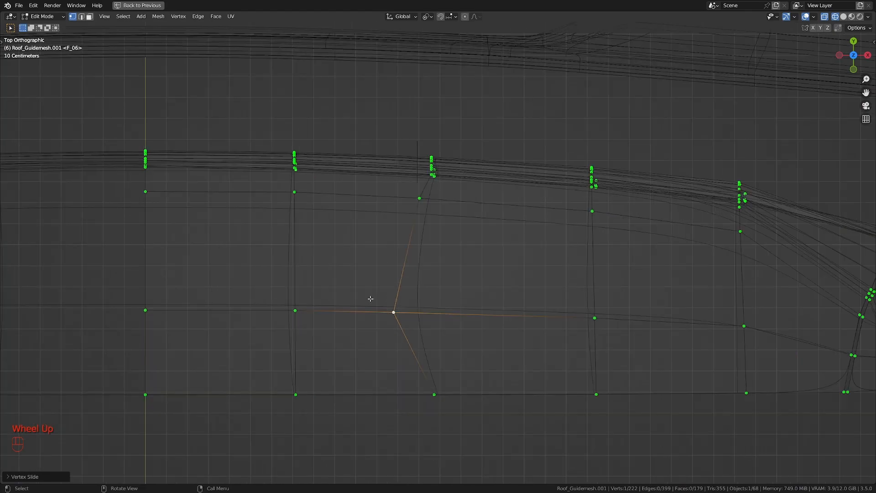
middle_click_drag(421, 209, 471, 233, "shift")
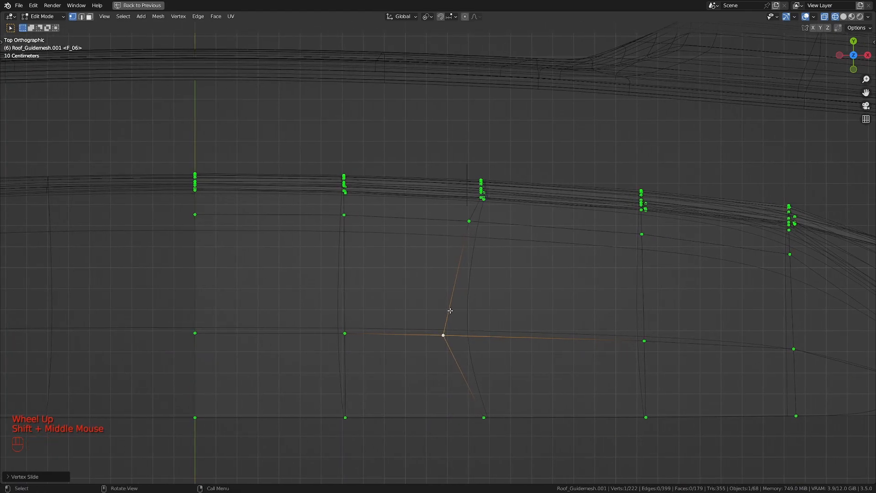
- Undo the inner roof vertex slide and return to the camera view
key("ctrl+z")
key("ctrl+z")
key("ctrl+z")
key("ctrl+z")
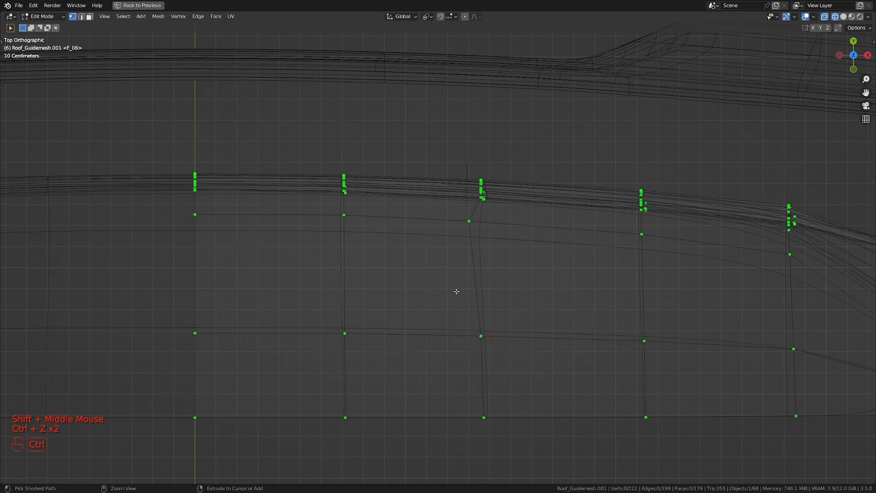
key("KP_0")
middle_click_drag(469, 300, 546, 306, "shift")
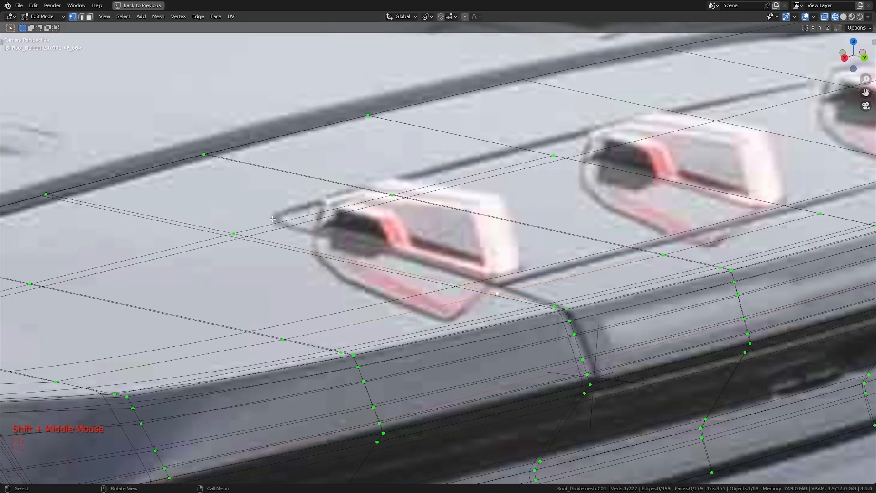
scroll(274, 189, "down", 2)
middle_click_drag(275, 189, 241, 165, "shift")
scroll(240, 164, "up", 2)
middle_click_drag(410, 207, 417, 242, "shift")
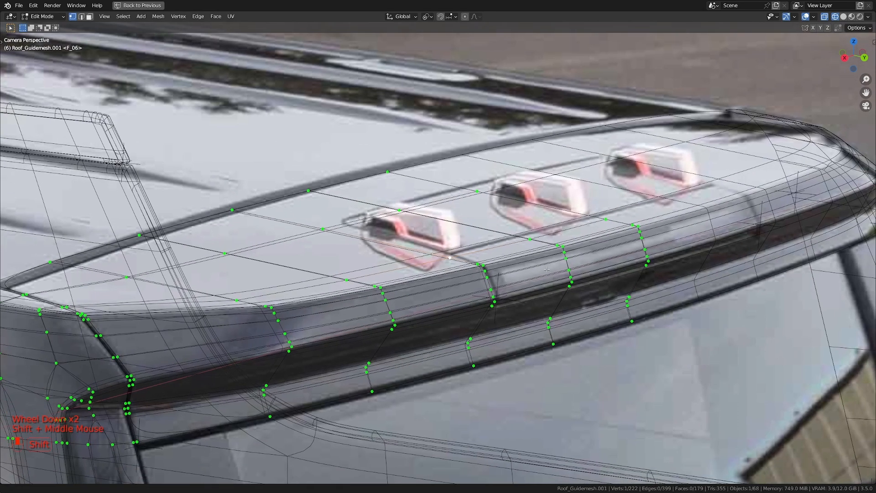
- Edge-slide the whole cross loop beside the first roof light toward the reference seam next to the red light in the rear camera view
middle_click_drag(503, 276, 482, 247, "shift")
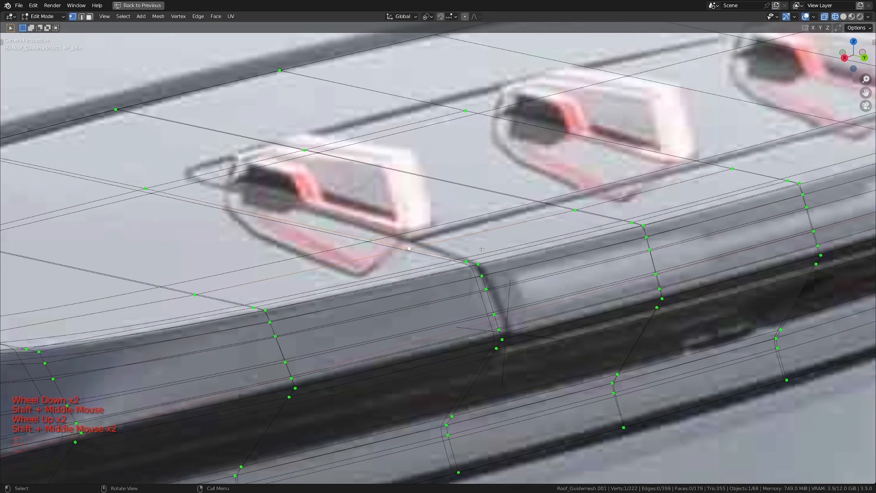
key("ctrl+space")
key("ctrl+space")
key("ctrl+space")
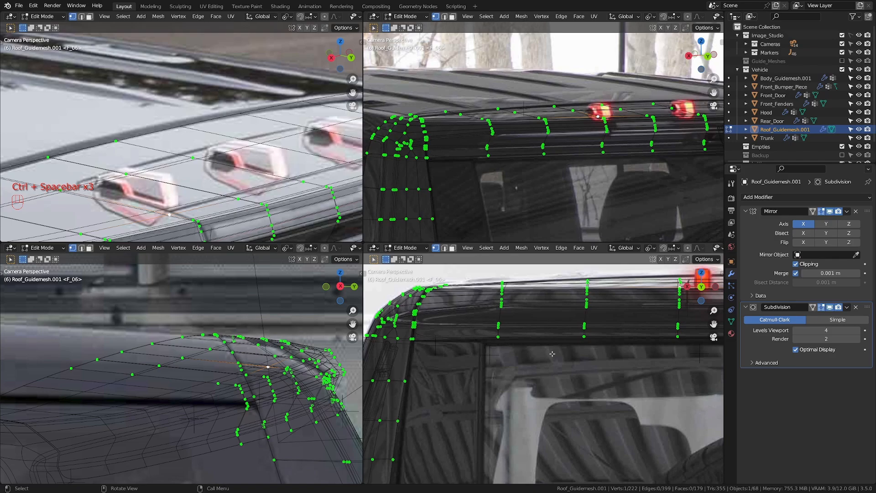
scroll(552, 354, "down", 1)
middle_click_drag(552, 353, 392, 375, "shift")
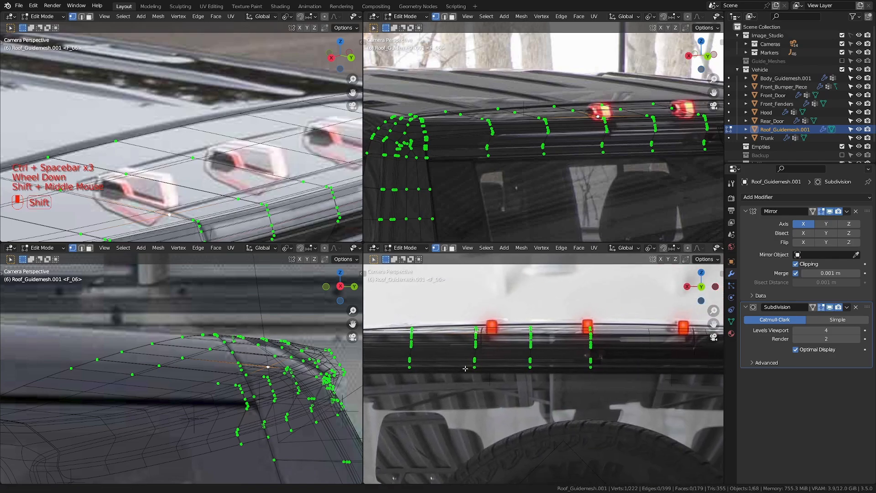
scroll(401, 372, "up", 2)
middle_click_drag(468, 350, 538, 378, "shift")
scroll(487, 365, "up", 1)
scroll(530, 358, "up", 1)
middle_click_drag(505, 337, 521, 347, "shift")
scroll(530, 359, "up", 1)
left_click(511, 349, "alt")
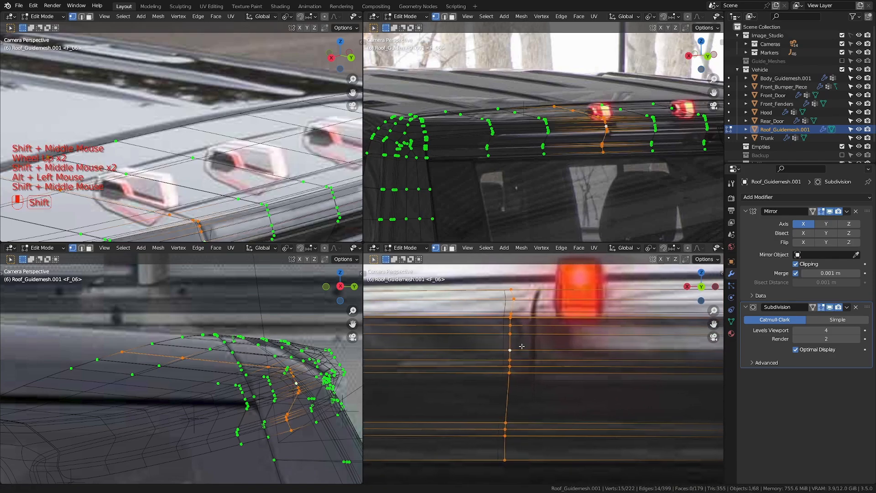
scroll(521, 347, "down", 1)
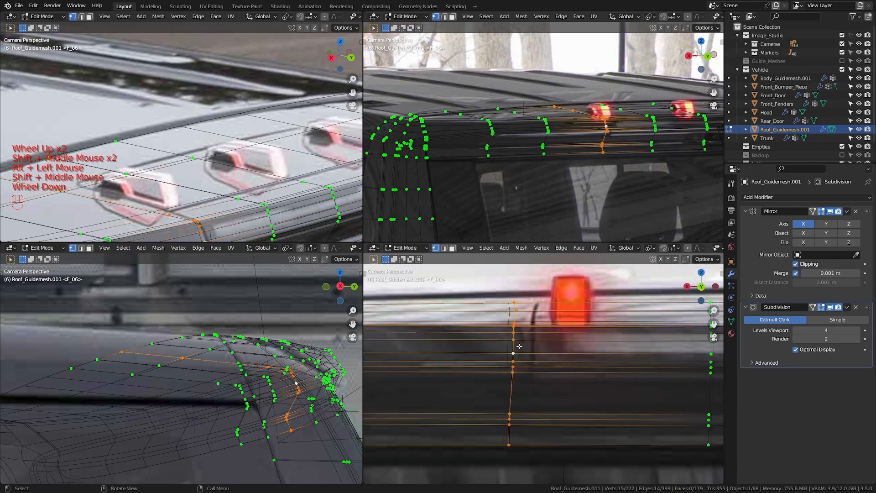
scroll(521, 347, "up", 1)
key("g")
key("g")
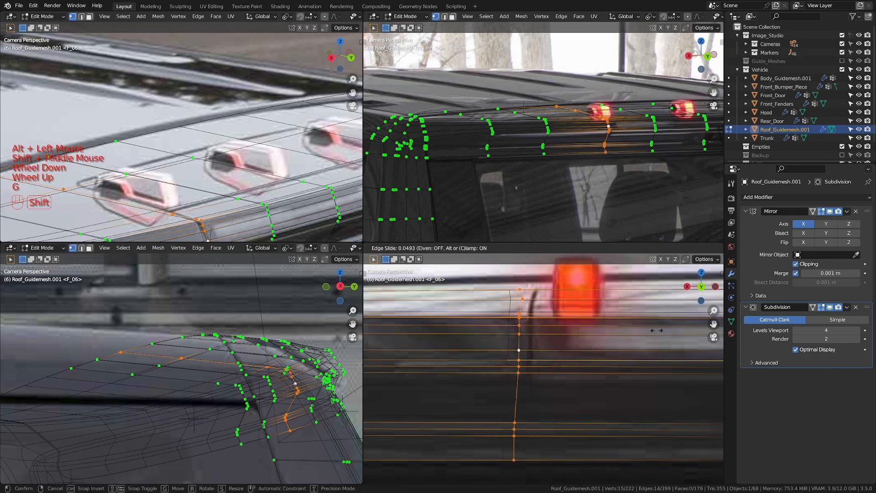
left_click(383, 300)
- Fine-tune the same cross loop's edge slide beside the red light in the rear camera view
middle_click_drag(200, 174, 244, 140, "shift")
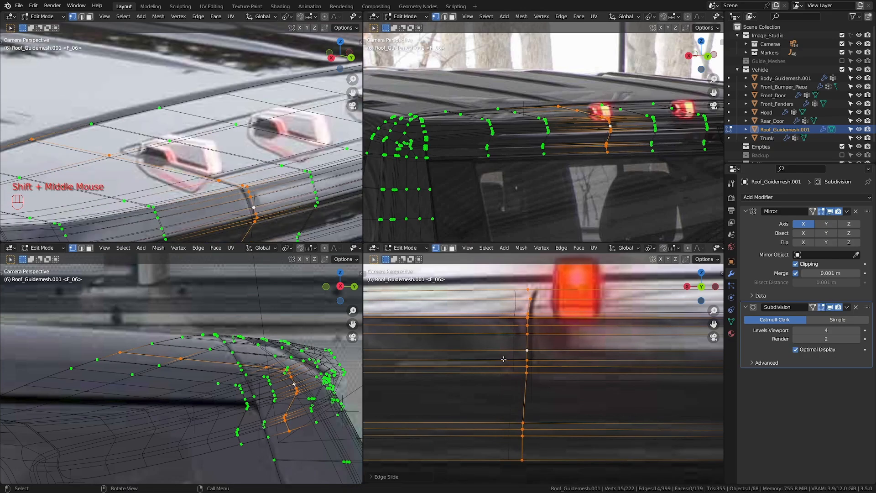
scroll(501, 355, "down", 2)
scroll(501, 355, "up", 1)
key("g")
key("g")
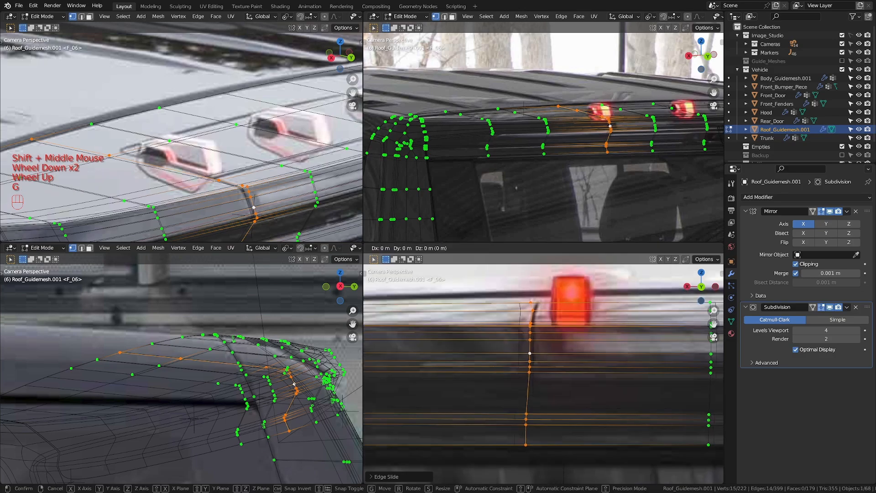
left_click(521, 343)
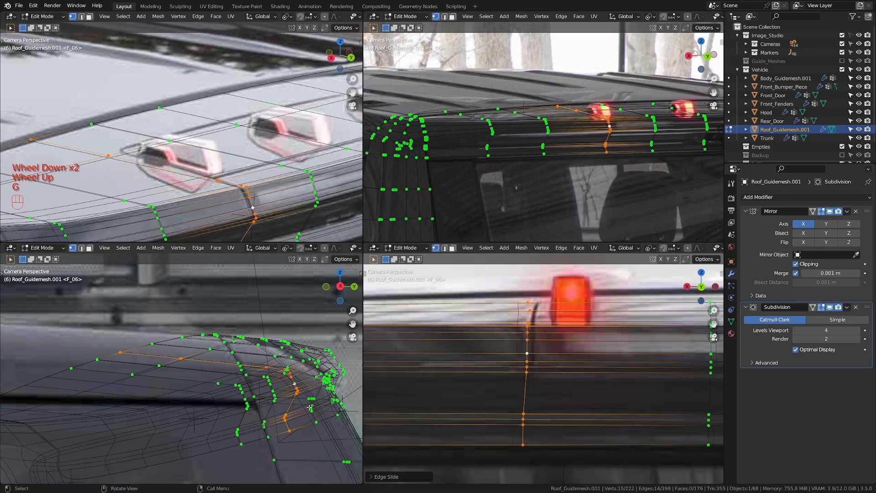
- Slide the cross loop's innermost roof vertex along its edge and align it with the neighbouring roof vertex by scaling
left_click(30, 139)
key("g")
key("g")
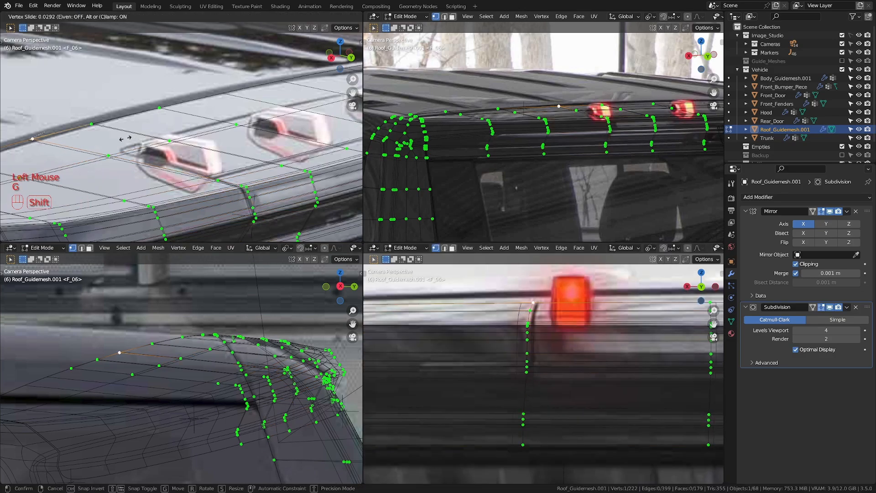
left_click(124, 137, "shift")
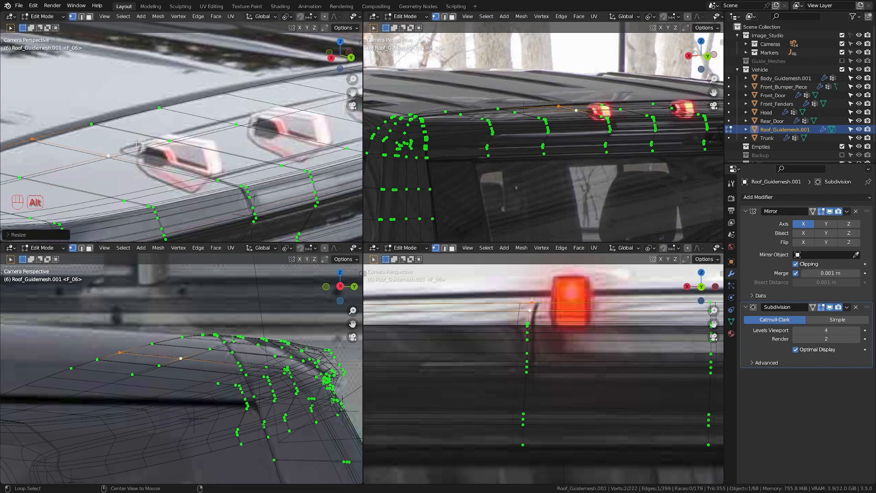
- Select the four vertices of the lengthwise roof row inside the lights and edge-slide them onto the inner reference seam
left_click(142, 149, "alt")
middle_click_drag(143, 149, 228, 148, "shift")
scroll(304, 117, "down", 2)
left_click(192, 144)
left_click(296, 122, "ctrl")
scroll(228, 148, "up", 1, "shift")
scroll(228, 148, "up", 1)
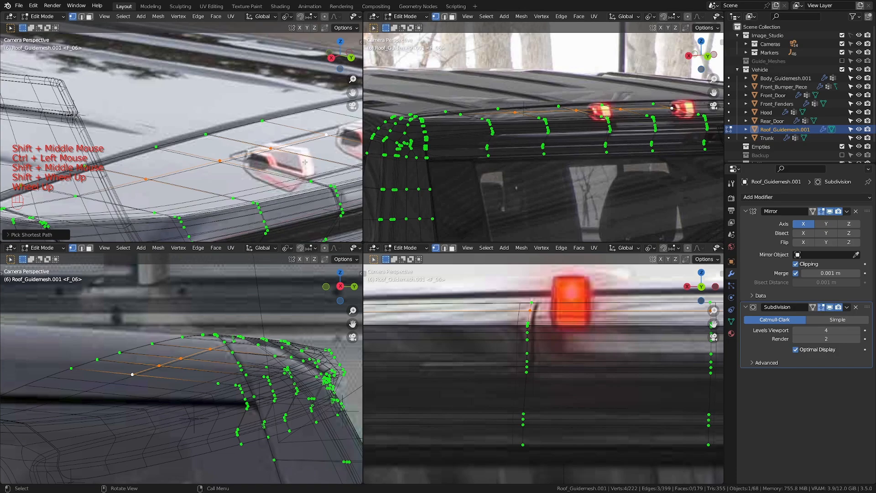
key("g")
key("g")
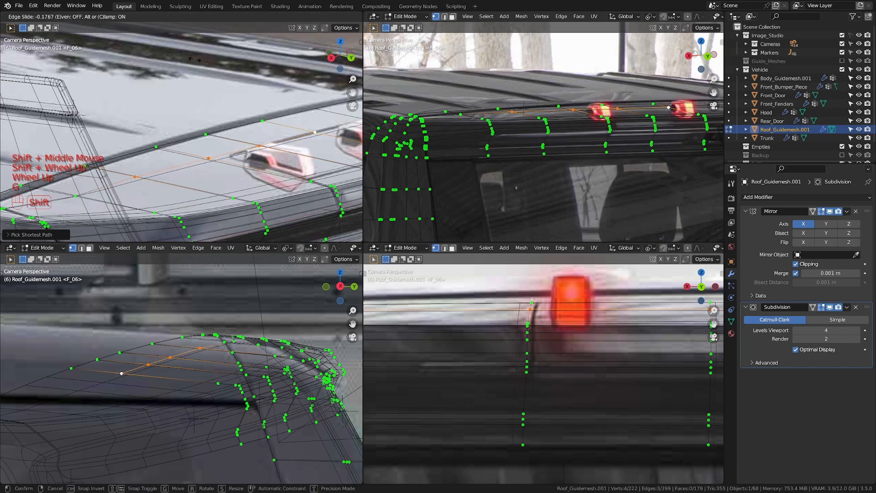
left_click(195, 55)
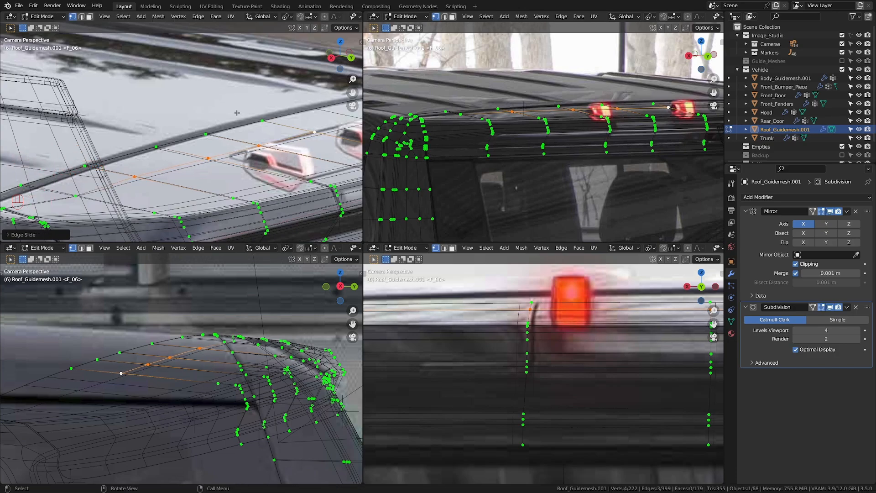
- In top view, flatten the same four-vertex row by scaling to 0 along global Y around the active centreline vertex, using the Active Element pivot
key("ctrl+space")
key("KP_7")
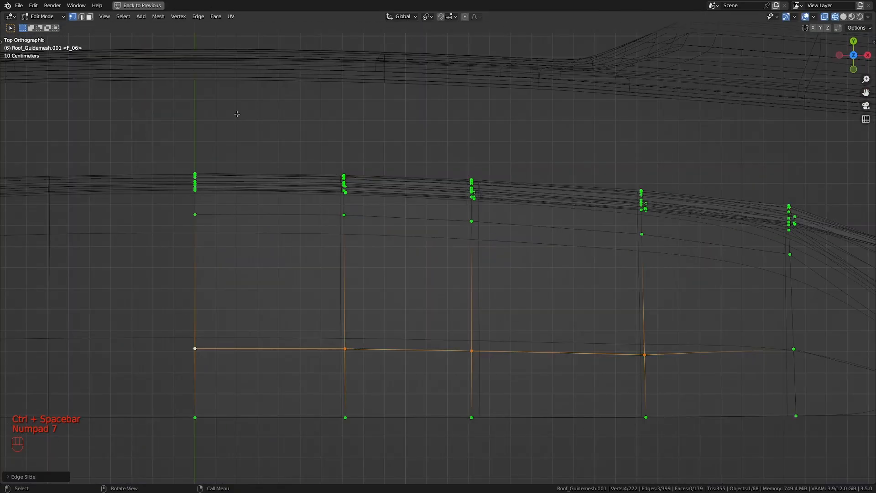
middle_click_drag(372, 219, 462, 303, "shift")
left_click(617, 316)
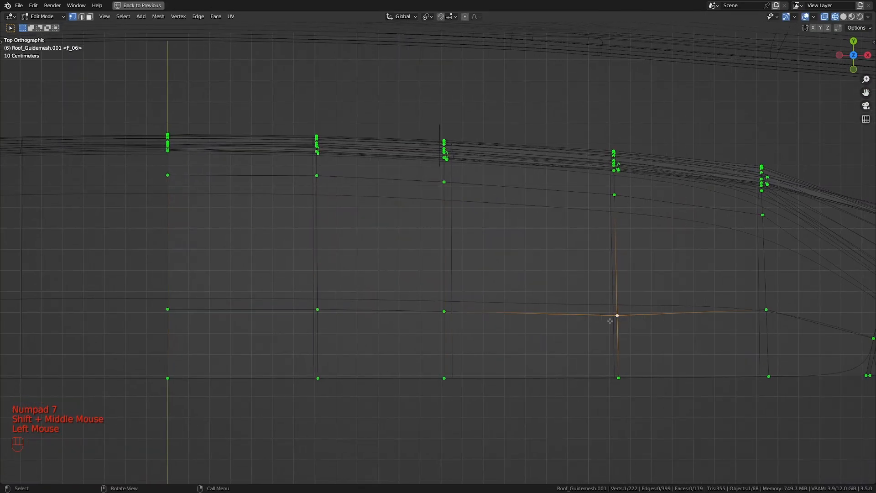
left_click(168, 309, "ctrl")
middle_click_drag(396, 293, 391, 291, "shift")
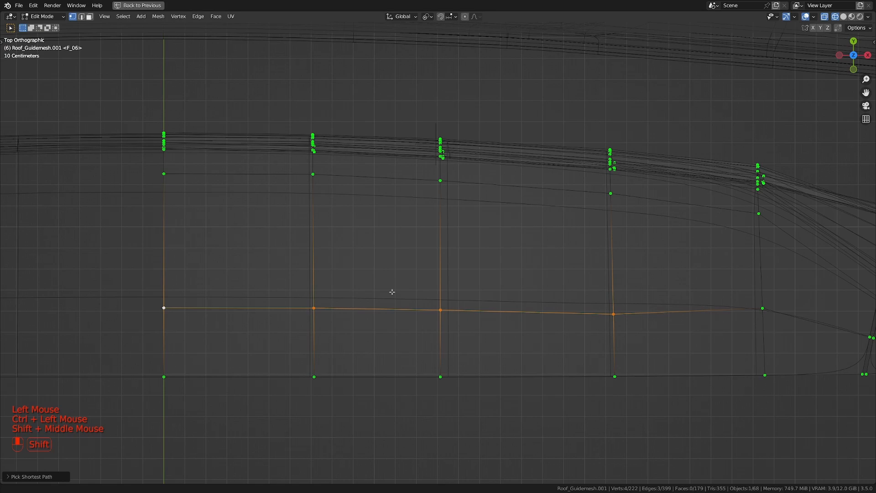
left_click(616, 314)
left_click(169, 310, "ctrl")
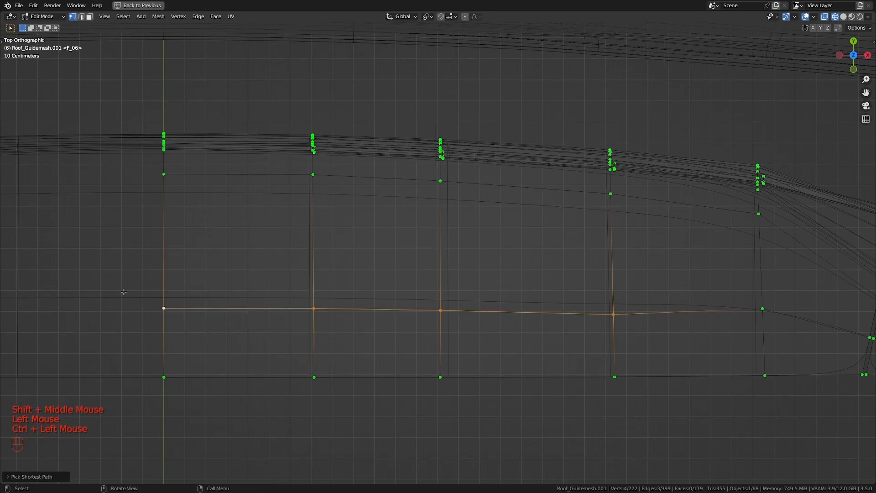
key("period")
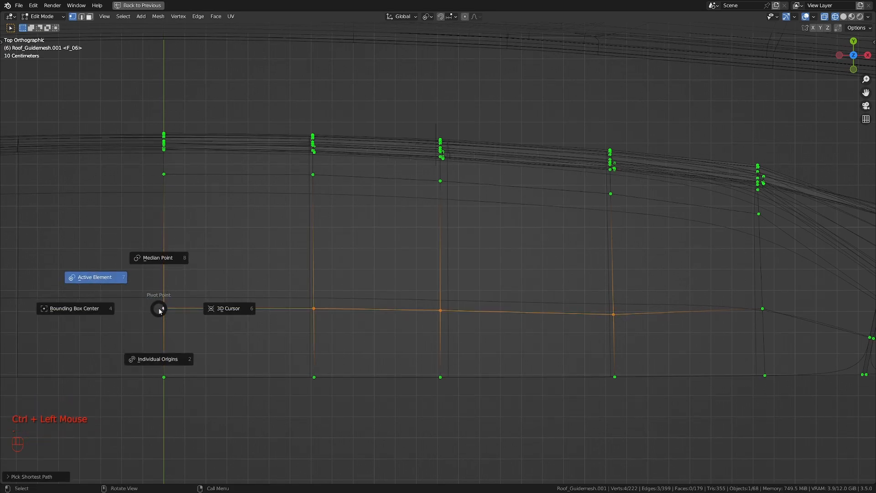
left_click(112, 279)
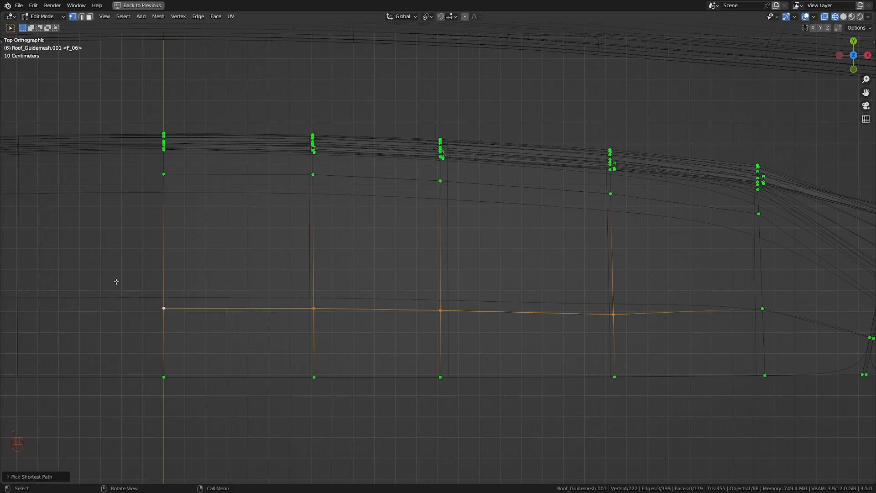
key("s")
key("y")
key("0")
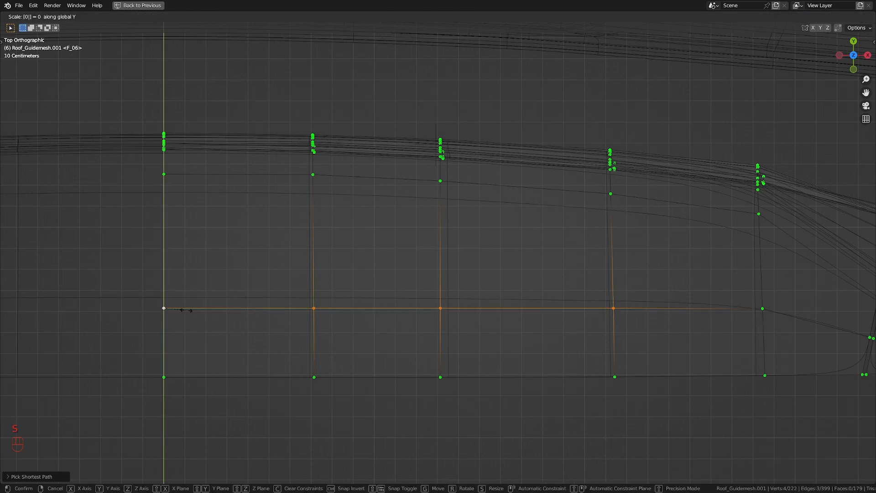
key("Return")
- In the camera view, select the three roof vertices along the outer seam from the first light inward and edge-slide them onto that seam
key("KP_0")
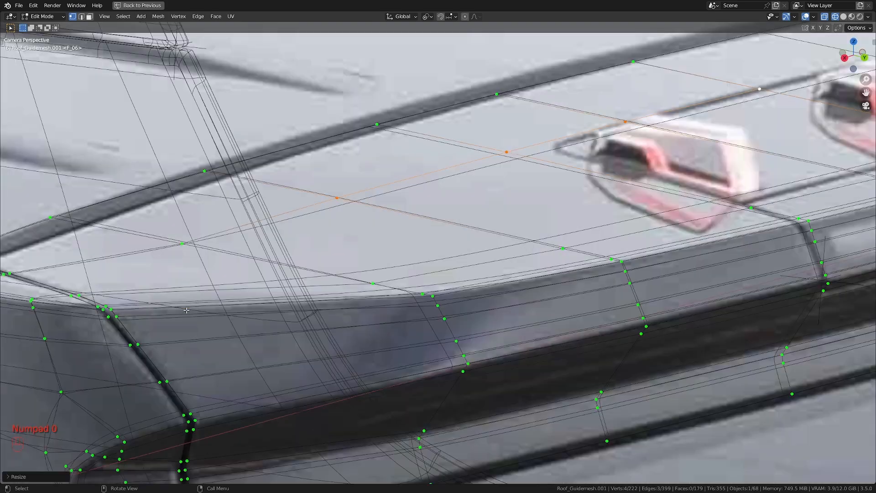
middle_click_drag(638, 205, 411, 242, "shift")
scroll(411, 242, "up", 1)
left_click(460, 240)
left_click(655, 194, "ctrl")
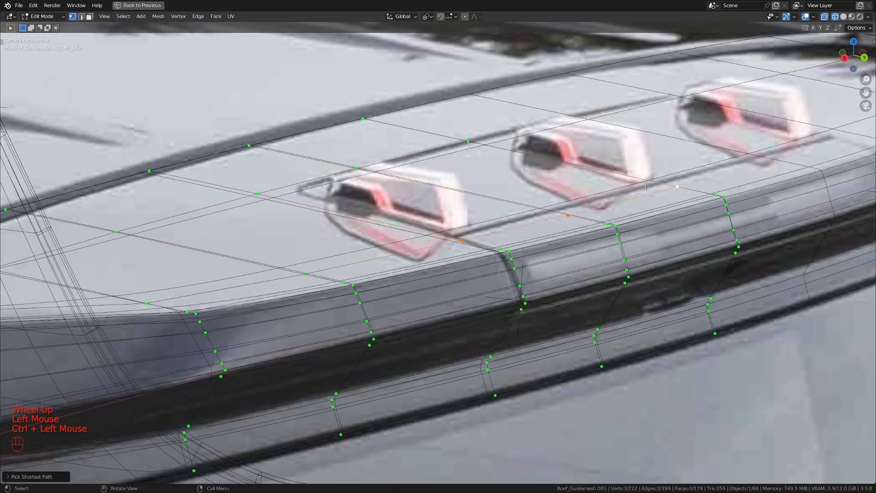
middle_click_drag(656, 194, 536, 243, "shift")
scroll(536, 243, "up", 2)
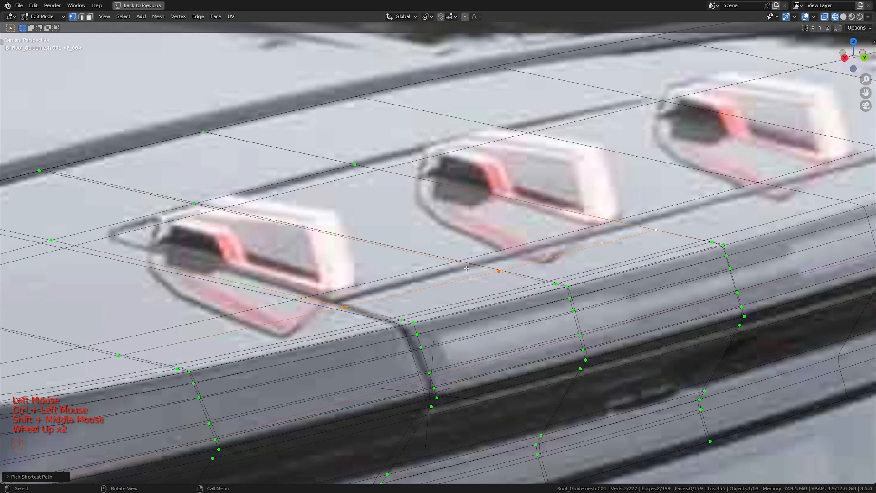
key("g")
key("g")
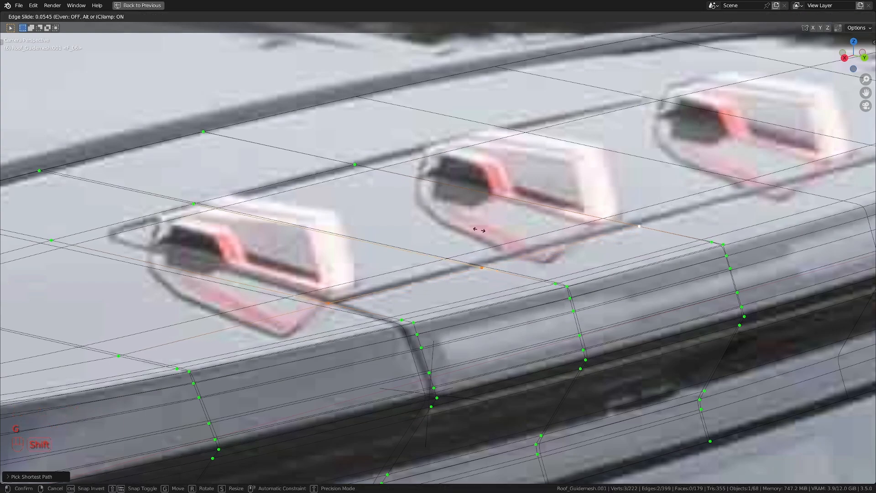
left_click(439, 207)
- Align the three outer-seam vertices by scaling them to 0 along global Y around the active vertex
type("s")
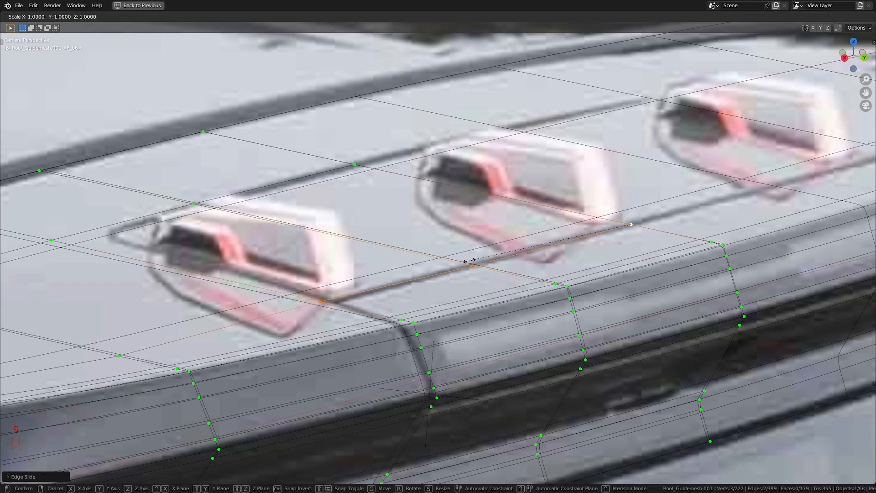
type("y0")
key("Return")
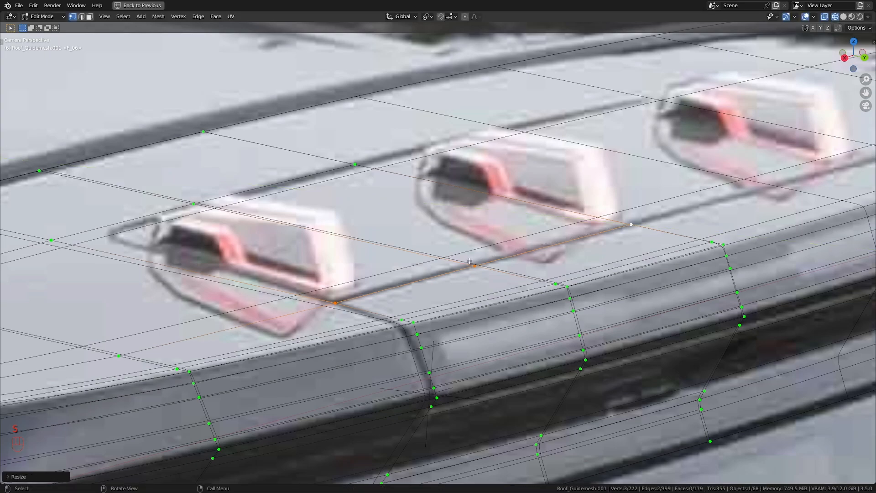
- Align the next cross loop's outer roof vertex with the seam vertex at the first light by scaling to 0 along global Y
scroll(469, 261, "down", 2)
middle_click_drag(469, 260, 571, 242, "shift")
scroll(590, 224, "up", 1)
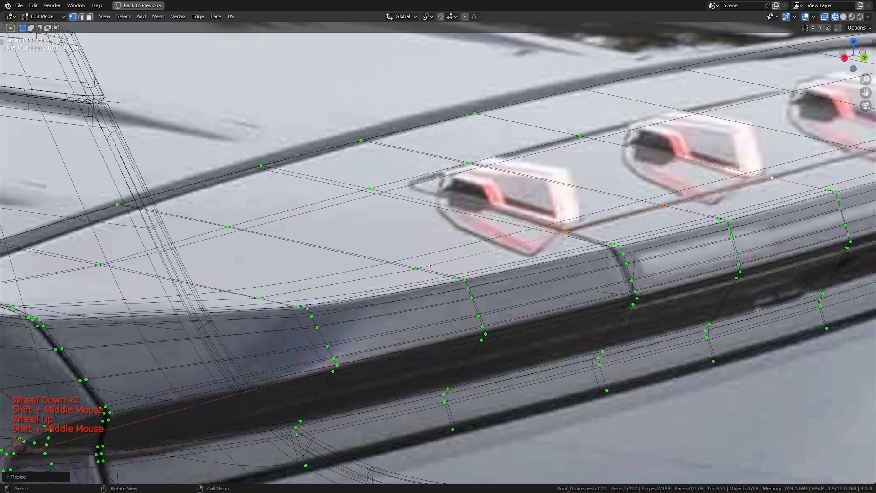
left_click(416, 269)
left_click(551, 237, "shift")
key("s")
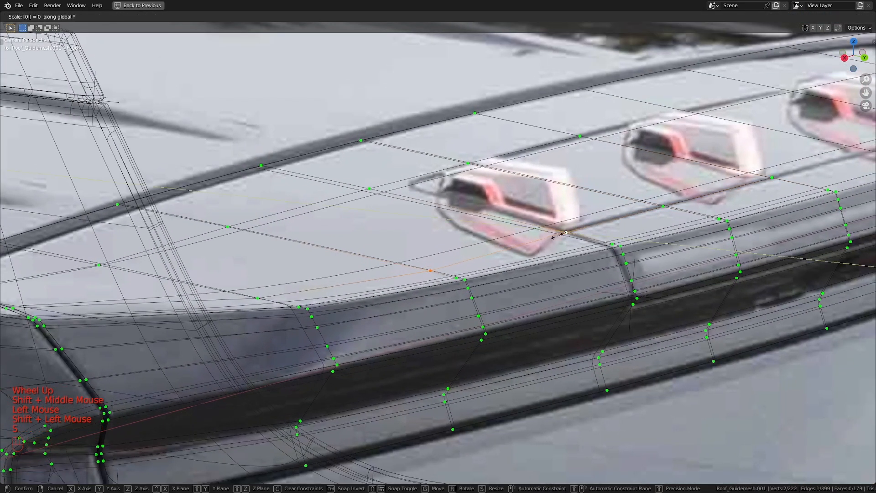
left_click(558, 236)
- Select the vertex of the first light's cross loop just inside the upper edge of the dark trim strip
scroll(539, 265, "up", 1)
middle_click_drag(539, 264, 533, 240, "shift")
scroll(588, 258, "up", 1)
key("a")
left_click(523, 278)
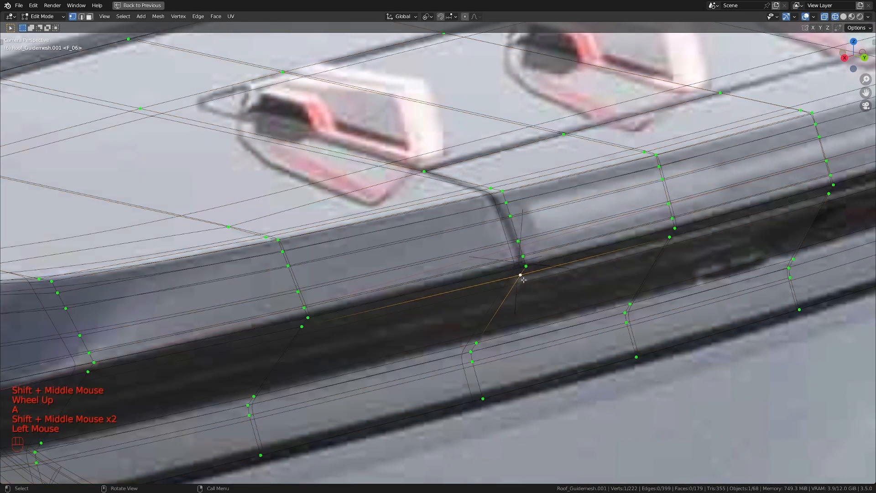
- Add an edge loop along the recessed band below the roof edge, sliding it near the band's upper edge with Even on, factor about 0.74
left_click(823, 197, "ctrl")
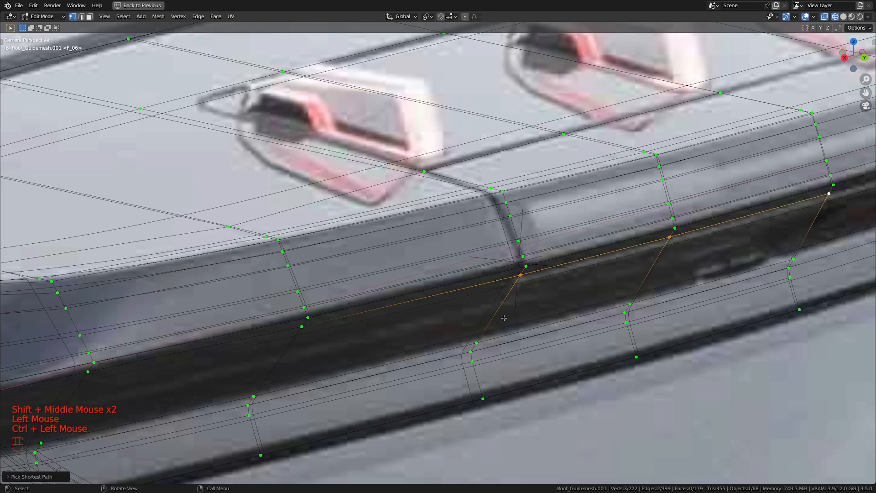
scroll(504, 318, "down", 1)
mouse_move(504, 318)
middle_mouse_down()
mouse_move(486, 285)
mouse_move(432, 318)
mouse_move(566, 299)
mouse_move(457, 313)
mouse_move(577, 292)
mouse_move(577, 271)
mouse_move(525, 296)
mouse_move(493, 337)
middle_mouse_up()
scroll(493, 274, "up", 1)
scroll(432, 319, "up", 1)
key("z")
scroll(458, 313, "up", 2)
scroll(525, 296, "down", 1)
scroll(493, 338, "up", 1)
key("ctrl+r")
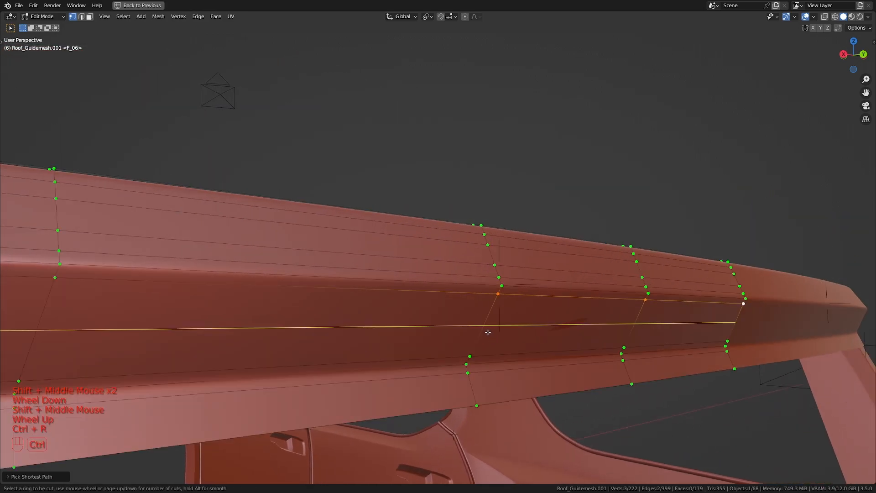
left_click(494, 331)
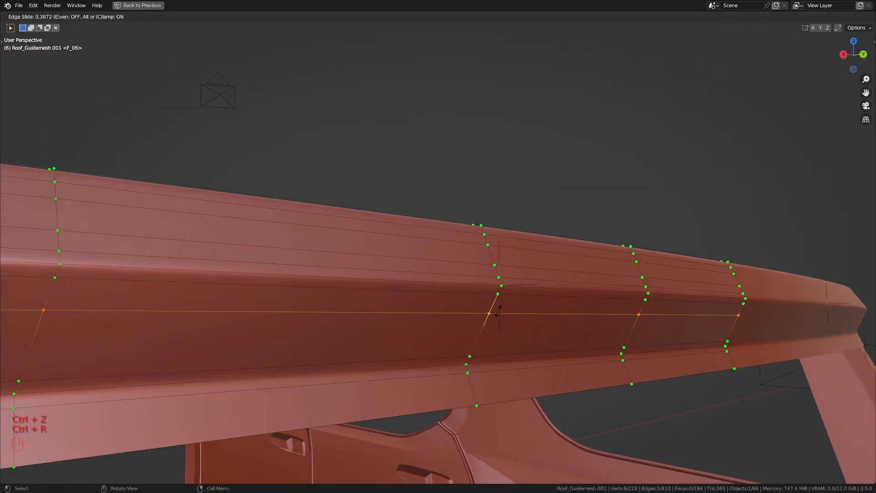
key("shift")
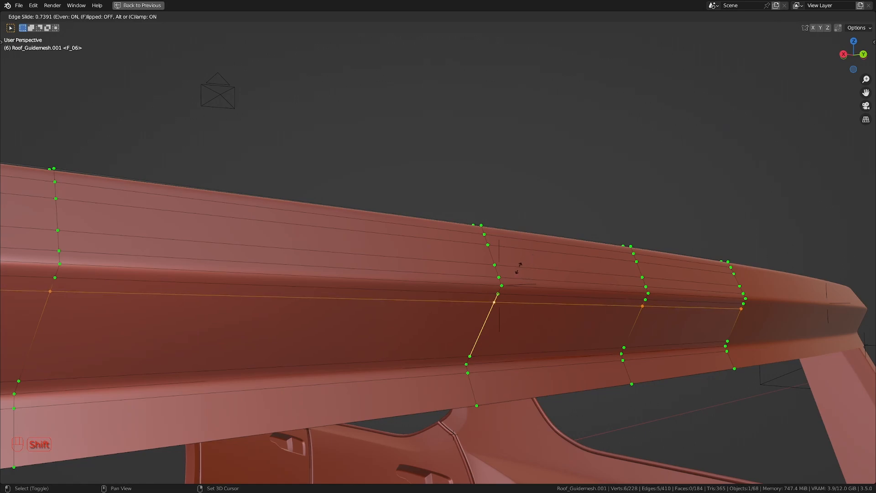
left_click(521, 264)
- Examine the new recess edge loop where it meets the seam at the roof's end corner
scroll(521, 265, "down", 2)
middle_click_drag(520, 265, 511, 291, "shift")
scroll(513, 288, "up", 1)
scroll(511, 292, "up", 1)
scroll(475, 270, "down", 1)
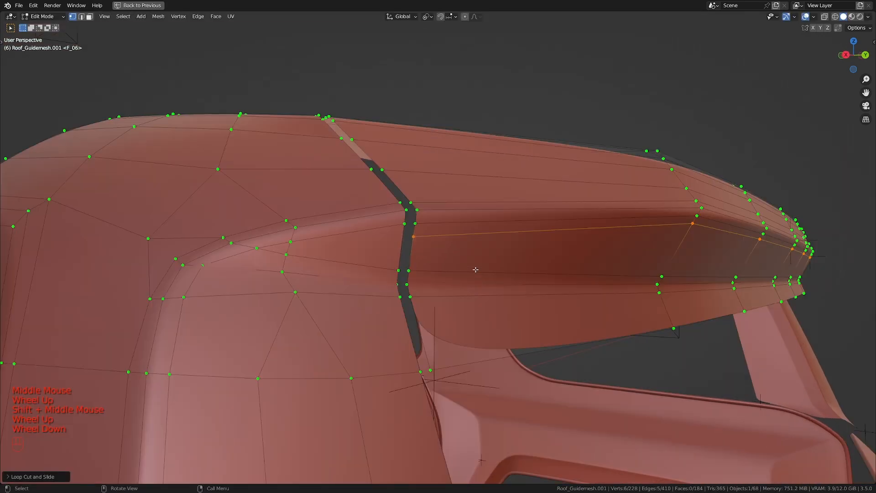
scroll(405, 242, "down", 1)
middle_click_drag(405, 242, 405, 266)
mouse_move(405, 267)
middle_mouse_down("shift")
mouse_move(463, 290)
mouse_move(453, 277)
middle_mouse_up("shift")
scroll(405, 269, "up", 1)
- In wireframe camera view, select the block of faces spanning the lamp panel from its inner top corner to the roof's lower rim
key("KP_0")
key("z")
middle_click_drag(373, 142, 352, 179, "shift")
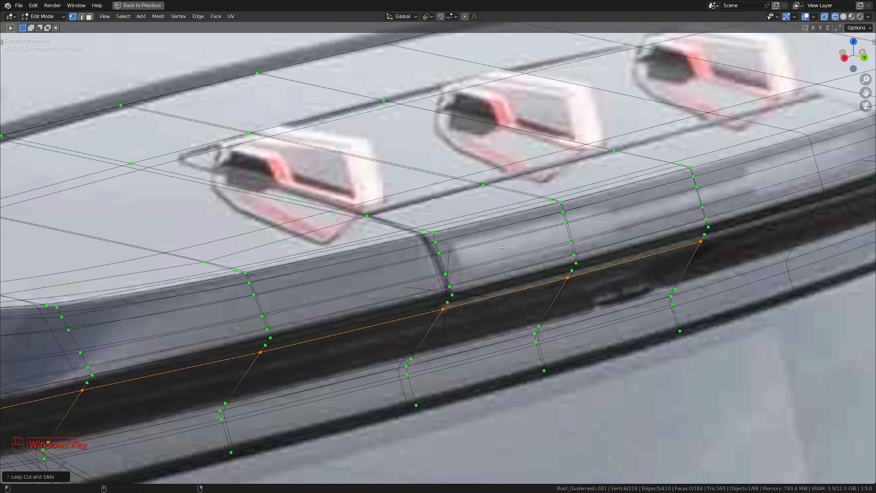
scroll(321, 249, "down", 1)
left_click(188, 174)
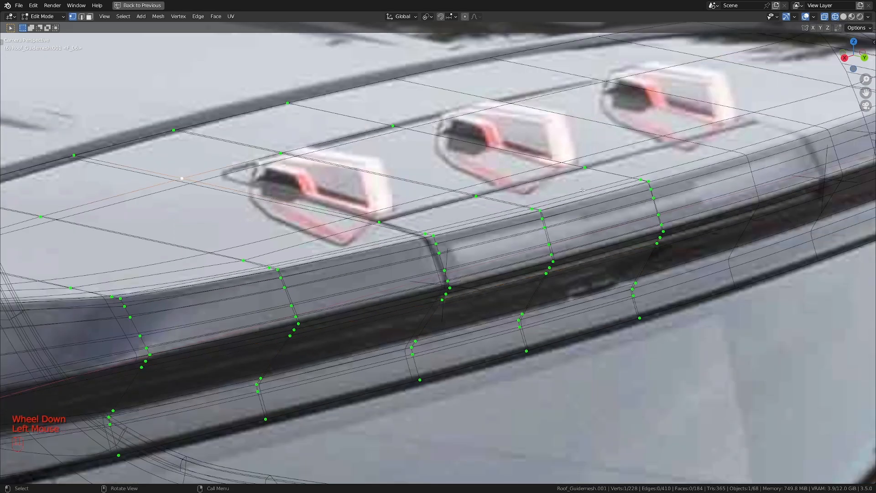
left_click(639, 318, "ctrl+shift")
scroll(491, 269, "up", 2)
middle_click_drag(510, 286, 565, 333, "shift")
scroll(579, 348, "down", 1)
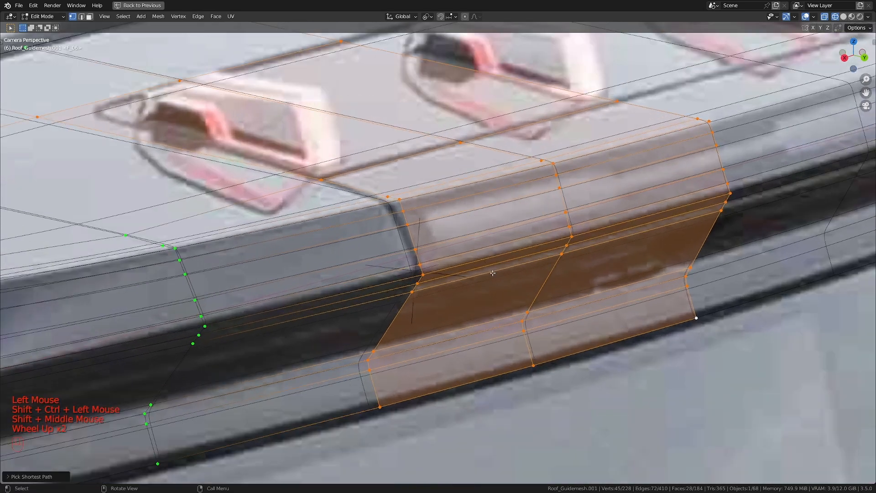
- Try insetting the selected panel faces about 0.017 m with Boundary off, inspect the border from several angles, and undo the inset
key("i")
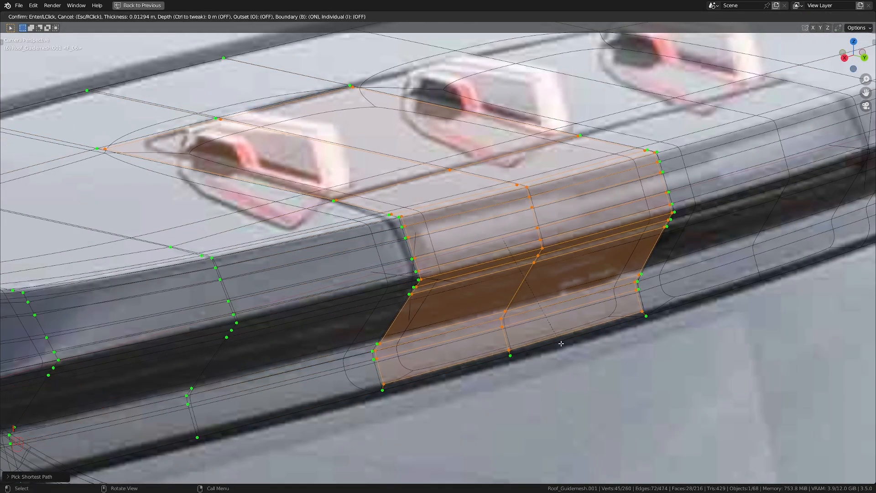
key("b")
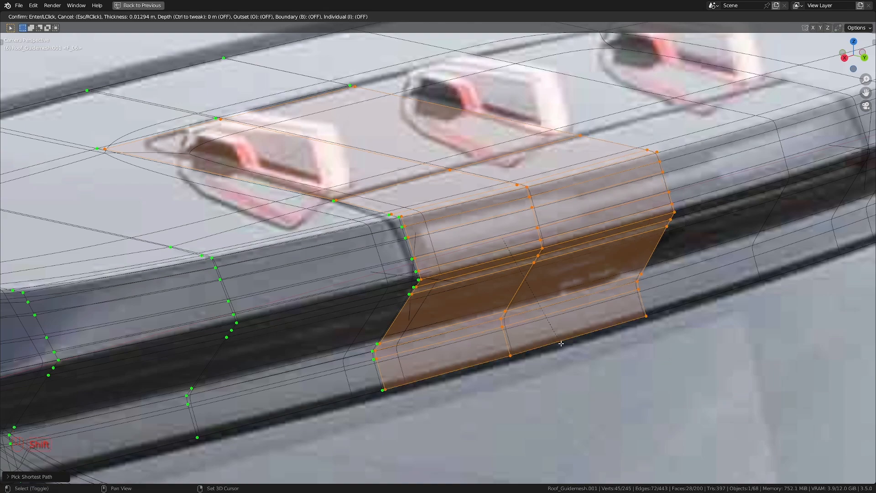
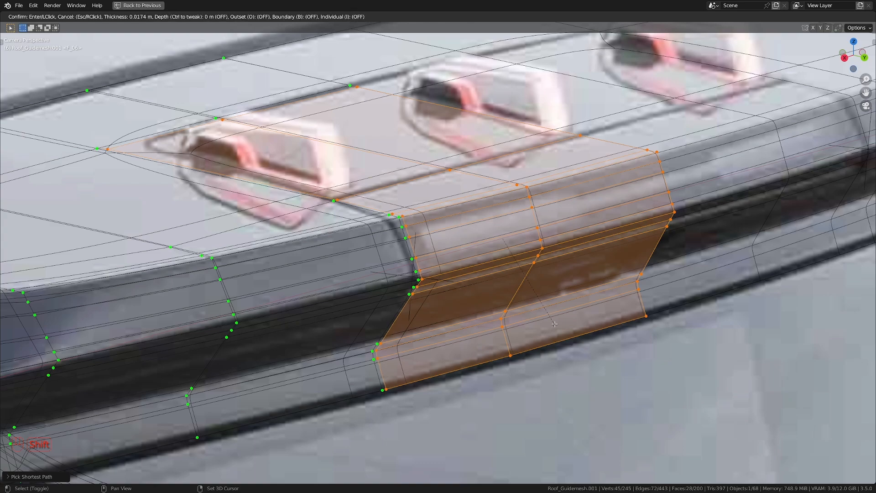
left_click(551, 315)
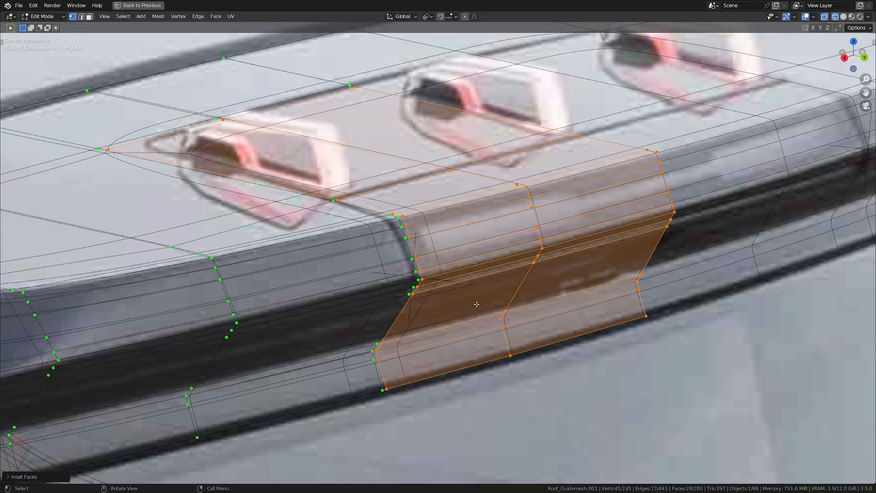
key("KP_0")
mouse_move(551, 315)
middle_mouse_down()
mouse_move(439, 324)
mouse_move(525, 228)
middle_mouse_up()
key("z")
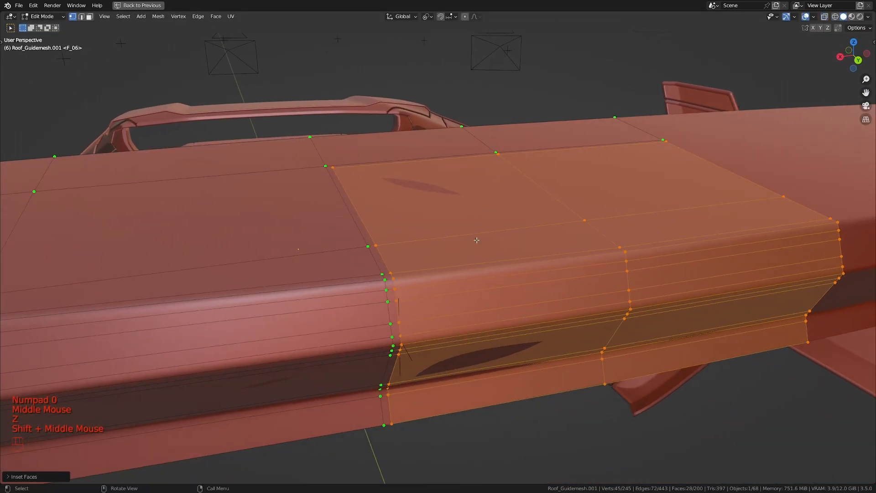
mouse_move(456, 260)
middle_mouse_down()
mouse_move(393, 297)
mouse_move(511, 278)
middle_mouse_up()
scroll(393, 297, "down", 2)
middle_click_drag(394, 285, 436, 292)
middle_click_drag(435, 291, 497, 263, "shift")
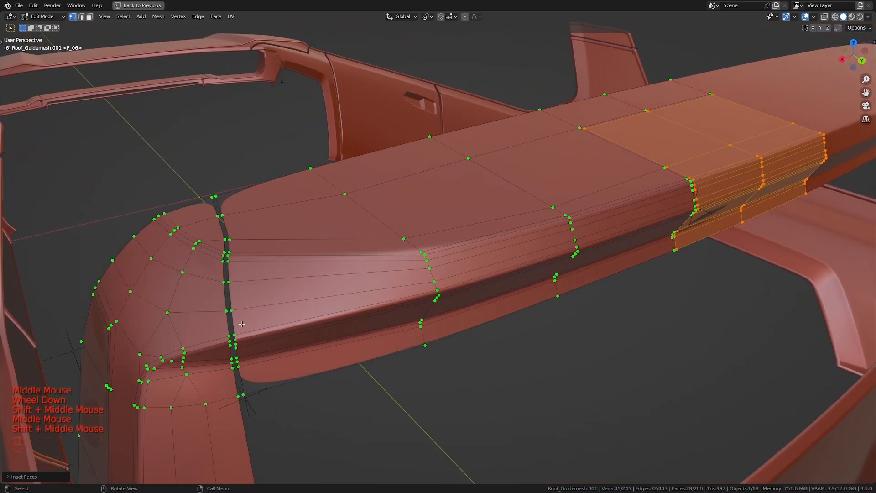
scroll(207, 307, "up", 2)
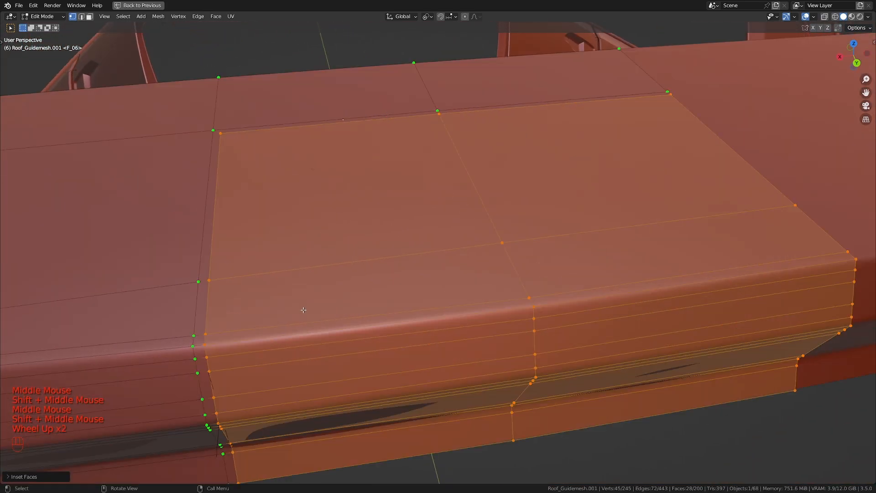
middle_click_drag(196, 333, 185, 360)
key("ctrl+z")
- Inset the selected panel faces by a thin margin with Boundary off and clear the selection
key("i")
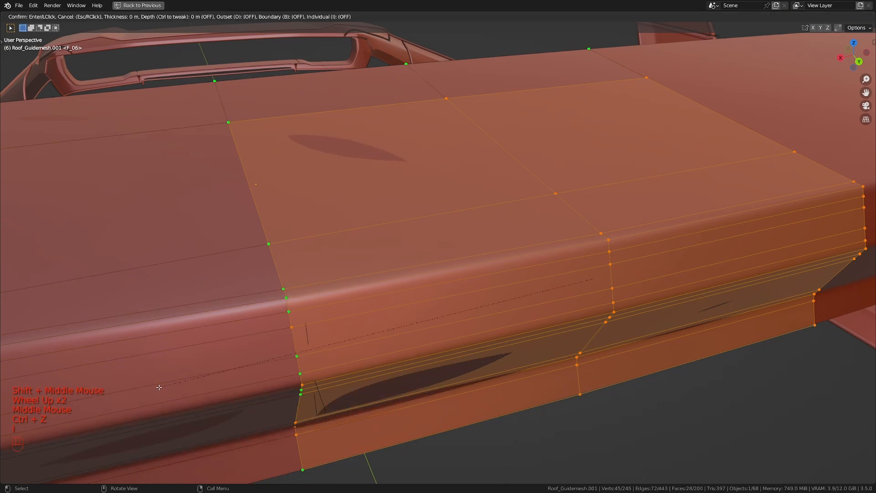
left_click(142, 365)
scroll(142, 365, "down", 2)
middle_click_drag(143, 364, 381, 177)
scroll(296, 337, "up", 2)
key("a")
key("a")
- Slide the recess edge loop slightly down, factor about -0.03, and add a centred loop between it and the edge above
left_click(371, 179, "alt")
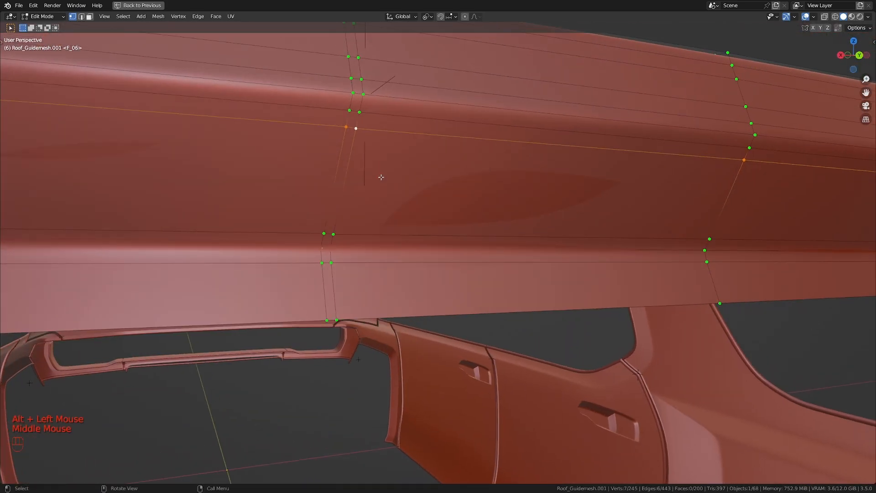
key("g")
key("g")
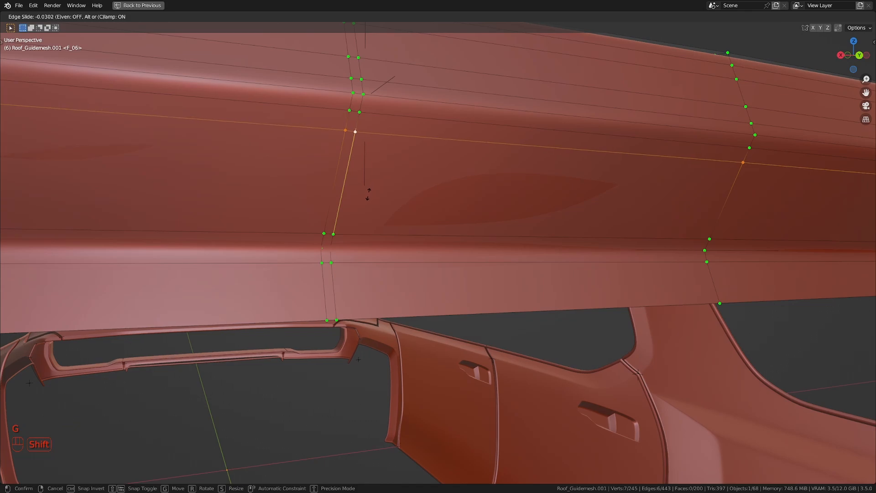
left_click(349, 126)
key("ctrl+r")
left_click(354, 119)
right_click(354, 120)
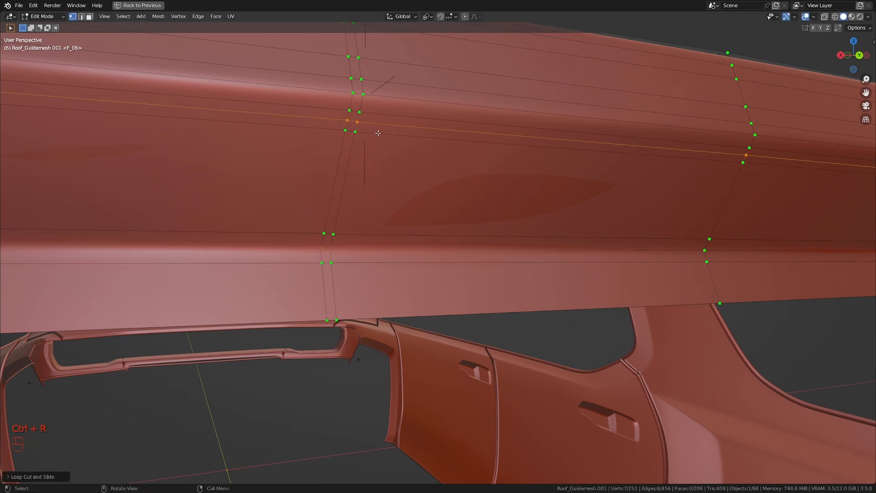
middle_click_drag(357, 157, 351, 160, "shift")
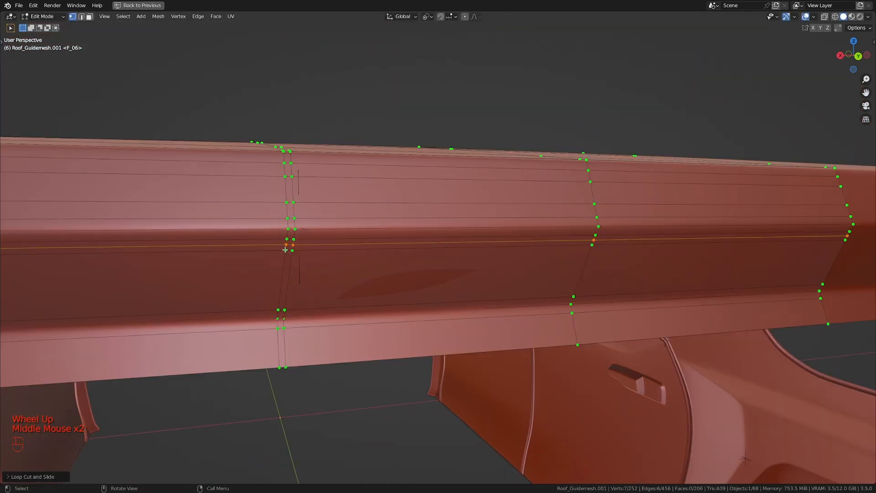
- Delete the narrow strip of faces outlining the panel: down its side, along its inner top edge, and along the upper recess
left_click(285, 249)
middle_click_drag(285, 249, 268, 221)
left_click(254, 226, "ctrl+shift")
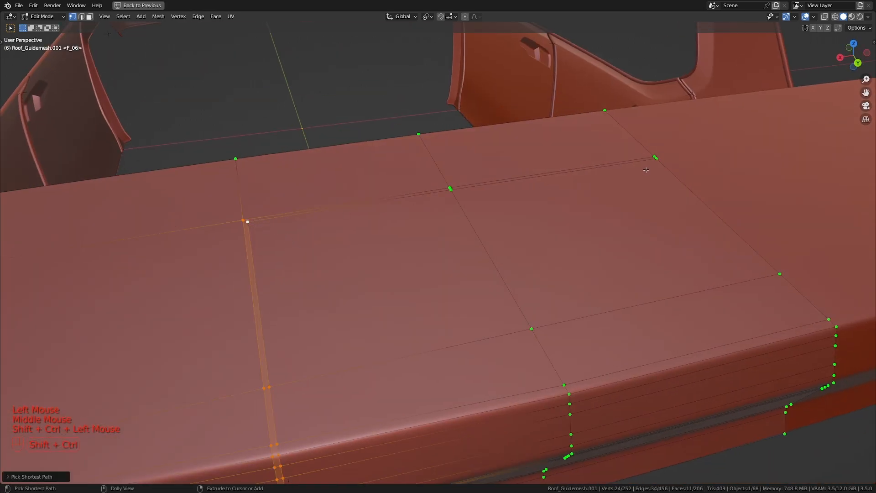
left_click(657, 157, "ctrl+shift")
middle_click_drag(547, 216, 549, 203)
key("ctrl+z")
left_click(651, 153, "ctrl+shift")
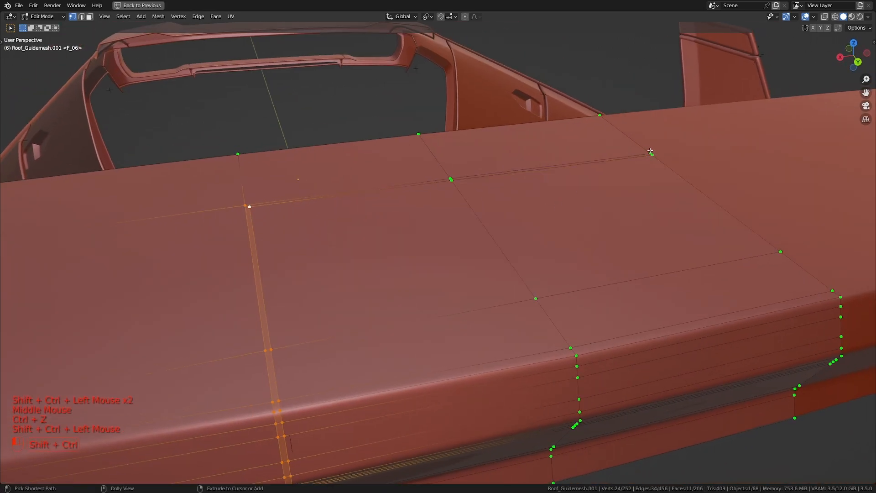
middle_click_drag(522, 239, 342, 149)
left_click(291, 133, "shift")
left_click(291, 132, "shift")
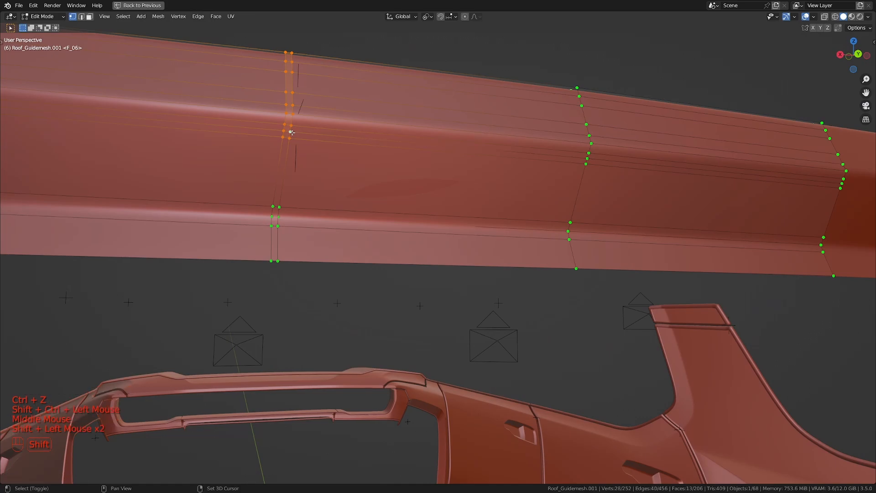
left_click(842, 191, "ctrl+shift")
middle_click_drag(843, 191, 593, 205)
key("ctrl+z")
middle_click_drag(592, 205, 476, 214)
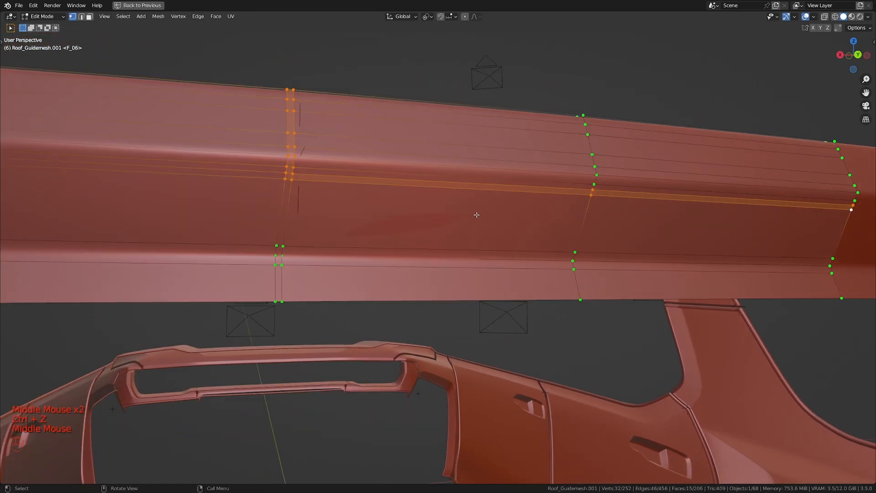
key("x")
left_click(550, 202)
- Examine the panel's cut outline in Object Mode and compare it with the reference photo in wireframe camera view
scroll(550, 202, "up", 1)
key("Tab")
middle_click_drag(550, 202, 335, 265)
key("Tab")
key("Tab")
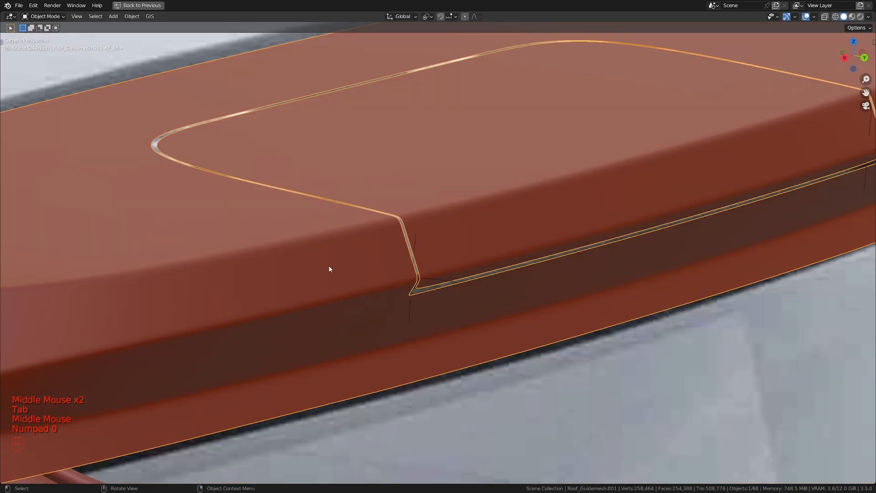
key("z")
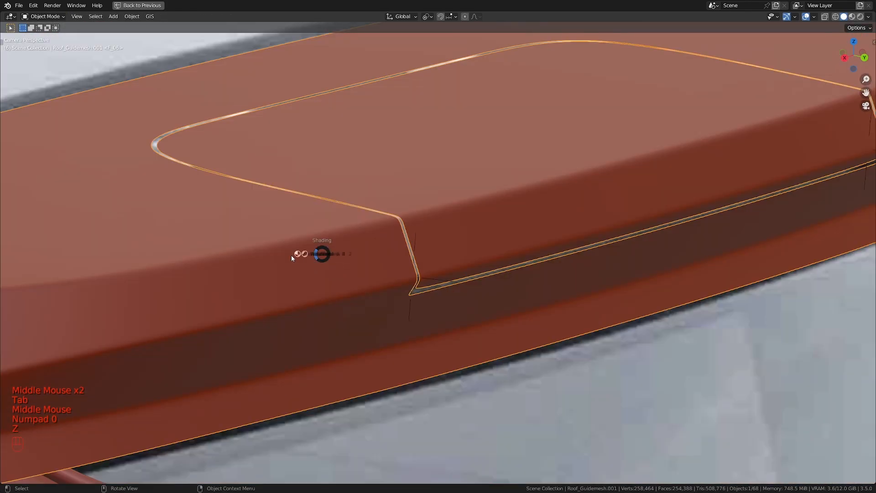
scroll(319, 269, "up", 2)
middle_click_drag(301, 253, 356, 259, "shift")
- Add centred edge loops beside the panel's rounded corner, one on the surrounding roof and one on the panel
key("Tab")
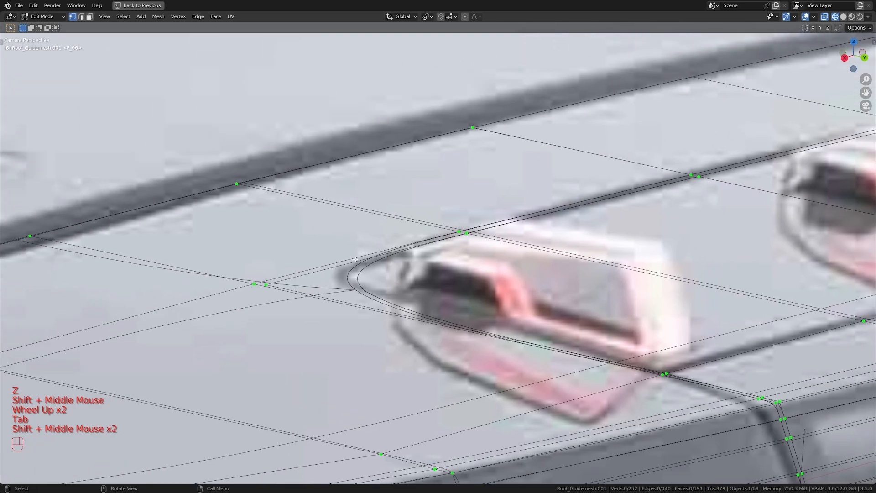
scroll(356, 260, "down", 1)
scroll(354, 253, "up", 1)
key("ctrl+r")
left_click(355, 253)
right_click(355, 253)
key("ctrl+r")
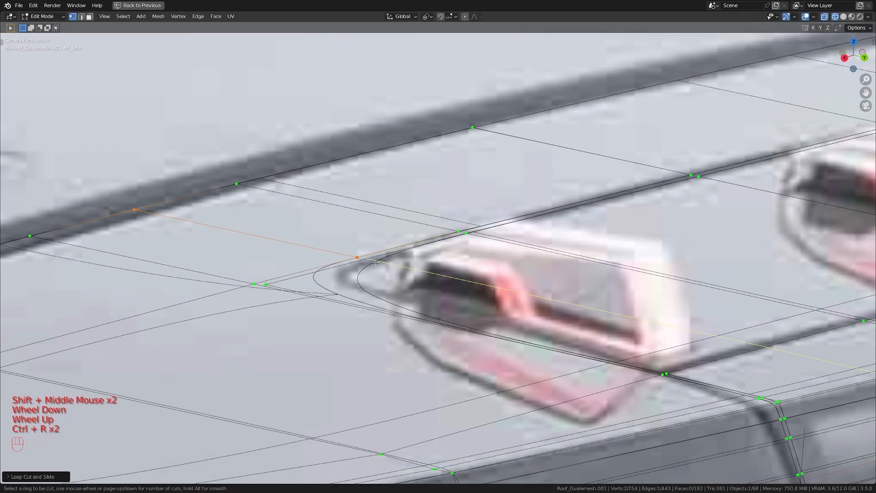
left_click(369, 259)
right_click(369, 259)
- Slide both new edge loops together toward the panel's corner by a factor of about -0.81 to tighten its curve
left_click(348, 255, "alt+shift")
key("g")
key("g")
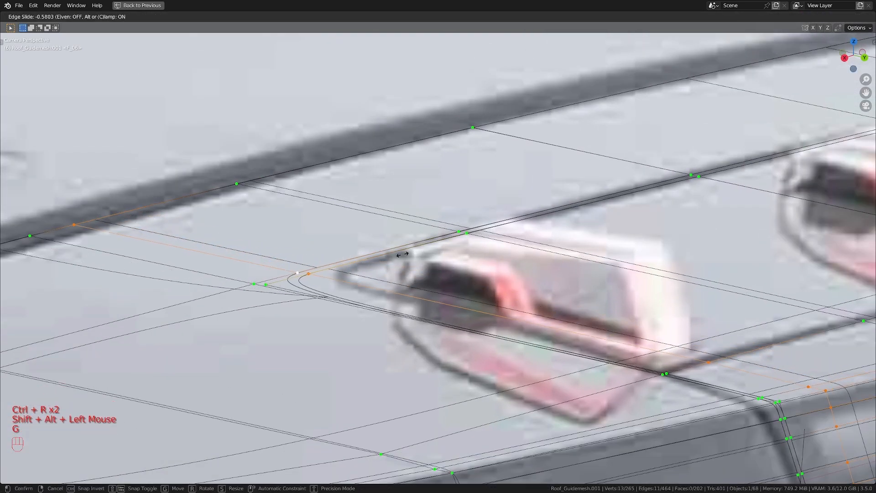
key("shift")
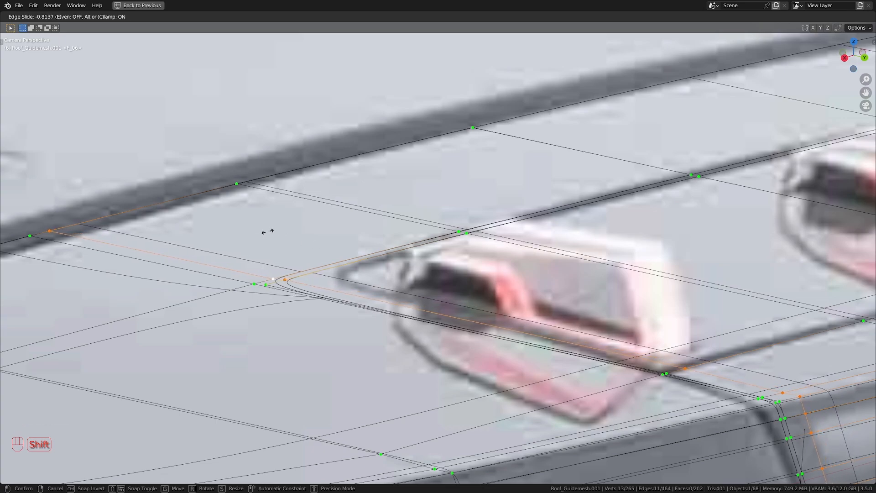
left_click(267, 231)
- In top view, slide the surrounding roof's new edge into line with the panel's matching loop near the corner
scroll(301, 255, "down", 3)
key("z")
mouse_move(365, 280)
middle_mouse_down()
mouse_move(485, 329)
mouse_move(501, 319)
mouse_move(338, 292)
middle_mouse_up()
scroll(485, 329, "up", 2)
mouse_move(337, 292)
middle_mouse_down()
mouse_move(286, 280)
mouse_move(327, 335)
mouse_move(365, 340)
middle_mouse_up()
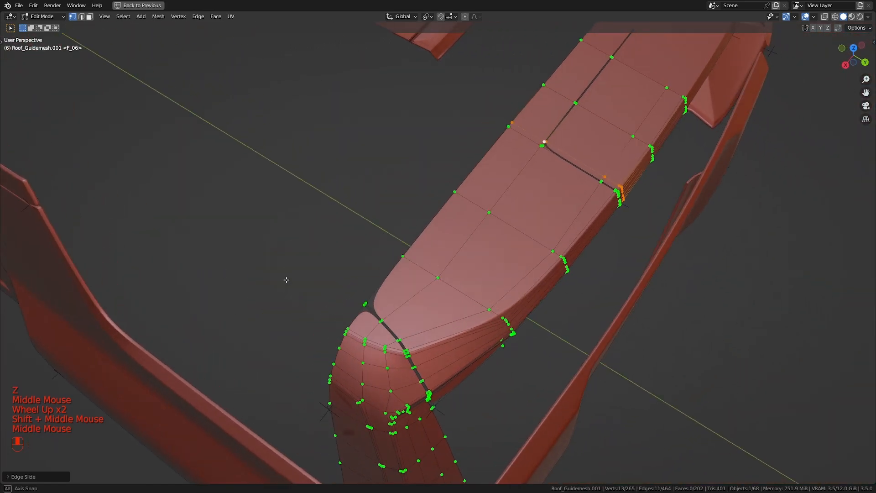
key("KP_7")
scroll(328, 335, "up", 2)
scroll(347, 337, "up", 1)
left_click(378, 356, "alt")
key("g")
key("g")
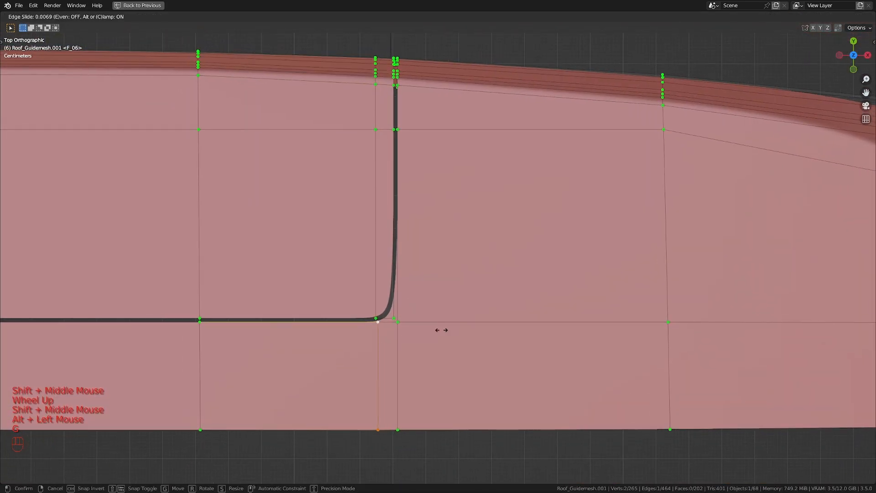
left_click(440, 302)
- Add lengthwise edge loops midway along the panel's short seam, one across the panel and one across the adjoining roof
scroll(439, 303, "down", 1)
middle_click_drag(439, 302, 424, 283, "shift")
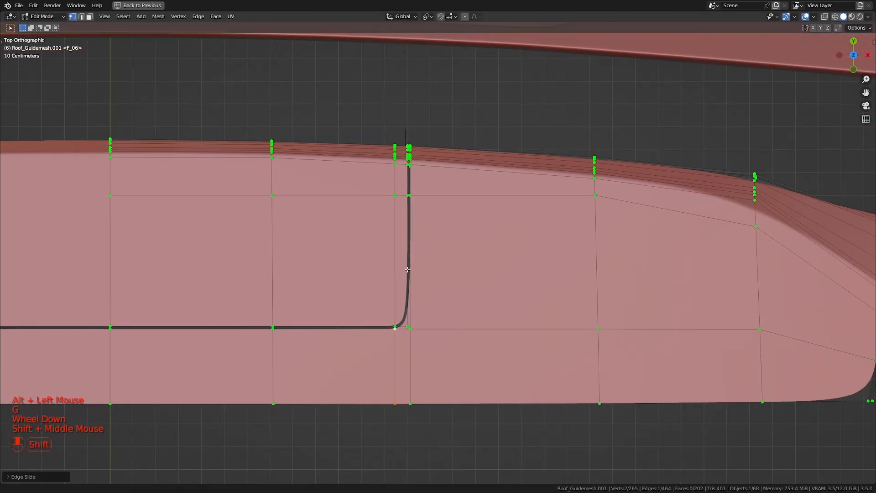
scroll(424, 283, "up", 1)
key("ctrl+r")
left_click(415, 267)
right_click(416, 266)
key("ctrl+r")
left_click(408, 262)
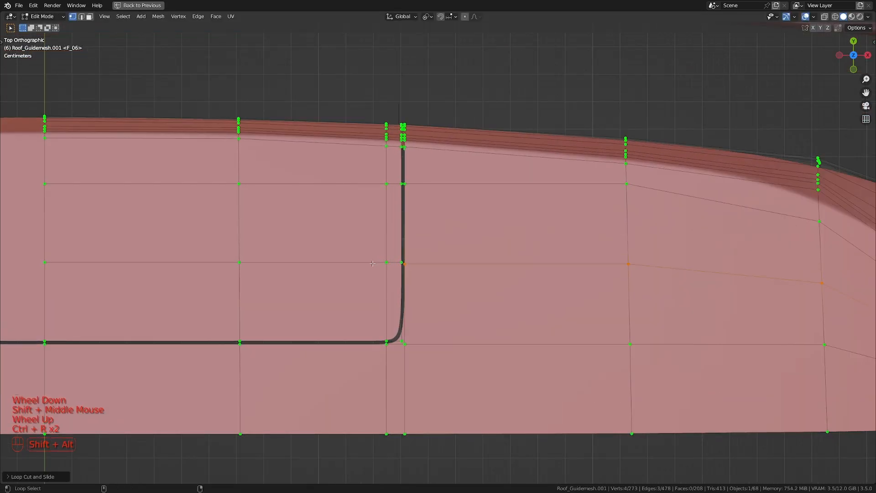
- Slide the panel's and roof's new lengthwise loops together toward the rounded corner by a factor of about -0.77
left_click(372, 263, "alt+shift")
key("g")
key("g")
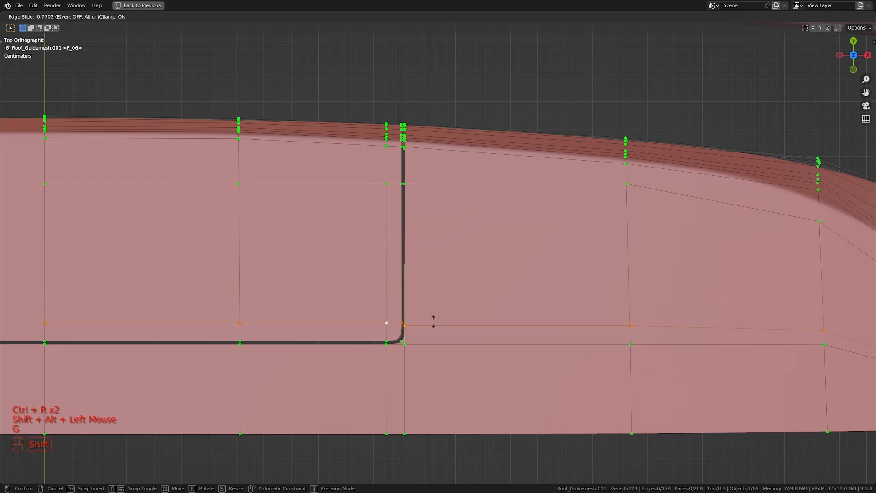
left_click(437, 320)
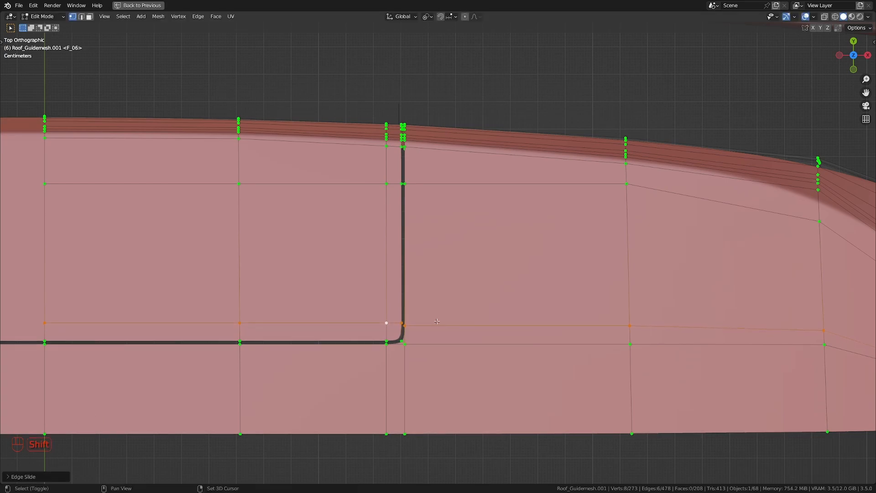
- Slide the panel's lengthwise loop alone by a factor of about -0.12 to line it up with the adjoining roof's loop
left_click(373, 319, "alt")
key("g")
key("g")
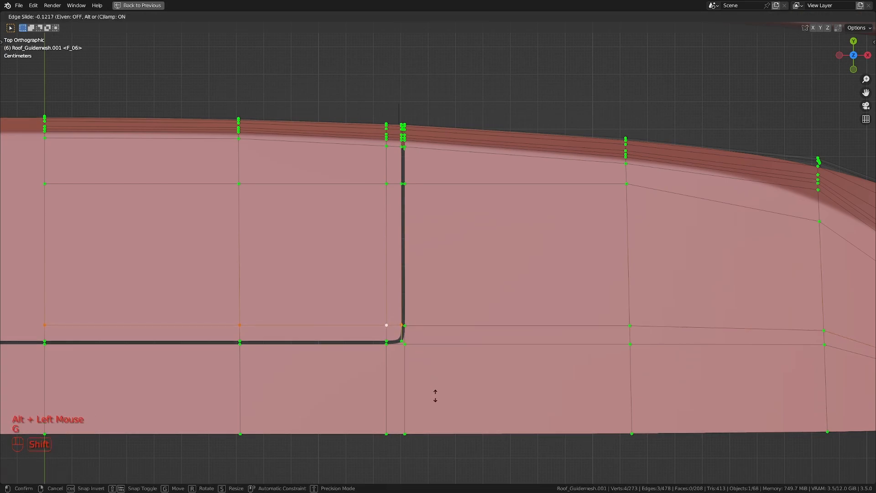
left_click(435, 396)
- Dissolve the last segment of the roof's new lengthwise loop at the tapered end beside the side seam
scroll(438, 392, "down", 3)
middle_click_drag(578, 359, 310, 284, "shift")
scroll(410, 262, "up", 5)
scroll(452, 305, "up", 2)
middle_click_drag(456, 259, 626, 330, "shift")
left_click(470, 307)
scroll(469, 307, "down", 2)
left_click(501, 248, "ctrl")
key("x")
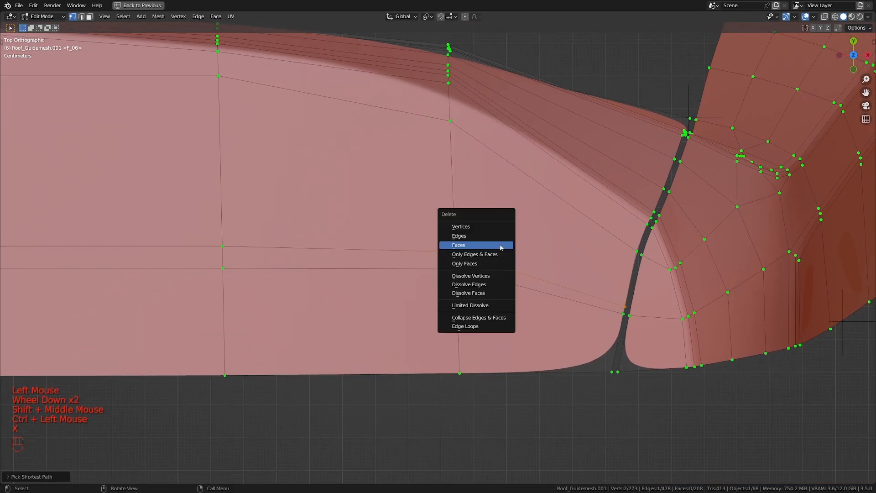
left_click(470, 284)
scroll(455, 250, "up", 1)
middle_click_drag(455, 251, 464, 263, "shift")
scroll(465, 263, "up", 1)
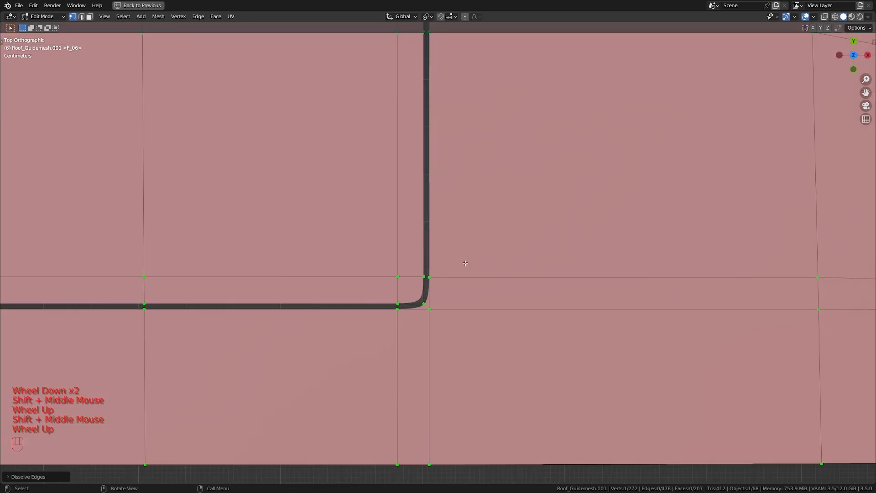
- Slide the crosswise edge loops beside the corner, on panel and roof together, away from it by a factor of about 0.04
scroll(465, 263, "down", 5)
key("KP_0")
key("z")
scroll(401, 272, "up", 2)
key("KP_7")
key("z")
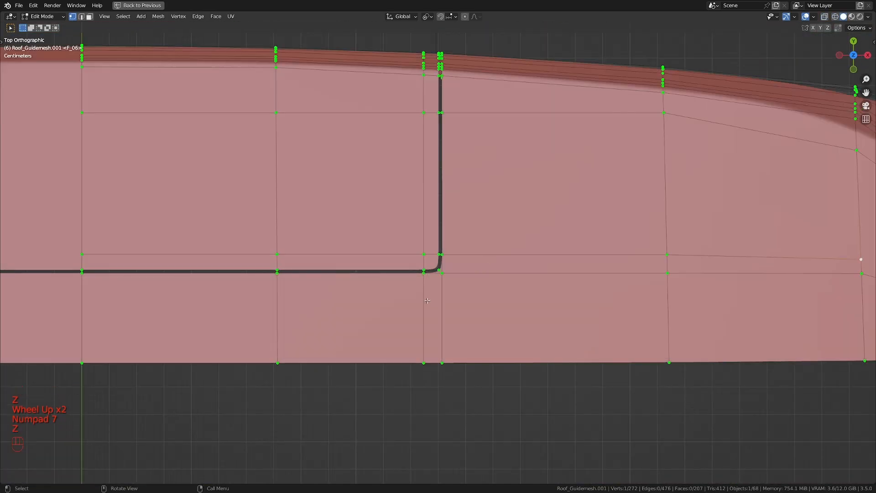
left_click(427, 300, "alt")
left_click(426, 237, "alt+shift")
middle_click_drag(456, 248, 469, 248, "shift")
scroll(468, 248, "up", 2)
key("g")
key("g")
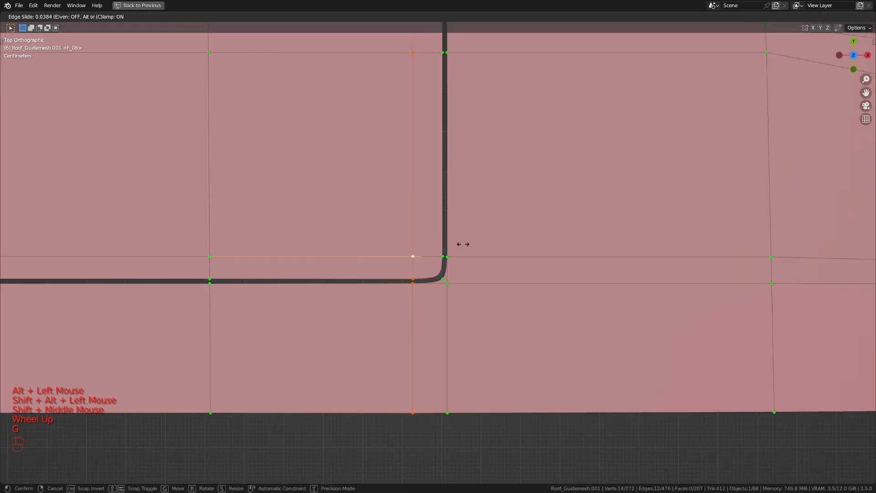
left_click(463, 244)
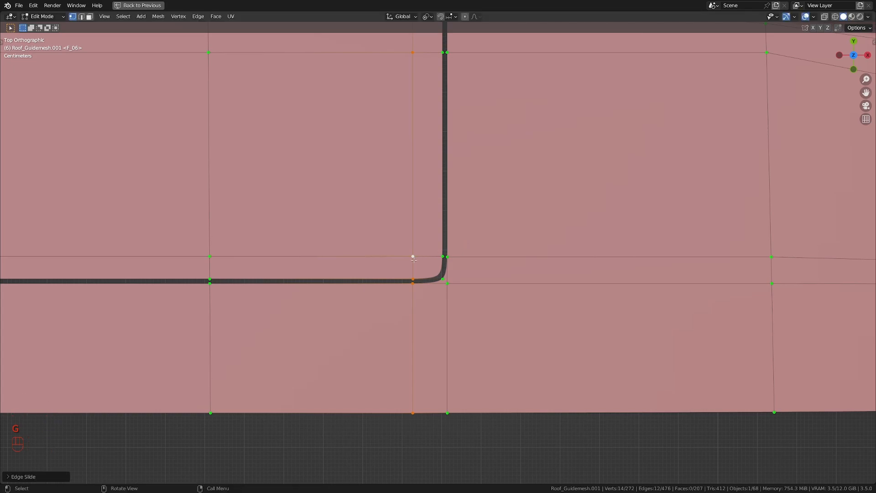
- Slide the lengthwise loops beside the corner away from it by a factor of about 0.03 to soften the curve
left_click(373, 257, "alt")
scroll(524, 261, "down", 2)
middle_click_drag(524, 261, 525, 278, "shift")
scroll(525, 279, "up", 2)
key("g")
key("g")
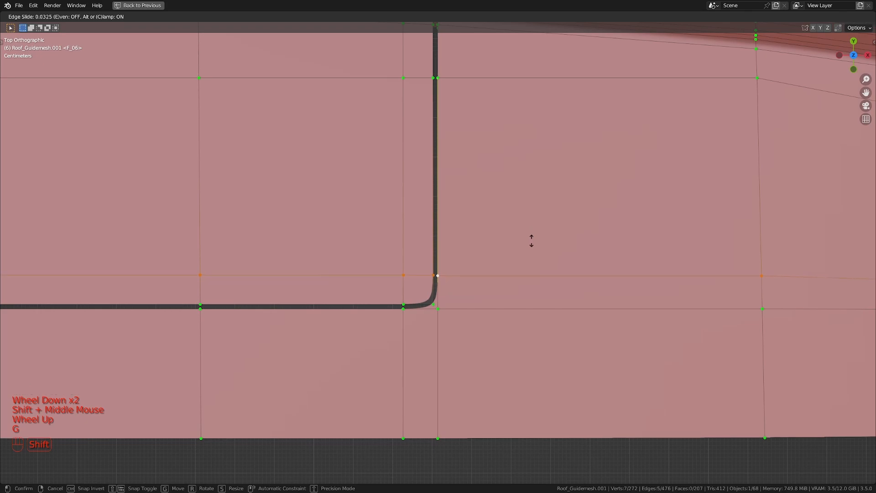
left_click(531, 241)
- Check the panel's rounded corner without the edit overlay and compare it with the reference photo in camera view
key("Tab")
scroll(469, 288, "down", 6)
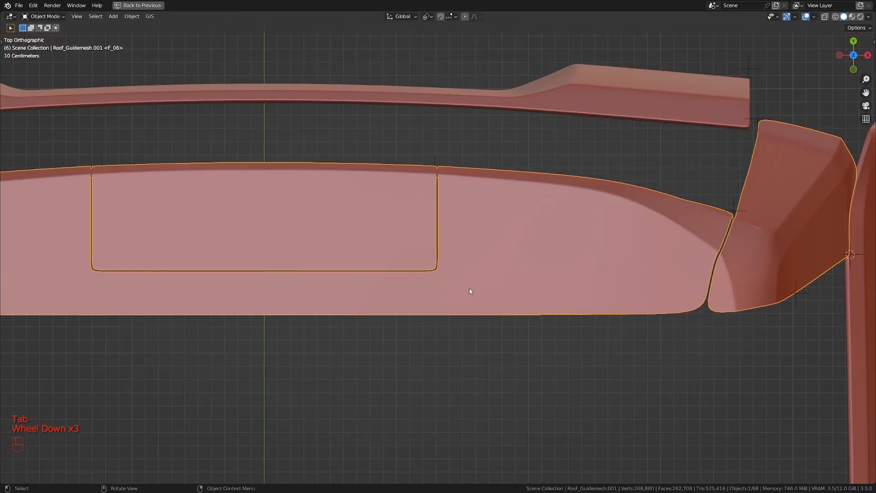
scroll(446, 333, "up", 3)
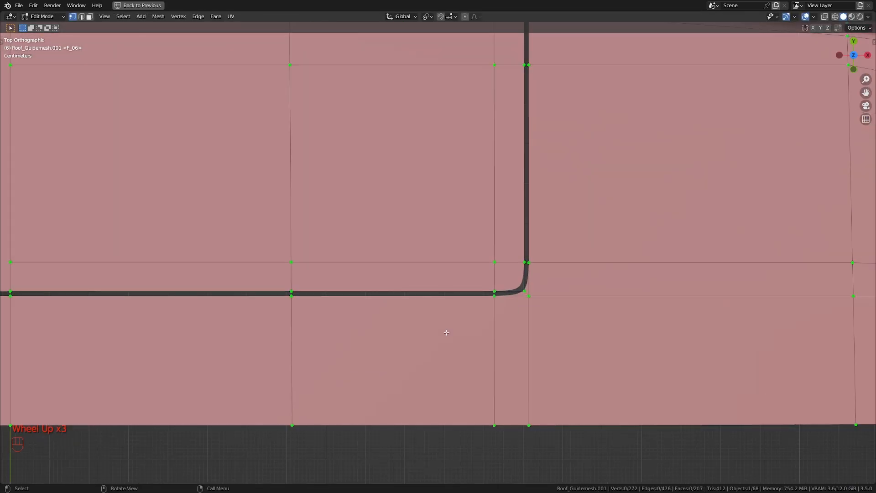
key("KP_0")
key("z")
middle_click_drag(438, 335, 346, 338, "shift")
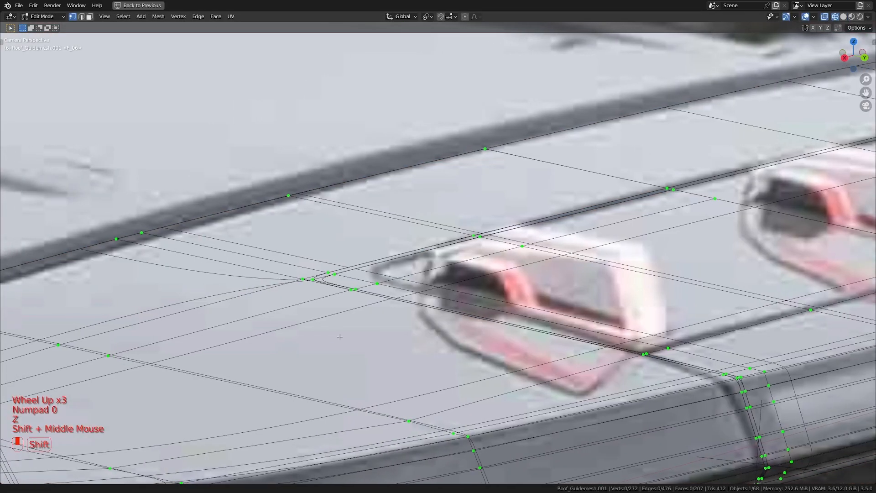
scroll(345, 337, "up", 2)
key("KP_7")
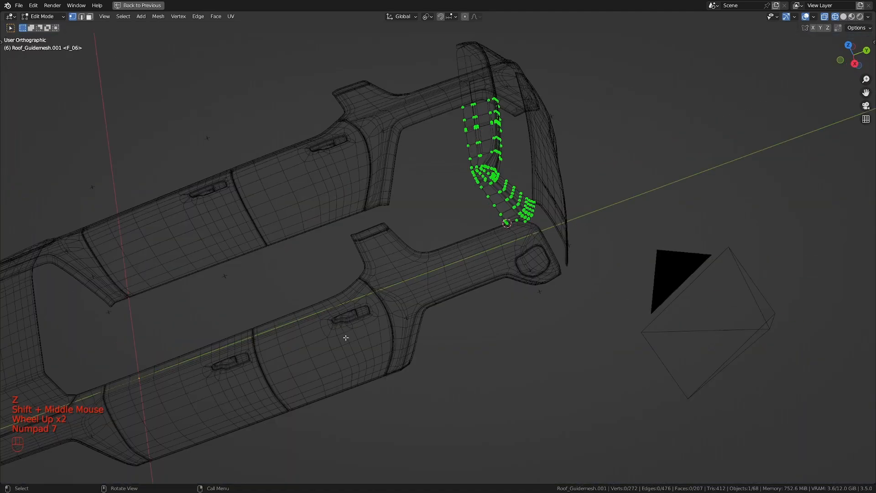
- In top view, slide the panel's and roof's crosswise loops slightly farther from the rounded corner
left_click(494, 333, "alt")
left_click(493, 249, "alt+shift")
middle_click_drag(519, 287, 484, 319, "shift")
scroll(485, 318, "up", 1)
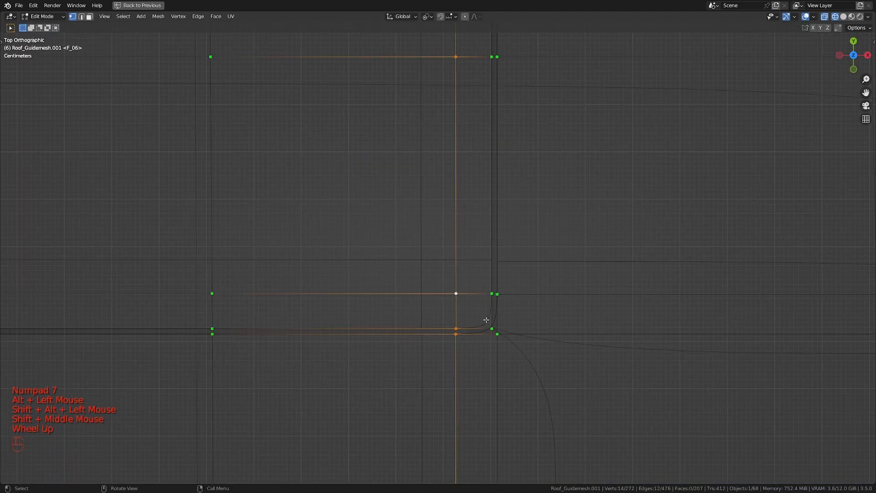
key("g")
key("g")
right_click(431, 288)
- Slide the lengthwise loops of panel and adjoining roof slightly farther from the rounded corner
left_click(440, 293, "alt")
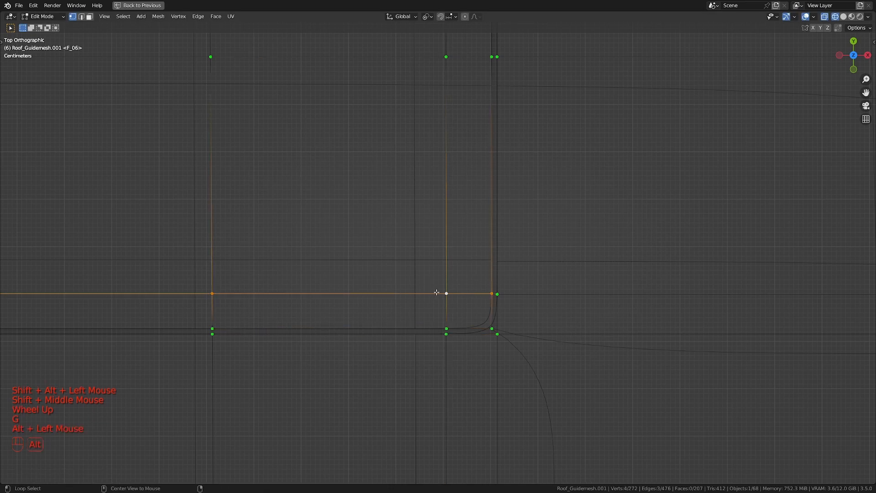
left_click(542, 296, "alt+shift")
key("g")
key("g")
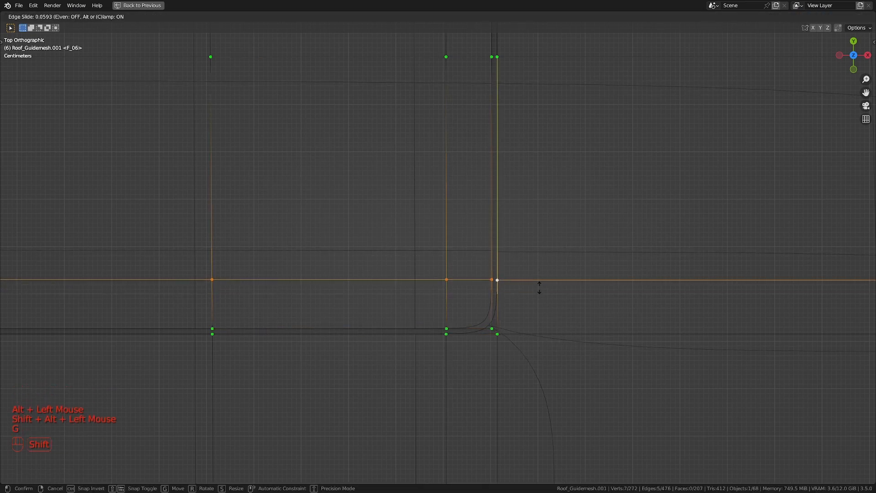
left_click(537, 293)
- Check the smoothed corner, then slide the adjoining roof's lengthwise loop into line with the panel's loop
key("z")
scroll(514, 339, "down", 3)
key("Tab")
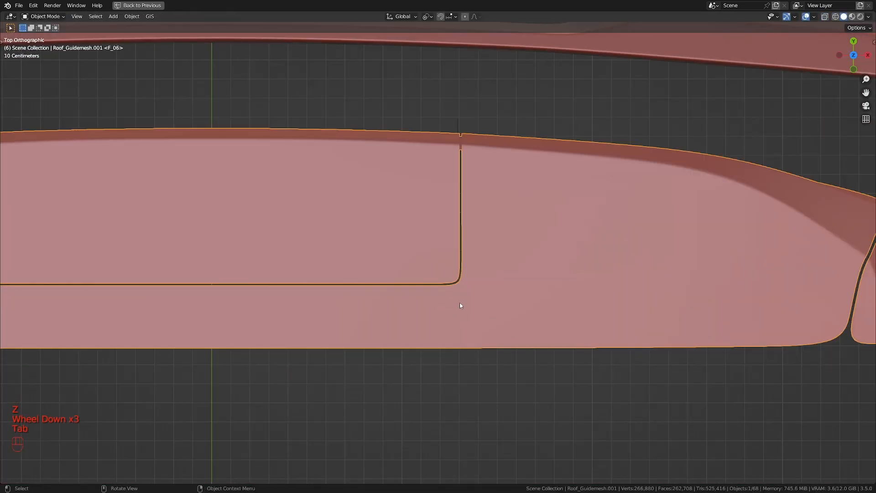
scroll(365, 279, "up", 3)
key("Tab")
scroll(548, 290, "up", 1)
middle_click_drag(572, 291, 395, 281, "shift")
scroll(394, 280, "down", 2)
scroll(395, 280, "up", 2)
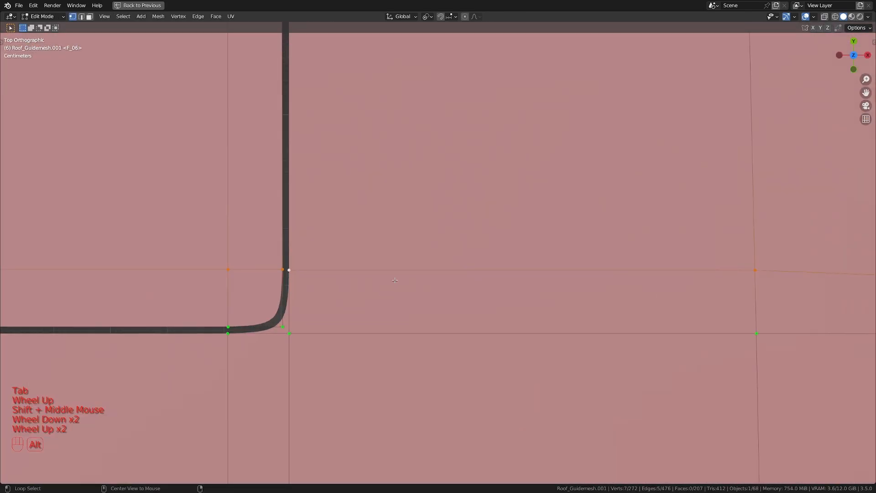
left_click(394, 280, "alt")
key("g")
key("g")
left_click(394, 275)
- Add matching lengthwise support loops on the panel and adjoining roof, placed just beyond the existing loops at the corner
scroll(395, 274, "down", 2)
scroll(355, 242, "down", 1, "shift")
middle_click_drag(318, 209, 381, 248, "shift")
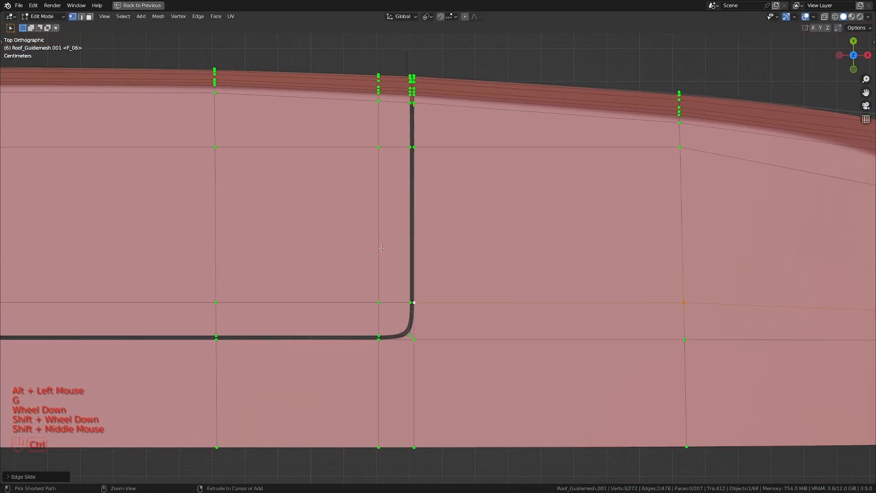
key("ctrl+r")
left_click(381, 249)
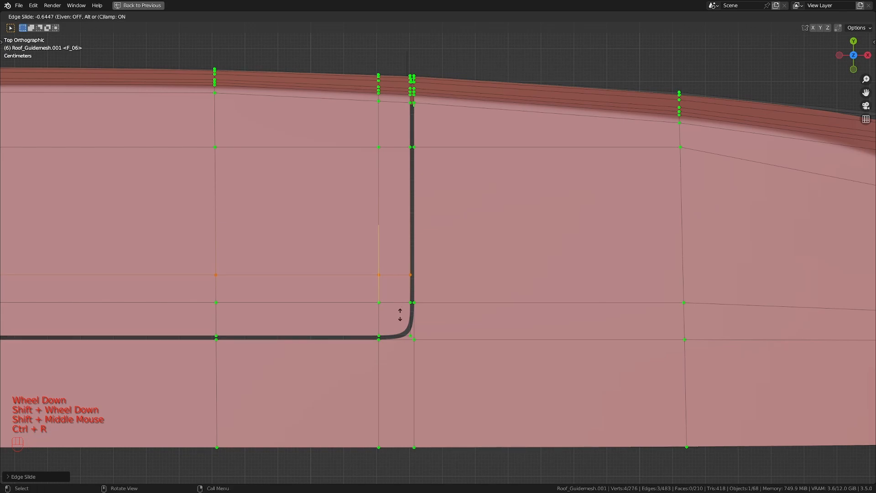
left_click(402, 322)
scroll(404, 310, "up", 2)
key("ctrl+r")
left_click(412, 271)
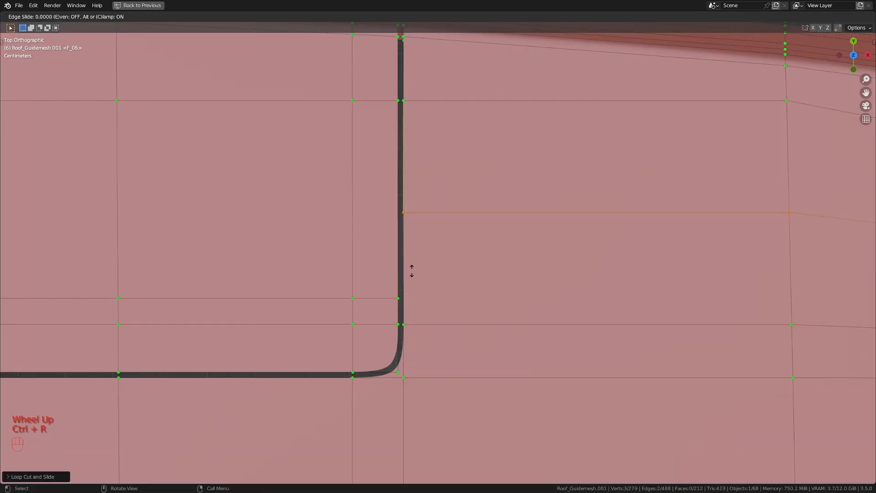
left_click(433, 394)
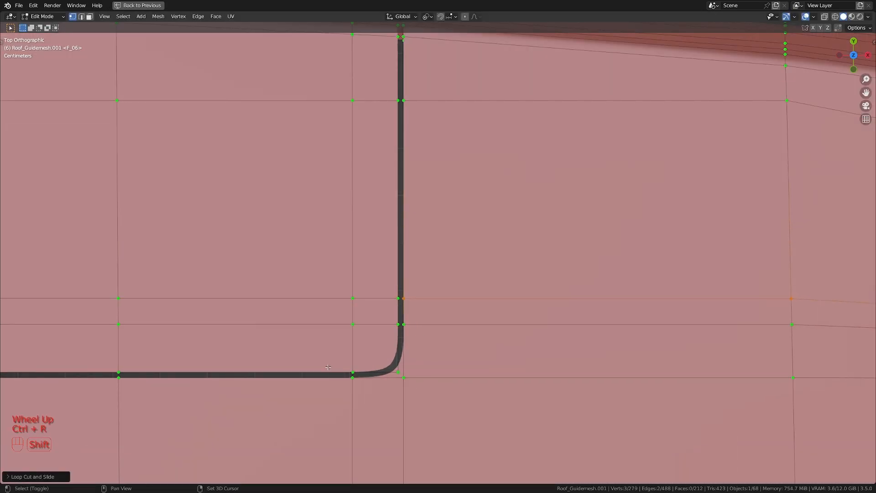
- Add aligned crosswise support loops on the panel and surrounding roof, just inward of the existing loop beside the corner
middle_click_drag(433, 394, 522, 349, "shift")
key("ctrl+r")
left_click(401, 278)
left_click(445, 267)
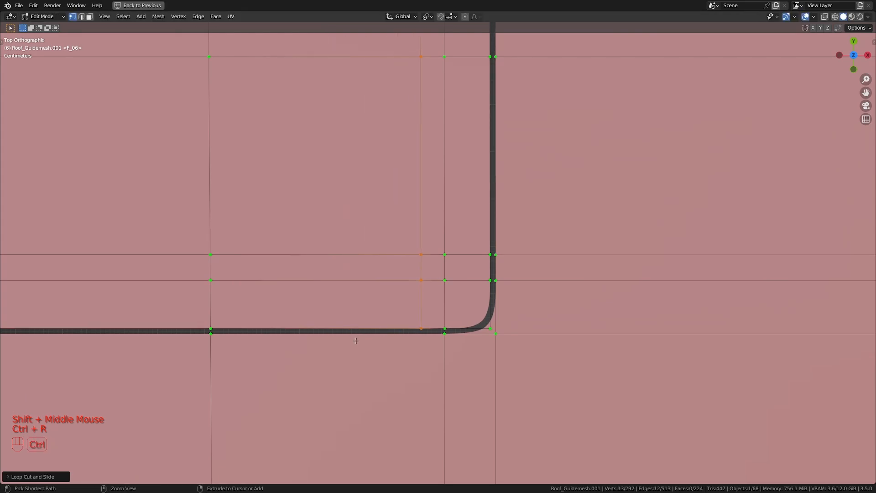
key("ctrl+r")
left_click(443, 333)
left_click(488, 309)
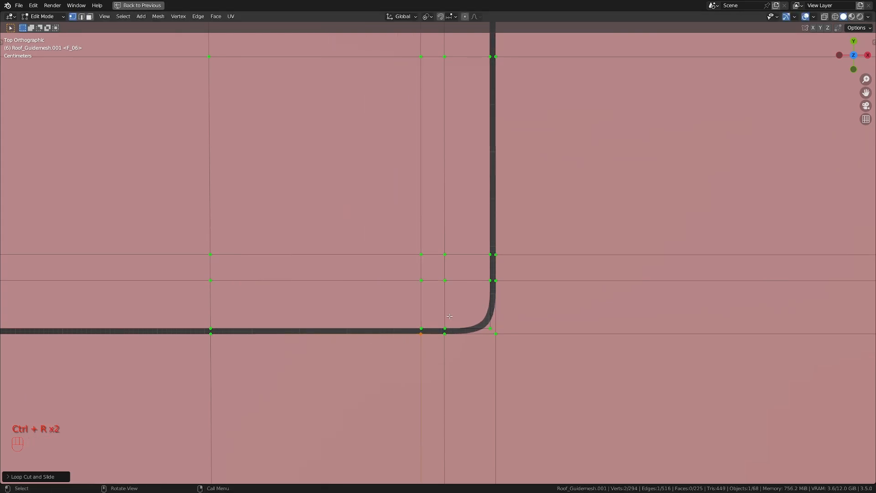
- Examine the panel gap's shape in perspective and compare the mesh with the reference photo
key("Tab")
scroll(430, 326, "down", 3)
middle_click_drag(430, 326, 365, 292)
middle_click_drag(365, 292, 393, 319)
key("Tab")
scroll(393, 320, "up", 1)
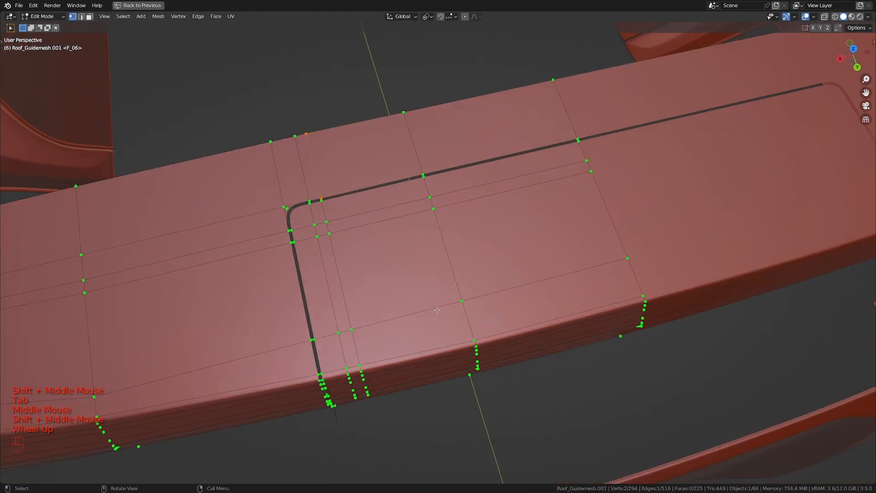
left_click(393, 319, "alt")
key("KP_0")
key("z")
scroll(438, 332, "down", 1)
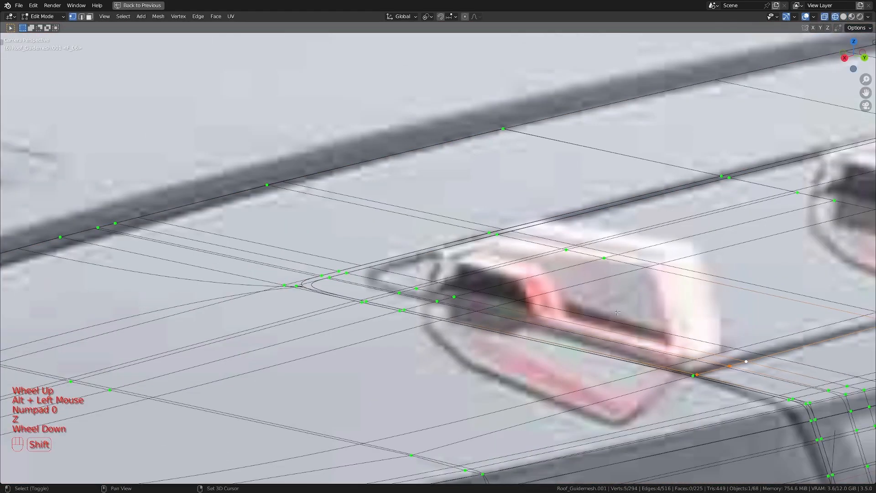
- Add a lengthwise edge loop across the panel with Even spacing, slid close to the next loop toward the roof's edge
middle_click_drag(712, 337, 493, 289, "shift")
scroll(493, 289, "up", 1)
key("ctrl+r")
left_click(488, 291)
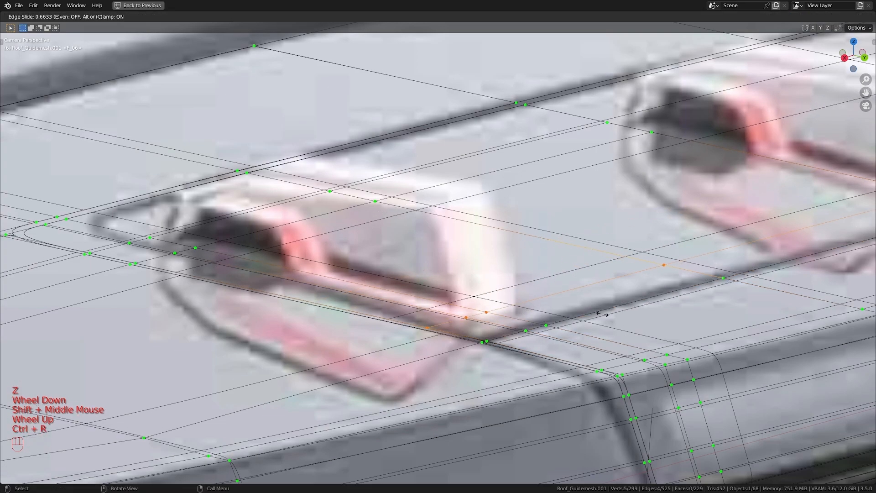
key("e")
left_click(644, 313)
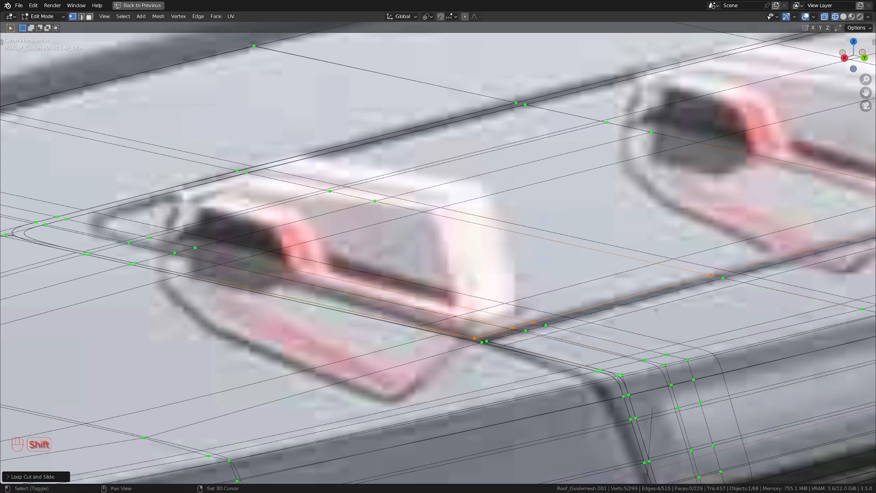
- Slide the panel's new edge loop closer to its neighbouring loop, and add another loop near the front face's lower edge
key("KP_7")
scroll(385, 346, "up", 1)
middle_click_drag(649, 279, 467, 351, "shift")
scroll(467, 351, "up", 1)
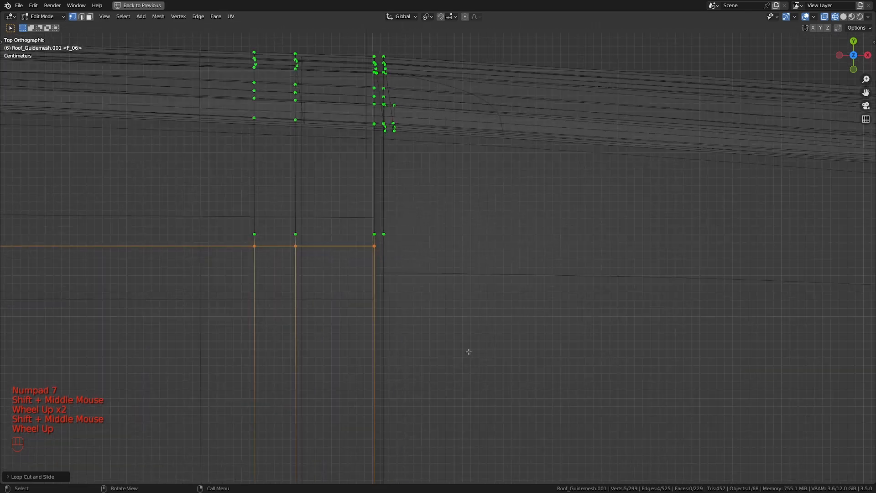
key("g")
key("g")
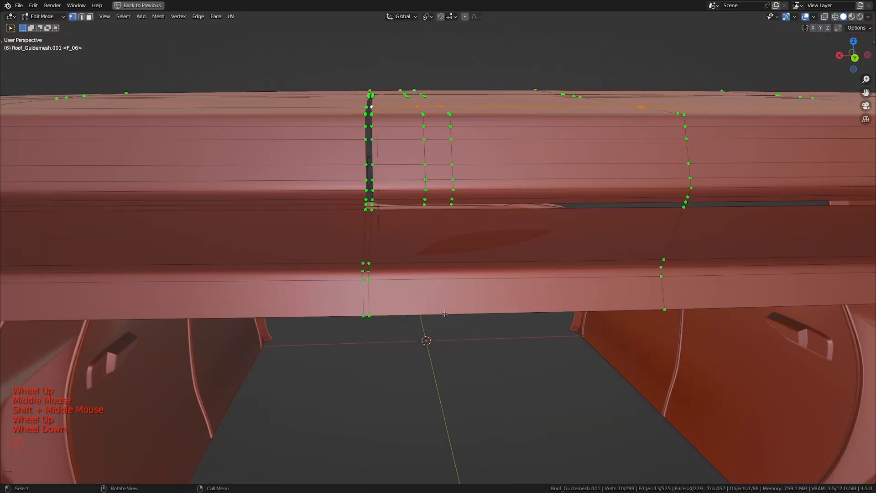
left_click(352, 180)
key("ctrl+r")
left_click(457, 197)
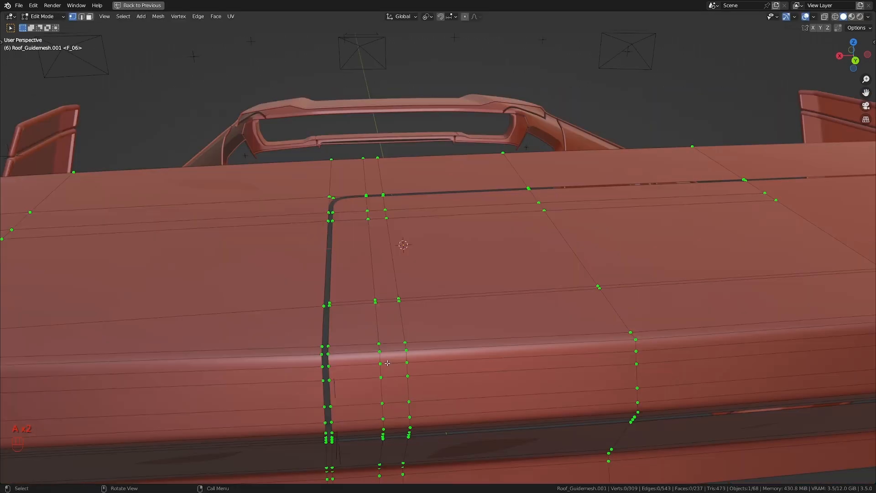
- Select the whole linked panel and inset its faces with Boundary on, adding a narrow rim along the gap
key("l")
middle_click_drag(387, 363, 392, 322)
scroll(392, 322, "up", 2)
middle_click_drag(409, 384, 422, 382, "shift")
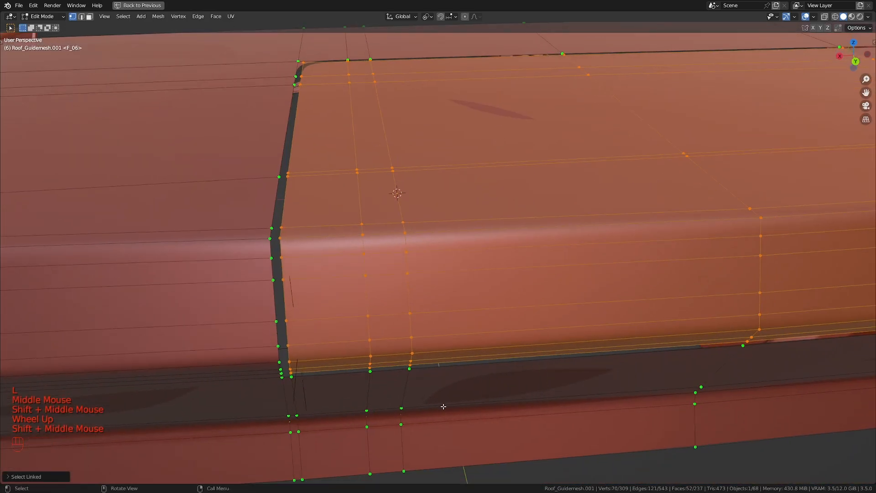
key("i")
key("b")
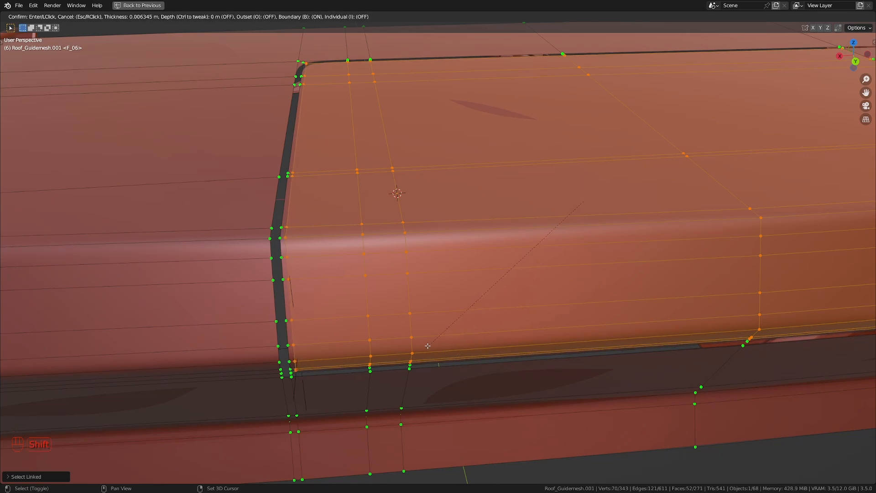
left_click(434, 331)
- Examine the inset rim and the gap's lower corner on the panel's front face up close
middle_click_drag(433, 330, 431, 362)
middle_click_drag(407, 276, 434, 352, "shift")
scroll(433, 352, "up", 2, "ctrl")
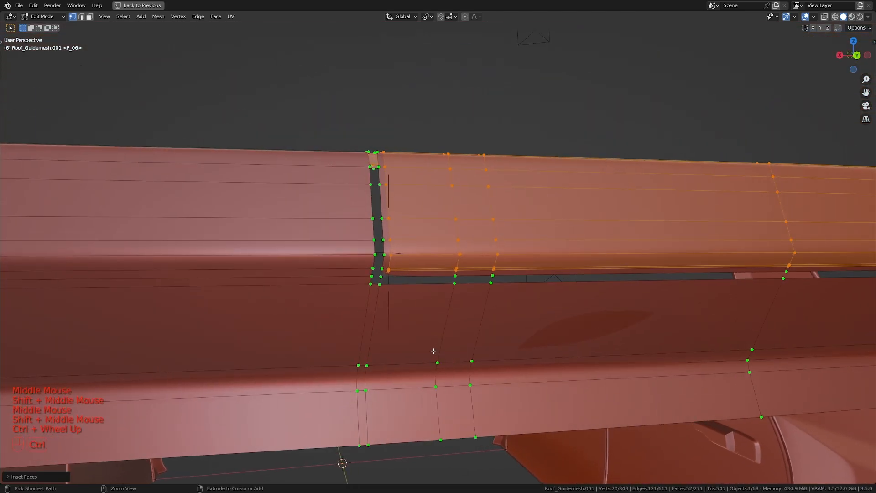
scroll(426, 351, "up", 3)
middle_click_drag(401, 378, 420, 338, "shift")
scroll(421, 337, "up", 7)
scroll(373, 287, "down", 4)
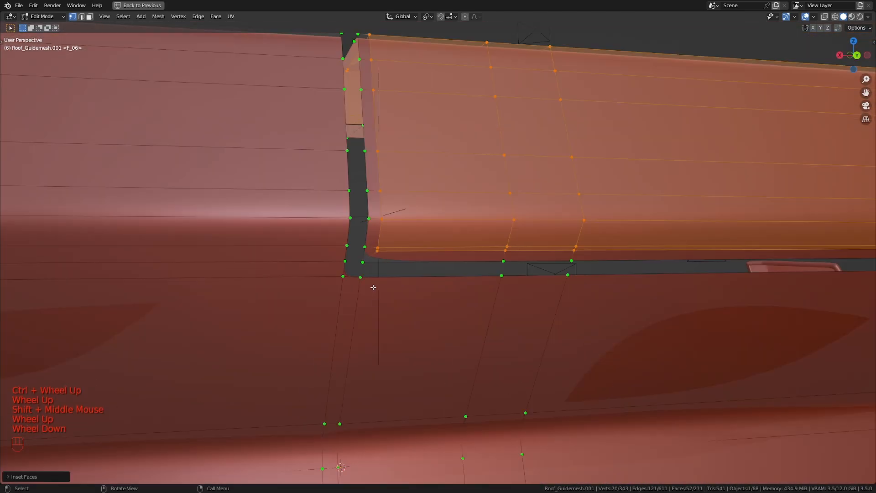
- Knife-cut an edge from the inset rim's inner corner vertex straight down to the gap edge at the panel's front corner
left_click(379, 257)
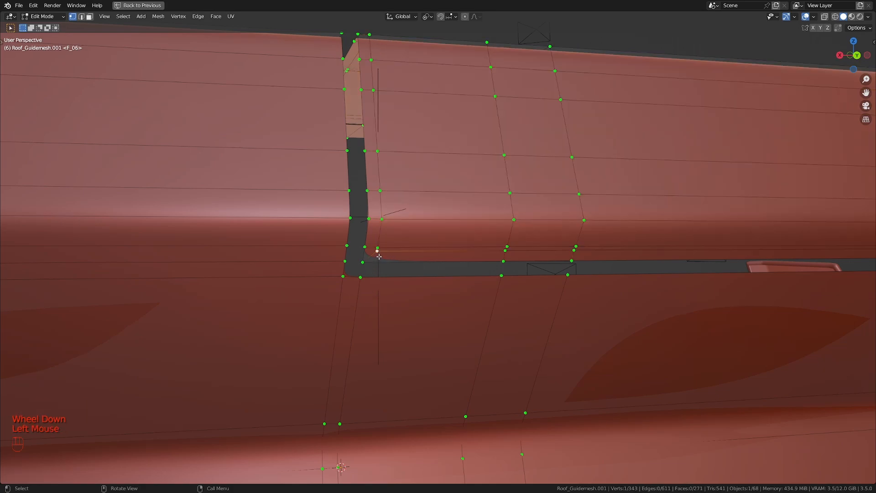
key("KP_Decimal")
scroll(438, 251, "down", 2)
middle_click_drag(483, 307, 459, 280)
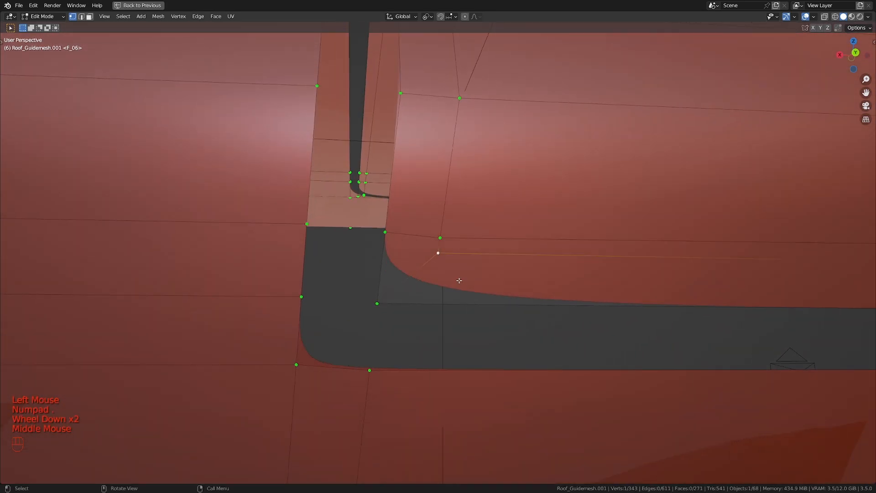
key("k")
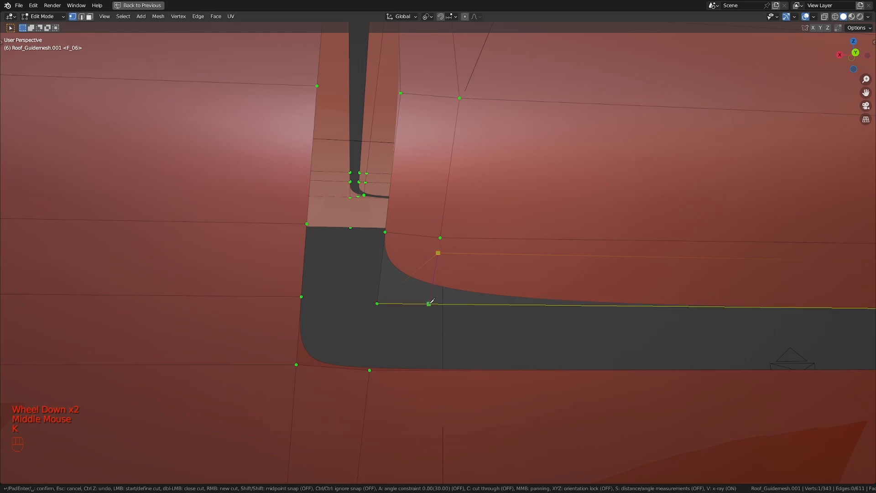
left_click(430, 303)
key("Return")
- Merge the rim's inner corner vertex into the new cut vertex on the gap edge directly below it
scroll(430, 303, "down", 3)
middle_click_drag(430, 303, 403, 308, "shift")
scroll(403, 308, "up", 2)
left_click(390, 262)
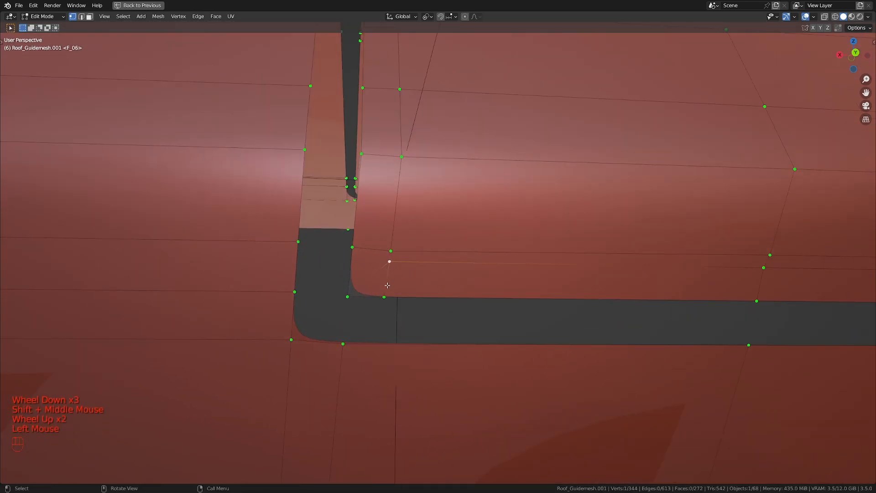
left_click(385, 296, "shift")
key("m")
left_click(385, 296)
- At the rim's far corner on the roof top, knife-cut from the inner corner vertex to the panel's end edge and merge the pair At Last
scroll(404, 297, "down", 4)
middle_click_drag(604, 292, 358, 297, "shift")
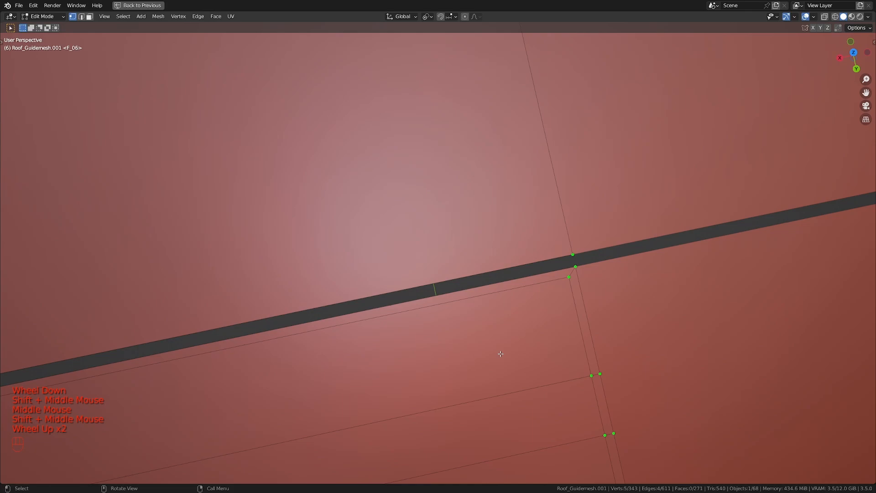
middle_click_drag(501, 353, 449, 313, "shift")
scroll(450, 313, "up", 2)
key("a")
key("a")
key("k")
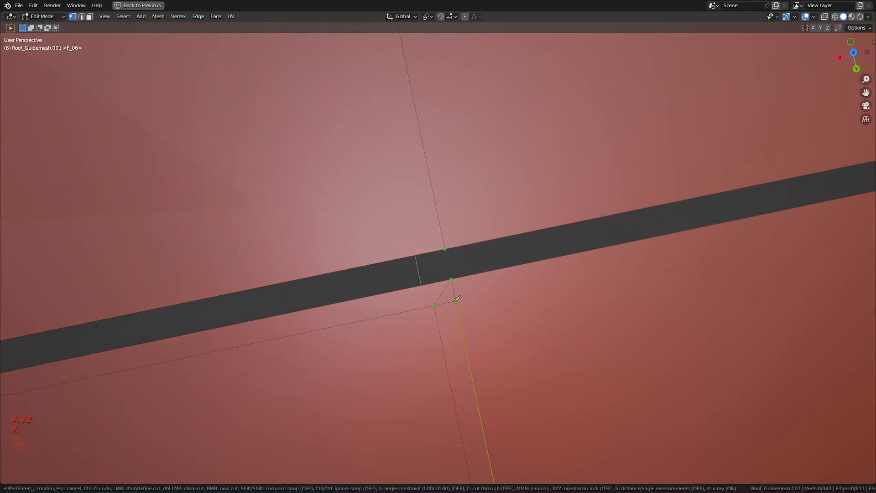
left_click(436, 305)
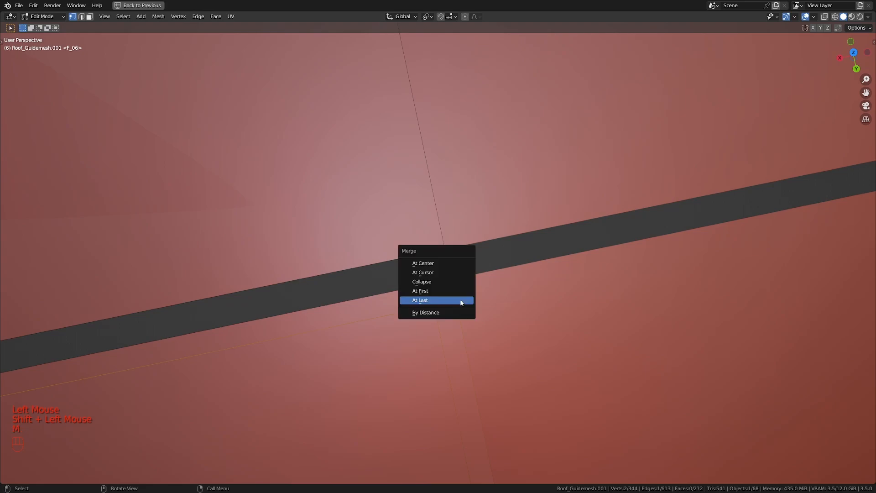
left_click(460, 303)
- Dissolve the leftover inset edge loop that runs along the far end of the panel
scroll(458, 302, "down", 4)
left_click(401, 233, "alt")
middle_click_drag(456, 319, 743, 307)
scroll(401, 234, "down", 2)
scroll(458, 307, "up", 1)
scroll(469, 307, "up", 1)
key("x")
left_click(469, 302)
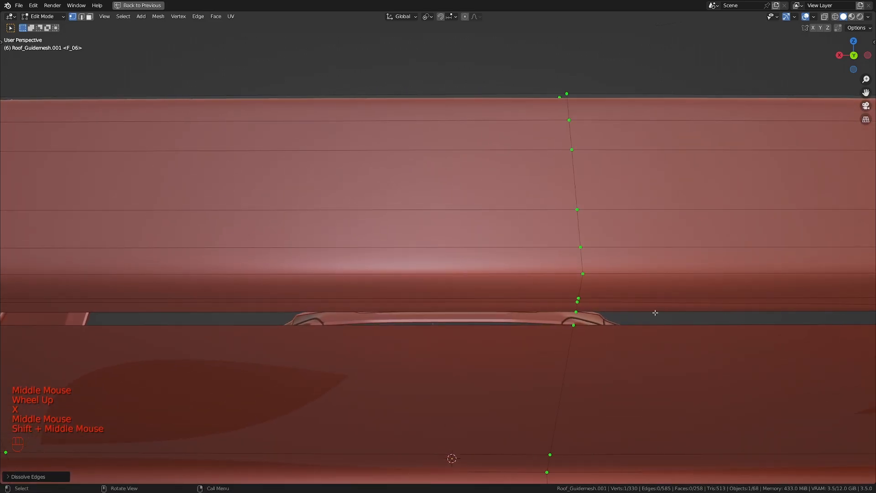
- On the front face's lower rim loop, merge the vertex at the far column into the gap-edge vertex below it
left_click(631, 303, "alt")
scroll(611, 312, "down", 1)
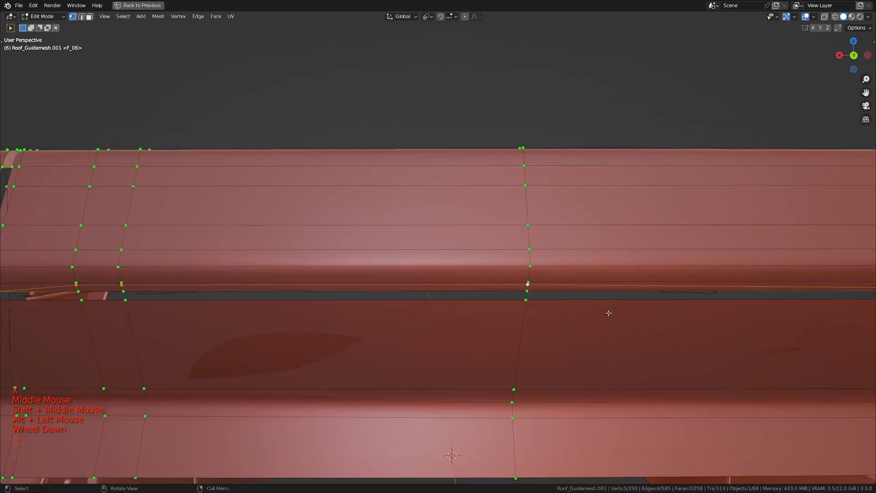
middle_click_drag(609, 313, 659, 273, "shift")
scroll(463, 318, "up", 1)
scroll(309, 315, "up", 1)
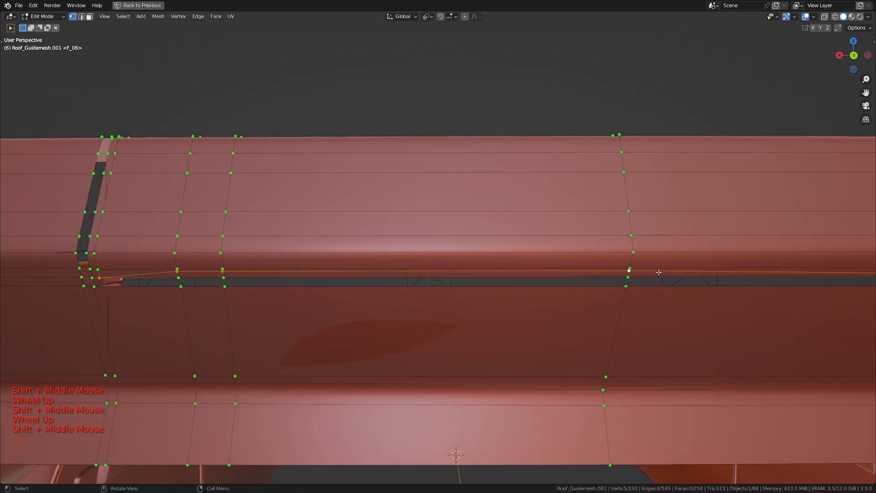
key("n")
key("n")
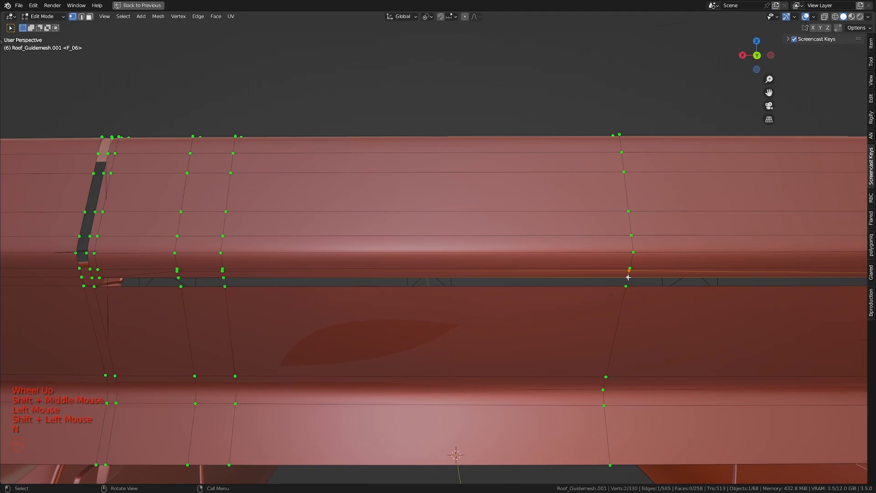
key("m")
left_click(629, 280)
- Dissolve the remaining lower rim edges between the panel's front corner and the merged vertex
middle_click_drag(628, 280, 693, 264, "shift")
scroll(445, 251, "up", 1)
left_click(445, 251, "alt")
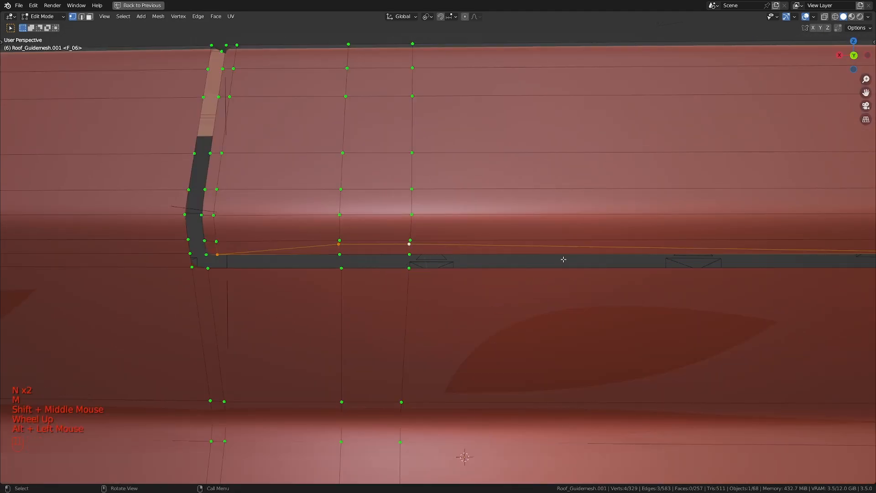
key("x")
middle_click_drag(444, 250, 407, 271, "shift")
left_click(461, 254)
- Add a crosswise loop cut to the panel and slide it close to the rim beside the short gap
scroll(486, 256, "down", 2)
key("a")
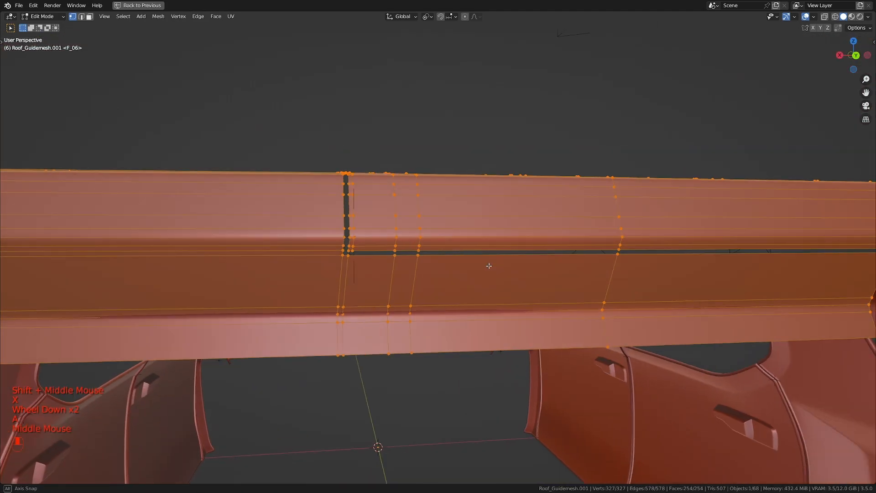
scroll(489, 266, "up", 2)
middle_click_drag(335, 220, 427, 292)
scroll(362, 299, "down", 2)
scroll(398, 223, "up", 2)
scroll(427, 292, "up", 1)
key("ctrl+r")
left_click(419, 276)
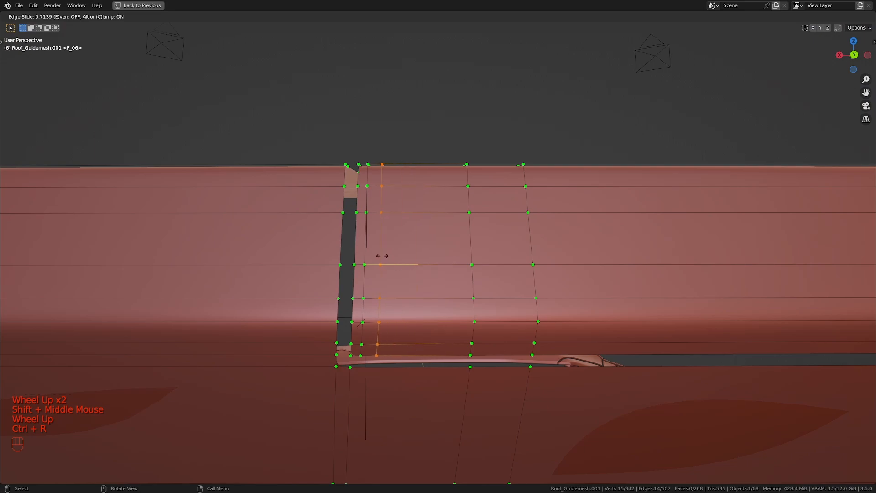
left_click(355, 216)
- Add a lengthwise loop cut with Even and Flipped on, slid close to the rim along the rear gap
scroll(432, 315, "up", 1)
middle_click_drag(355, 216, 477, 313)
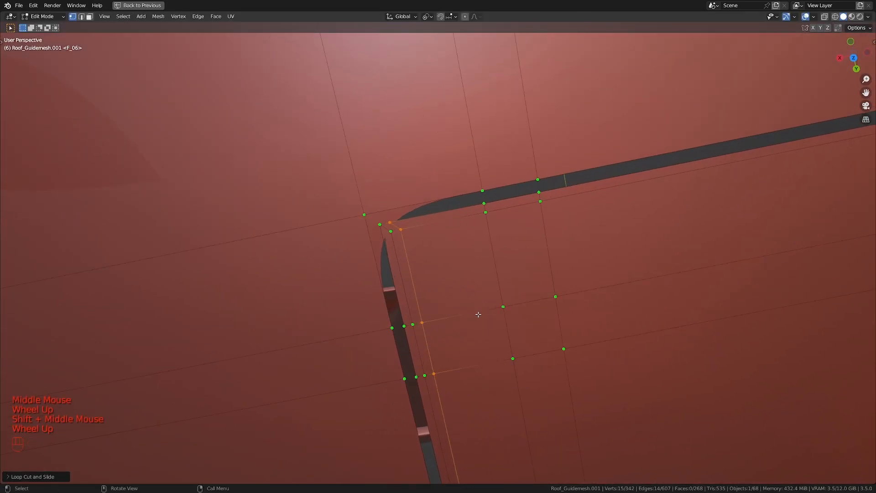
scroll(415, 298, "up", 1)
key("ctrl+r")
left_click(413, 250)
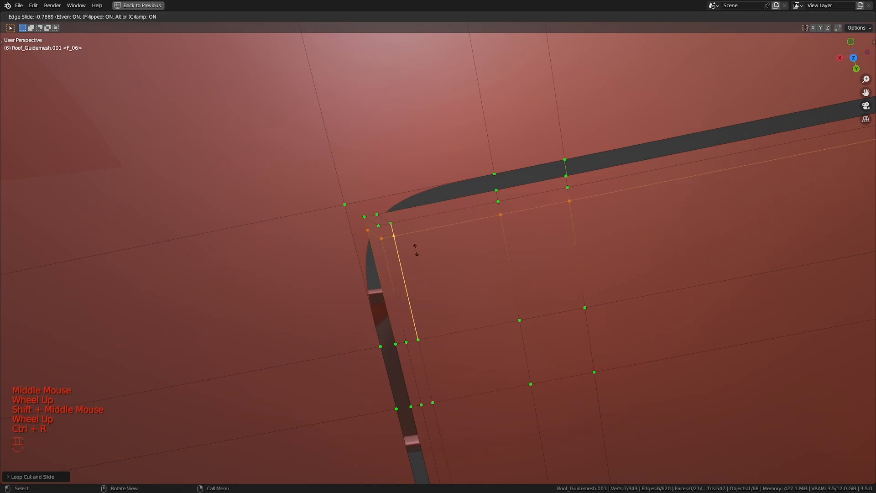
left_click(415, 236)
- Edge-slide the two short edges at the panel's rear corner onto the neighbouring corner vertices
left_click(378, 226)
left_click(368, 228, "shift")
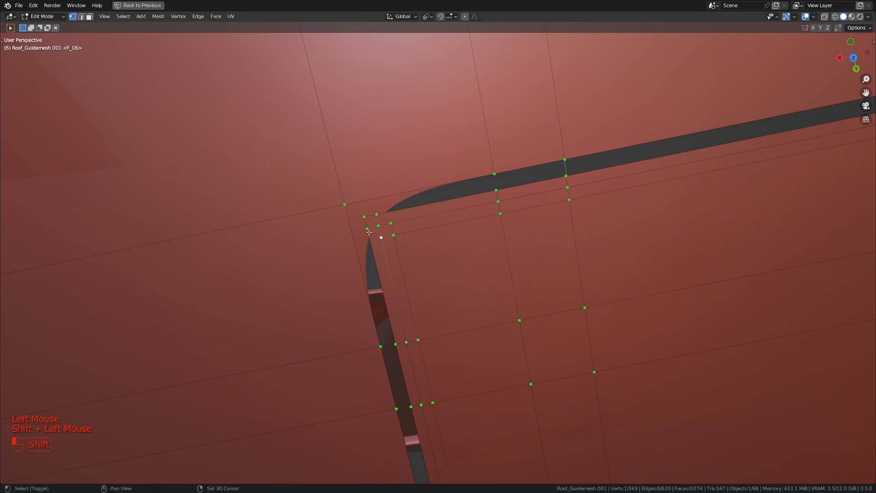
key("g")
key("g")
left_click(378, 205)
left_click(391, 223)
left_click(377, 215, "shift")
key("g")
key("g")
left_click(41, 240)
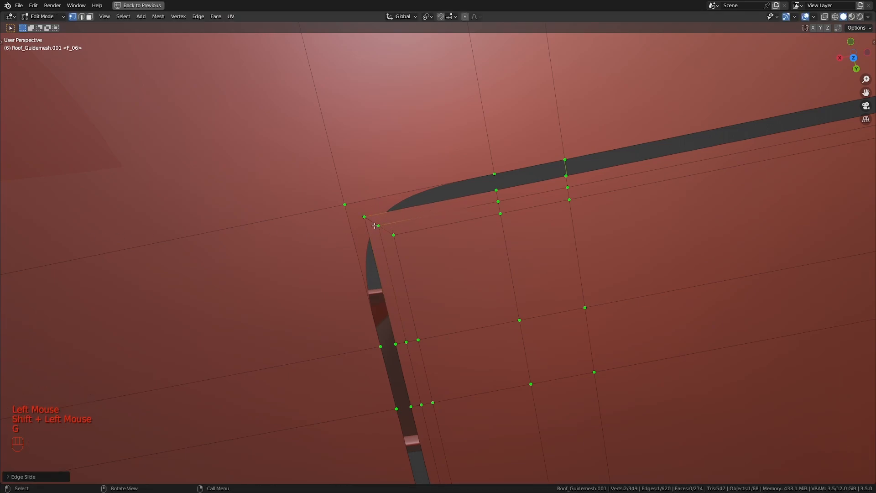
- Select the whole linked panel and merge its overlapping vertices By Distance
key("l")
key("m")
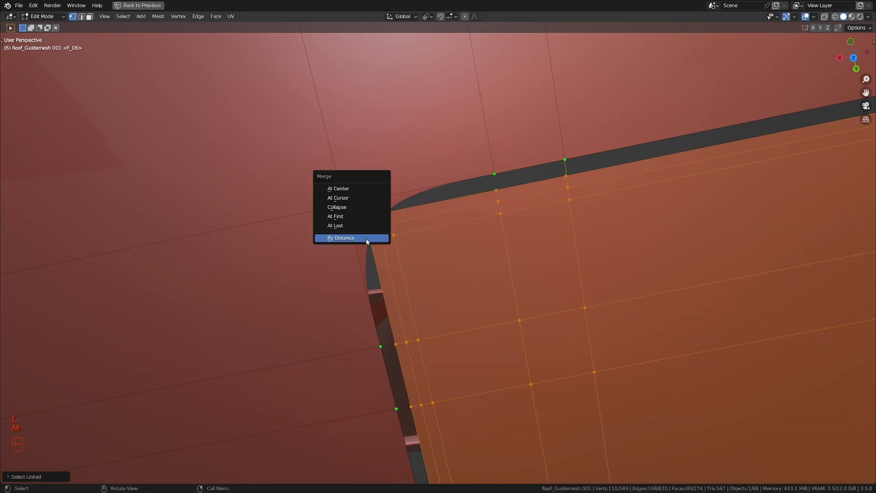
left_click(367, 237)
- Add a vertical loop cut to the surface below the lower gap, slid close to the loop at the gap's corner
scroll(366, 241, "down", 2)
middle_click_drag(366, 241, 452, 478)
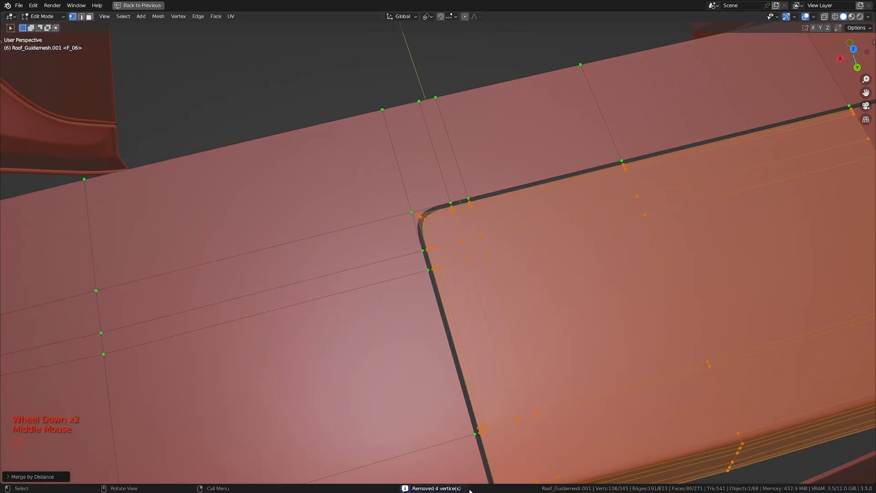
scroll(466, 411, "down", 4)
middle_click_drag(465, 412, 479, 292, "shift")
scroll(479, 292, "up", 3)
middle_click_drag(478, 292, 463, 233, "shift")
key("ctrl+r")
left_click(462, 233)
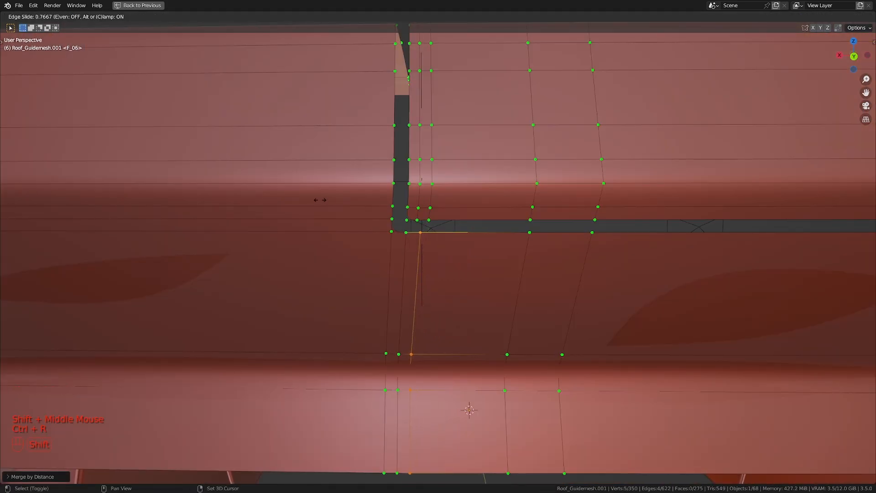
left_click(301, 182)
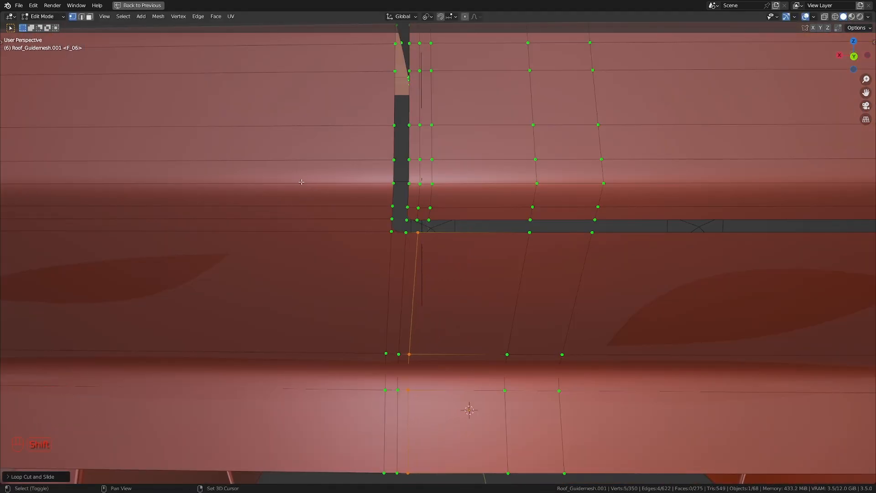
- Edge-slide the vertical loop below the gap's corner slightly toward the outer corner loop
left_click(404, 254, "alt")
key("g")
key("g")
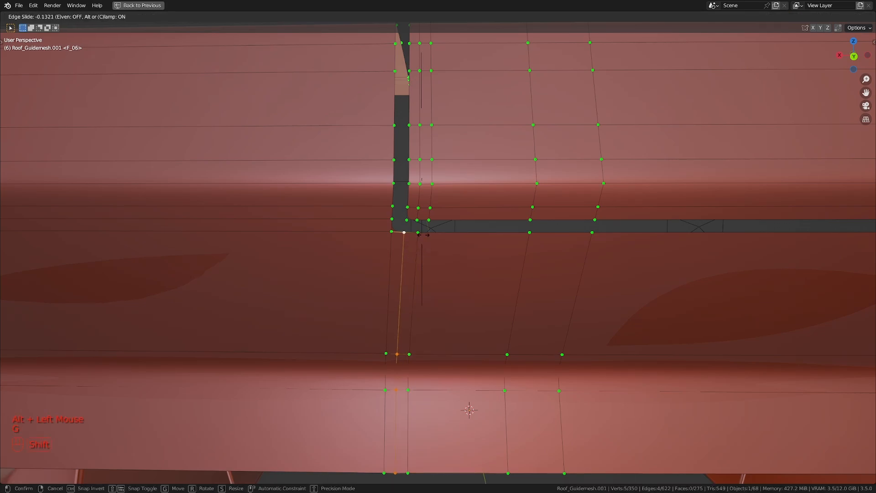
left_click(419, 234)
- Select the two adjacent lengthwise edge loops that form a narrow strip across the middle of the panel
scroll(456, 256, "down", 5)
key("a")
key("a")
middle_click_drag(473, 261, 475, 315)
scroll(431, 312, "up", 1)
key("a")
key("a")
left_click(430, 314, "alt")
left_click(440, 297, "alt+shift")
key("x")
left_click(525, 289)
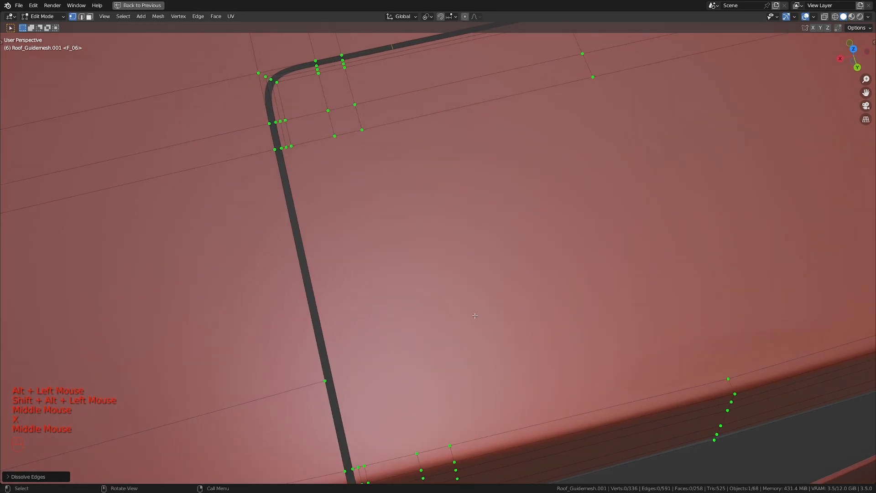
key("ctrl+z")
- Delete the faces of the selected strip to split the panel with a lengthwise gap
key("x")
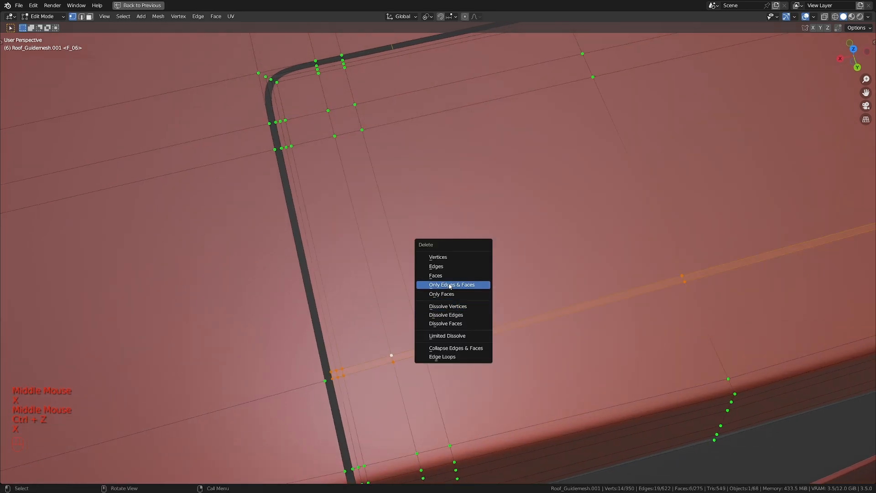
left_click(449, 276)
- Add an Even loop cut to the rear panel close to the new gap, and a second loop midway between it and the gap edge
scroll(429, 255, "up", 1)
middle_click_drag(388, 337, 399, 260, "shift")
scroll(398, 260, "up", 1)
key("ctrl+r")
left_click(380, 258)
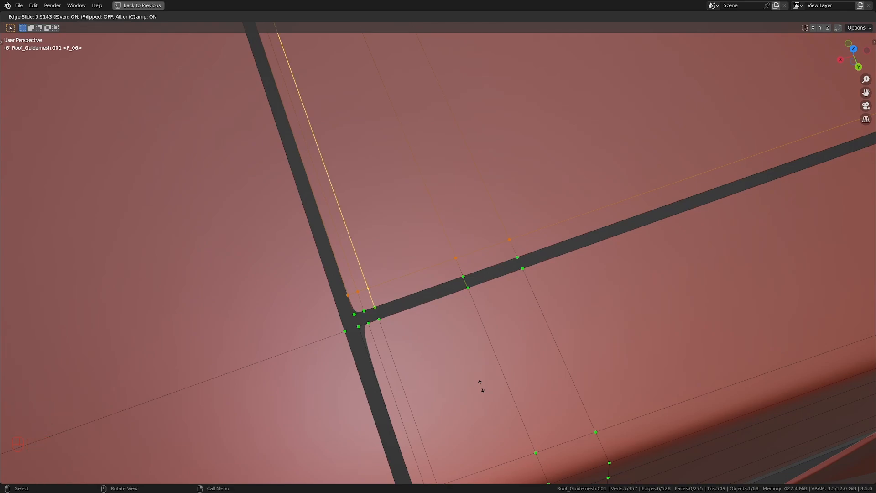
left_click(481, 386)
key("ctrl+r")
left_click(374, 299)
left_click(374, 299)
- Add a lengthwise loop cut to the front panel with Even and Flipped on, slid close to the new gap
key("ctrl+r")
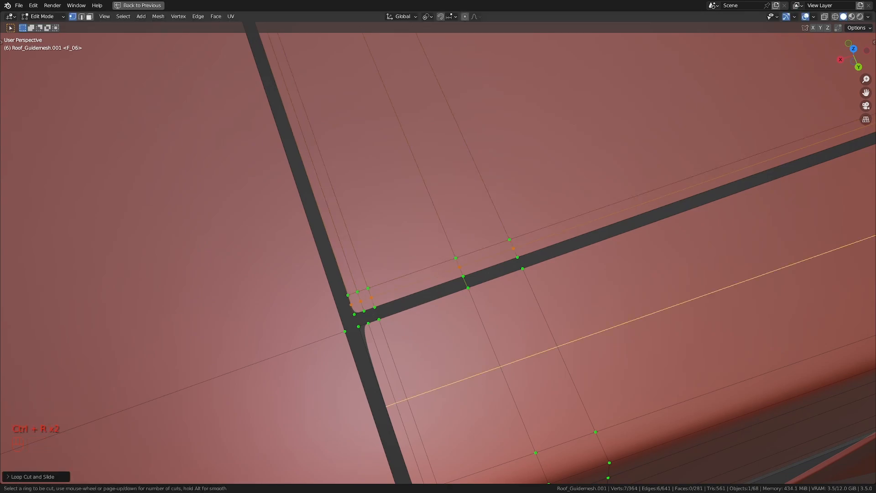
left_click(391, 316)
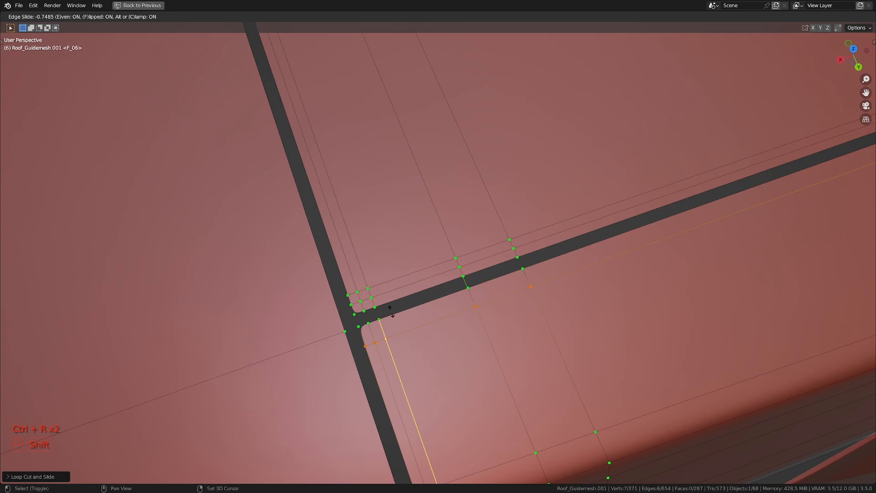
left_click(391, 311)
- Add a lengthwise loop cut with Even on to the surface below the lower gap, slid close to the gap edge
middle_click_drag(381, 331, 392, 320)
scroll(391, 319, "up", 2)
key("ctrl+r")
left_click(392, 318)
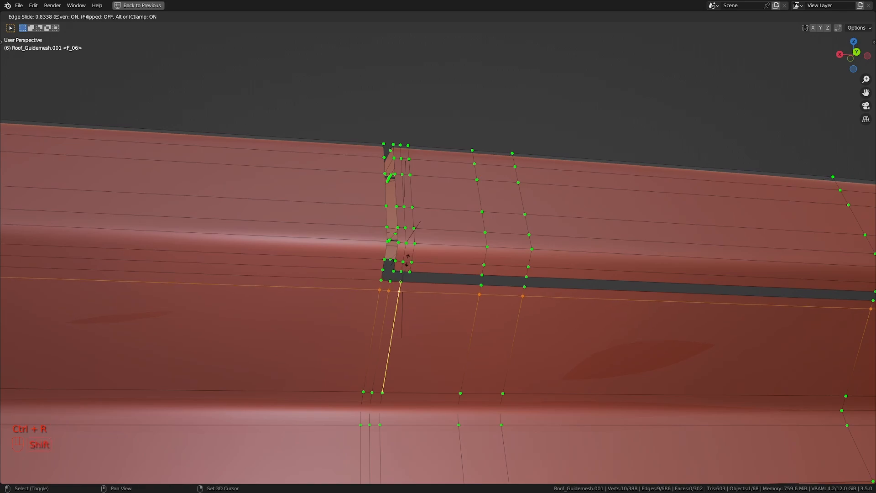
left_click(388, 351)
- Add a crosswise loop cut with Even and Flipped on to the surrounding roof, slid close to the short gap
middle_click_drag(388, 350, 319, 282)
scroll(320, 283, "up", 2)
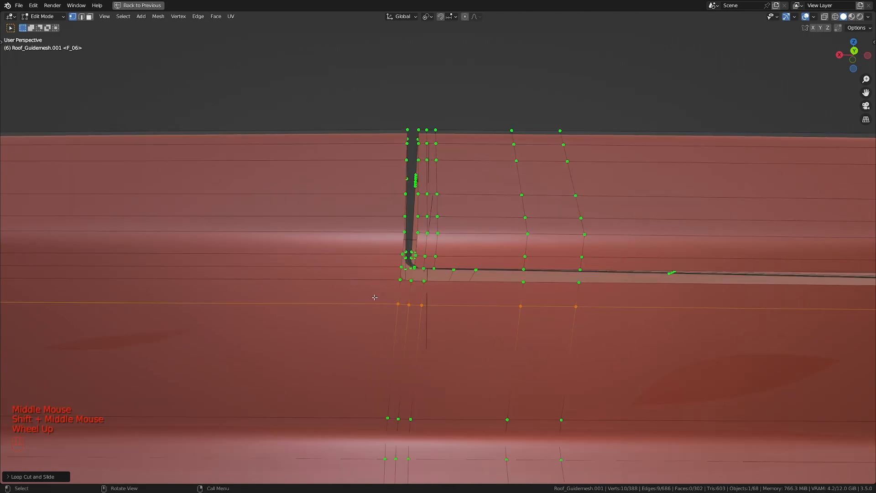
key("ctrl+r")
left_click(314, 280)
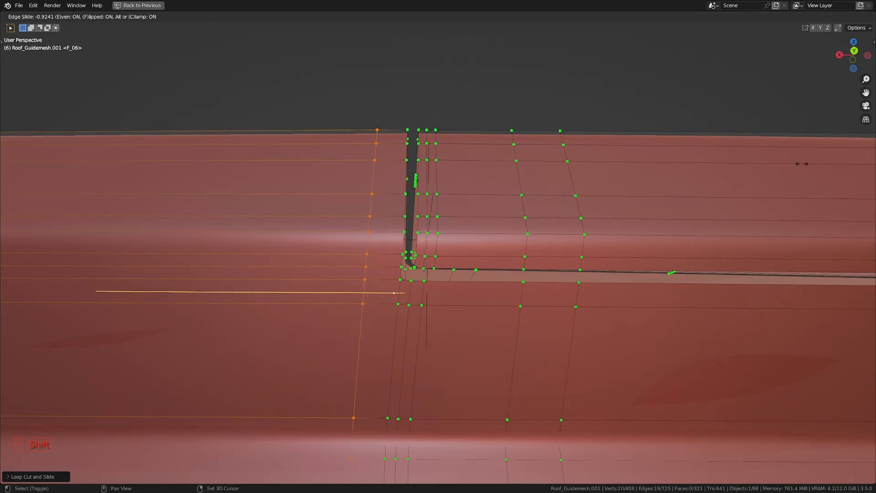
left_click(395, 293)
- Merge the three support-loop vertices around the gap's outer lower corner into the intersection of the two new loops
left_click(370, 280)
left_click(396, 305, "shift")
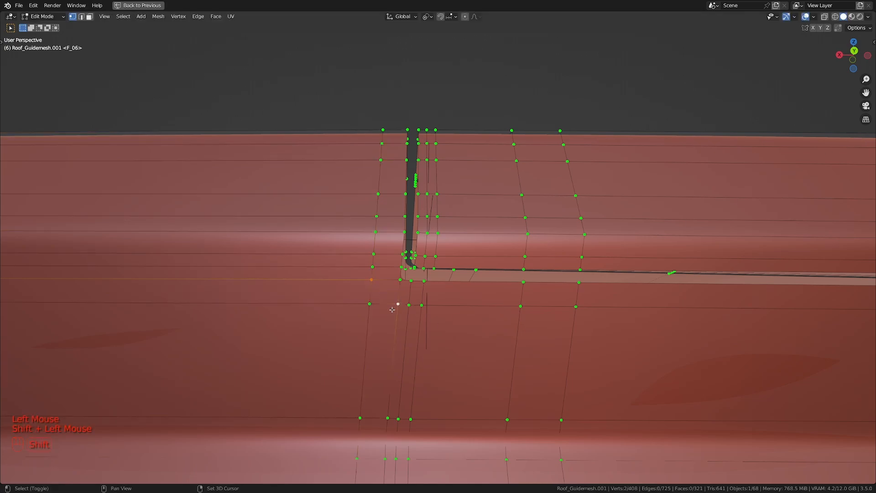
key("m")
left_click(359, 298)
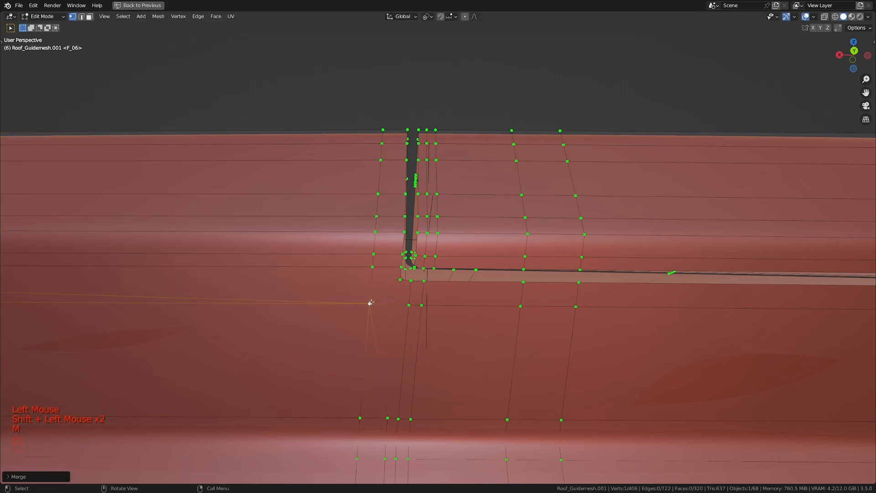
- Dissolve the redundant lengthwise edge run leading from the merged lower corner vertex towards the roof's pillar end
scroll(368, 303, "down", 2)
middle_click_drag(430, 279, 545, 293, "shift")
left_click(297, 267, "alt")
scroll(258, 283, "down", 2)
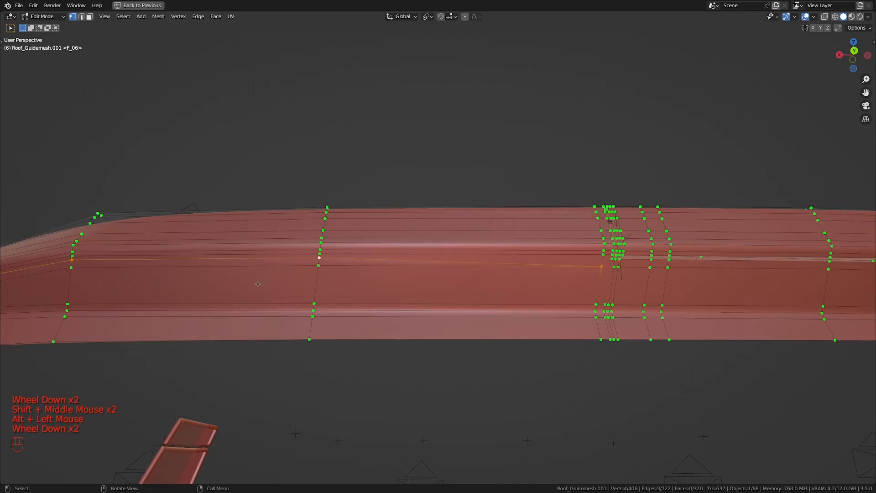
middle_click_drag(256, 283, 404, 294, "shift")
middle_click_drag(408, 296, 429, 299)
middle_click_drag(150, 310, 447, 340, "shift")
key("x")
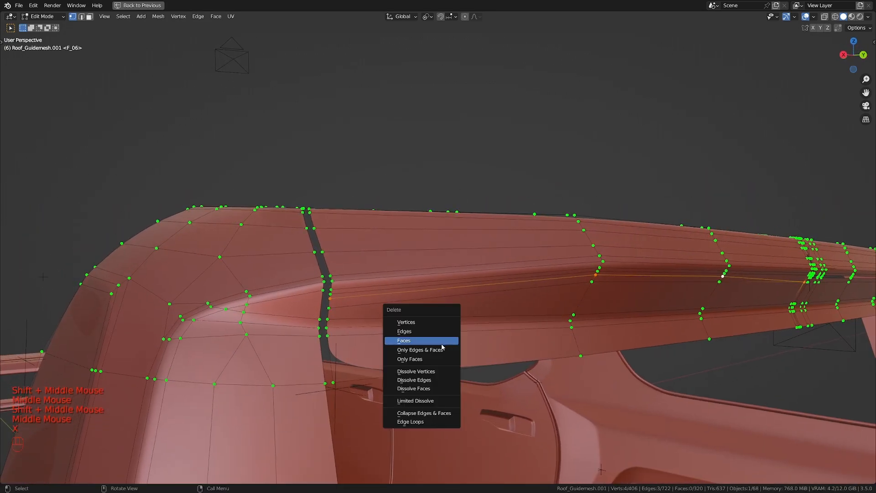
left_click(426, 377)
middle_click_drag(426, 377, 423, 338)
middle_click_drag(422, 338, 426, 286, "shift")
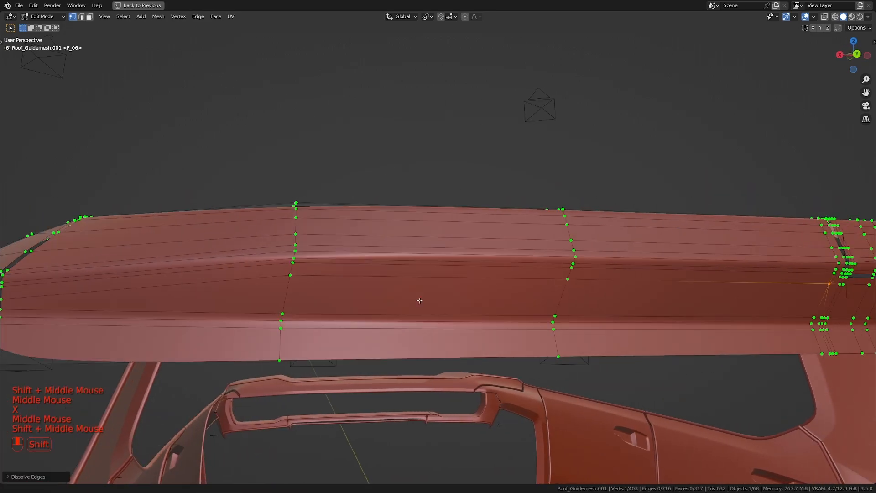
- Dissolve the redundant crosswise edge run going down from the merged lower corner vertex to the roof's lower edge
scroll(426, 285, "up", 2)
left_click(433, 301, "alt")
key("x")
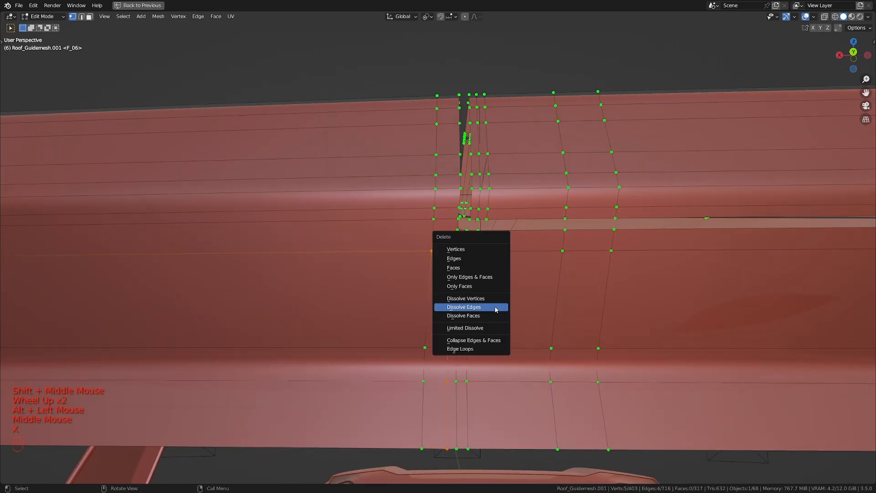
left_click(498, 307)
- Add a lengthwise loop cut with Even and Flipped on to the roof above the upper gap, slid close to the gap edge
scroll(479, 322, "down", 2)
middle_click_drag(498, 307, 470, 356)
scroll(425, 169, "down", 1)
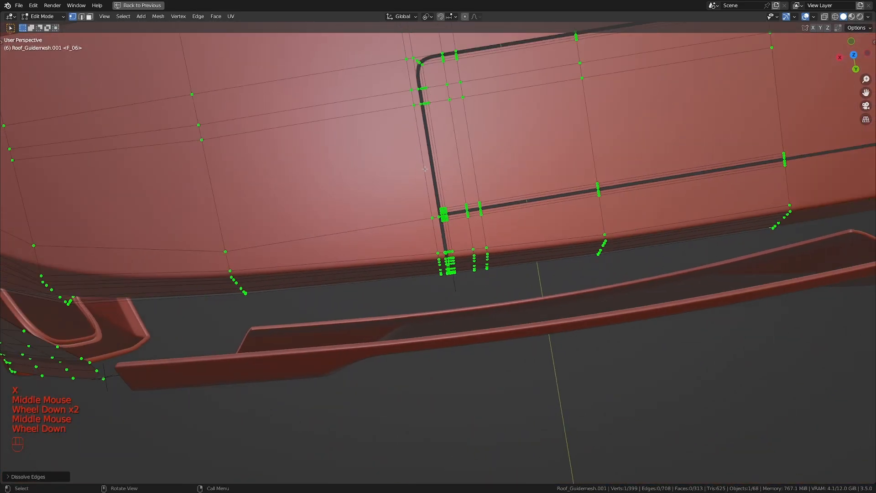
scroll(461, 255, "up", 2)
scroll(470, 356, "up", 1)
key("ctrl+r")
left_click(472, 366)
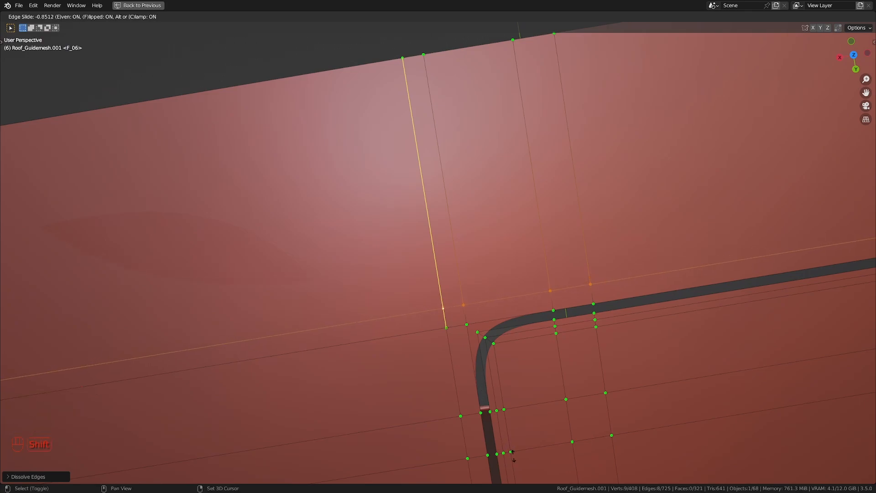
left_click(514, 457, "shift")
key("g")
key("g")
left_click(484, 380)
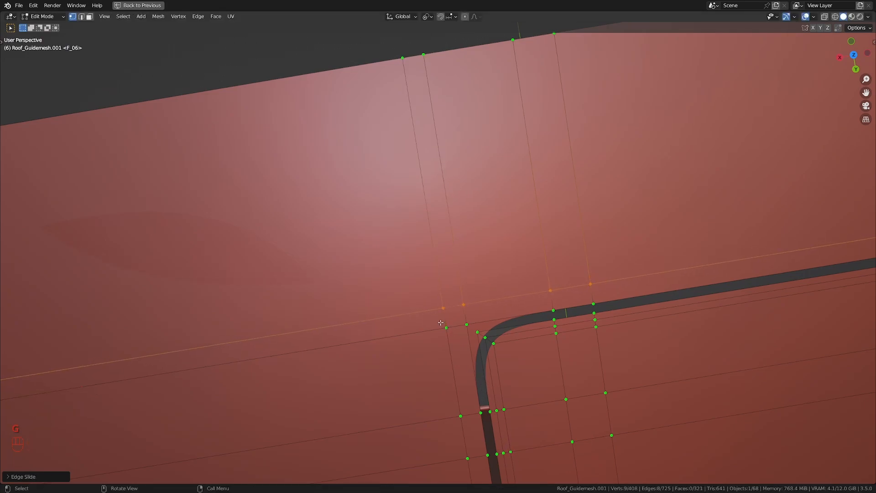
- Merge the support-loop vertices around the gap's rounded upper corner into the intersection of the two outer loops
left_click(441, 322)
left_click(456, 303, "shift")
key("m")
left_click(441, 302)
- Dissolve the redundant crosswise edge run between the gap's upper corner and the roof's centre edge
scroll(442, 303, "down", 1)
left_click(434, 201, "alt")
key("x")
left_click(435, 202)
scroll(436, 202, "down", 2)
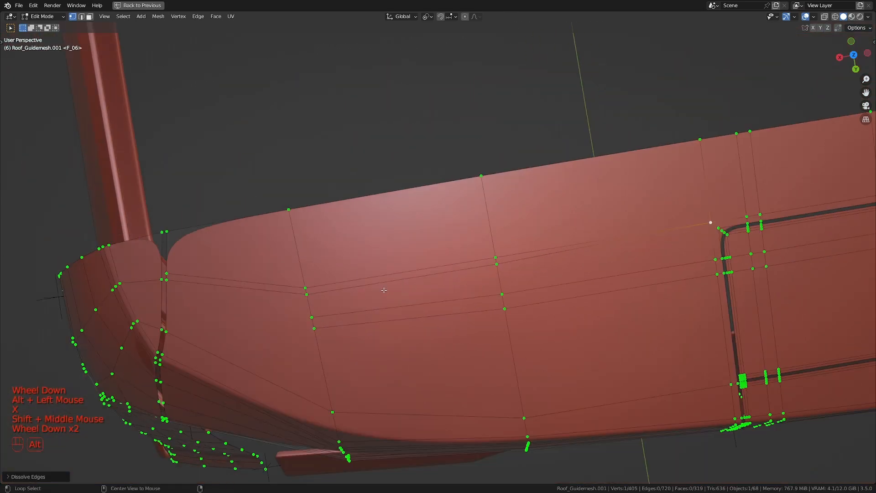
- Try to dissolve the lower of the two close lengthwise edge runs beside the gap's upper corner, and undo it
left_click(430, 292, "alt")
scroll(430, 292, "down", 1)
key("x")
middle_click_drag(429, 292, 368, 258, "shift")
left_click(442, 290)
scroll(402, 273, "up", 1)
key("ctrl+z")
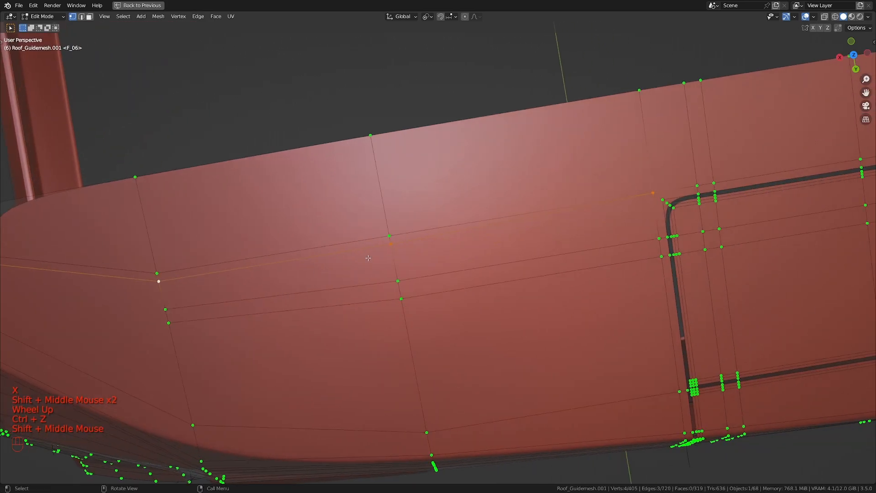
- Dissolve the upper of the two close lengthwise edge runs leading away from the gap's upper corner
left_click(431, 226, "alt")
middle_click_drag(429, 254, 411, 260, "shift")
key("x")
left_click(588, 258)
- Add a loop cut around the outside of the panel gap, following its rounded upper corner, and deselect everything
middle_click_drag(584, 287, 390, 283, "shift")
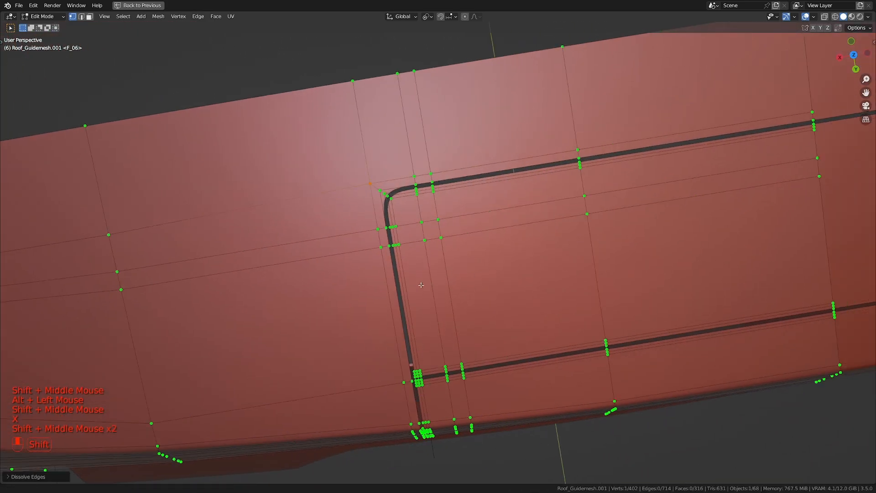
scroll(421, 285, "up", 1)
scroll(428, 228, "up", 2)
scroll(428, 229, "down", 2)
scroll(428, 228, "up", 2)
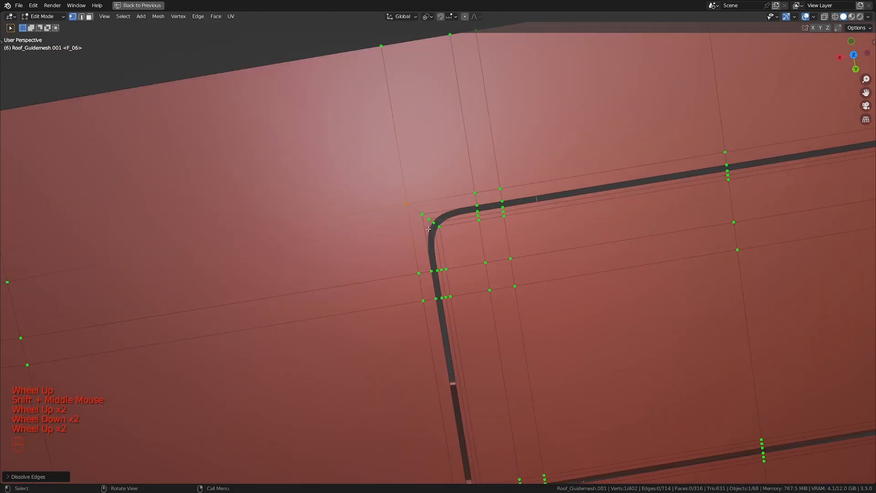
scroll(428, 228, "up", 1)
key("ctrl+r")
left_click(418, 216)
scroll(418, 215, "down", 2)
middle_click_drag(418, 215, 460, 327)
scroll(459, 326, "up", 2)
middle_click_drag(459, 326, 476, 314)
key("a")
key("a")
- Try a crosswise loop cut on the roof beside the pillar gap, and undo it
scroll(460, 301, "down", 2)
scroll(485, 337, "down", 1)
scroll(475, 333, "up", 2)
scroll(451, 325, "down", 1)
middle_click_drag(476, 315, 479, 234)
scroll(484, 302, "up", 2)
scroll(484, 301, "down", 2)
scroll(484, 300, "up", 2)
key("ctrl+r")
left_click(479, 233)
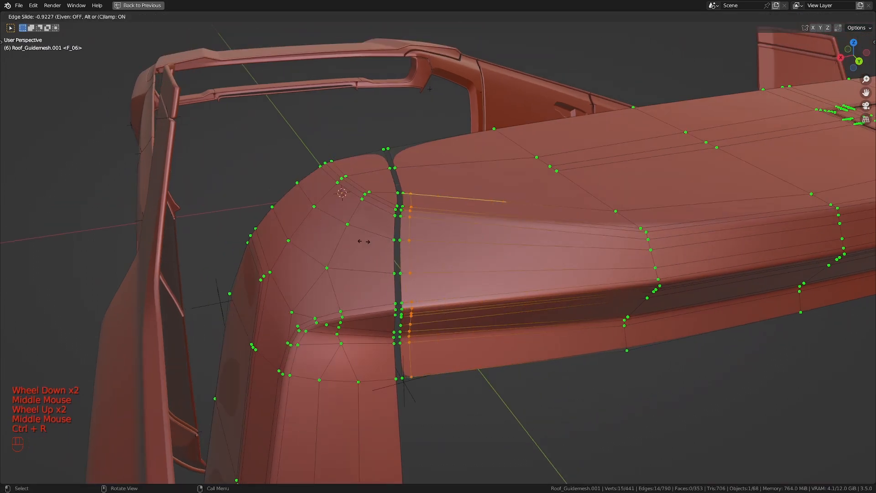
right_click(363, 239)
middle_click_drag(481, 223, 469, 259)
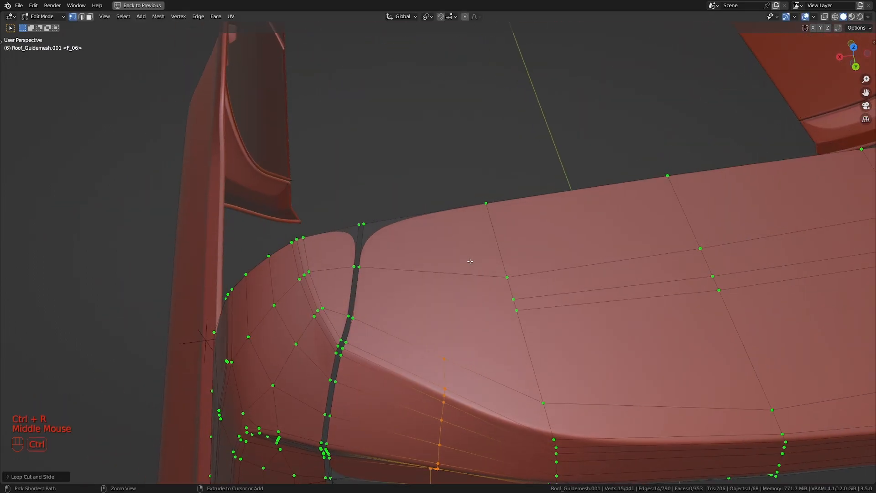
key("ctrl+z")
- On the crosswise loop beside the panel gap, merge the two middle vertices into their outer neighbours, one upward and one downward
middle_click_drag(526, 312, 460, 270, "shift")
middle_click_drag(460, 269, 552, 232, "shift")
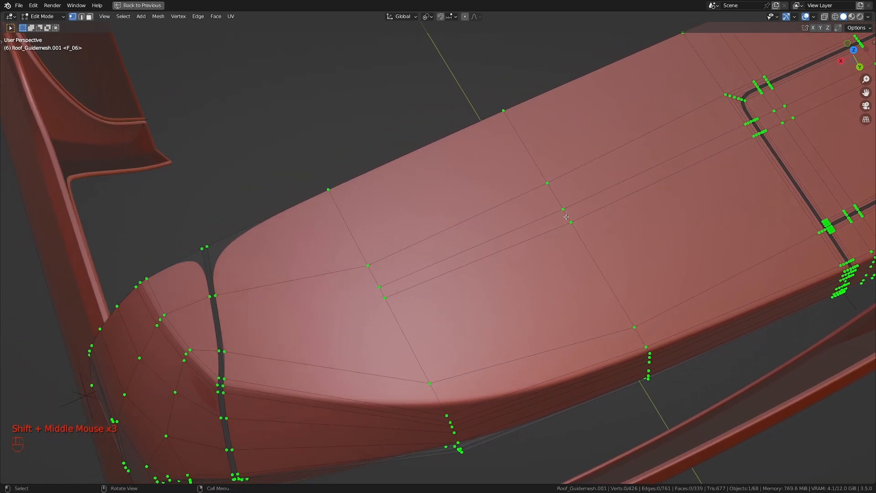
key("m")
left_click(553, 188)
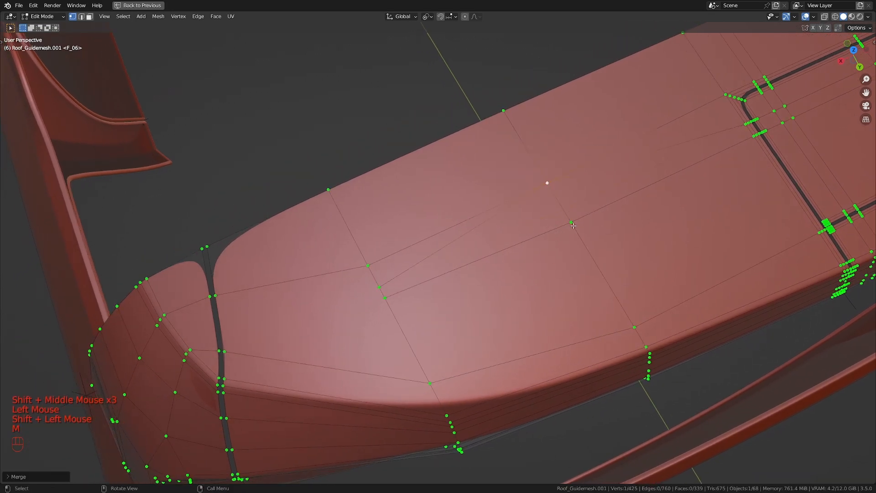
key("m")
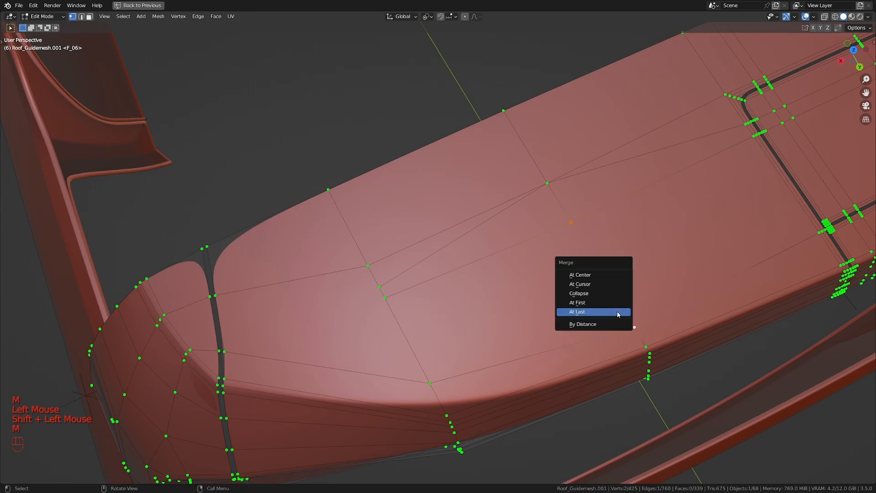
left_click(619, 312)
- Dissolve the two leftover diagonal edges between the crosswise loops in front of the merged vertices
left_click(437, 312, "alt")
key("x")
left_click(440, 312)
left_click(431, 264, "alt")
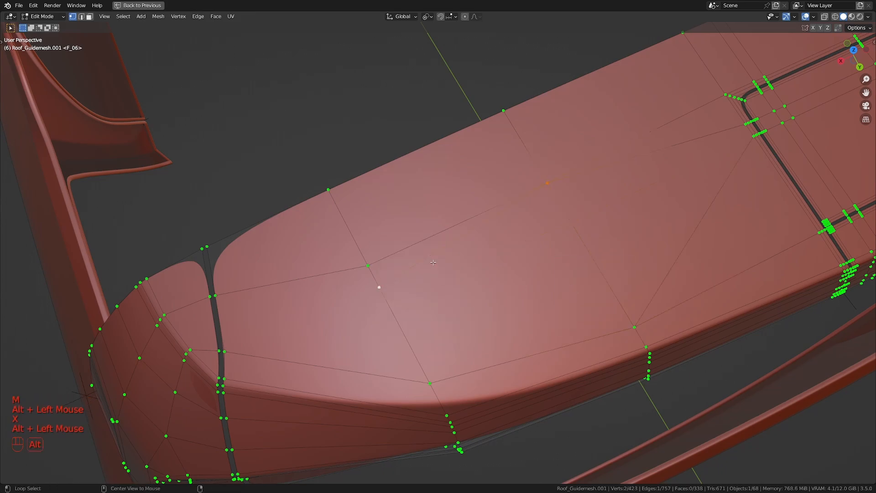
key("x")
left_click(436, 264)
- Add a crosswise loop cut with Even and Flipped on to the roof, slid close to the pillar gap
scroll(545, 270, "down", 1)
middle_click_drag(545, 270, 456, 292, "shift")
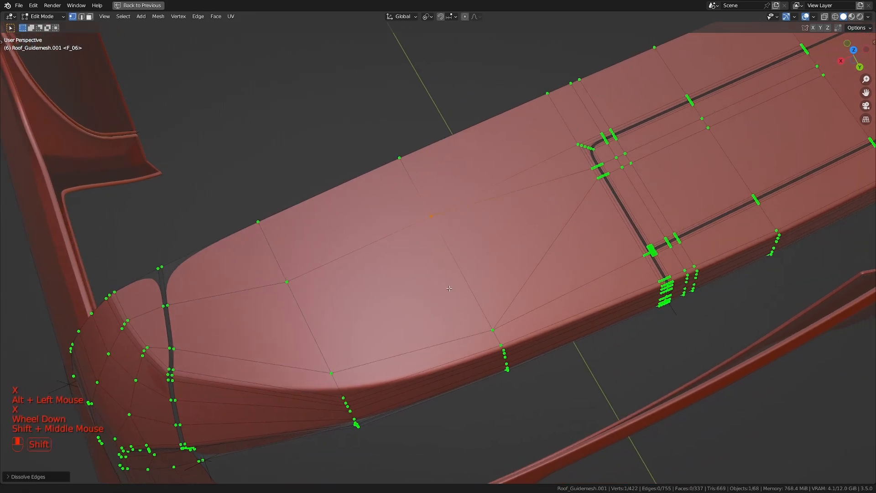
scroll(456, 297, "up", 2)
key("ctrl+r")
left_click(431, 200)
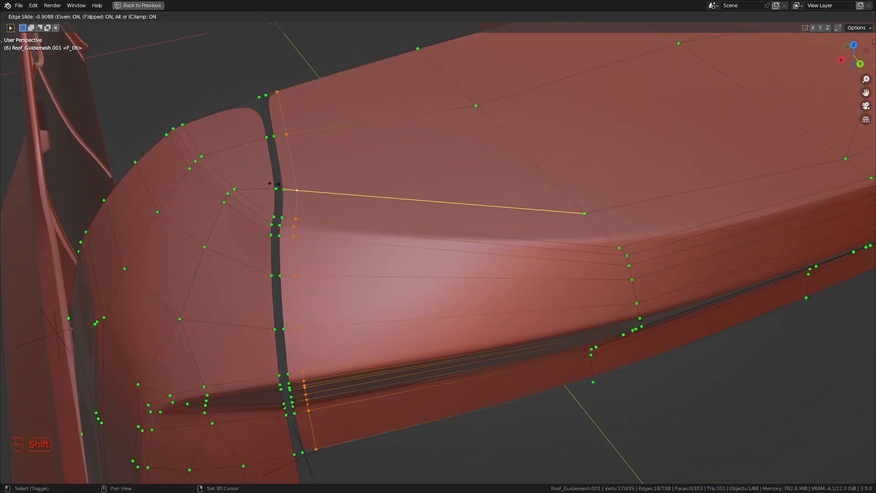
left_click(260, 174)
- Add a centred loop cut between the new support loop and the roof's edge at the pillar gap
key("ctrl+r")
left_click(289, 224)
right_click(289, 224)
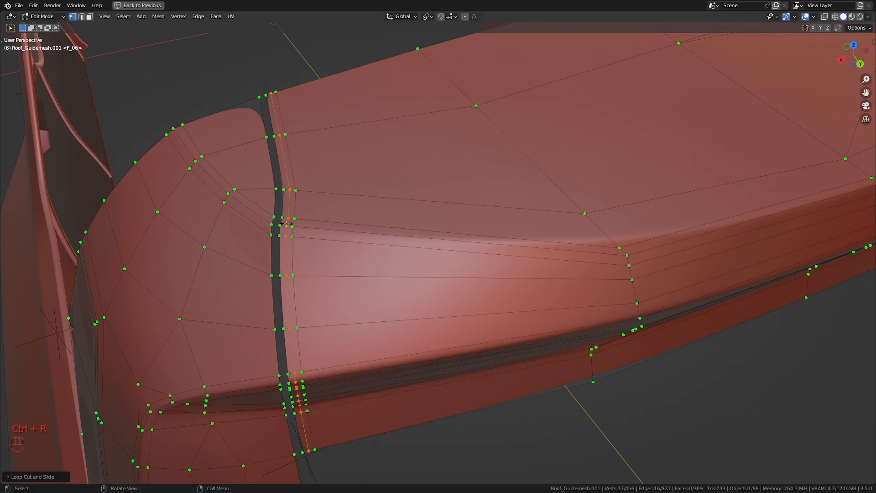
- Add two lengthwise loop cuts along the roof side's lower edge, one close to the edge and one between it and the edge
middle_click_drag(352, 273, 352, 233)
middle_click_drag(352, 233, 387, 253, "shift")
scroll(387, 253, "up", 4)
key("ctrl+r")
left_click(255, 296)
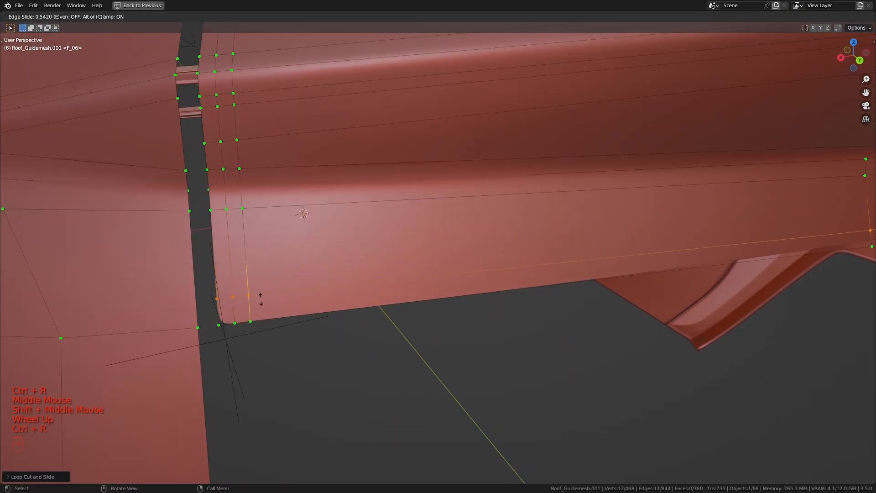
left_click(261, 300)
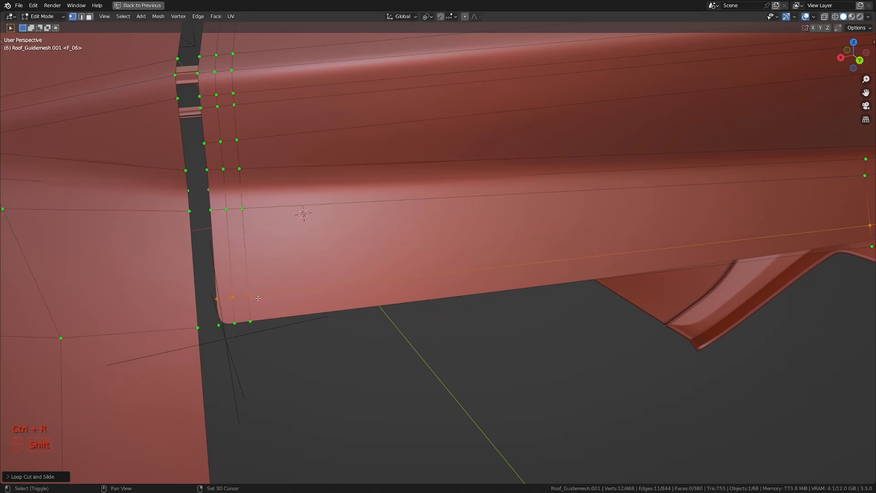
key("ctrl+r")
left_click(253, 308)
left_click(256, 310)
- Add two lengthwise loop cuts close to the roof's centre edge to support its corner at the pillar gap
scroll(273, 310, "down", 2)
middle_click_drag(393, 317, 379, 303)
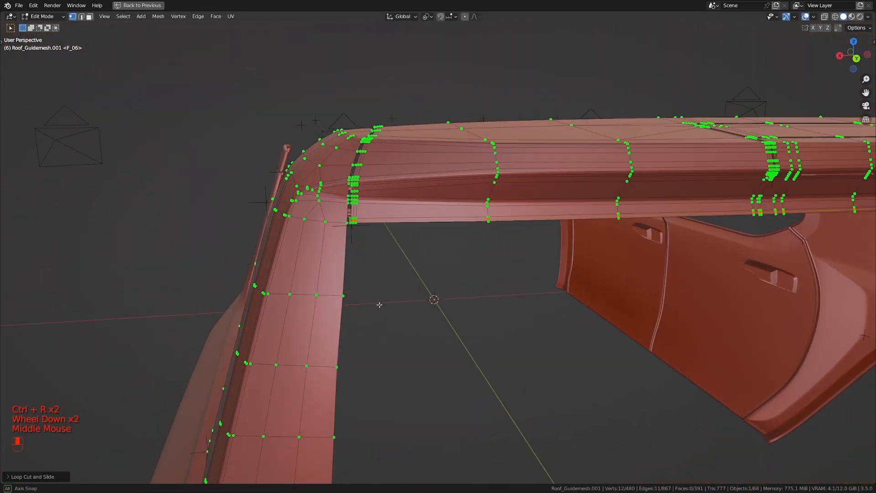
middle_click_drag(482, 292, 401, 337, "shift")
scroll(402, 337, "up", 1)
middle_click_drag(283, 276, 452, 315, "shift")
middle_click_drag(451, 314, 456, 325)
scroll(456, 325, "up", 2)
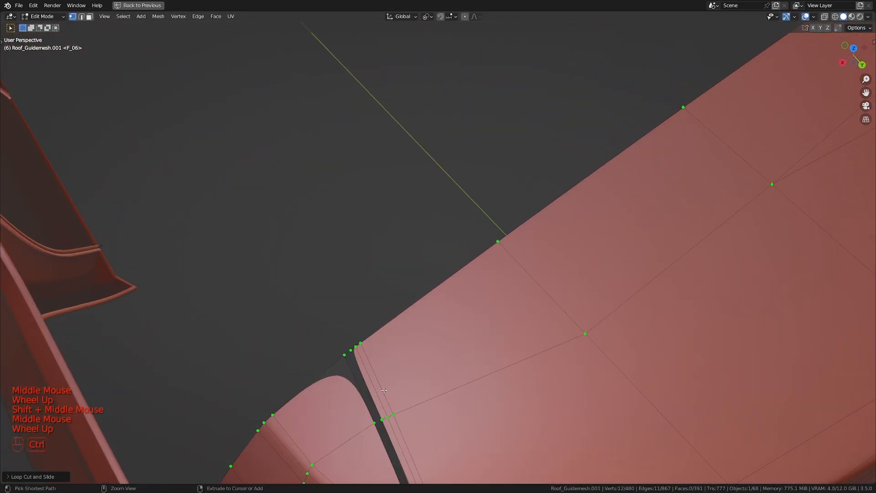
key("ctrl+r")
left_click(386, 372)
left_click(374, 336)
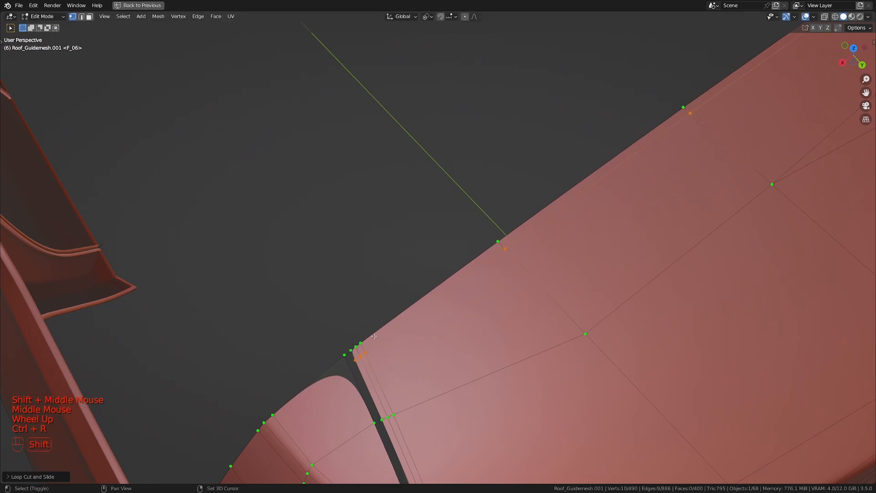
scroll(363, 348, "down", 5)
scroll(331, 314, "up", 2)
middle_click_drag(363, 348, 461, 317)
scroll(461, 316, "down", 2)
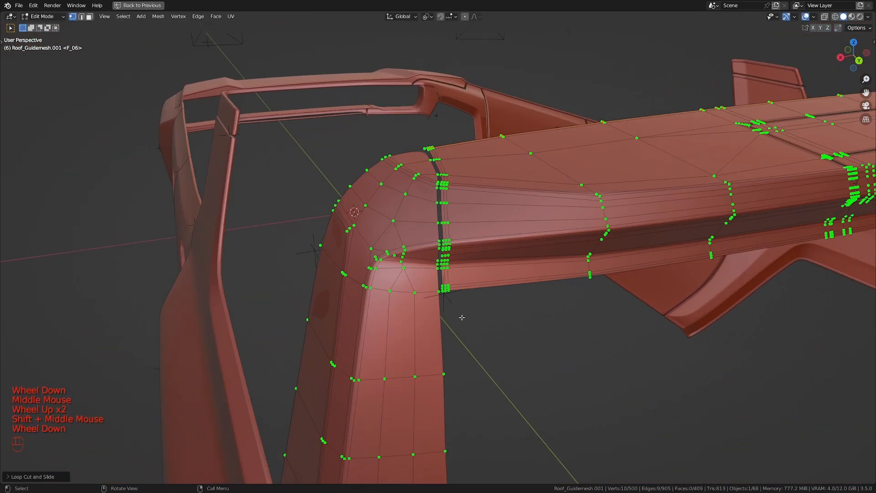
- Add a loop cut with Even on to the pillar side of the gap, slid close to the gap edge
middle_click_drag(445, 256, 468, 292)
scroll(427, 237, "up", 2)
middle_click_drag(467, 292, 411, 242, "shift")
scroll(427, 238, "down", 1)
middle_click_drag(411, 242, 451, 148)
scroll(400, 210, "up", 1)
scroll(448, 195, "up", 1)
key("ctrl+r")
left_click(457, 197)
key("e")
left_click(473, 157)
- Extend the pillar-side support loop up to the border with the Knife tool, and add a loop cut between it and the gap
key("a")
key("a")
key("k")
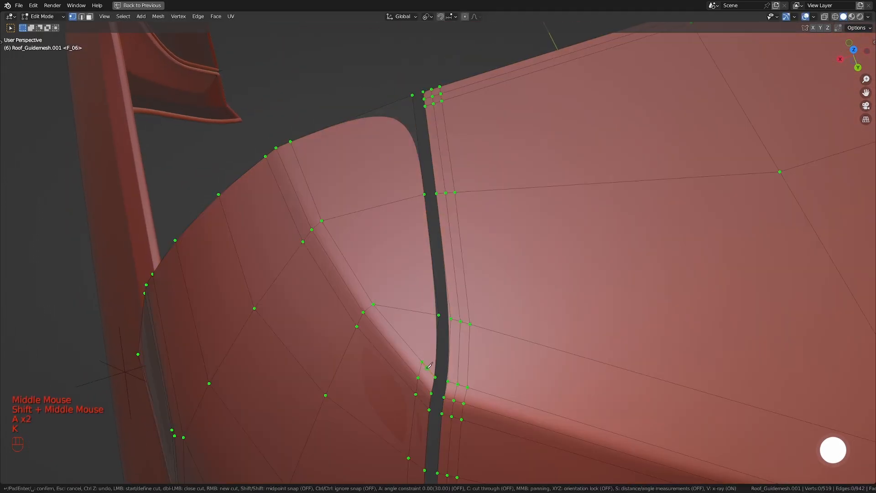
left_click(400, 100)
key("ctrl+r")
scroll(433, 256, "down", 2)
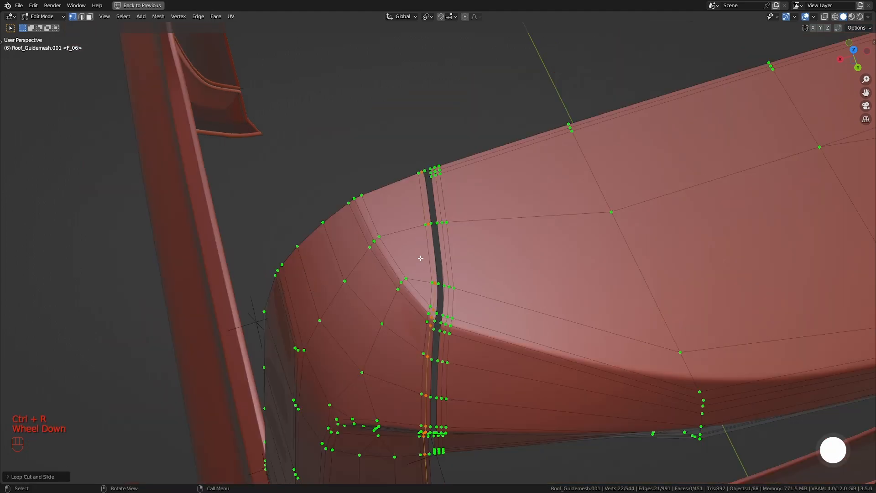
- Add two loop cuts along the pillar's bottom edge, one slid close to the edge and one between it and the edge
middle_click_drag(433, 256, 460, 228)
scroll(465, 301, "up", 2)
scroll(392, 297, "up", 1)
key("ctrl+r")
left_click(382, 303)
left_click(382, 310)
key("ctrl+r")
left_click(384, 316)
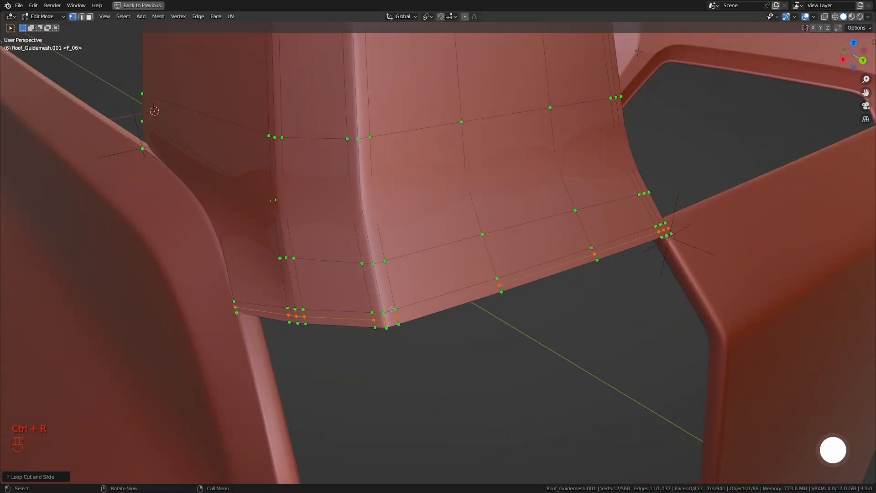
- Add an upright loop cut with Even on, slid close to the pillar's front edge
key("ctrl+r")
middle_click_drag(346, 246, 493, 256, "shift")
key("ctrl+r")
left_click(456, 198)
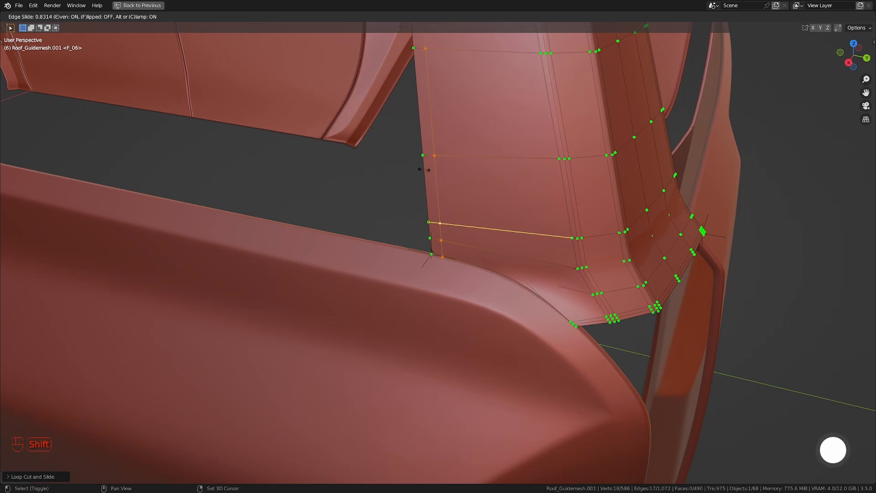
left_click(424, 170)
scroll(438, 256, "up", 3)
key("g")
key("g")
left_click(444, 262)
- Add another upright loop cut between the front support loop and the pillar's front edge
key("ctrl+r")
left_click(388, 156)
left_click(386, 155)
- Cut a support line with the Knife tool along the pillar's lower side edge, following the fender from the front corner to the rear corner
middle_click_drag(422, 315, 457, 292)
middle_click_drag(425, 301, 401, 275, "shift")
middle_click_drag(484, 329, 408, 268, "shift")
scroll(409, 268, "up", 1)
key("z")
key("a")
key("a")
key("a")
key("k")
scroll(274, 232, "up", 1)
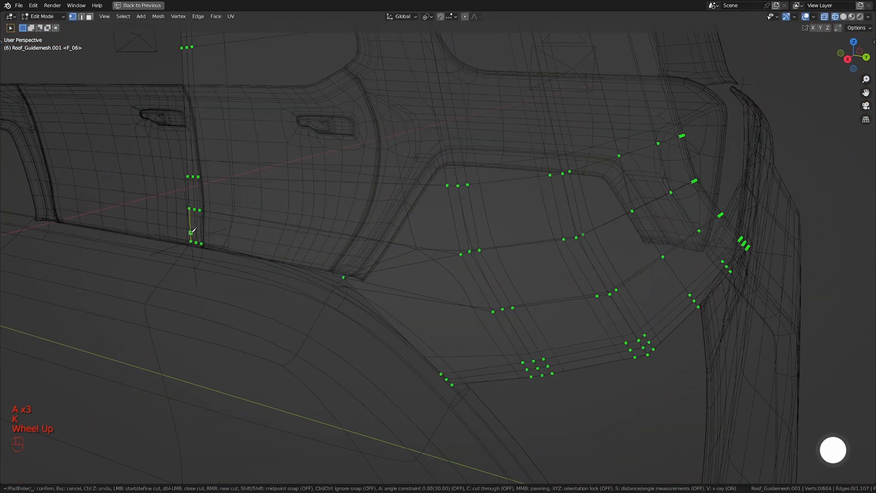
left_click(477, 391)
key("space")
- Slide the middle vertex of the new knife cut along its edge, closer to the pillar's lower side edge
left_click(365, 273)
key("g")
key("g")
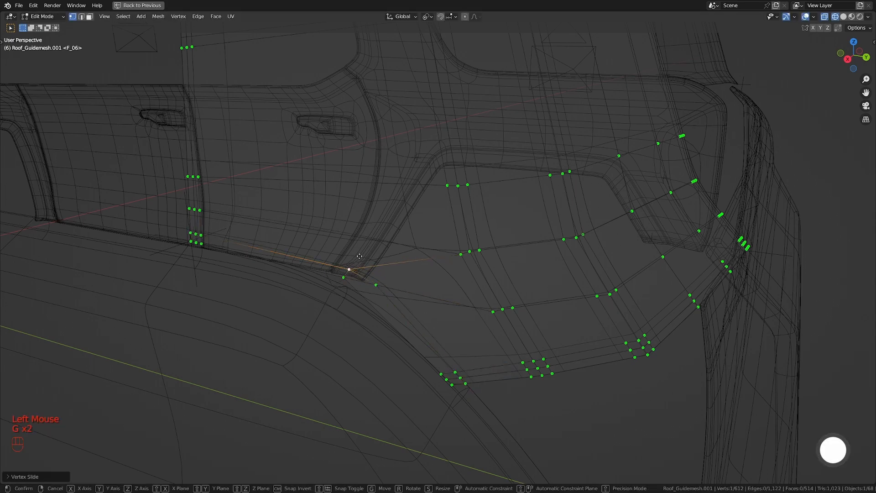
left_click(351, 268)
left_click(375, 283)
- Add a centred loop cut between the knife cut and the pillar's lower side edge
key("a")
middle_click_drag(428, 327, 415, 303, "shift")
key("ctrl+r")
left_click(366, 276)
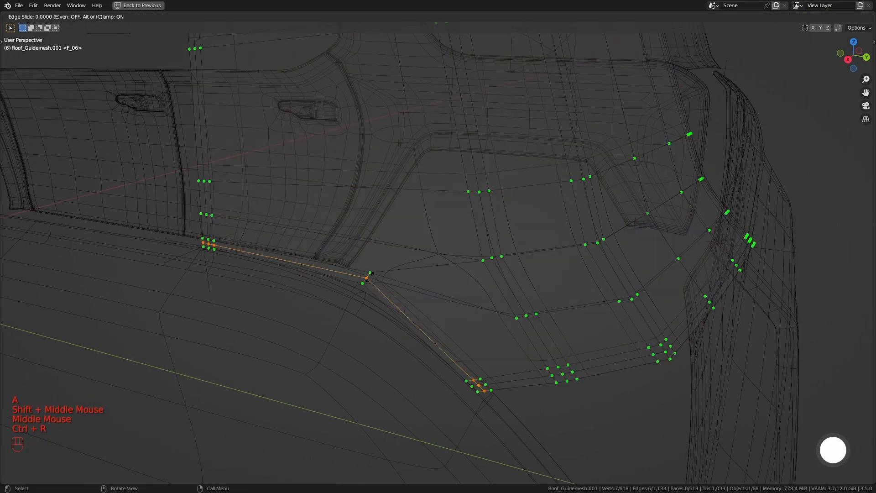
left_click(366, 277)
- Examine the pillar's lower side edge and its gap to the fender in right orthographic view
key("Tab")
key("Tab")
mouse_move(483, 298)
middle_mouse_down()
mouse_move(432, 290)
mouse_move(473, 275)
mouse_move(494, 284)
mouse_move(437, 318)
middle_mouse_up()
scroll(456, 289, "up", 1)
scroll(495, 284, "down", 2)
key("Tab")
key("Tab")
key("KP_Decimal")
scroll(465, 294, "down", 6)
key("KP_3")
scroll(456, 301, "up", 1)
scroll(456, 301, "up", 2)
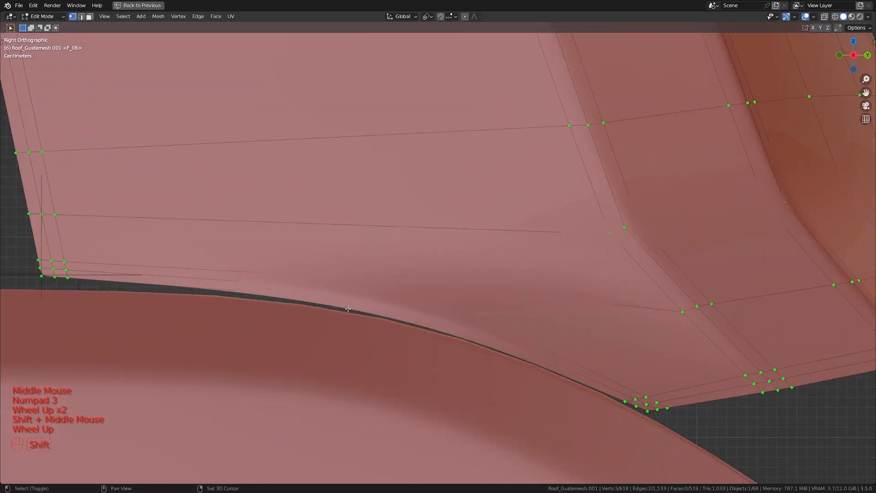
- Slide the three middle vertices of the lower side edge along their loops to follow the fender's curve
middle_click_drag(348, 309, 465, 328, "shift")
scroll(351, 292, "down", 2)
scroll(461, 301, "up", 1)
key("z")
key("g")
key("g")
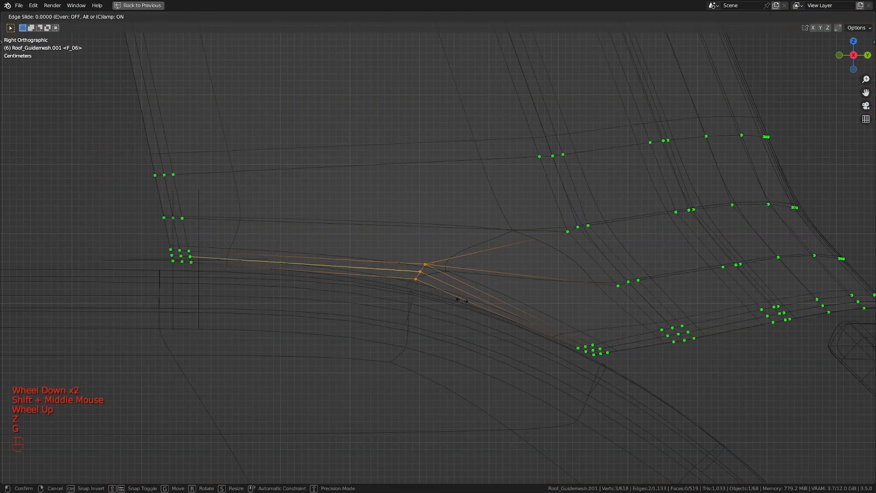
left_click(456, 287)
key("z")
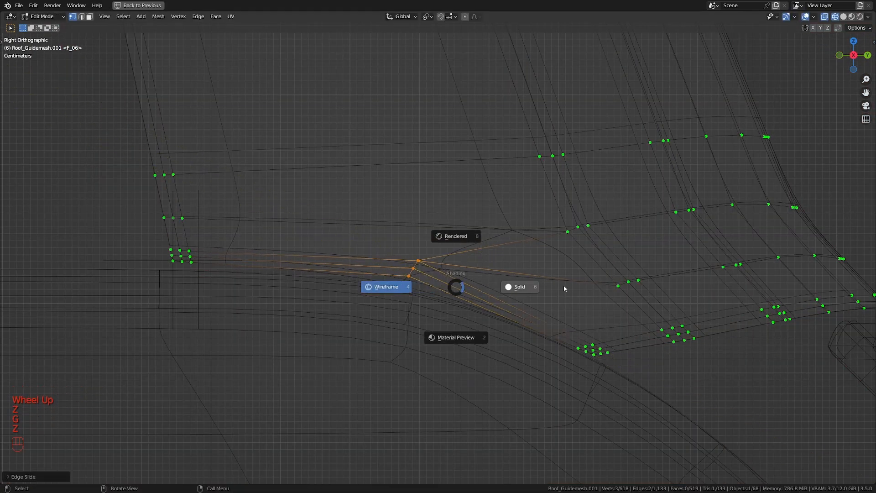
left_click(565, 288)
key("g")
key("g")
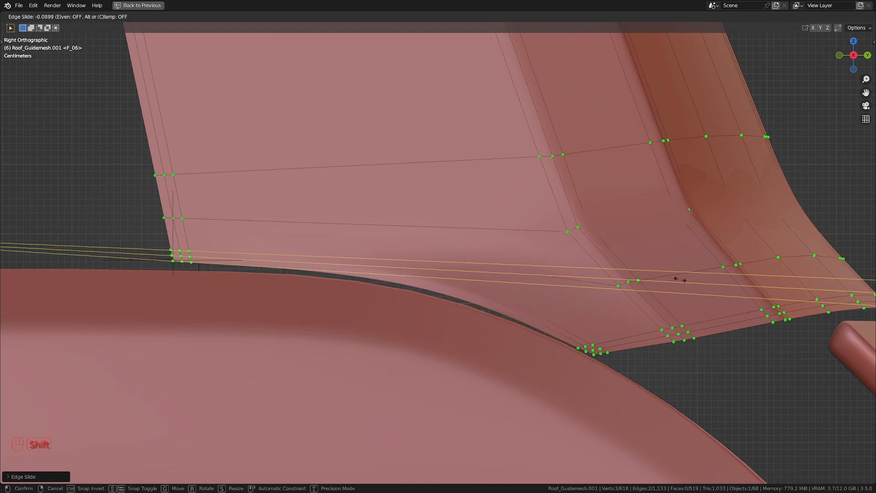
left_click(644, 280)
middle_click_drag(644, 280, 661, 285, "shift")
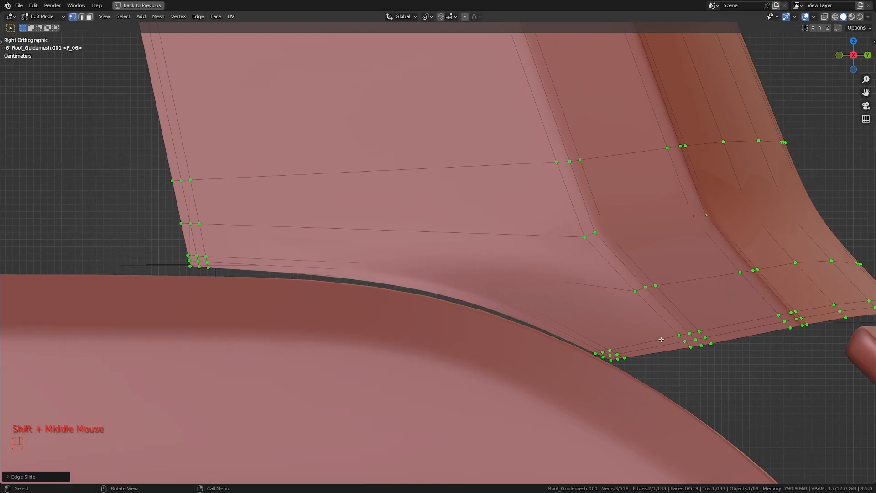
- Move the vertex cluster at the pillar's lower rear corner slightly away from the fender
key("z")
left_click_drag(563, 341, 657, 387)
key("g")
left_click(700, 384)
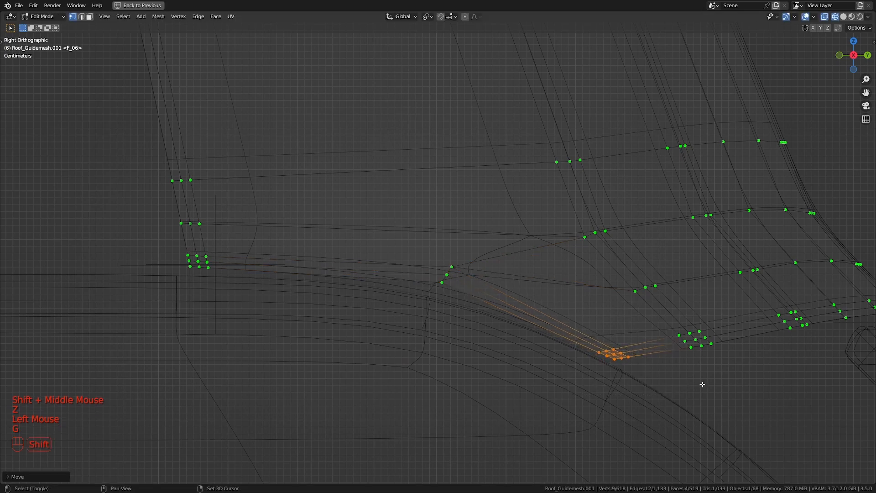
key("z")
scroll(657, 388, "down", 2)
mouse_move(588, 387)
middle_mouse_down()
mouse_move(523, 402)
mouse_move(502, 365)
middle_mouse_up()
scroll(512, 385, "up", 1)
key("g")
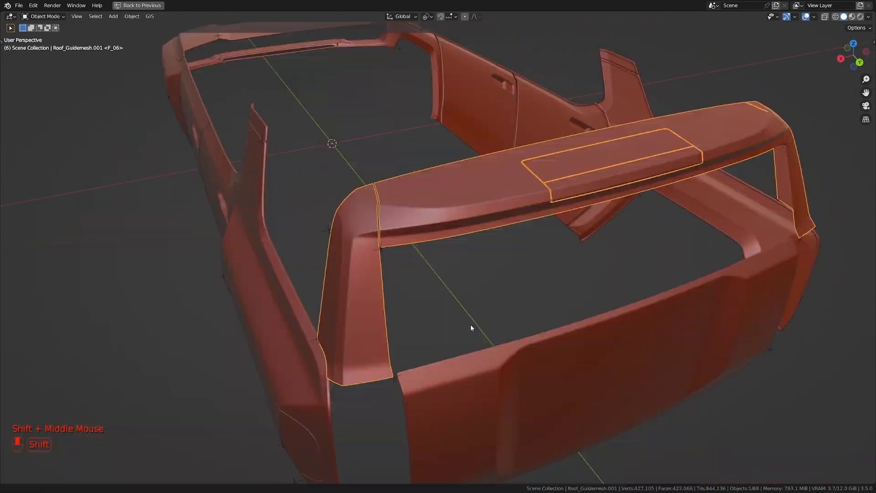
- Add a Shrinkwrap modifier targeting Roof_Guidemesh, and set the subdivision's viewport levels to 2
middle_click_drag(470, 324, 445, 313)
key("ctrl+space")
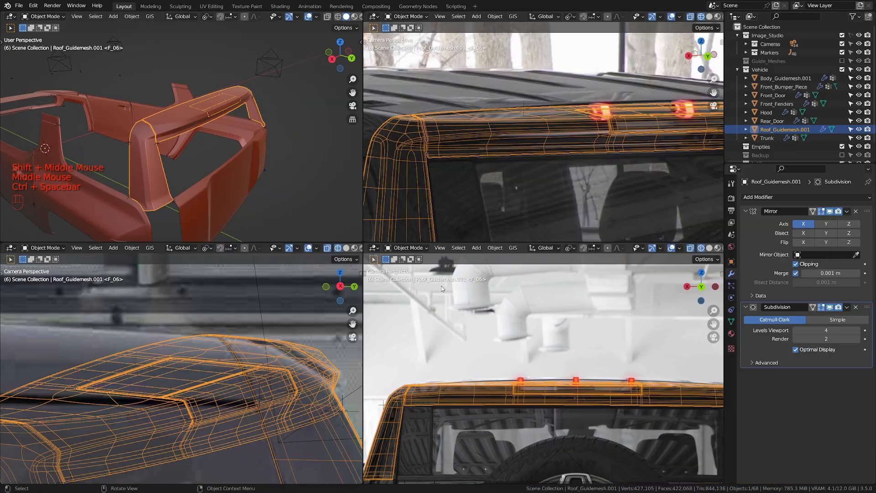
left_click(764, 197)
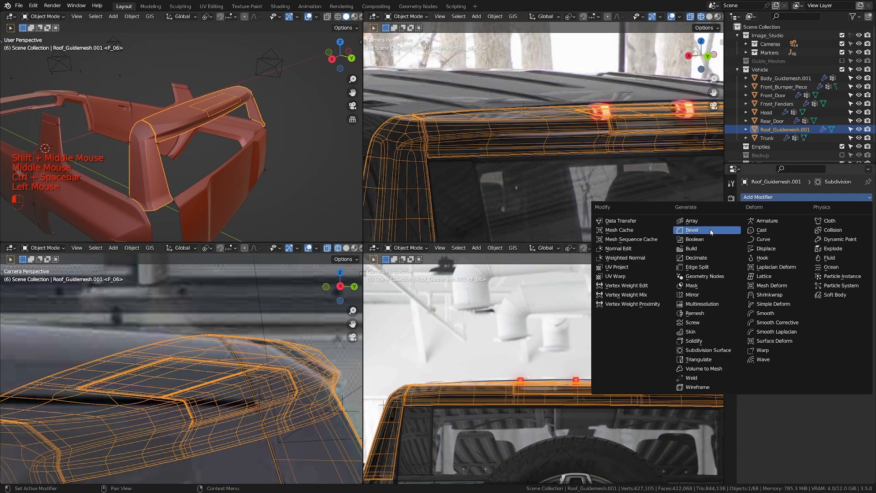
left_click(773, 296)
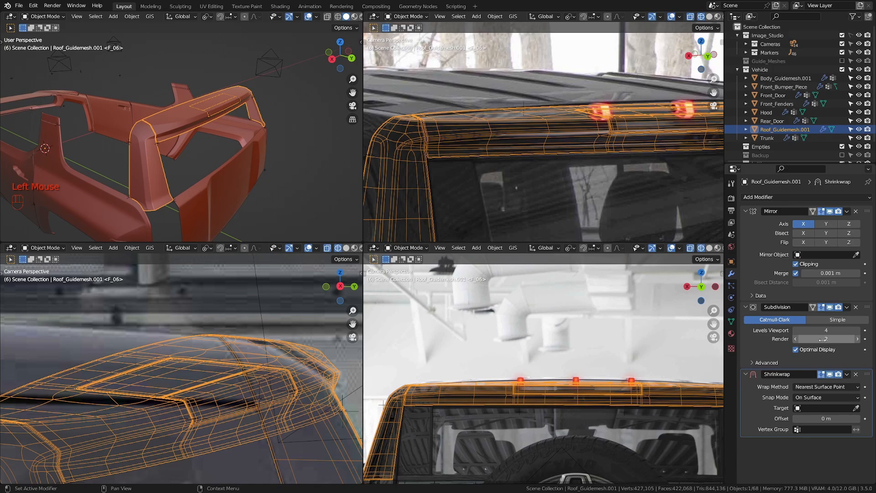
left_click(794, 330)
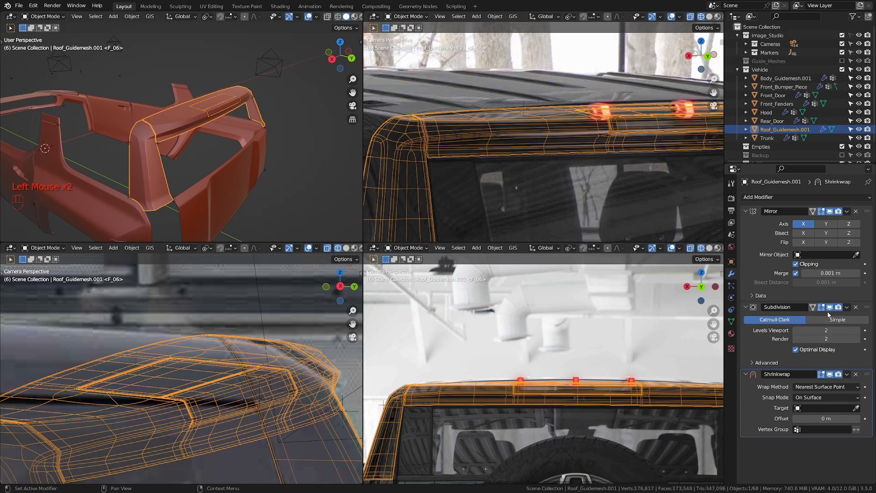
left_click(840, 407)
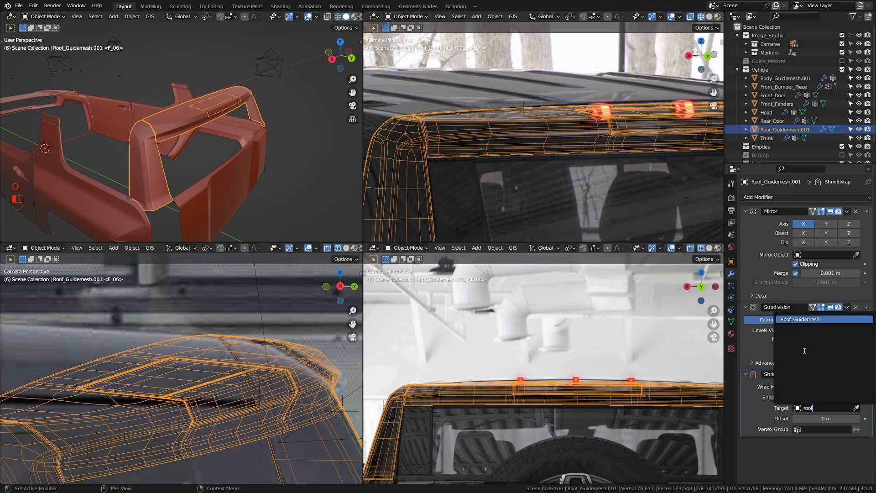
left_click(809, 319)
- Duplicate the roof's Shrinkwrap modifier
key("ctrl+space")
middle_click_drag(242, 207, 445, 254)
scroll(447, 160, "up", 2)
key("ctrl+space")
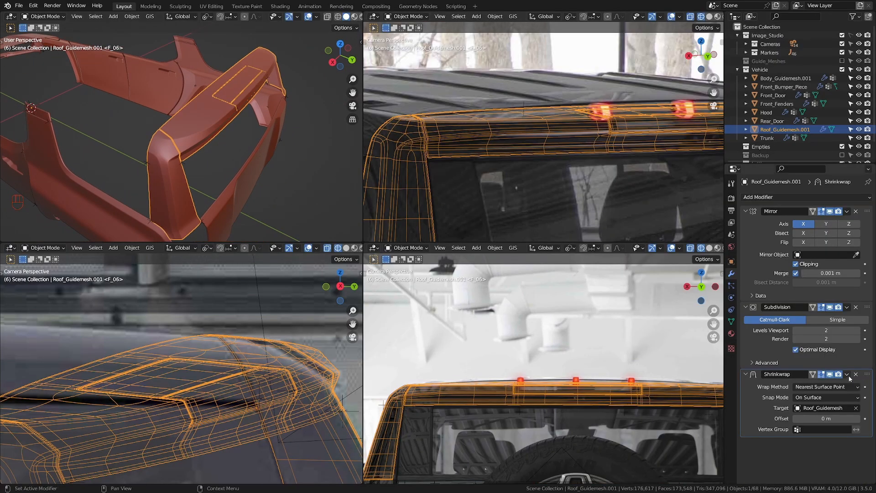
left_click(816, 409)
scroll(793, 429, "down", 3)
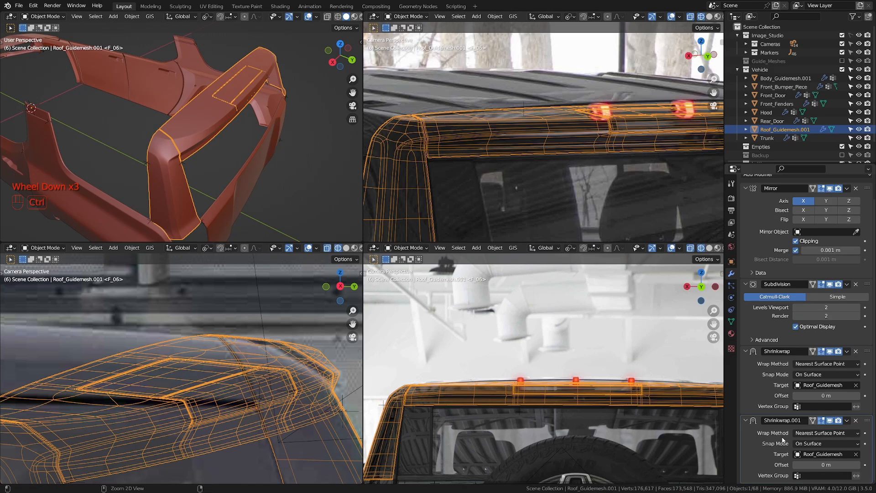
- Add two crosswise loop cuts to the roof between the pillar gap and the centre panel
scroll(238, 206, "up", 2)
key("Tab")
mouse_move(239, 207)
middle_mouse_down("shift")
mouse_move(182, 168)
mouse_move(333, 250)
mouse_move(316, 150)
mouse_move(404, 164)
mouse_move(387, 256)
middle_mouse_up("shift")
scroll(197, 181, "up", 2)
key("ctrl+space")
scroll(316, 150, "down", 2)
key("z")
key("z")
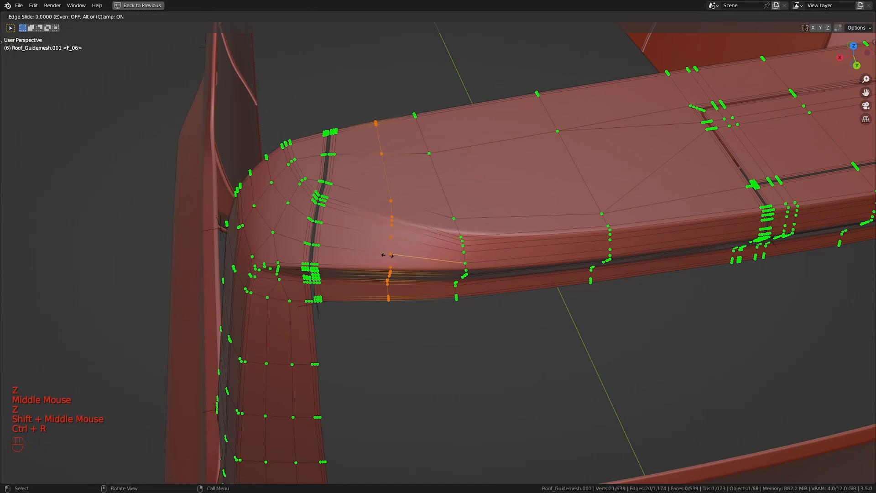
middle_click_drag(440, 238, 470, 219)
scroll(410, 274, "up", 2)
scroll(494, 237, "down", 2)
scroll(494, 237, "up", 1)
key("ctrl+space")
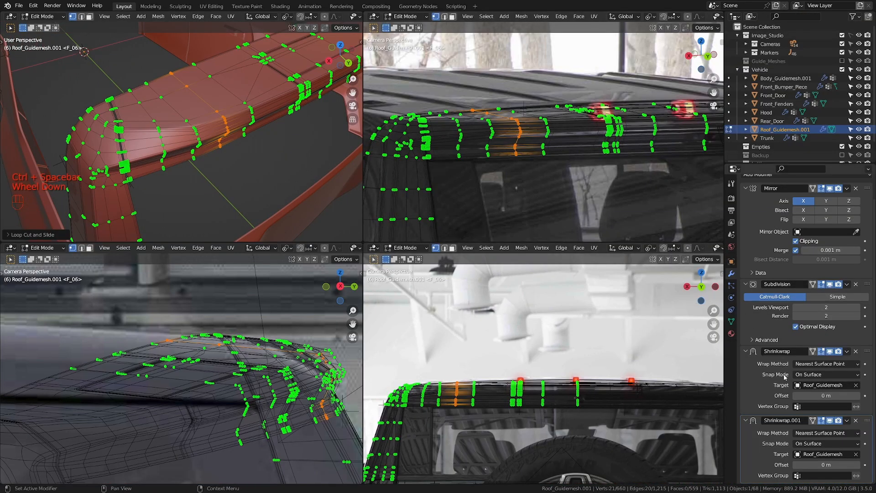
- Apply the duplicate Shrinkwrap modifier, Shrinkwrap.001, in Object Mode
key("Tab")
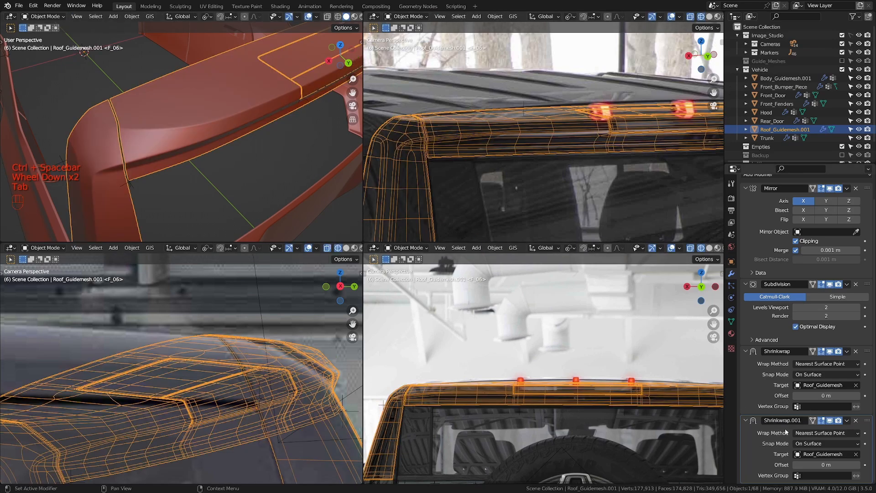
key("ctrl+a")
key("ctrl+space")
key("Tab")
middle_click_drag(277, 165, 394, 187)
key("Tab")
key("ctrl+space")
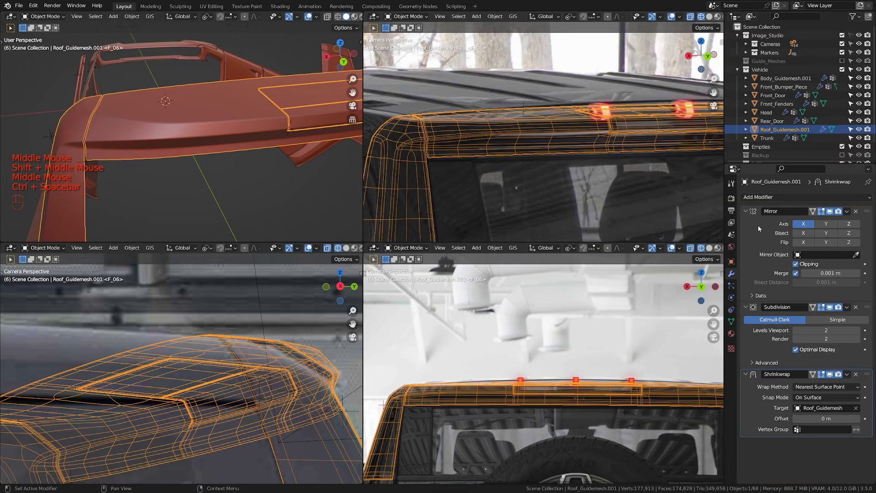
- Add a Solidify modifier to the roof and apply the object's transform
left_click(758, 197)
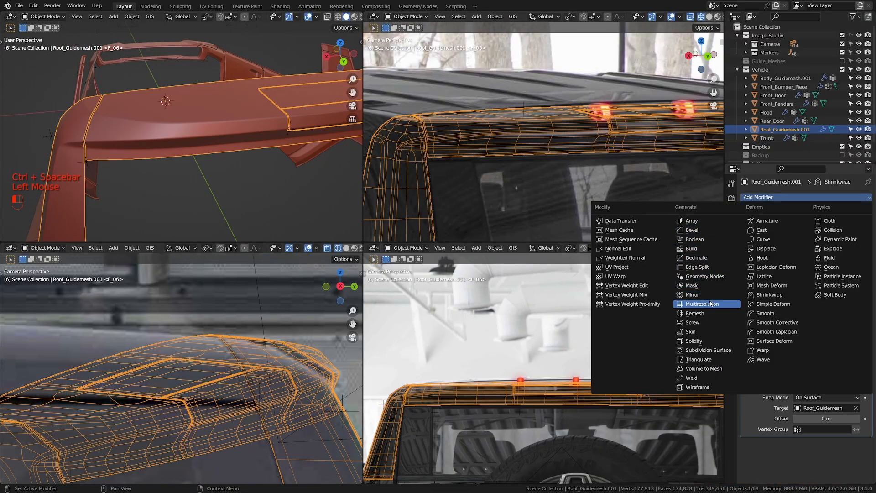
left_click(710, 346)
scroll(261, 155, "up", 2)
middle_click_drag(278, 206, 279, 146)
key("ctrl+a")
key("ctrl+a")
left_click(256, 151)
- Set the Solidify thickness to 0.05 m and enable Even Thickness and Only Rim
scroll(828, 392, "down", 5)
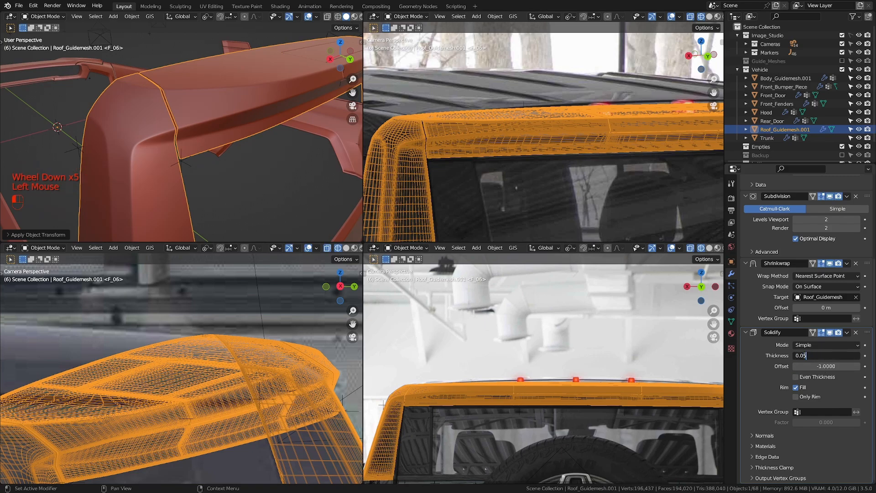
key("Return")
middle_click_drag(341, 189, 332, 187, "shift")
scroll(332, 187, "up", 2)
key("z")
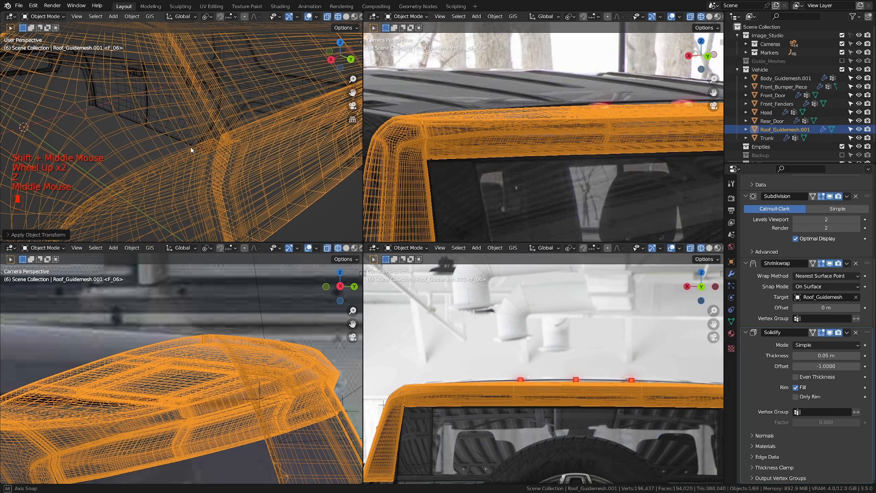
middle_click_drag(191, 146, 195, 149)
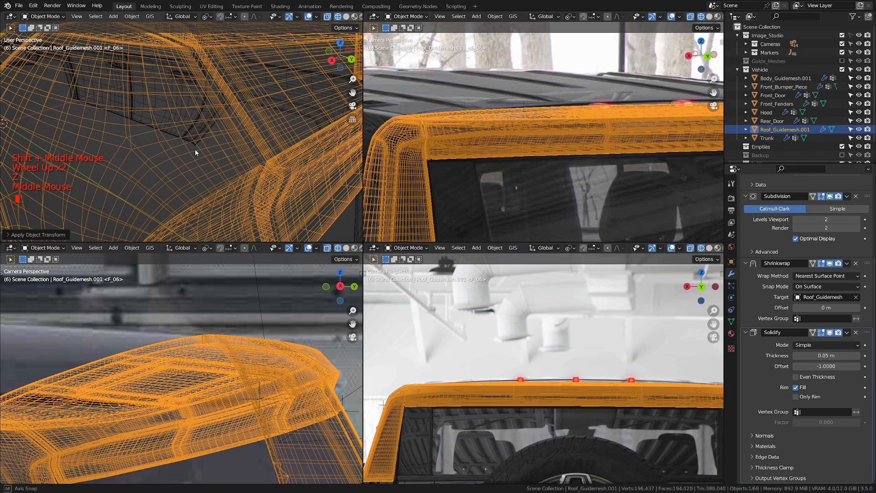
left_click(799, 399)
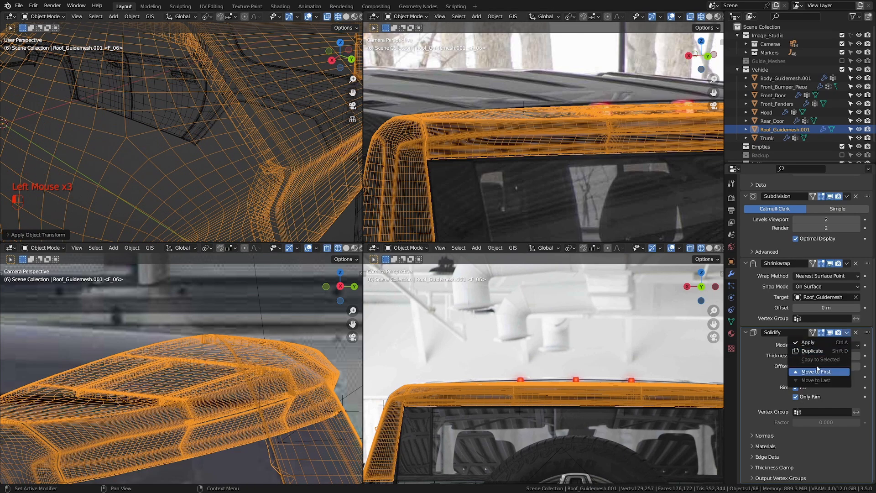
- Duplicate the Solidify modifier and set the copy's thickness to 0.025 m
left_click(813, 350)
scroll(815, 355, "down", 3)
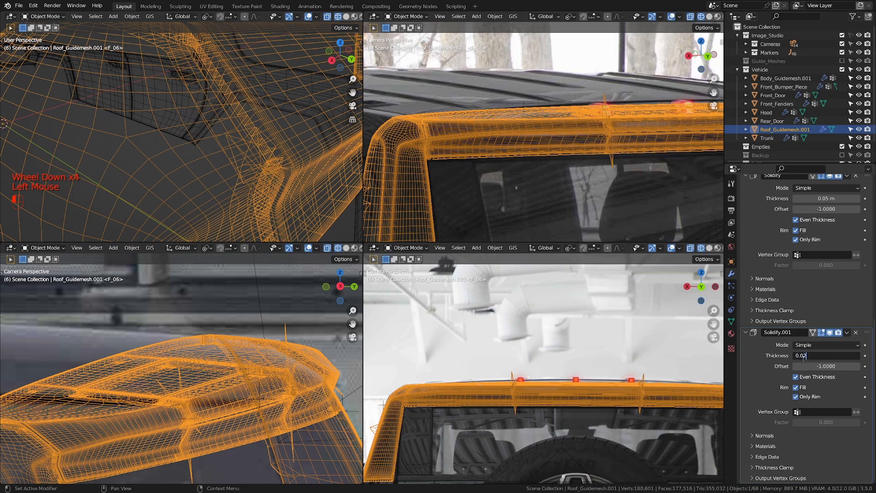
scroll(254, 169, "up", 1)
scroll(254, 169, "down", 2)
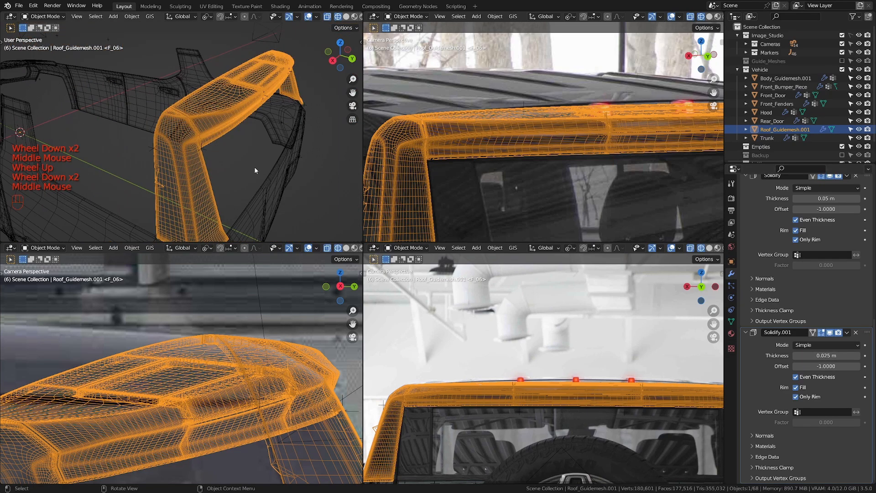
middle_click_drag(254, 168, 246, 170)
scroll(771, 284, "up", 3)
- Apply the first Solidify modifier, the one with 0.05 m thickness
left_click(771, 284)
scroll(770, 283, "up", 3)
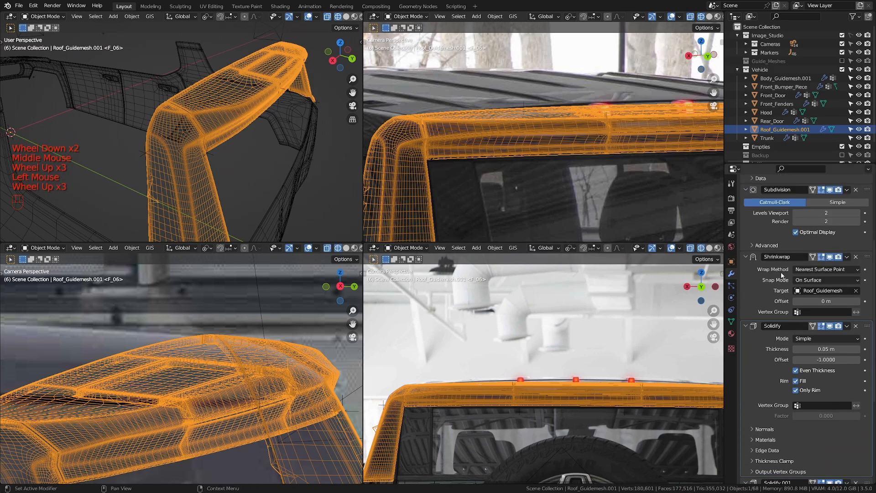
scroll(779, 302, "down", 2)
key("ctrl+a")
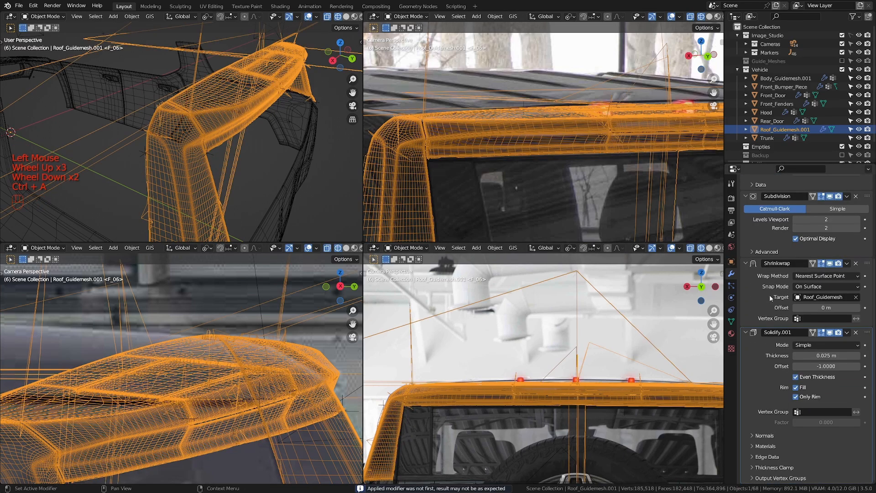
- Select the inner edge loops of the solidified rim along the pillar and the roof's lower edge in Edit Mode
key("Tab")
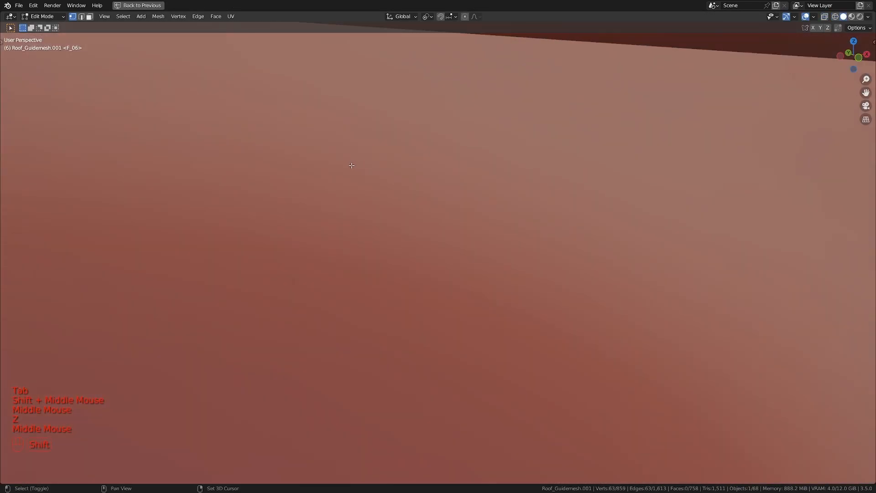
middle_click_drag(352, 164, 568, 136)
key("z")
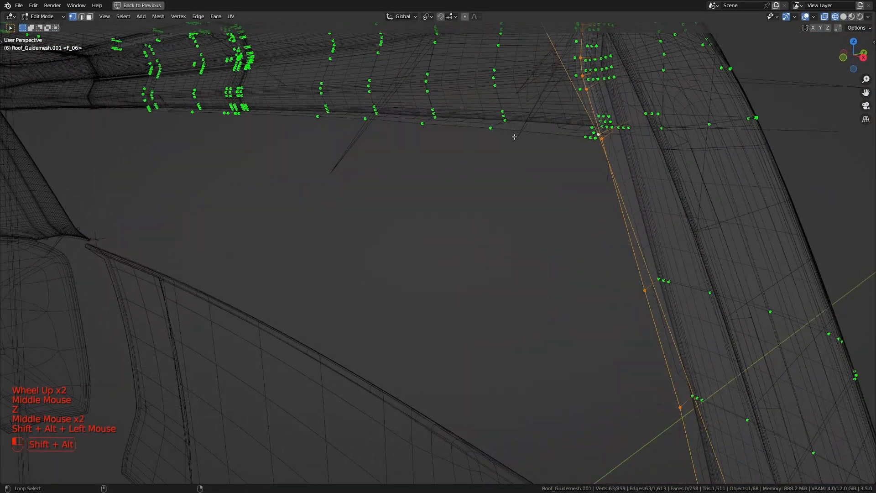
scroll(514, 137, "down", 2)
scroll(511, 150, "up", 2)
middle_click_drag(511, 151, 504, 177)
left_click(409, 122, "alt+shift")
- Add the inner rim edge loop around the centre roof panel to the selection
mouse_move(410, 121)
middle_mouse_down("shift")
mouse_move(489, 173)
mouse_move(475, 147)
mouse_move(449, 132)
middle_mouse_up("shift")
scroll(438, 146, "down", 1, "shift")
scroll(489, 172, "up", 1)
scroll(489, 173, "up", 1)
key("z")
mouse_move(438, 160)
middle_mouse_down("shift")
mouse_move(359, 258)
mouse_move(462, 180)
mouse_move(430, 199)
middle_mouse_up("shift")
scroll(430, 200, "up", 1)
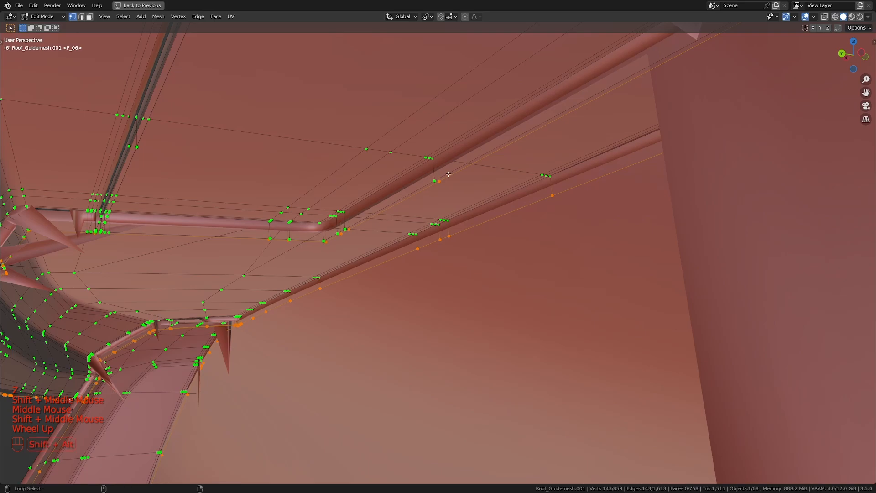
mouse_move(156, 208)
middle_mouse_down("shift")
mouse_move(344, 250)
mouse_move(404, 230)
mouse_move(413, 249)
mouse_move(345, 279)
mouse_move(411, 260)
middle_mouse_up("shift")
scroll(343, 250, "up", 1)
left_click(335, 233, "alt+shift")
- Examine the selected inner rim loops around the whole roof in wireframe
scroll(335, 233, "down", 1)
scroll(338, 238, "up", 1)
scroll(404, 230, "up", 2)
key("z")
scroll(345, 279, "down", 3)
scroll(346, 280, "down", 1)
middle_click_drag(410, 260, 421, 244)
scroll(420, 244, "up", 1)
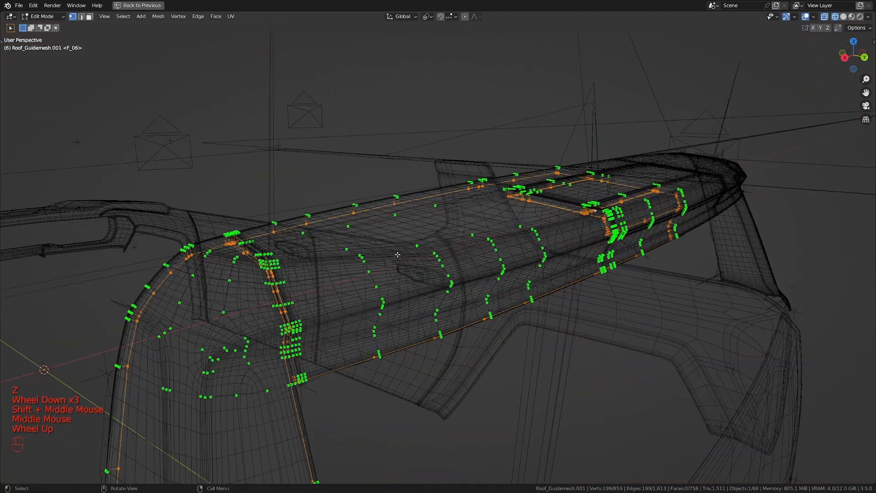
- Create a new vertex group on the roof mesh and assign every vertex except the inner rim loops to it
scroll(397, 254, "down", 1)
key("ctrl+space")
left_click(730, 322)
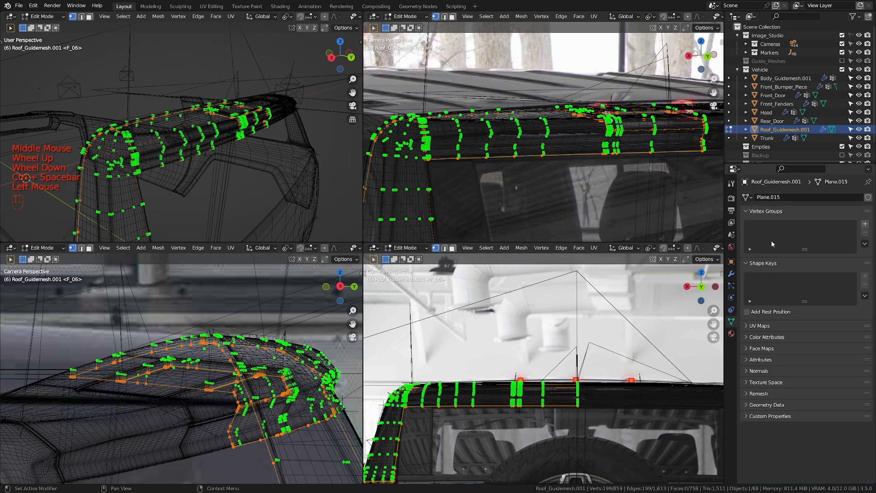
left_click(865, 224)
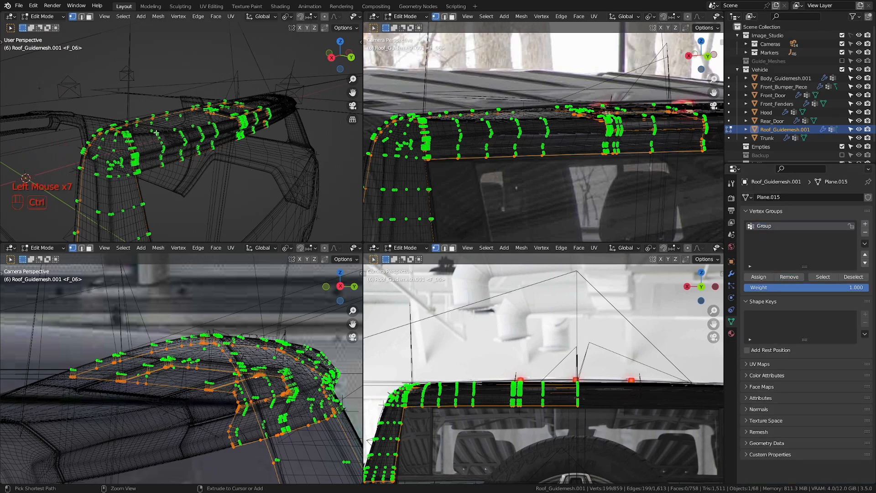
key("ctrl+i")
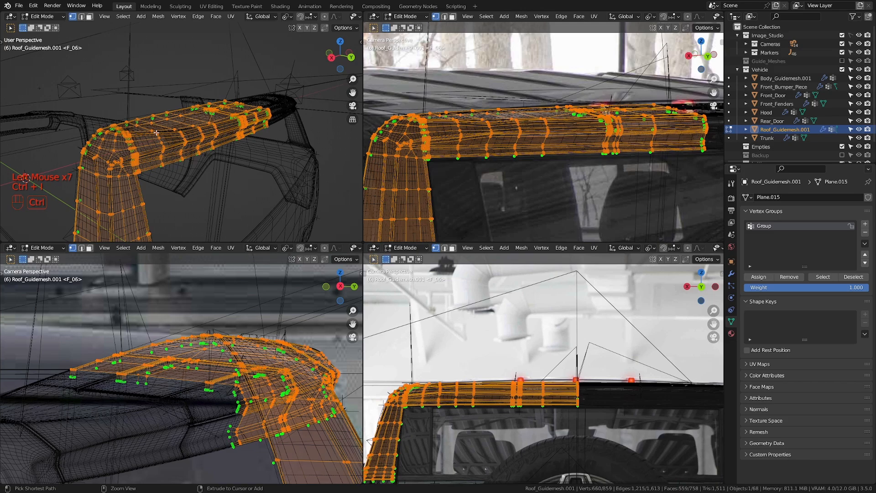
left_click(757, 276)
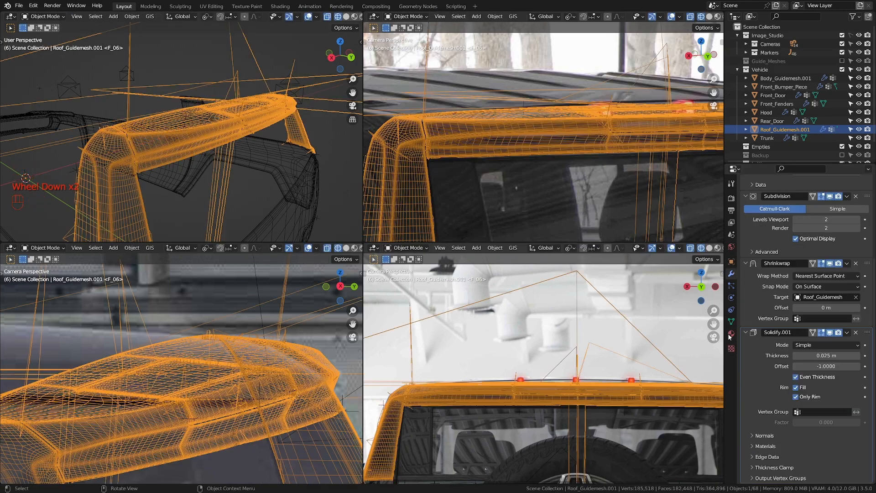
- Limit the Shrinkwrap modifier to the vertex group named Group and inspect the roof's rims from inside and outside
left_click(812, 317)
left_click(799, 331)
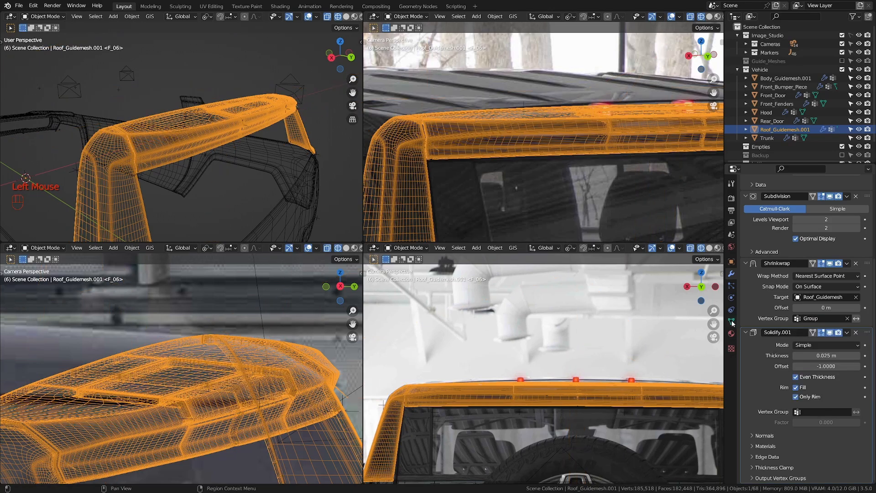
key("ctrl+space")
middle_click_drag(438, 240, 397, 242)
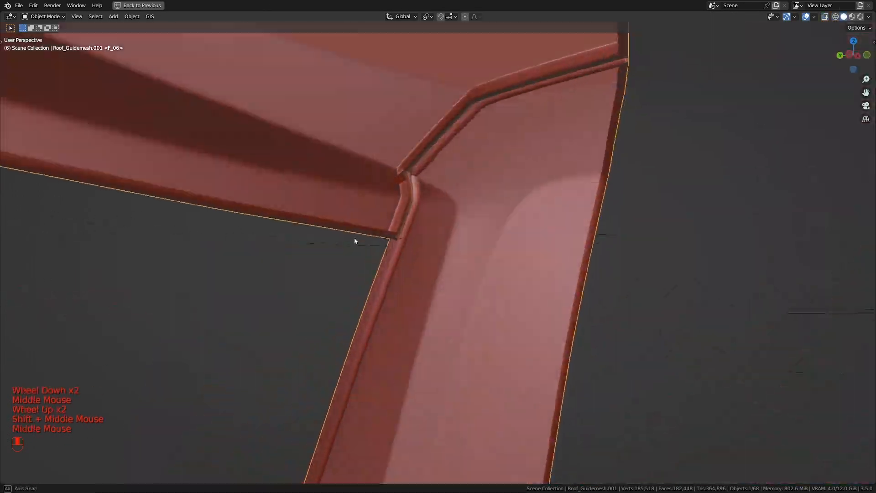
mouse_move(354, 237)
middle_mouse_down()
mouse_move(540, 219)
mouse_move(669, 260)
middle_mouse_up()
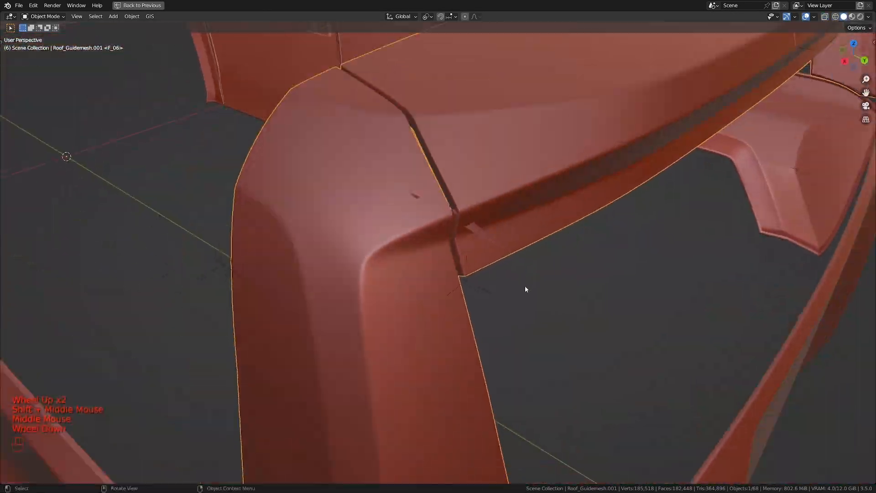
scroll(524, 289, "down", 3)
- Select the linked side section of the roof in Edit Mode and hide it
key("Tab")
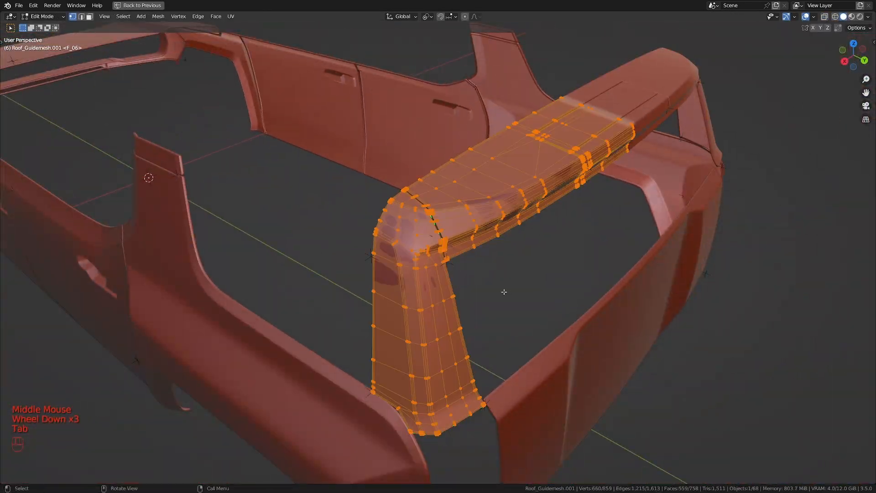
scroll(445, 279, "up", 1)
key("Tab")
middle_click_drag(505, 297, 489, 239)
key("Tab")
key("a")
key("a")
scroll(489, 239, "down", 1)
key("l")
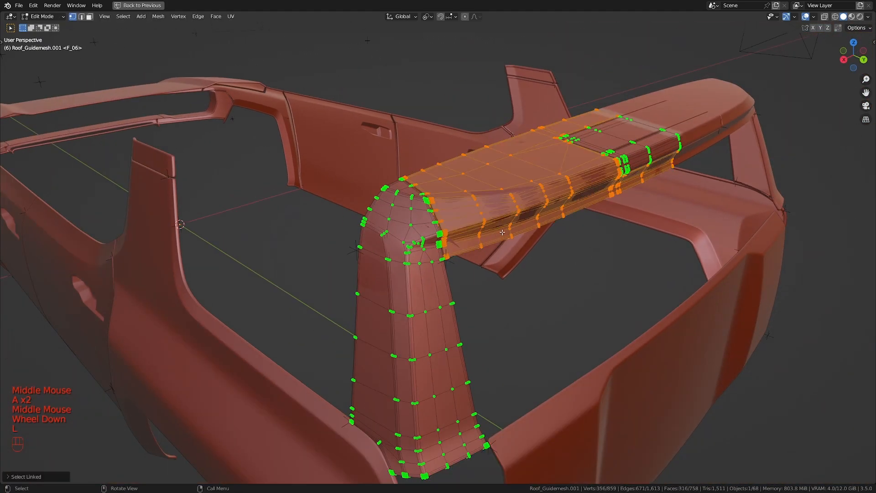
key("h")
- Adjust the misplaced inner rim vertex at the pillar's upper corner with Vertex Slide in wireframe
scroll(401, 206, "up", 2)
mouse_move(583, 197)
middle_mouse_down()
mouse_move(402, 206)
mouse_move(534, 287)
mouse_move(502, 315)
middle_mouse_up()
scroll(502, 315, "up", 1)
middle_click_drag(616, 349, 533, 285, "shift")
key("z")
middle_click_drag(435, 269, 525, 283)
scroll(524, 283, "down", 2)
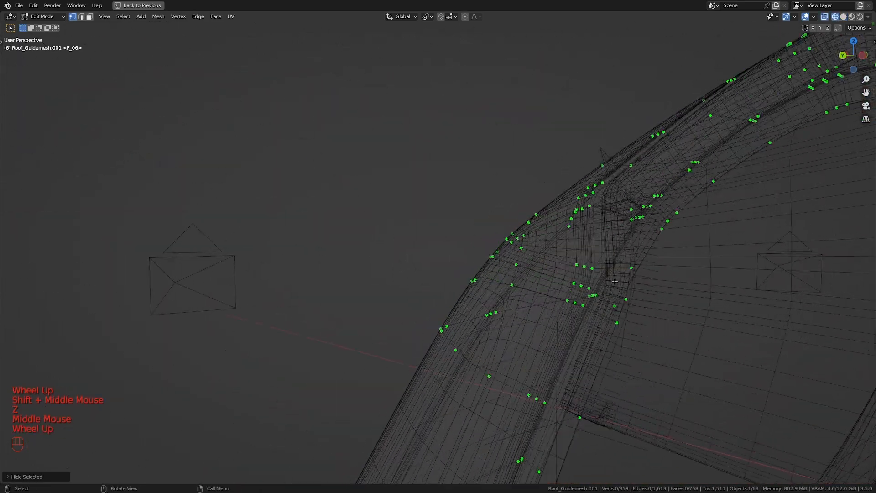
key("a")
middle_click_drag(602, 282, 524, 319, "shift")
left_click(589, 262)
key("KP_Decimal")
scroll(588, 263, "down", 3)
middle_click_drag(588, 263, 520, 301)
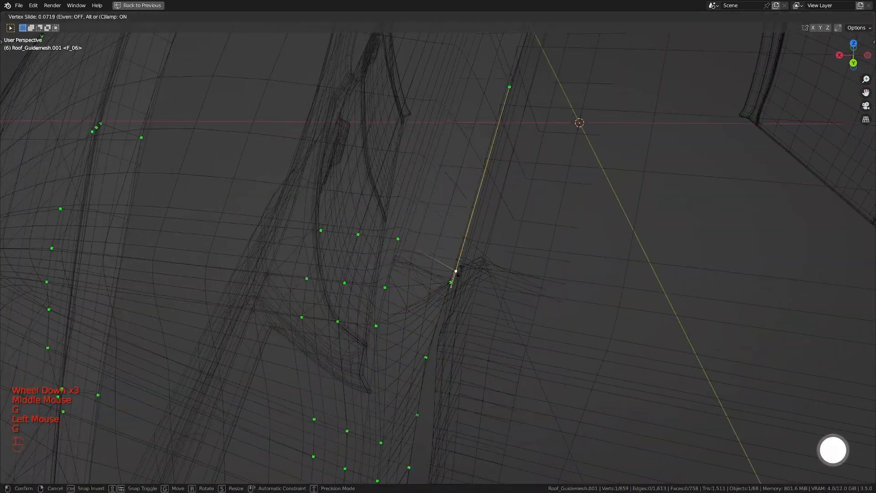
left_click(452, 283)
- Slide further misplaced inner rim corner vertices along their edges while the side section stays hidden
scroll(451, 283, "down", 3)
middle_click_drag(452, 283, 438, 255)
key("a")
scroll(514, 303, "up", 2)
scroll(438, 256, "down", 3)
mouse_move(438, 256)
middle_mouse_down("shift")
mouse_move(459, 199)
mouse_move(475, 250)
mouse_move(453, 262)
middle_mouse_up("shift")
left_click(567, 358)
key("g")
key("g")
left_click(644, 396)
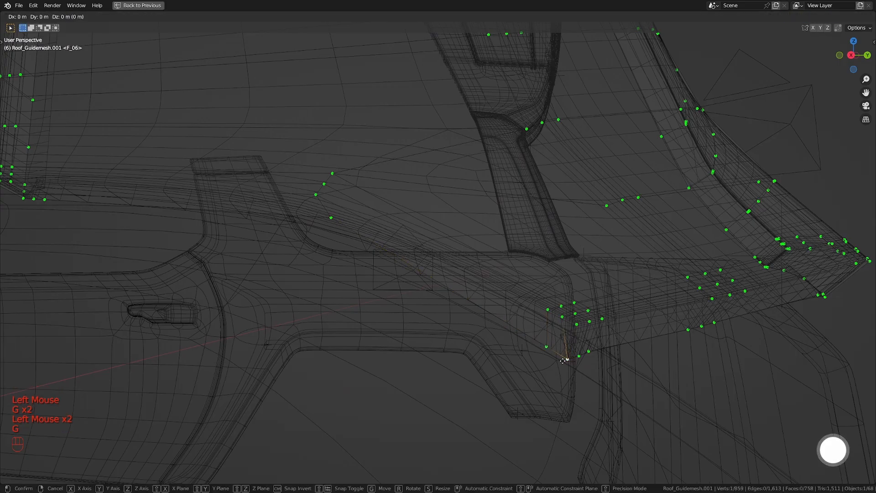
left_click(565, 360)
key("a")
middle_click_drag(565, 360, 461, 328)
middle_click_drag(460, 328, 456, 356)
scroll(456, 355, "up", 2)
left_click(459, 380)
key("g")
key("g")
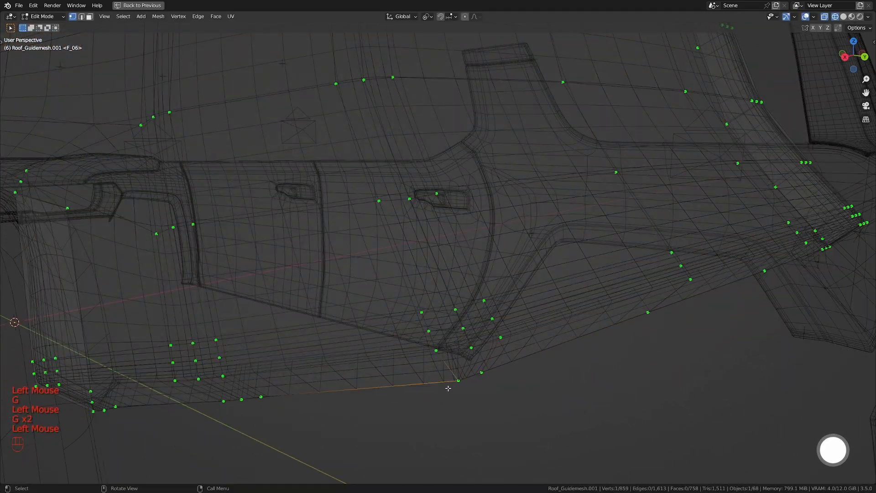
- Reveal the hidden side section of the roof and hide the other linked roof pieces to isolate it
key("a")
scroll(448, 389, "down", 2)
middle_click_drag(448, 388, 502, 346)
mouse_move(502, 347)
middle_mouse_down("shift")
mouse_move(485, 364)
mouse_move(423, 322)
mouse_move(637, 295)
middle_mouse_up("shift")
scroll(484, 364, "up", 3)
scroll(423, 322, "down", 3)
key("z")
key("a")
key("a")
key("alt+h")
key("a")
key("a")
key("l")
key("h")
scroll(458, 268, "down", 1)
middle_click_drag(457, 267, 539, 228, "shift")
mouse_move(538, 228)
middle_mouse_down()
mouse_move(631, 189)
mouse_move(593, 150)
middle_mouse_up()
key("z")
middle_click_drag(593, 150, 548, 112, "shift")
left_click(693, 293)
key("l")
key("h")
- Slide the inner rim vertex at the side section's corner along its edge in wireframe
mouse_move(425, 292)
middle_mouse_down()
mouse_move(454, 297)
mouse_move(483, 273)
middle_mouse_up()
mouse_move(483, 273)
middle_mouse_down("shift")
mouse_move(473, 289)
mouse_move(579, 285)
middle_mouse_up("shift")
left_click(479, 281)
key("KP_Decimal")
scroll(481, 278, "down", 2)
scroll(481, 292, "down", 2)
key("z")
key("a")
key("a")
middle_click_drag(461, 303, 520, 285)
scroll(506, 287, "up", 1)
middle_click_drag(520, 285, 533, 281)
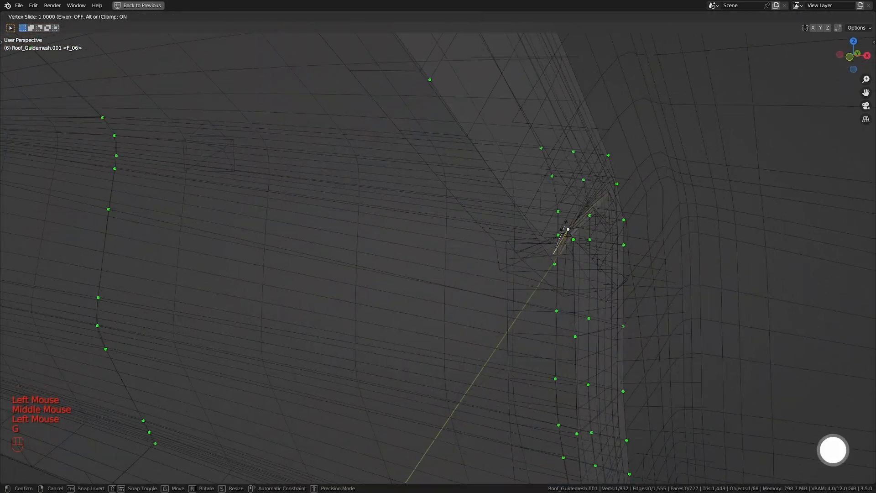
left_click(563, 245)
- Slide the neighbouring inner rim vertices of the side section along their edges to even out the rim
middle_click_drag(558, 247, 490, 263)
left_click(486, 265)
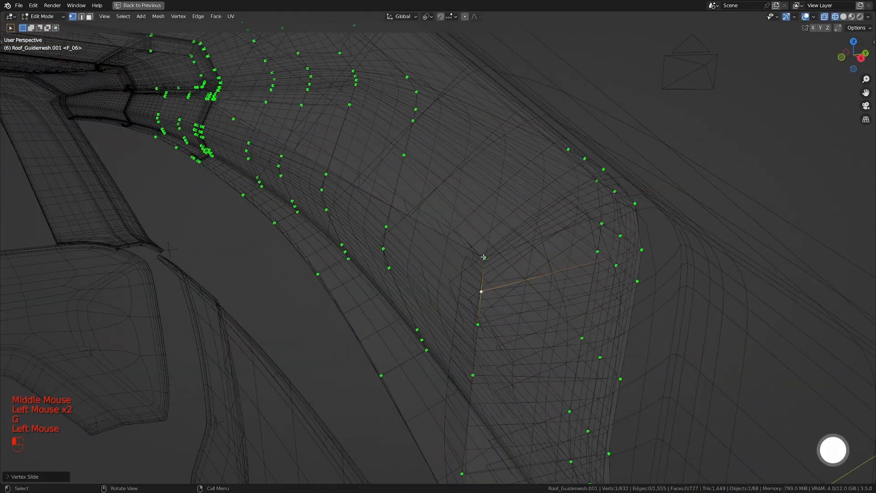
left_click(432, 214)
left_click(484, 257)
key("g")
key("g")
left_click(467, 250)
scroll(467, 250, "down", 2)
middle_click_drag(328, 224, 506, 327, "shift")
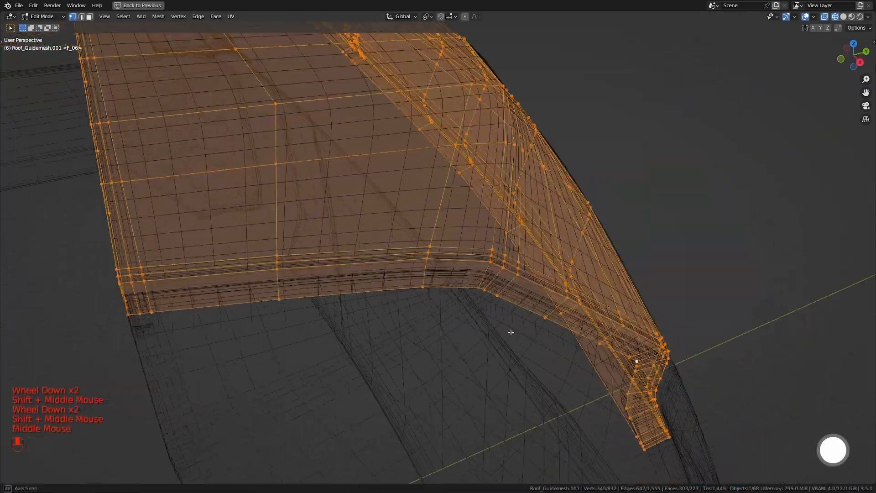
left_click(491, 302)
key("g")
key("g")
left_click(479, 301)
- Slide the remaining misplaced vertex on the side section's inner rim along its edge
key("a")
scroll(337, 300, "down", 2)
middle_click_drag(456, 292, 429, 305)
middle_click_drag(429, 305, 406, 285)
scroll(404, 284, "up", 2)
left_click(404, 283)
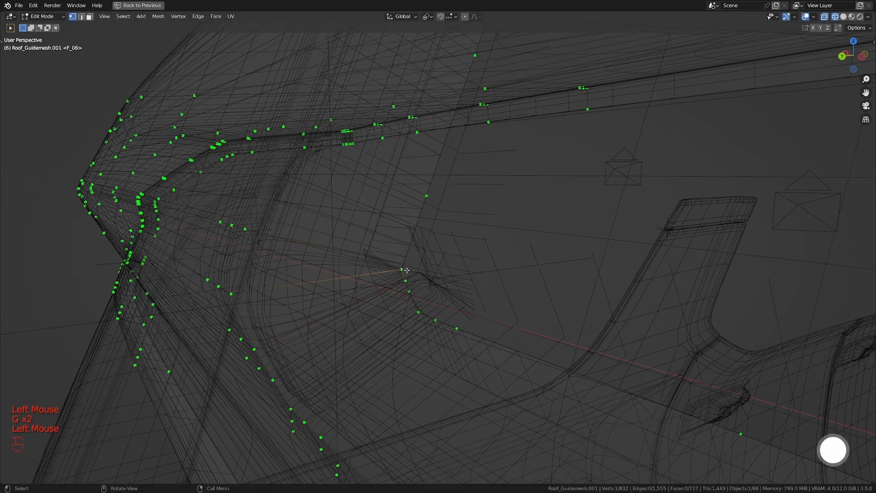
left_click(416, 257)
- Reveal all roof geometry, then hide the side section and the centre roof panel
key("a")
scroll(414, 259, "down", 2)
middle_click_drag(414, 259, 319, 260)
mouse_move(320, 260)
middle_mouse_down()
mouse_move(418, 262)
mouse_move(235, 281)
mouse_move(315, 260)
middle_mouse_up()
key("a")
key("a")
key("alt+h")
key("a")
key("a")
key("l")
key("h")
key("l")
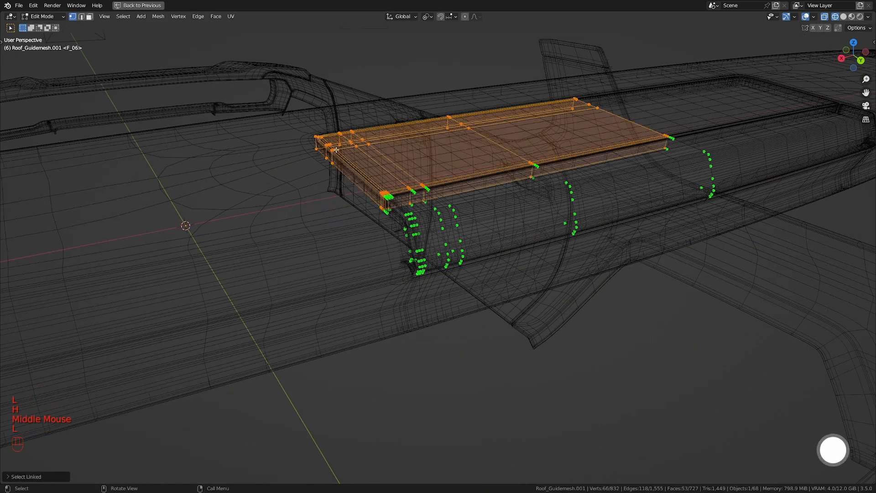
key("h")
- Slide the misplaced inner rim vertices of the outer strip beside the centre panel along their edges
scroll(397, 271, "up", 1)
scroll(393, 224, "up", 1)
middle_click_drag(396, 272, 338, 245, "shift")
double_click(393, 218)
key("g")
key("g")
key("g")
key("g")
left_click(242, 234)
key("a")
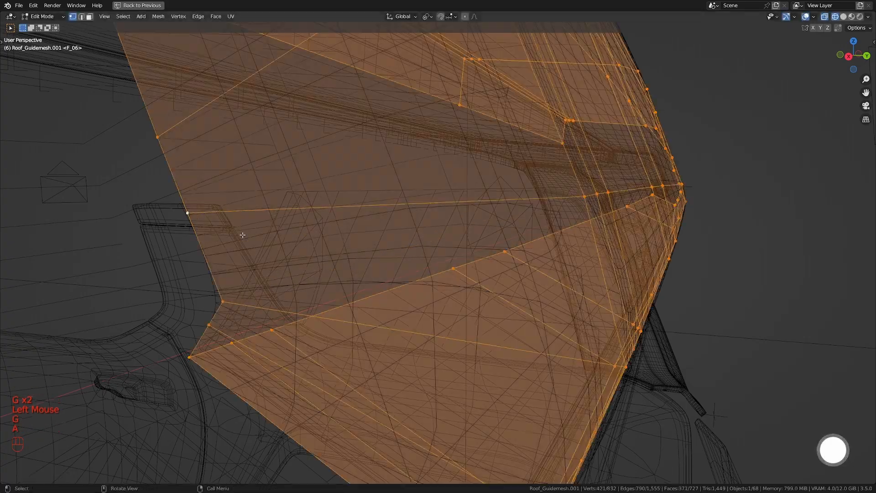
scroll(242, 235, "down", 1)
middle_click_drag(242, 235, 307, 286)
middle_click_drag(347, 255, 373, 296, "shift")
left_click(373, 300)
key("g")
key("g")
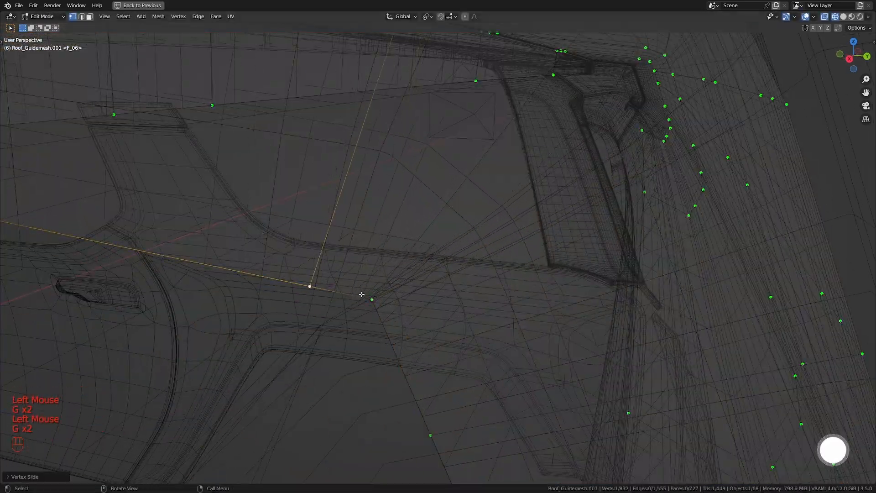
- Reveal all hidden roof geometry and check the corrected rims across the whole roof
key("l")
scroll(401, 368, "down", 2)
scroll(375, 267, "up", 1)
middle_click_drag(401, 367, 424, 276, "shift")
middle_click_drag(424, 275, 458, 292, "shift")
key("alt+h")
key("alt+a")
key("l")
key("l")
key("h")
key("a")
scroll(335, 358, "up", 1)
middle_click_drag(292, 319, 456, 362)
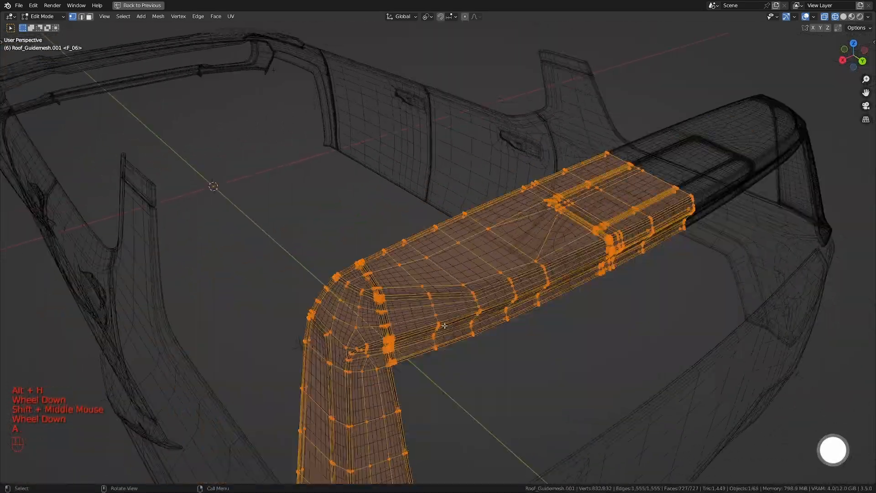
- Return to solid shading and Object Mode, and apply the remaining Solidify modifier with 0.025 m thickness
key("ctrl+space")
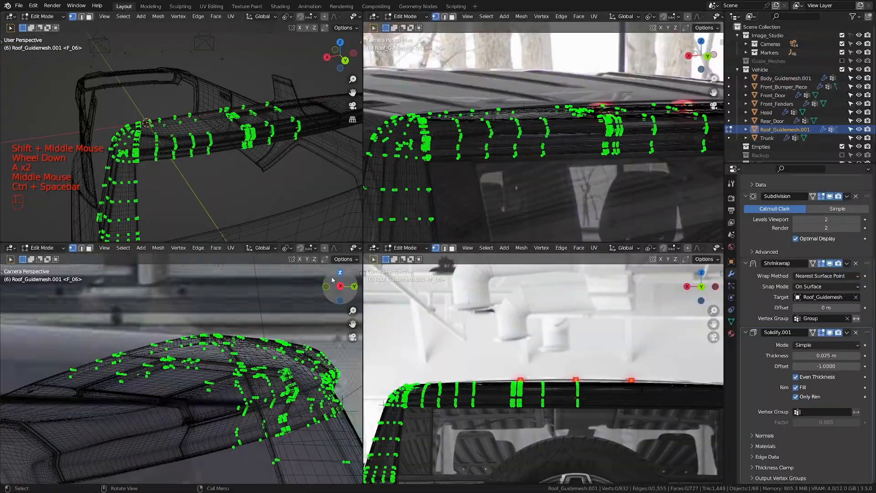
scroll(267, 176, "up", 1)
key("z")
mouse_move(256, 164)
middle_mouse_down("shift")
mouse_move(267, 176)
mouse_move(290, 176)
mouse_move(267, 174)
middle_mouse_up("shift")
left_click(306, 172)
scroll(290, 176, "up", 1)
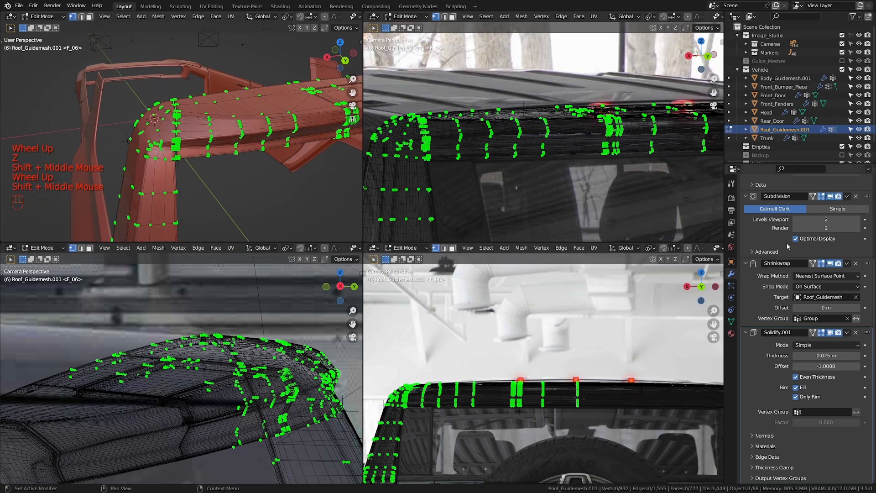
key("Tab")
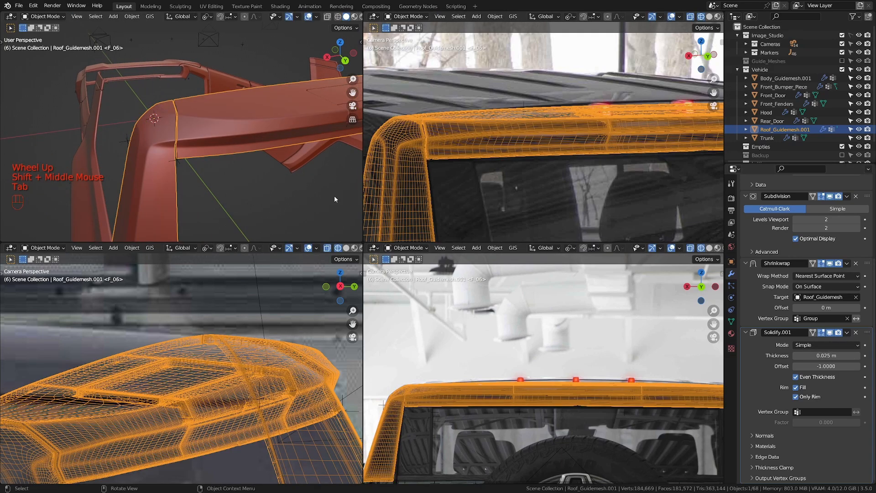
key("ctrl+a")
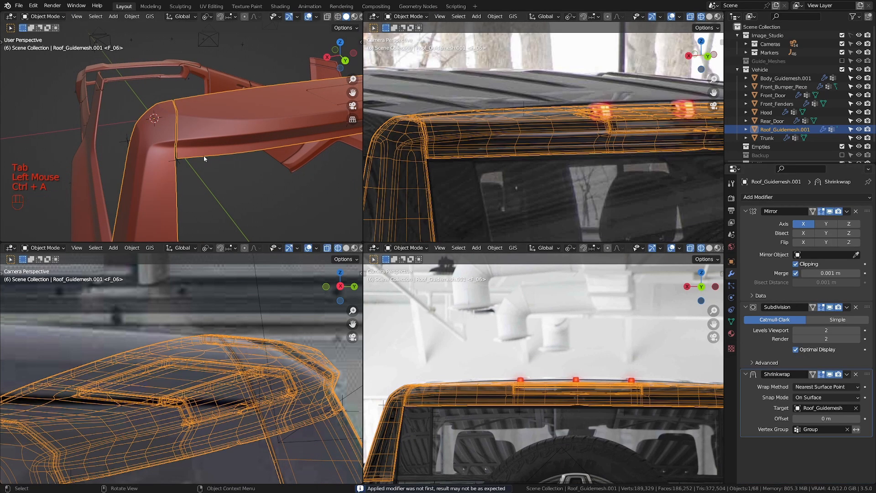
- Maximise the perspective viewport, enter Edit Mode on the roof mesh and hide everything except the side pillar section
key("ctrl+space")
middle_click_drag(214, 166, 438, 228)
key("Tab")
key("a")
key("a")
scroll(422, 223, "down", 2)
key("l")
key("ctrl+i")
key("h")
key("a")
- Slide the misplaced inner rim vertices at the side section's pointed corner along their edges
scroll(456, 255, "up", 3)
middle_click_drag(438, 228, 474, 219, "shift")
middle_click_drag(474, 219, 438, 291, "shift")
middle_click_drag(414, 399, 415, 365)
scroll(423, 333, "up", 3)
middle_click_drag(414, 365, 430, 228, "shift")
left_click(449, 258)
key("g")
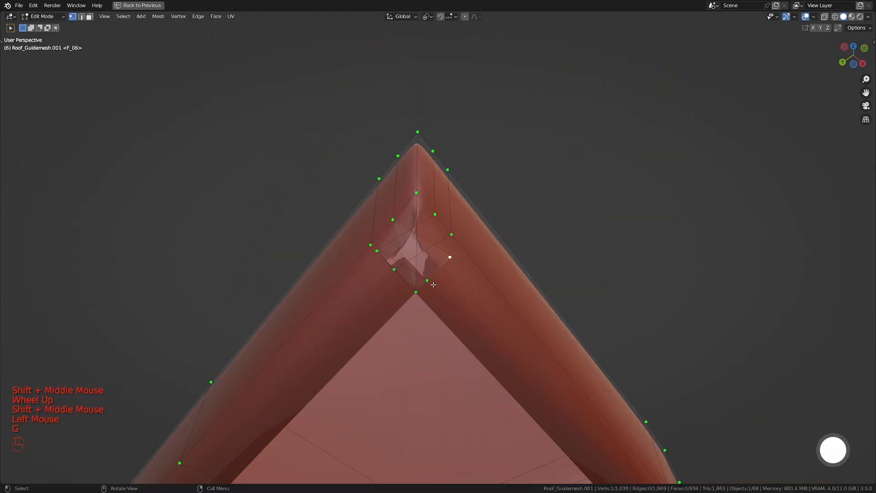
left_click(458, 318)
- Slide the overlapping inner rim vertices at the side section's next corner into place, using wireframe shading to reach the hidden ones
key("a")
scroll(458, 318, "down", 4)
middle_click_drag(458, 318, 437, 255)
scroll(388, 283, "up", 2)
middle_click_drag(388, 282, 342, 216, "shift")
left_click(342, 216)
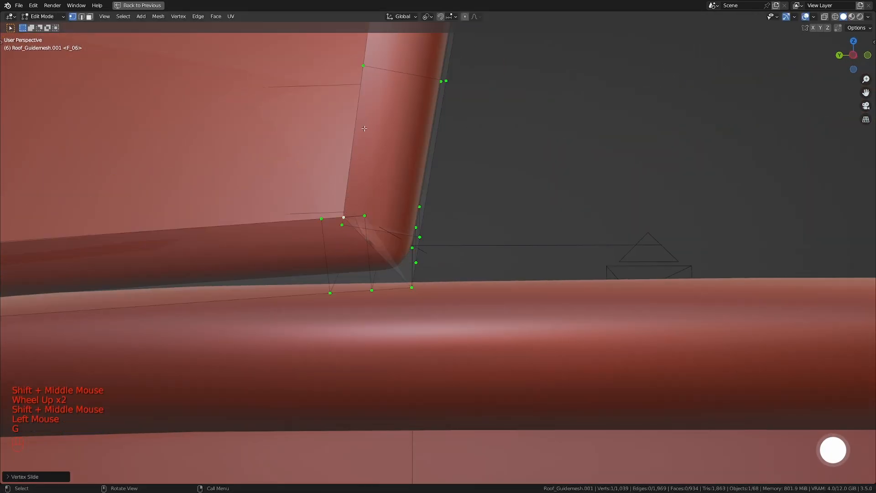
key("g")
left_click(343, 216)
key("z")
left_click(343, 216)
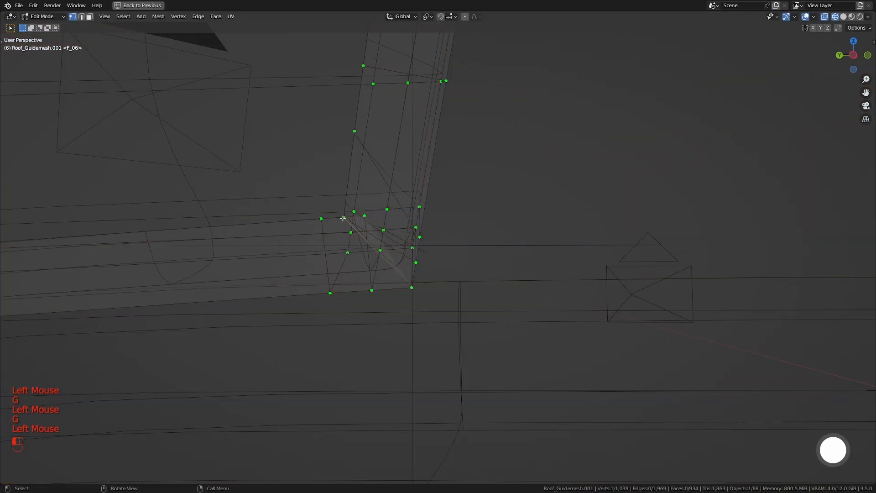
left_click(312, 222)
- Frame another lower corner of the side section and slide its inner rim vertices along their edges
key("a")
scroll(312, 223, "down", 3)
middle_click_drag(312, 222, 280, 221, "shift")
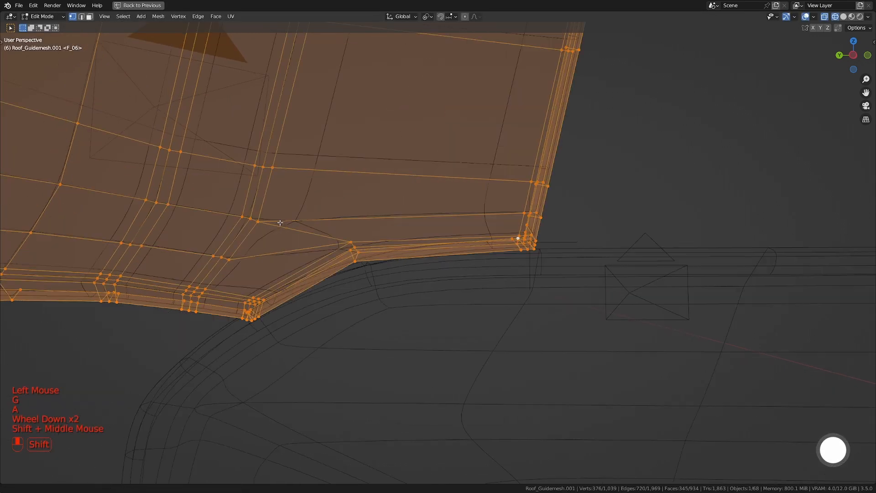
left_click(489, 129)
key("KP_Decimal")
key("g")
left_click(402, 257)
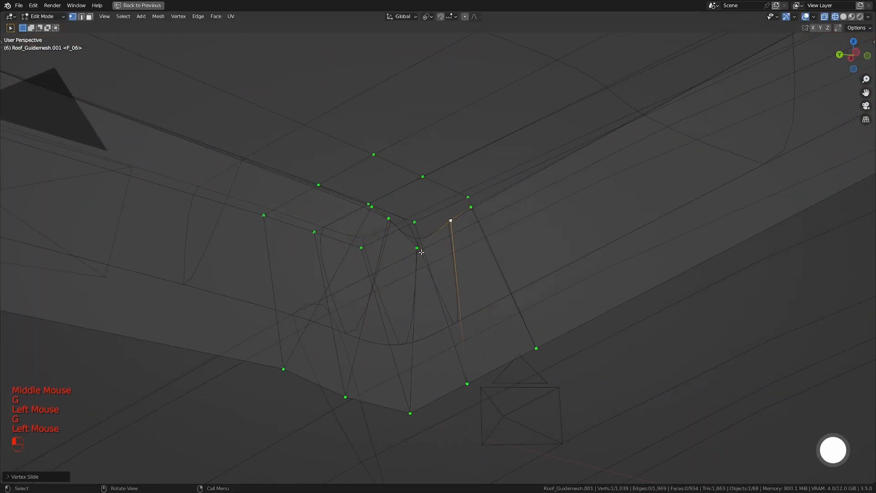
left_click(423, 247)
- Slide the crossed inner rim vertices at the side section's opposite lower corner along their edges
key("a")
scroll(431, 248, "down", 3)
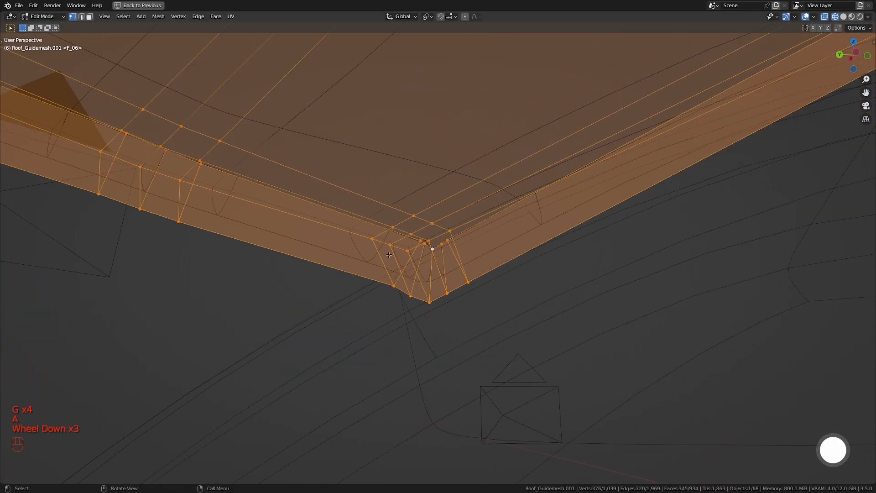
middle_click_drag(432, 248, 328, 233, "shift")
left_click(316, 217)
key("g")
left_click(317, 216)
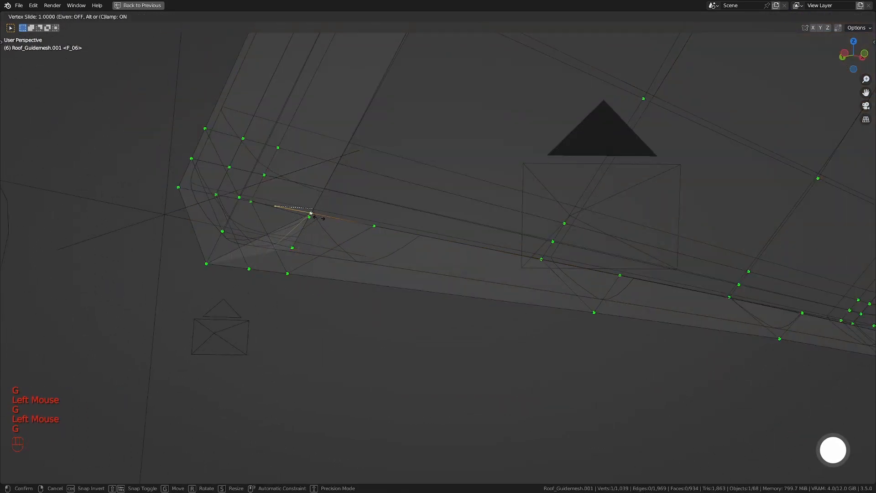
left_click(346, 183)
key("a")
scroll(365, 219, "down", 3)
left_click(379, 235)
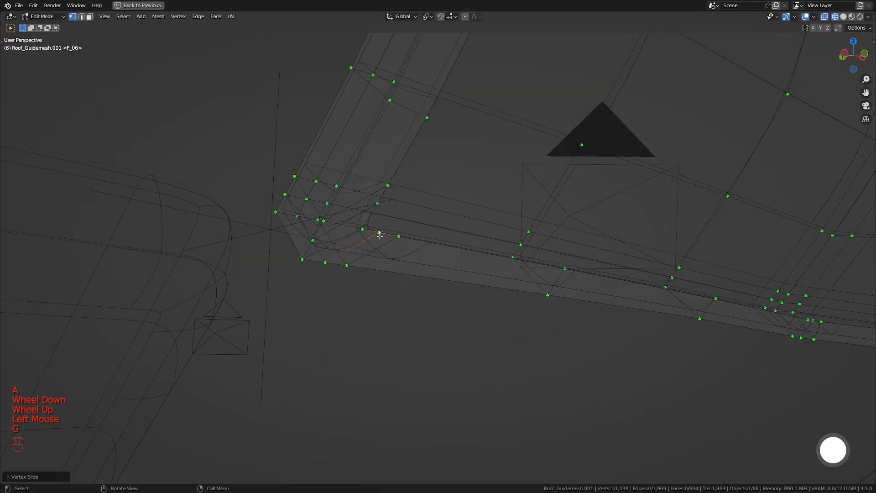
- Return to solid shading, check the side section's corrected corners, and reveal all hidden roof geometry
key("a")
scroll(379, 234, "down", 4)
middle_click_drag(379, 234, 505, 336, "shift")
scroll(438, 274, "up", 3)
scroll(497, 319, "down", 1)
scroll(525, 315, "down", 2)
key("z")
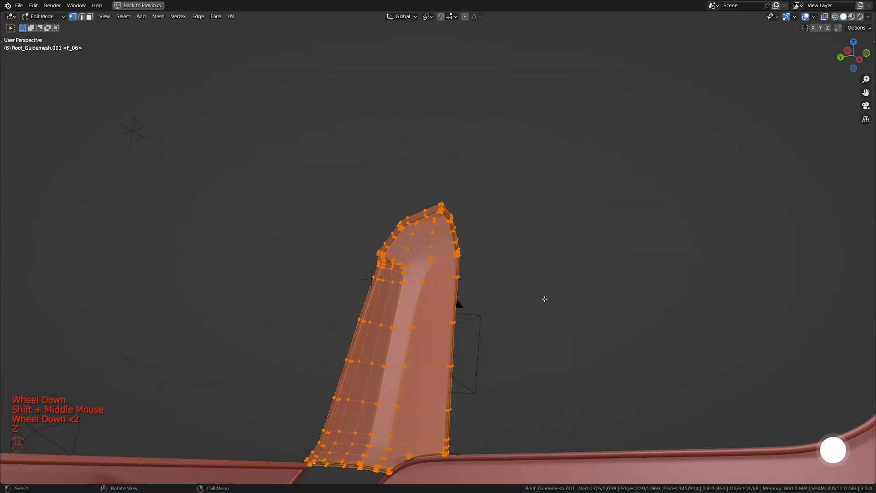
middle_click_drag(545, 300, 751, 219)
key("a")
key("a")
key("alt+h")
key("a")
key("a")
- Slide the misplaced inner rim vertices at the lower outer corner of the main roof section along their edges
scroll(438, 267, "down", 2)
key("a")
key("a")
middle_click_drag(452, 262, 427, 271)
scroll(427, 271, "up", 3)
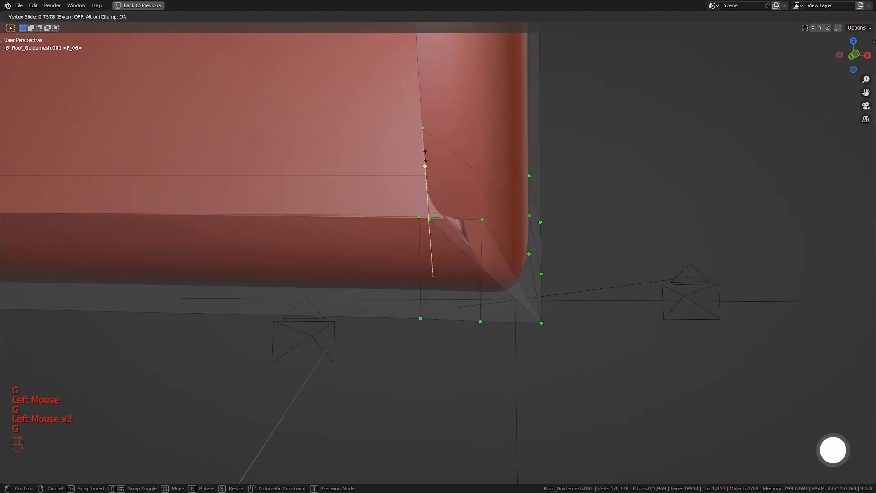
left_click(277, 233)
- Slide the inner rim vertices at the main roof section's upper outer corner along their edges
key("a")
scroll(319, 246, "down", 3)
middle_click_drag(438, 300, 422, 338)
scroll(422, 319, "up", 2)
left_click(420, 316)
key("g")
key("g")
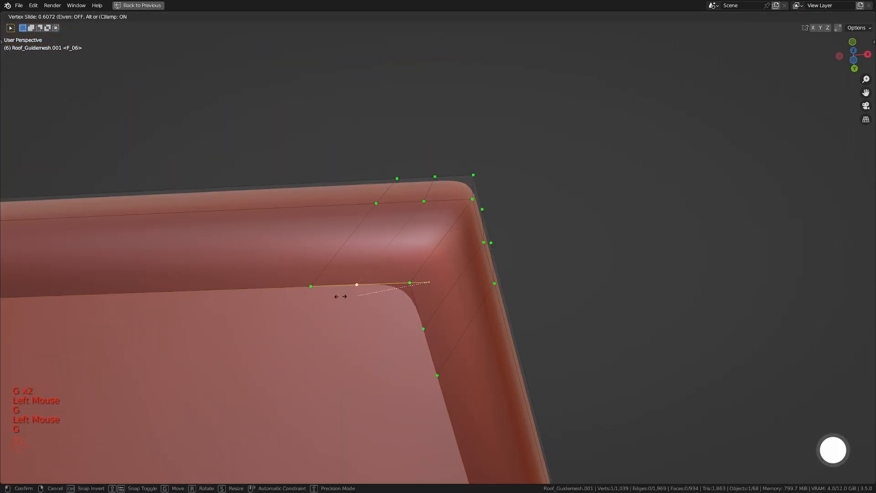
left_click(340, 296)
- Remove the inner wall geometry at the main roof section's mirror seam and move the remaining seam vertices to the centre line
key("a")
scroll(339, 299, "down", 7)
middle_click_drag(267, 342, 374, 328, "shift")
scroll(374, 328, "down", 1)
middle_click_drag(374, 329, 429, 314, "shift")
scroll(428, 314, "up", 2)
middle_click_drag(429, 315, 477, 302, "shift")
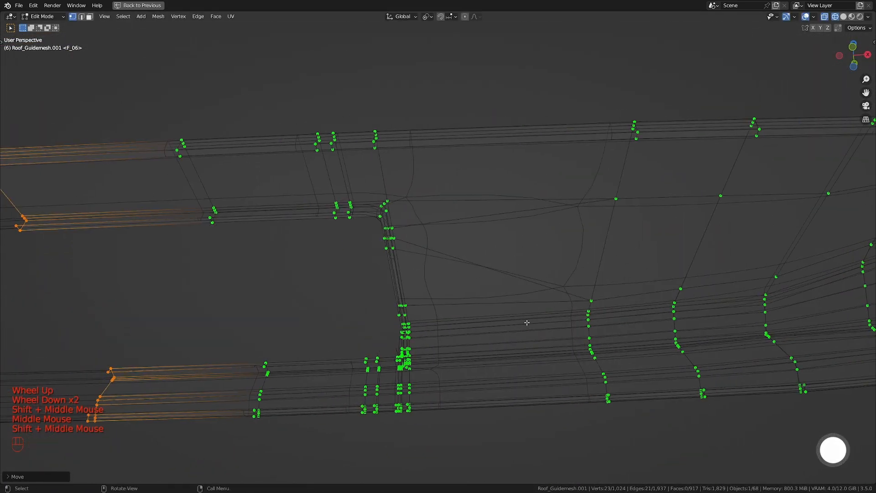
- Return to solid shading, reveal the hidden geometry, and hide the linked main roof section to leave the centre panels
key("z")
mouse_move(526, 322)
middle_mouse_down()
mouse_move(516, 292)
mouse_move(461, 333)
middle_mouse_up()
key("a")
key("a")
scroll(470, 310, "up", 2)
middle_click_drag(460, 333, 470, 302, "shift")
scroll(470, 315, "down", 2)
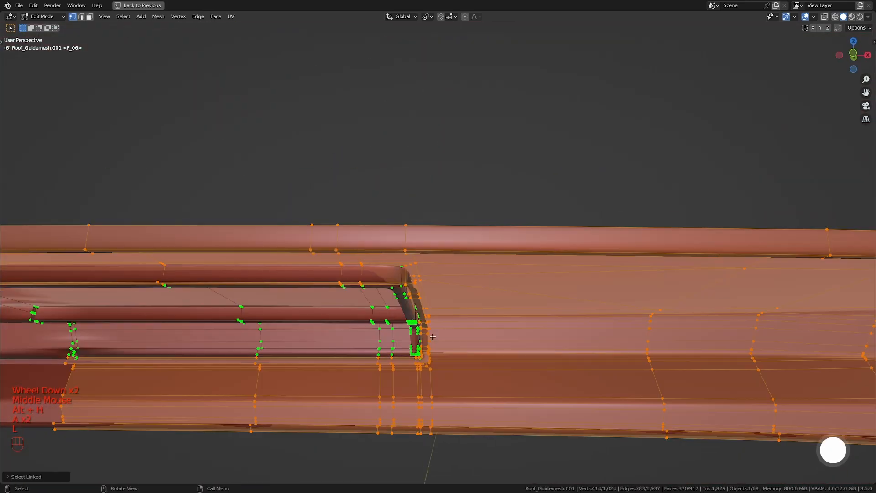
key("h")
- Delete the inner wall geometry at the centre panels' mirror seam and move their open ends to the centre line
middle_click_drag(432, 337, 502, 365, "shift")
middle_click_drag(501, 365, 456, 265)
scroll(456, 265, "down", 1)
key("z")
left_click_drag(306, 137, 434, 377)
key("x")
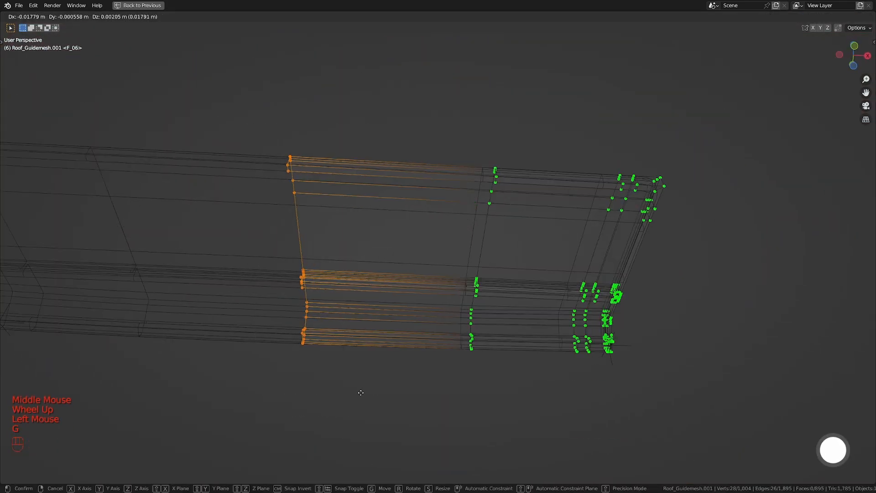
key("z")
- Slide the misplaced inner rim vertices at the lower centre strip's bottom outer corner along their edges in wireframe shading
middle_click_drag(468, 341, 511, 274)
left_click(523, 278)
key("KP_Decimal")
scroll(524, 277, "down", 3)
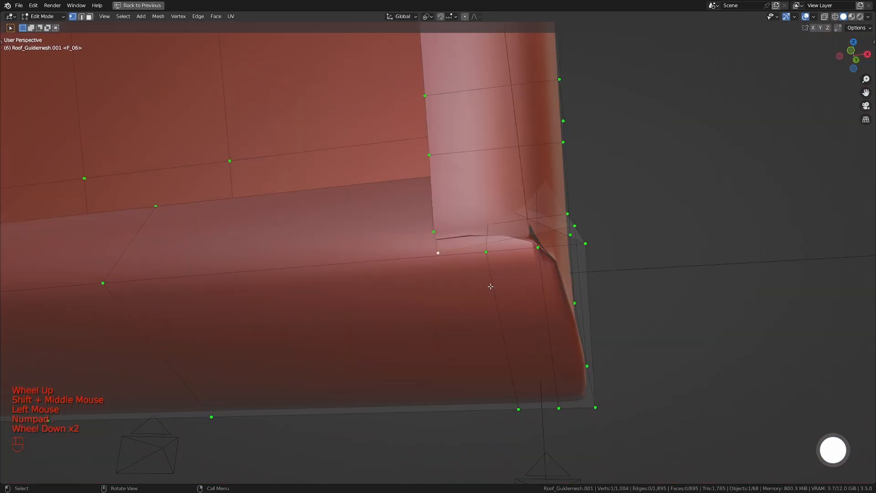
key("z")
key("a")
scroll(547, 312, "up", 1)
left_click(446, 255)
key("g")
key("g")
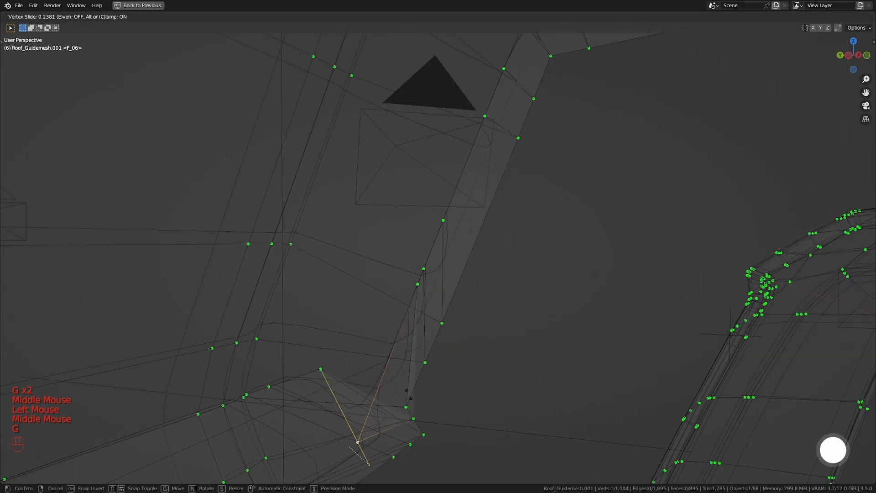
key("g")
left_click(389, 311)
- Return to solid shading and slide the inner rim vertices at the lower centre strip's upper corner along their edges
key("a")
scroll(388, 314, "down", 1)
mouse_move(388, 315)
middle_mouse_down()
mouse_move(333, 368)
mouse_move(314, 353)
mouse_move(416, 364)
mouse_move(389, 347)
mouse_move(321, 352)
mouse_move(438, 315)
mouse_move(461, 273)
middle_mouse_up()
scroll(320, 352, "down", 2)
key("z")
scroll(463, 269, "up", 2)
left_click(465, 267)
key("g")
key("g")
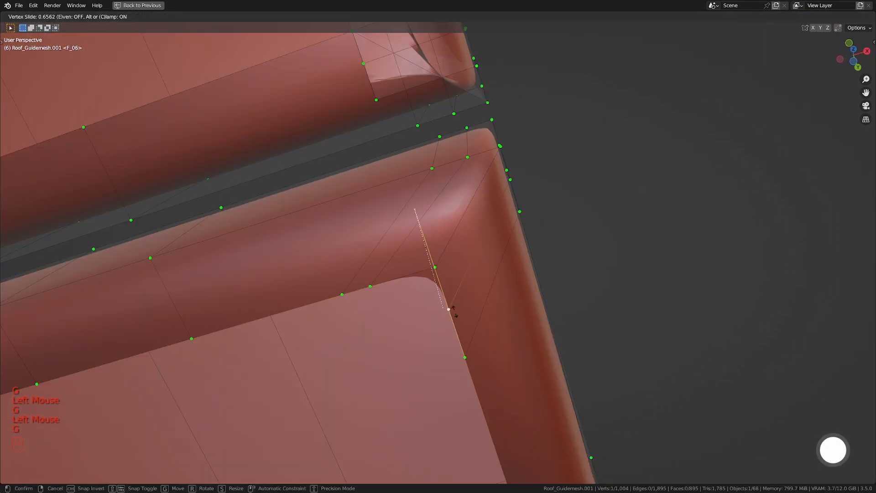
left_click(456, 319)
- Slide the inner rim vertices at the upper centre panel's lower corner along their edges
scroll(456, 319, "down", 4)
middle_click_drag(457, 314, 493, 374, "shift")
scroll(470, 292, "up", 1)
left_click(450, 260)
key("g")
key("g")
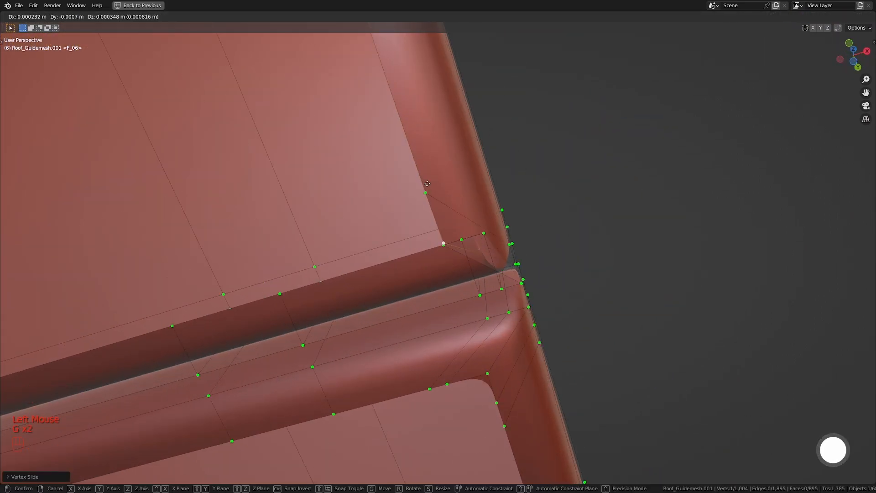
key("g")
key("g")
left_click(417, 256)
- Reveal all hidden roof geometry and clear the selection to check the corrected panels together
scroll(417, 256, "down", 4)
scroll(449, 262, "down", 1)
middle_click_drag(418, 256, 503, 293)
scroll(502, 293, "up", 2)
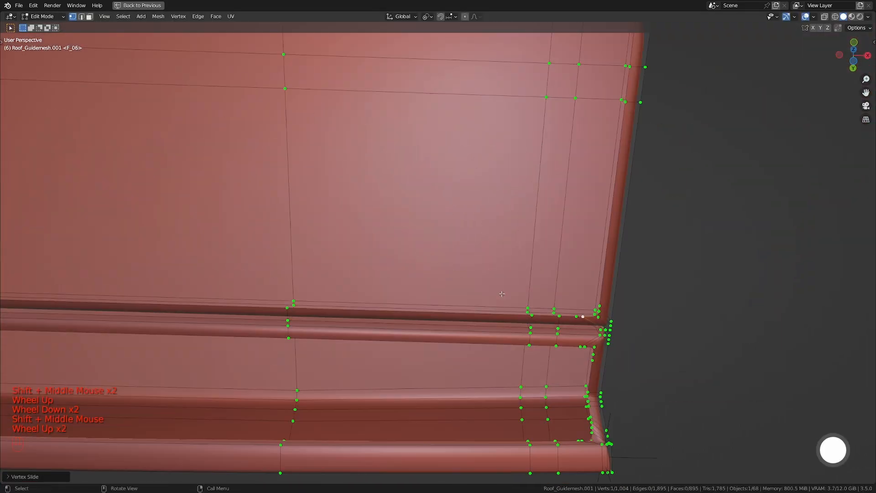
scroll(431, 363, "down", 2)
scroll(431, 363, "down", 5)
middle_click_drag(431, 364, 424, 292, "shift")
middle_click_drag(424, 292, 399, 338)
key("a")
key("a")
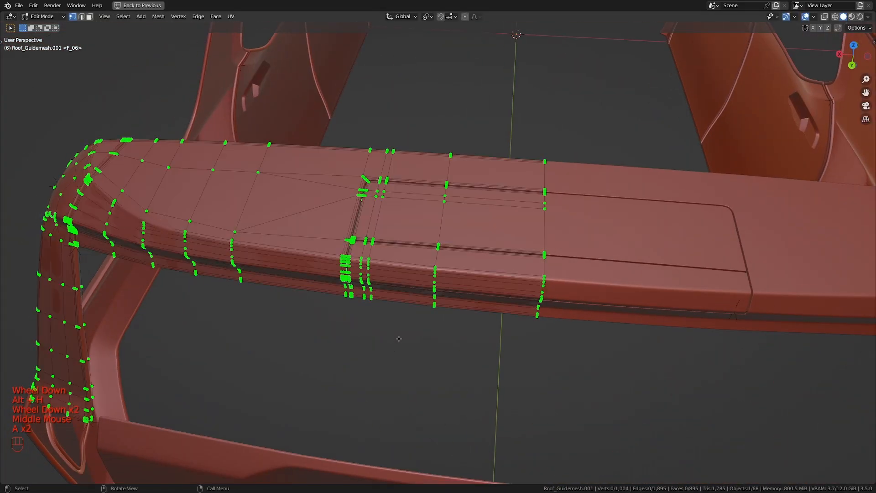
- Select all vertices along the roof's centre line in wireframe shading and move them onto the mirror plane
scroll(396, 328, "up", 1)
mouse_move(510, 312)
middle_mouse_down("shift")
mouse_move(395, 327)
mouse_move(365, 315)
middle_mouse_up("shift")
key("z")
left_click_drag(421, 219, 417, 363)
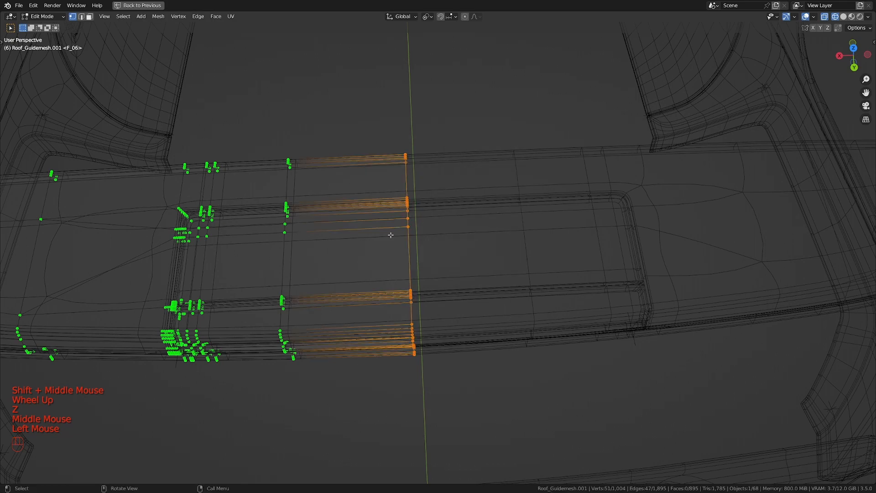
middle_click_drag(408, 183, 480, 181, "shift")
middle_click_drag(488, 226, 511, 246)
key("z")
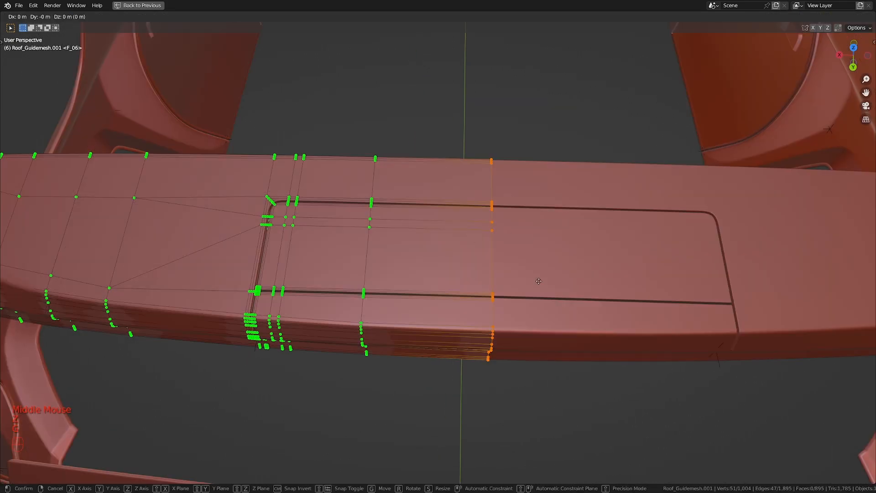
middle_click_drag(360, 289, 461, 283, "shift")
middle_click_drag(461, 282, 420, 307)
middle_click_drag(410, 274, 479, 283, "shift")
scroll(479, 283, "up", 3)
- Clear the selection, return to Object Mode and inspect the roof's panel gaps and side pillar joint
key("a")
key("a")
scroll(479, 274, "down", 2)
key("Tab")
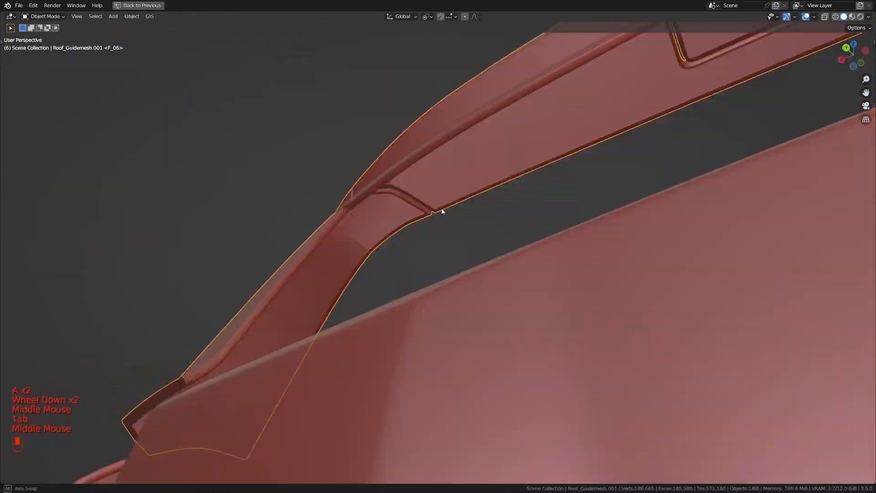
middle_click_drag(441, 208, 516, 276)
scroll(516, 276, "down", 1)
middle_click_drag(515, 276, 398, 228)
scroll(464, 298, "up", 1)
scroll(492, 291, "down", 1)
scroll(399, 228, "up", 2)
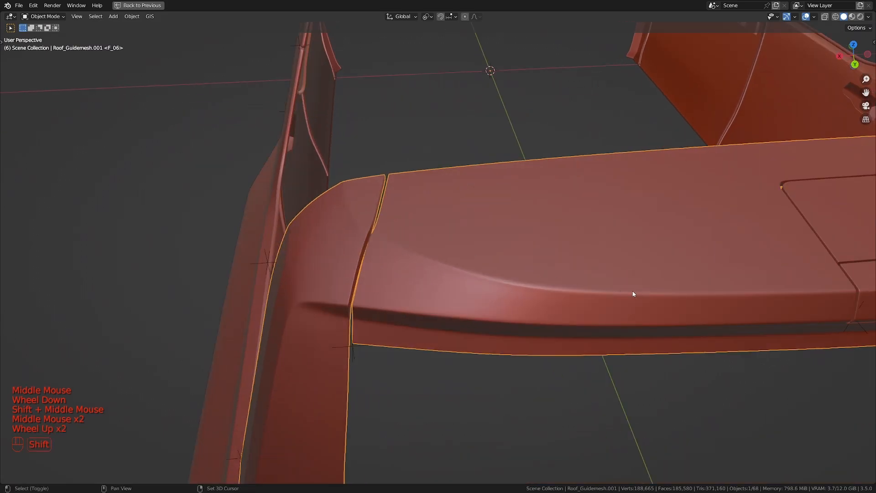
- Enter Edit Mode on the roof mesh and add a centred edge loop around the rear pillar section's inner rim
scroll(454, 241, "down", 1)
middle_click_drag(631, 293, 383, 269, "shift")
scroll(482, 291, "down", 1)
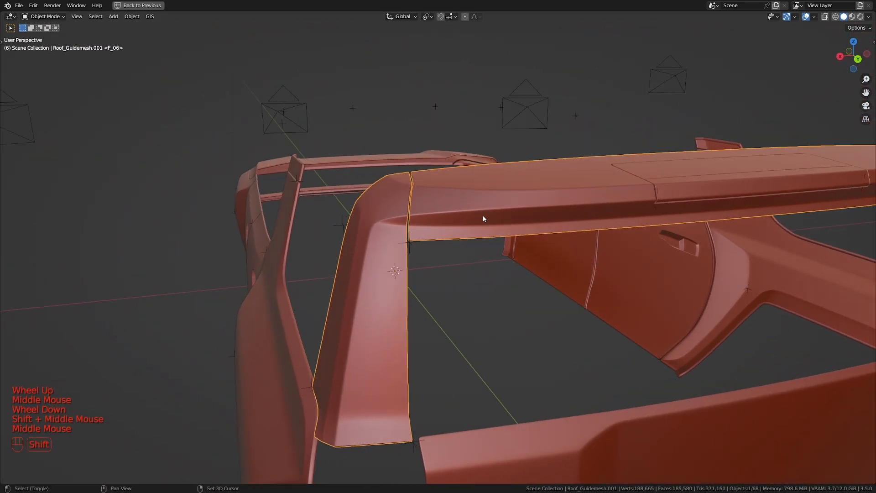
middle_click_drag(482, 219, 505, 250, "shift")
scroll(504, 250, "up", 2)
key("Tab")
middle_click_drag(493, 289, 484, 250)
middle_click_drag(485, 250, 573, 174, "shift")
key("z")
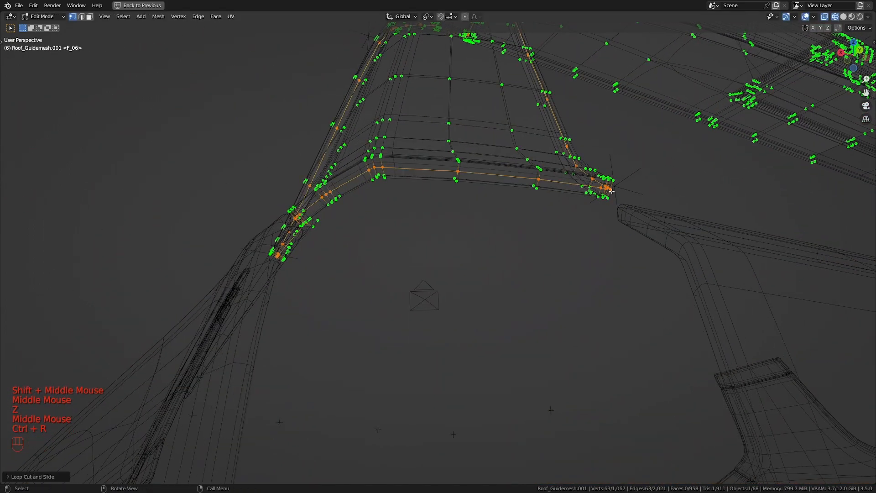
key("z")
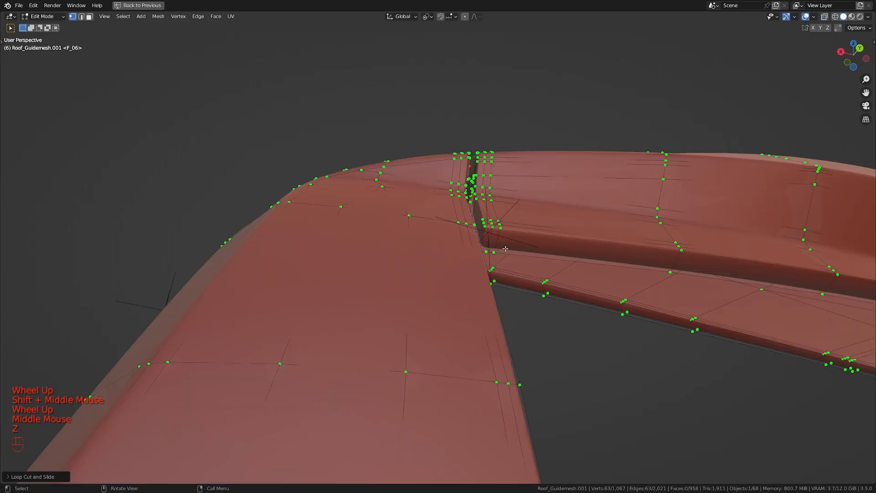
- Add centred edge loops around the inner rims of the roof sections adjoining the pillar
right_click(489, 237)
scroll(490, 238, "down", 1)
scroll(493, 239, "down", 2, "shift")
middle_click_drag(711, 255, 510, 271, "shift")
scroll(506, 269, "up", 2)
middle_click_drag(639, 269, 413, 246, "shift")
middle_click_drag(675, 292, 485, 303, "shift")
scroll(485, 276, "up", 1)
right_click(484, 265)
- Add a centred edge loop along the inner rim beside the inset roof panel's corner gap
scroll(485, 301, "down", 2)
middle_click_drag(500, 222, 549, 275)
middle_click_drag(364, 132, 486, 300, "shift")
scroll(591, 370, "up", 2)
scroll(526, 317, "down", 2)
scroll(498, 307, "up", 1)
middle_click_drag(501, 201, 450, 216)
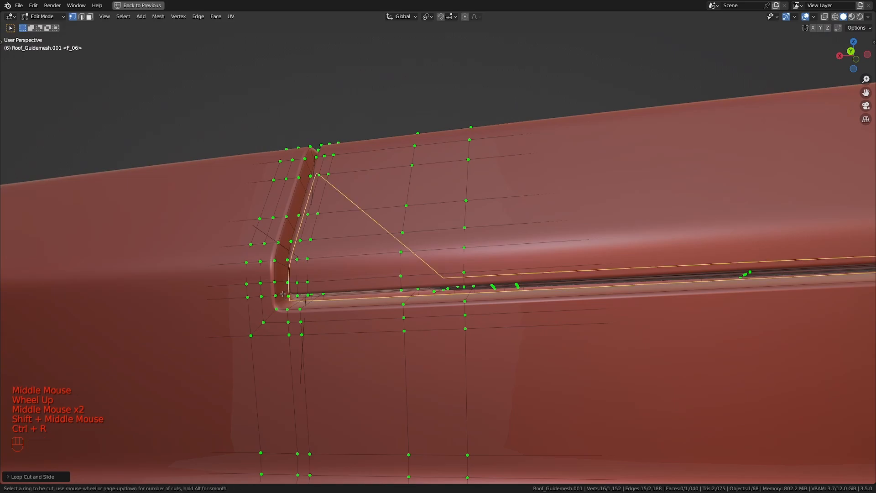
left_click(283, 294)
right_click(283, 293)
- Select the centred edge loops on every roof section's inner rim and remove them from the vertex group
middle_click_drag(292, 292, 432, 194)
scroll(406, 237, "up", 1)
mouse_move(545, 101)
middle_mouse_down("shift")
mouse_move(511, 171)
mouse_move(504, 256)
mouse_move(569, 289)
mouse_move(479, 348)
mouse_move(408, 365)
mouse_move(425, 319)
mouse_move(432, 219)
middle_mouse_up("shift")
scroll(568, 289, "up", 1)
key("z")
scroll(408, 366, "down", 4)
scroll(424, 319, "up", 2)
key("z")
middle_click_drag(415, 149, 618, 271, "shift")
scroll(411, 205, "down", 1)
scroll(367, 372, "up", 2)
left_click(367, 372, "alt+shift")
scroll(366, 372, "up", 1)
scroll(367, 372, "down", 2)
key("ctrl+space")
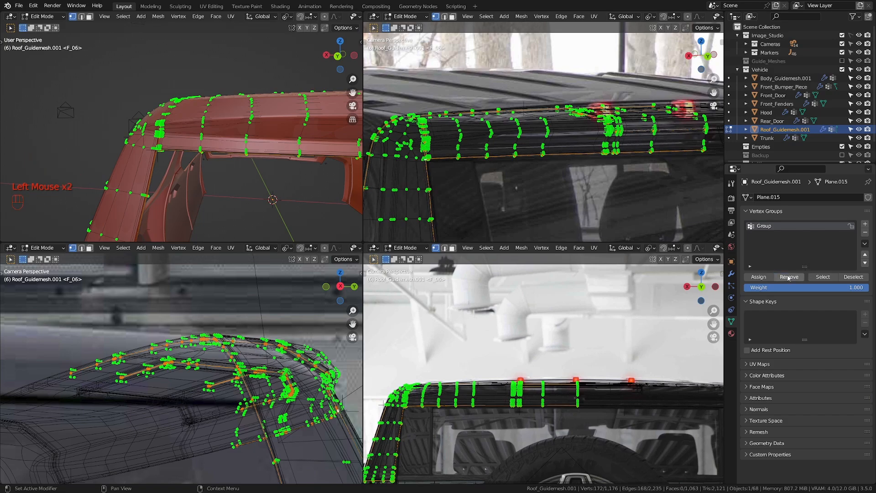
key("ctrl+space")
- Shrink/Fatten the selected rim loops by about 0.0116 m to close the panel gaps, and return to Object Mode
scroll(356, 228, "up", 2)
middle_click_drag(280, 204, 580, 199)
scroll(493, 194, "up", 1)
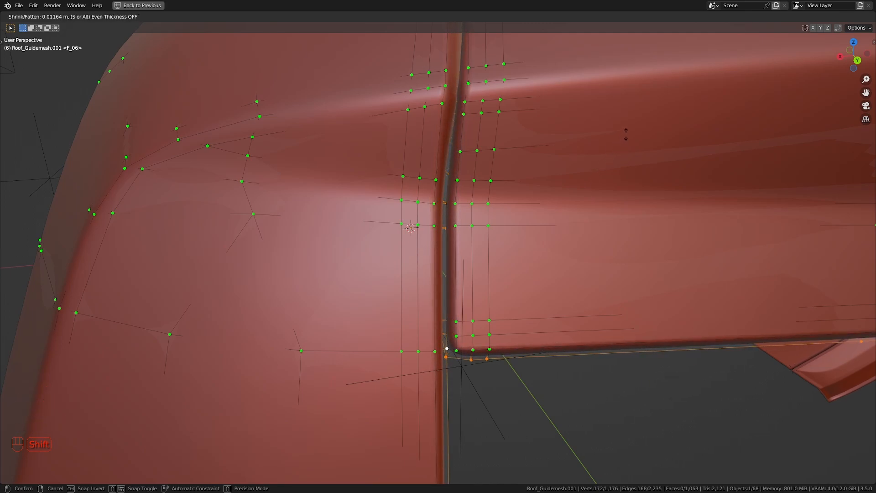
left_click(625, 135)
scroll(580, 168, "down", 3)
key("Tab")
scroll(581, 207, "down", 2)
middle_click_drag(580, 168, 501, 204)
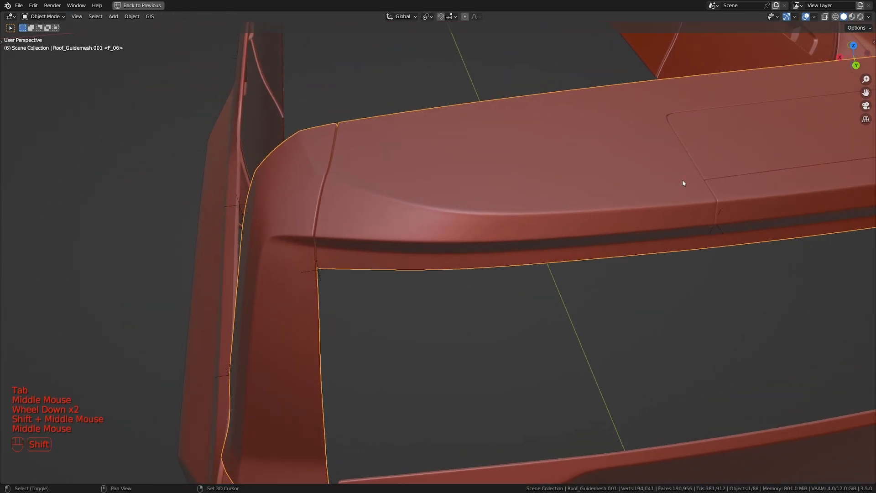
- Clear the selection and examine the roof's panel gaps and the pillar joint from several angles
middle_click_drag(683, 183, 394, 209, "shift")
scroll(424, 242, "up", 2)
scroll(421, 276, "down", 2)
scroll(391, 239, "down", 3)
middle_click_drag(394, 210, 502, 205, "shift")
key("a")
key("a")
middle_click_drag(431, 246, 496, 273)
scroll(489, 260, "up", 2)
scroll(465, 229, "down", 2)
scroll(459, 194, "up", 1)
scroll(496, 273, "up", 1)
- Rename the Roof_Guidemesh.001 object as D_Pillar and clear the selection to view the whole body
key("ctrl+space")
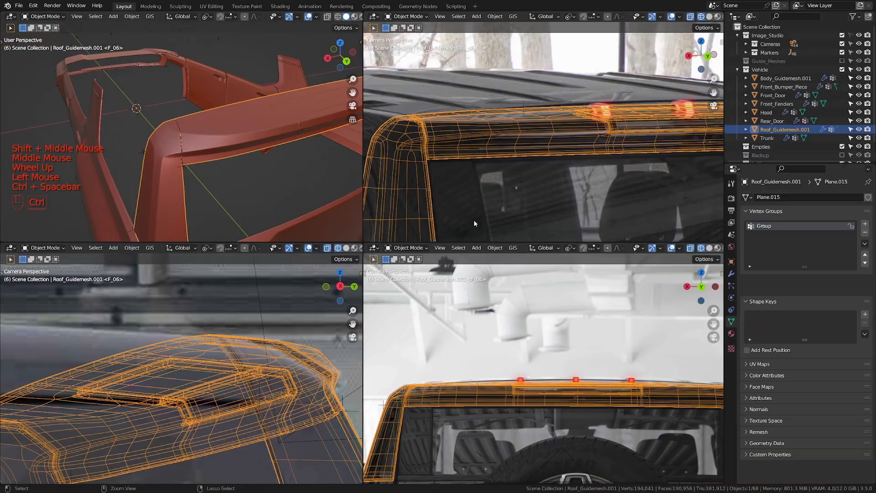
double_click(778, 129)
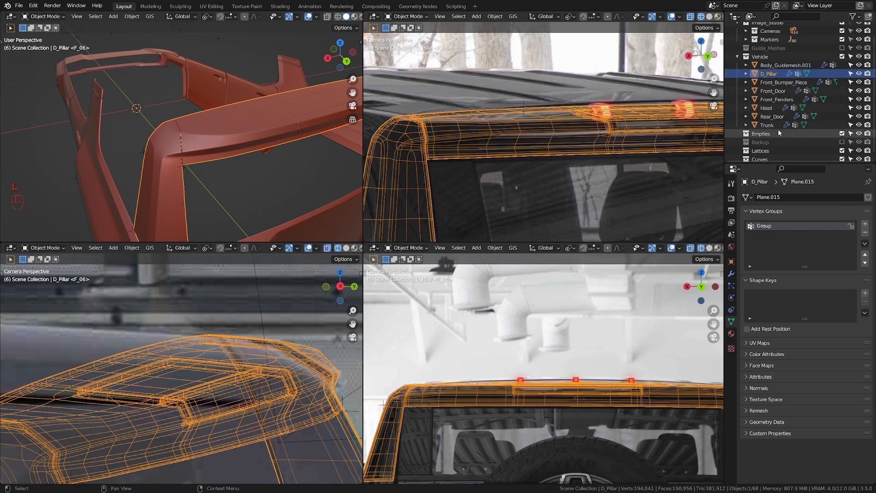
key("ctrl+space")
scroll(418, 229, "down", 2)
middle_click_drag(418, 229, 412, 278)
key("a")
key("a")
scroll(431, 256, "down", 1)
scroll(451, 258, "down", 2)
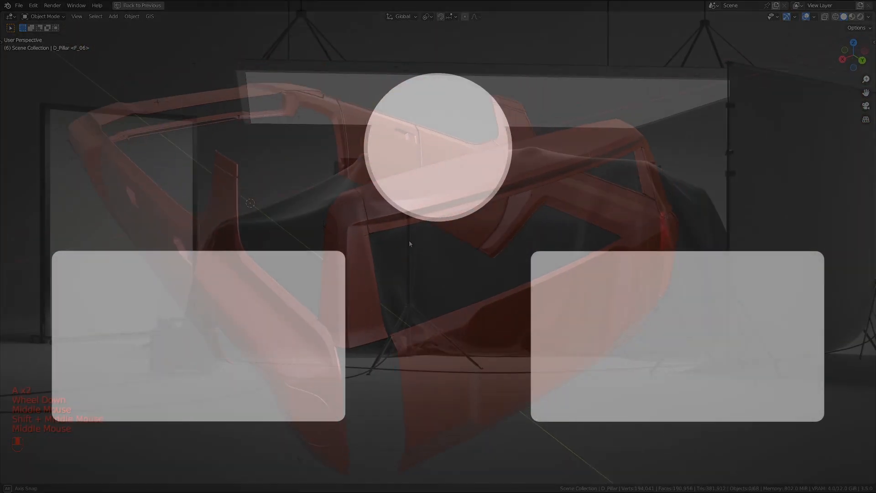